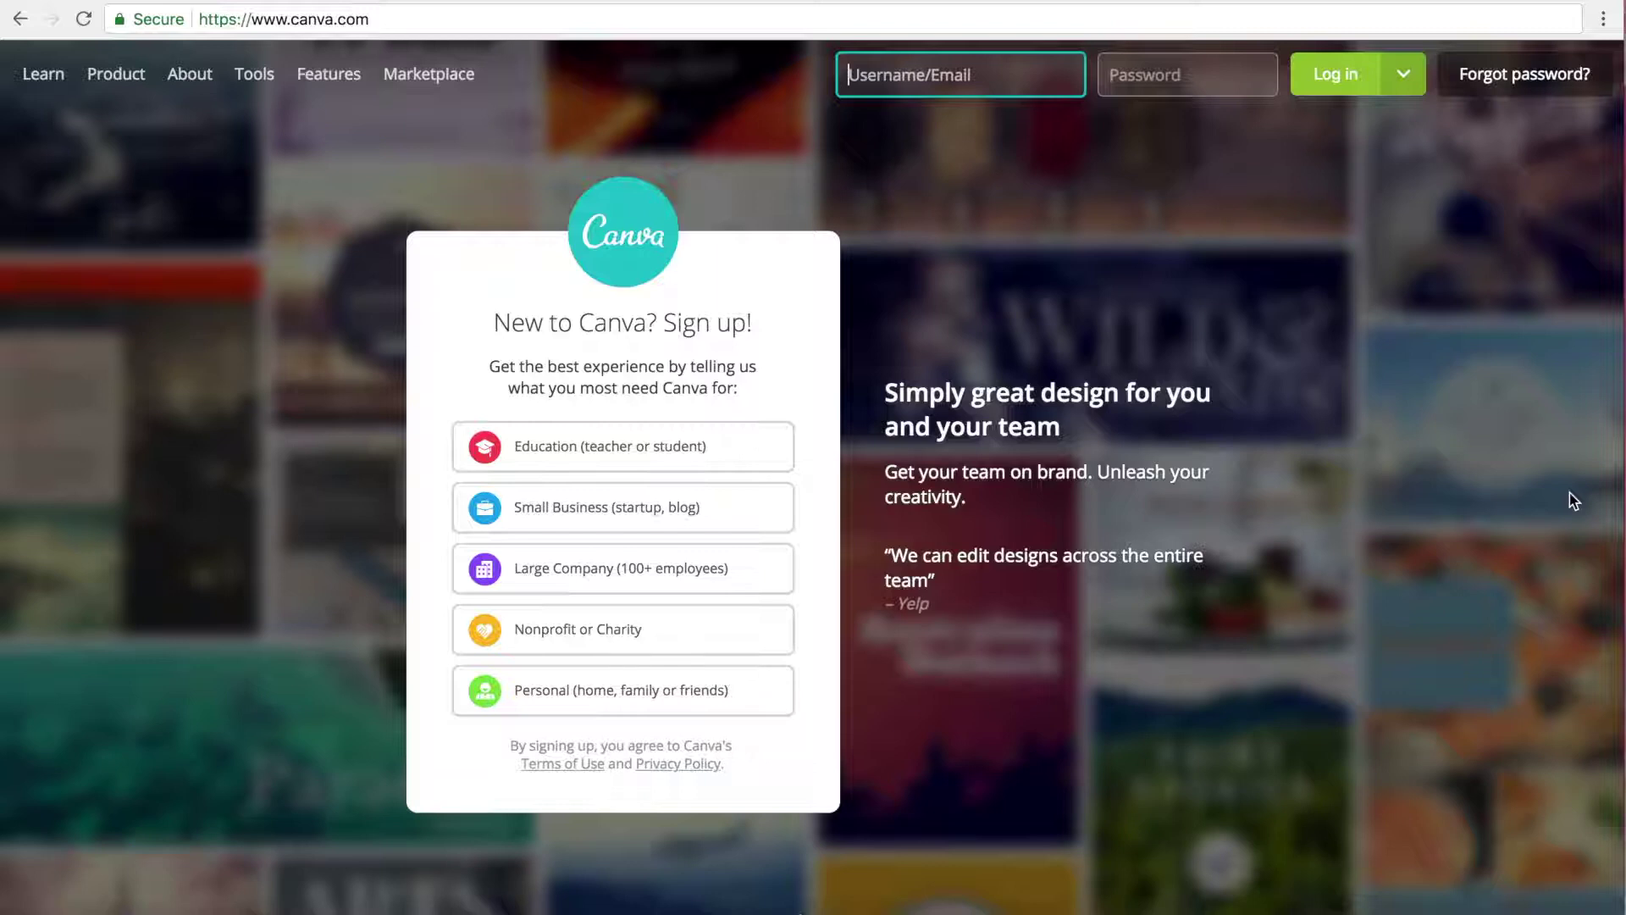
- Switch to the signed-in 'All Your Designs – Canva' browser window
{"action": "left_click", "coordinate": [1496, 538]}
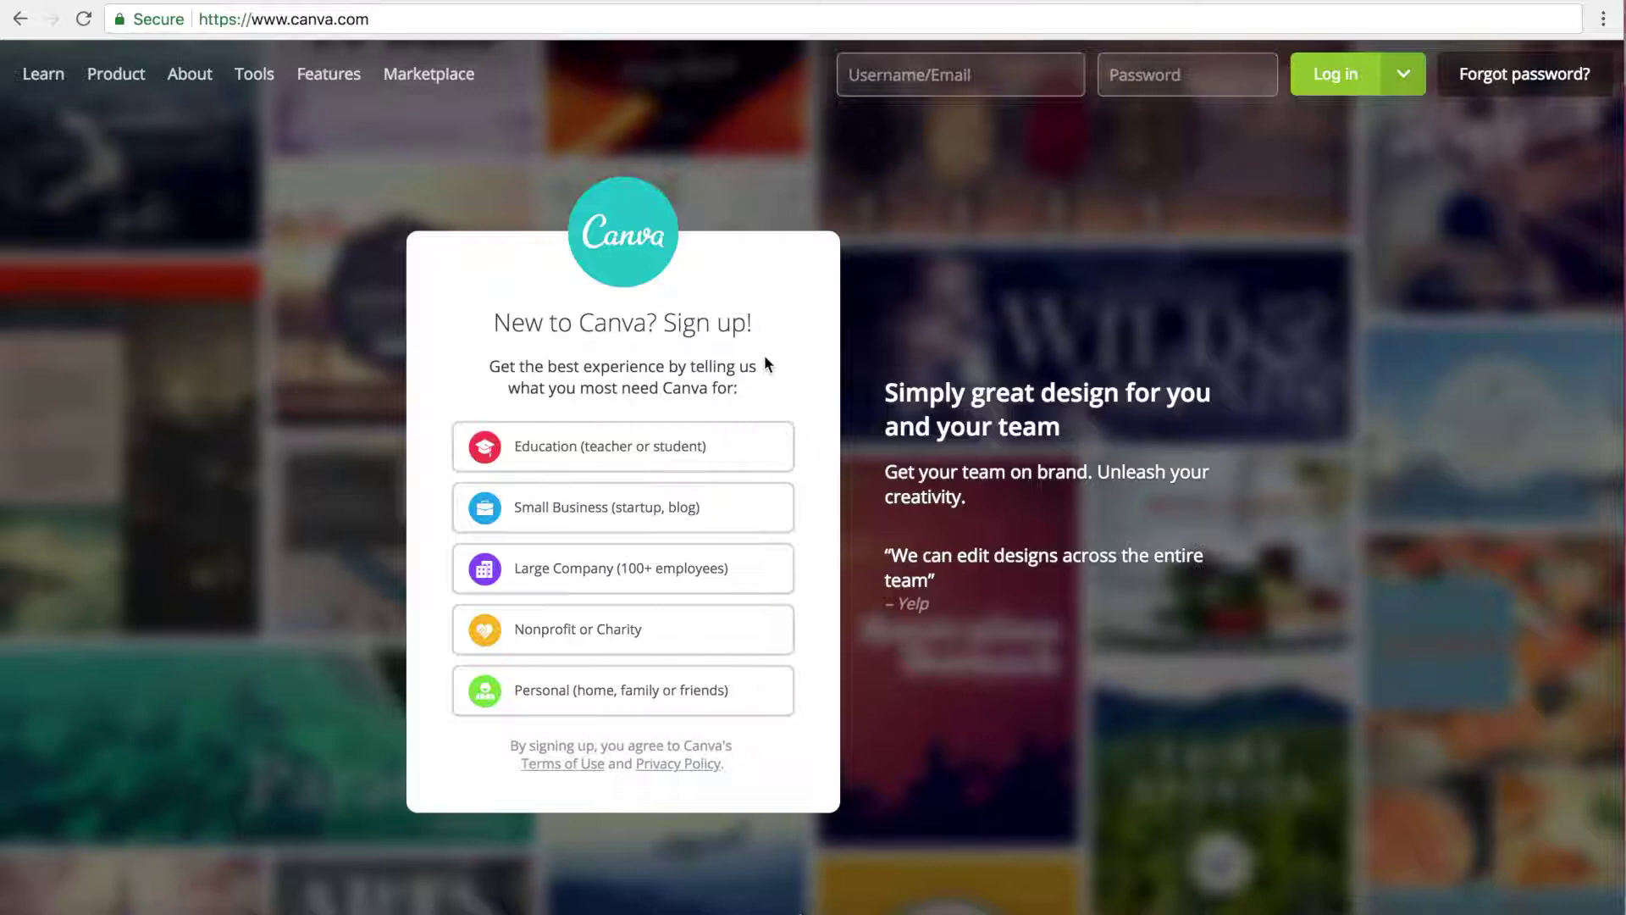
{"action": "key", "text": "ctrl+Up"}
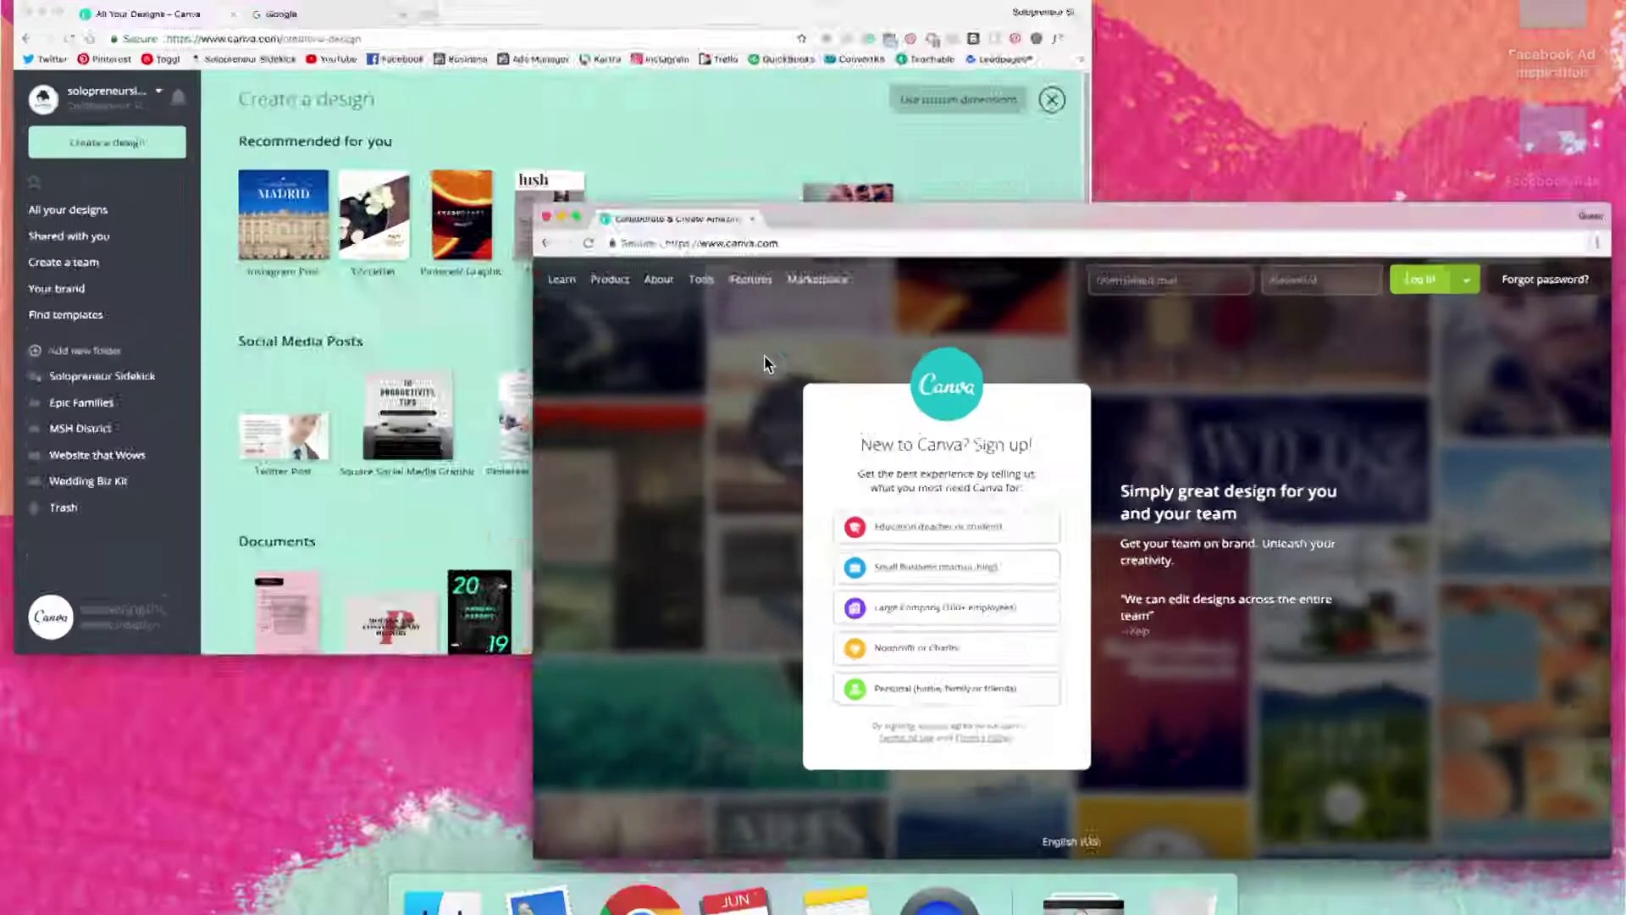
{"action": "left_click", "coordinate": [688, 271]}
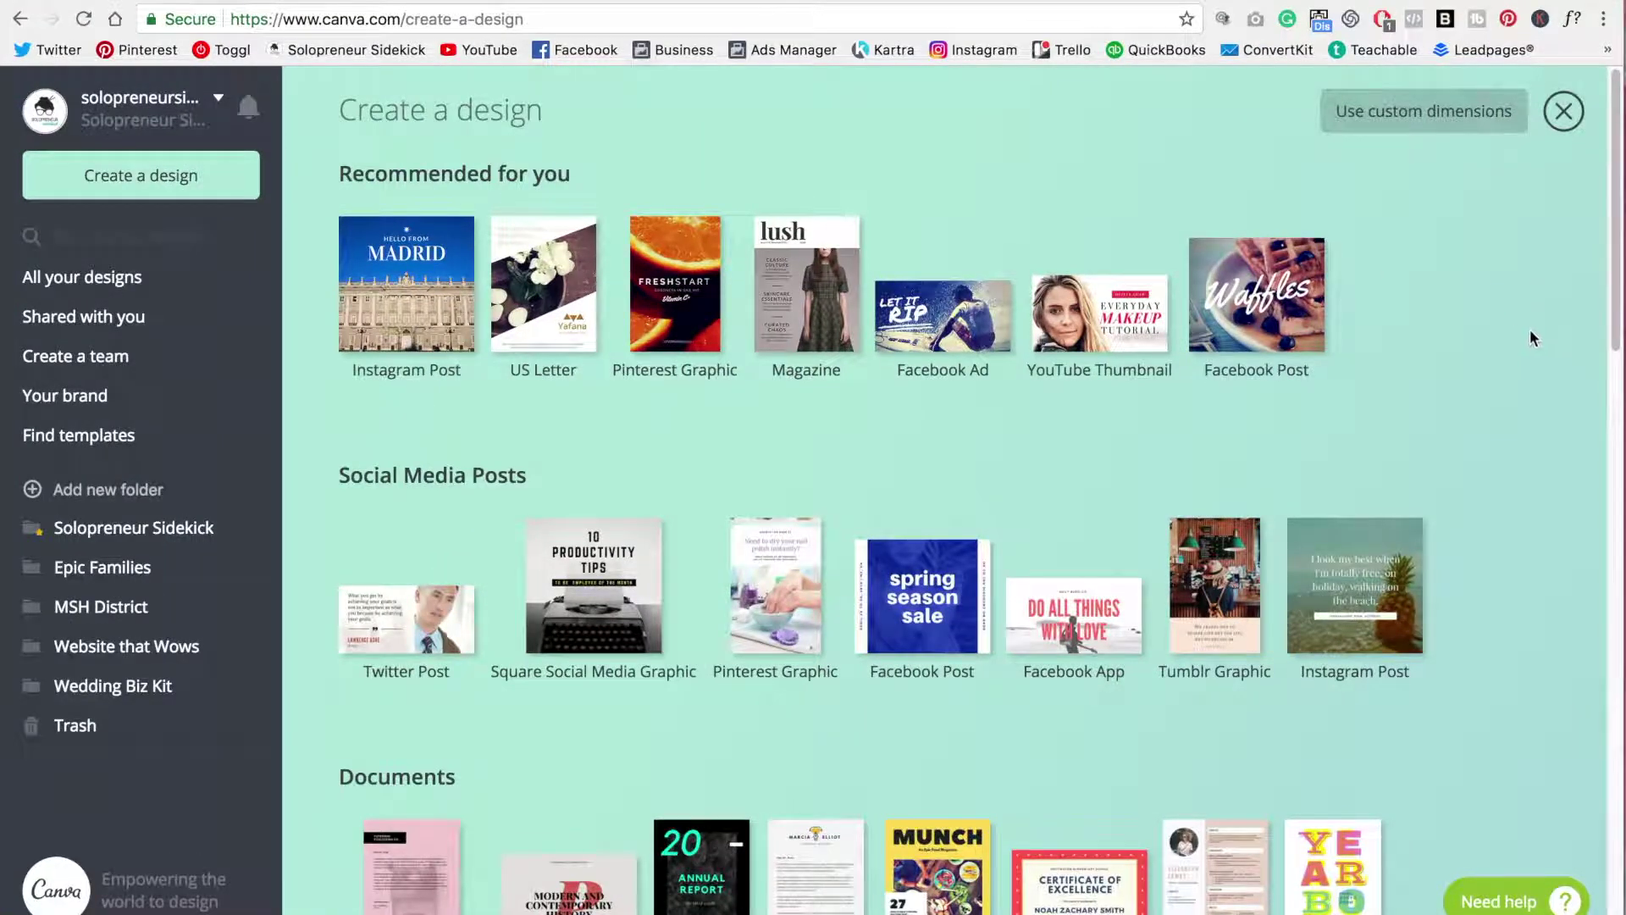
- Scroll through the Create a design catalogue of design types
{"action": "scroll", "coordinate": [1532, 337], "scroll_direction": "down", "scroll_amount": 2}
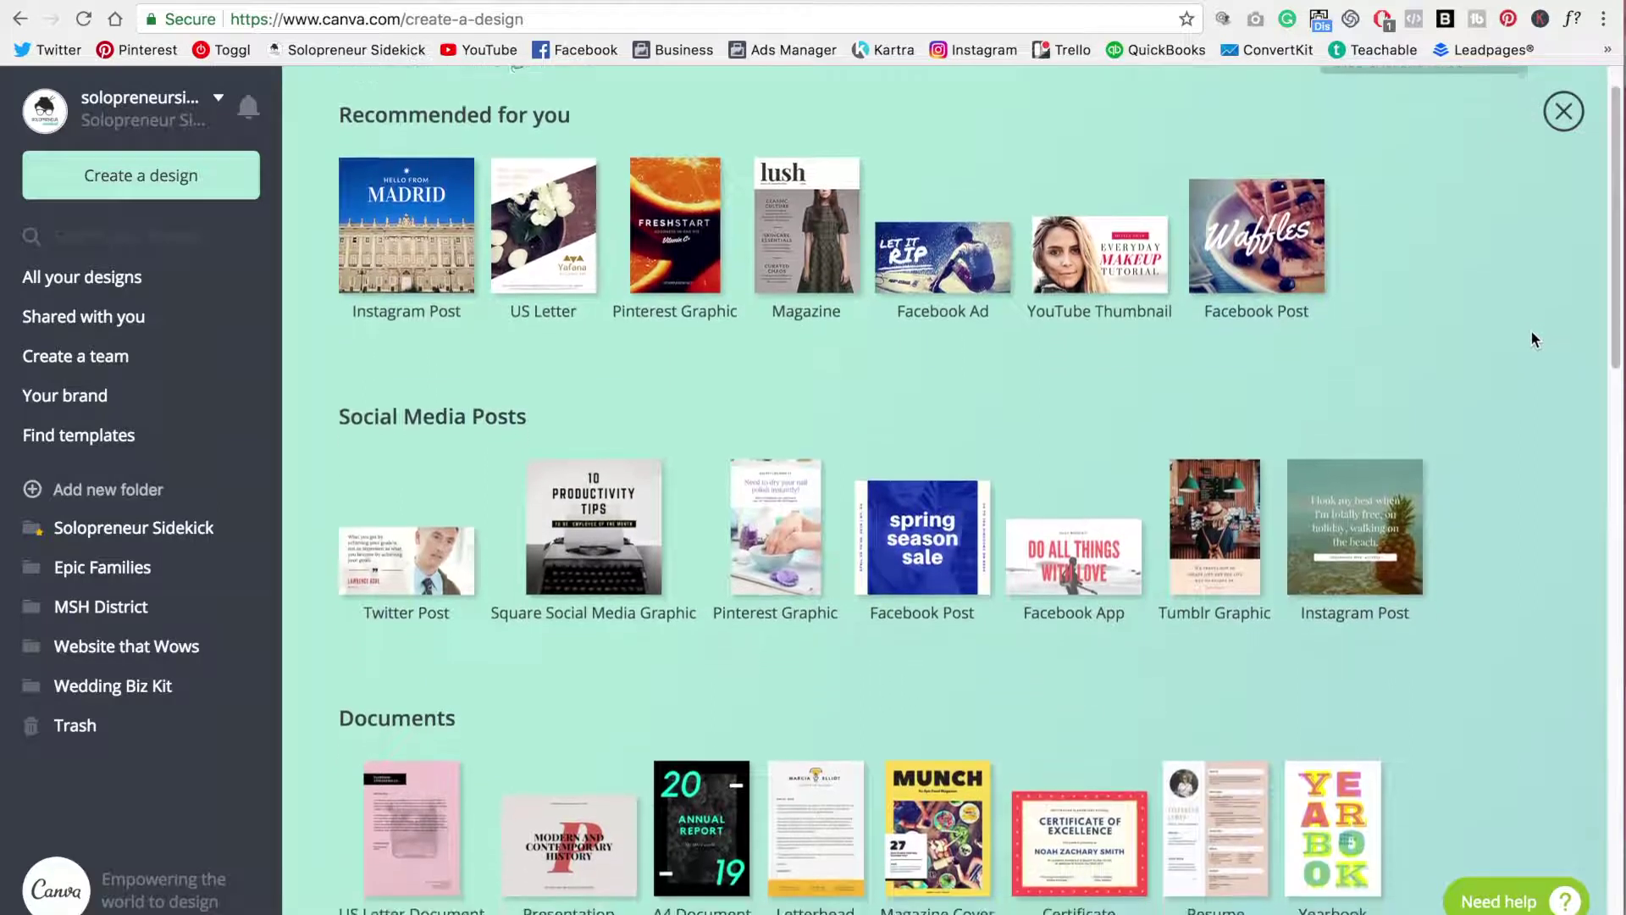
{"action": "scroll", "coordinate": [1533, 339], "scroll_direction": "down", "scroll_amount": 4}
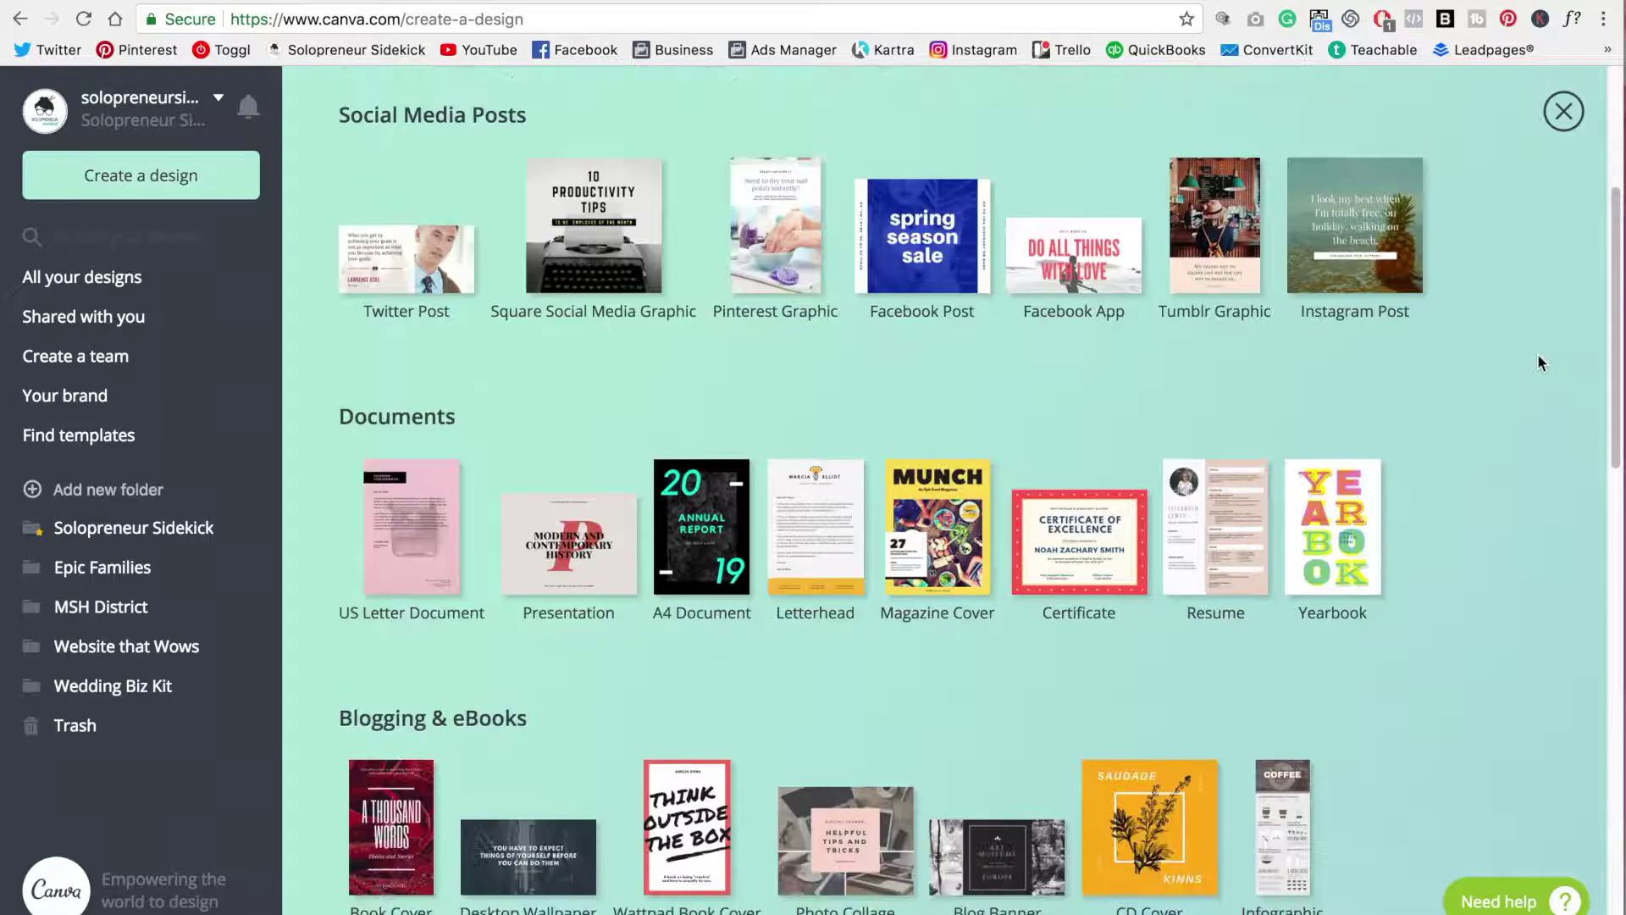
{"action": "scroll", "coordinate": [1541, 360], "scroll_direction": "down", "scroll_amount": 1}
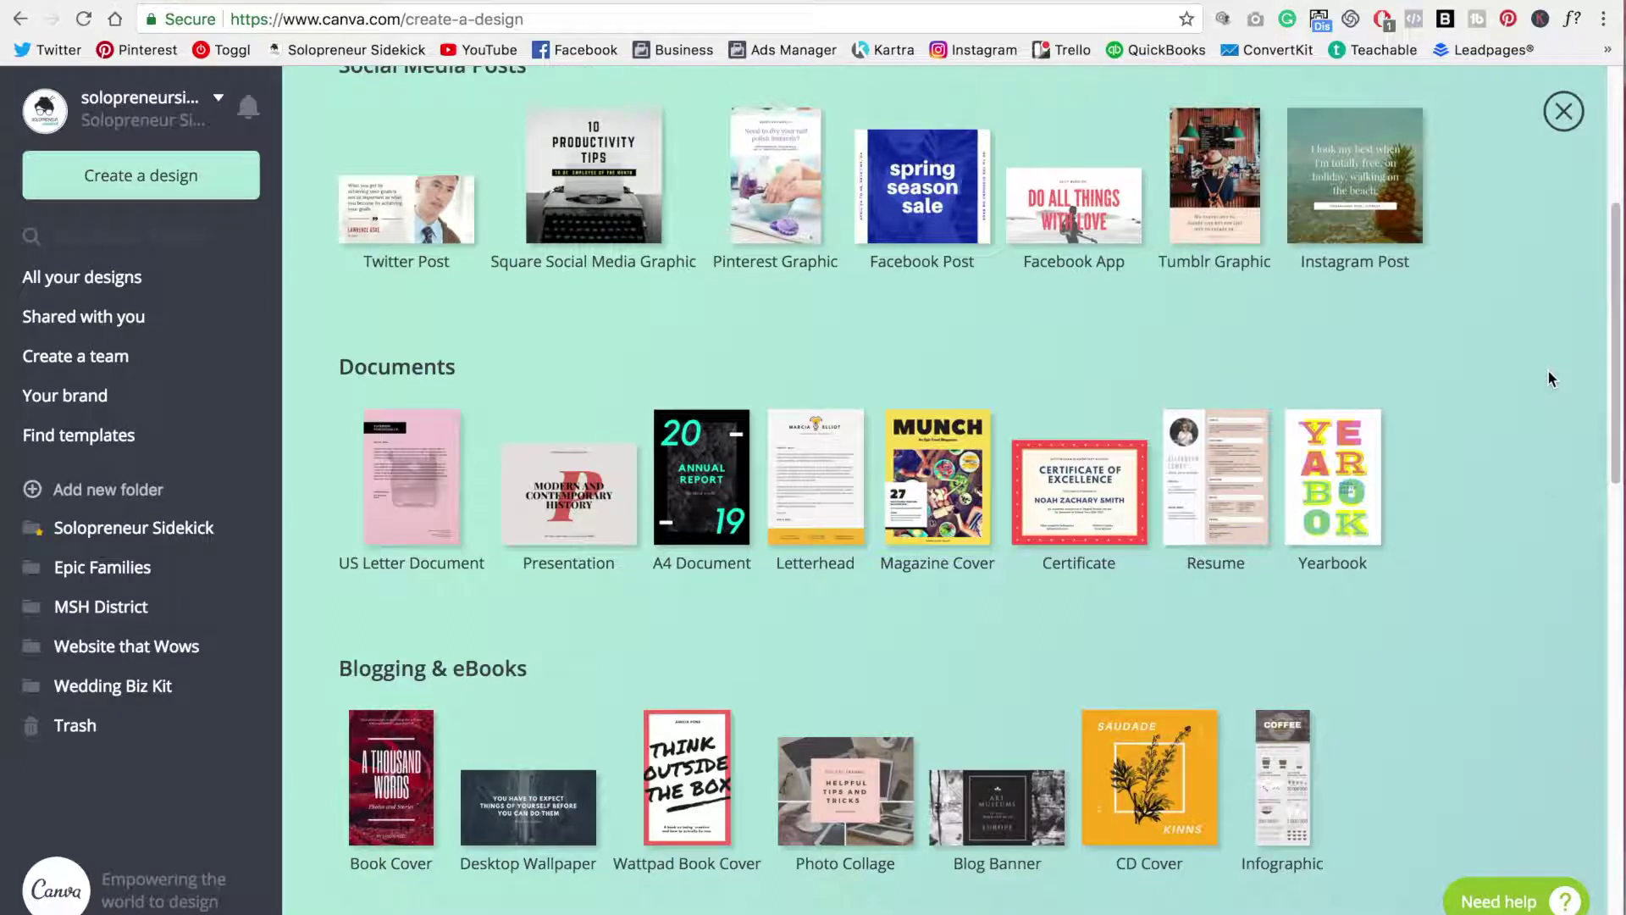
{"action": "scroll", "coordinate": [1549, 371], "scroll_direction": "down", "scroll_amount": 1}
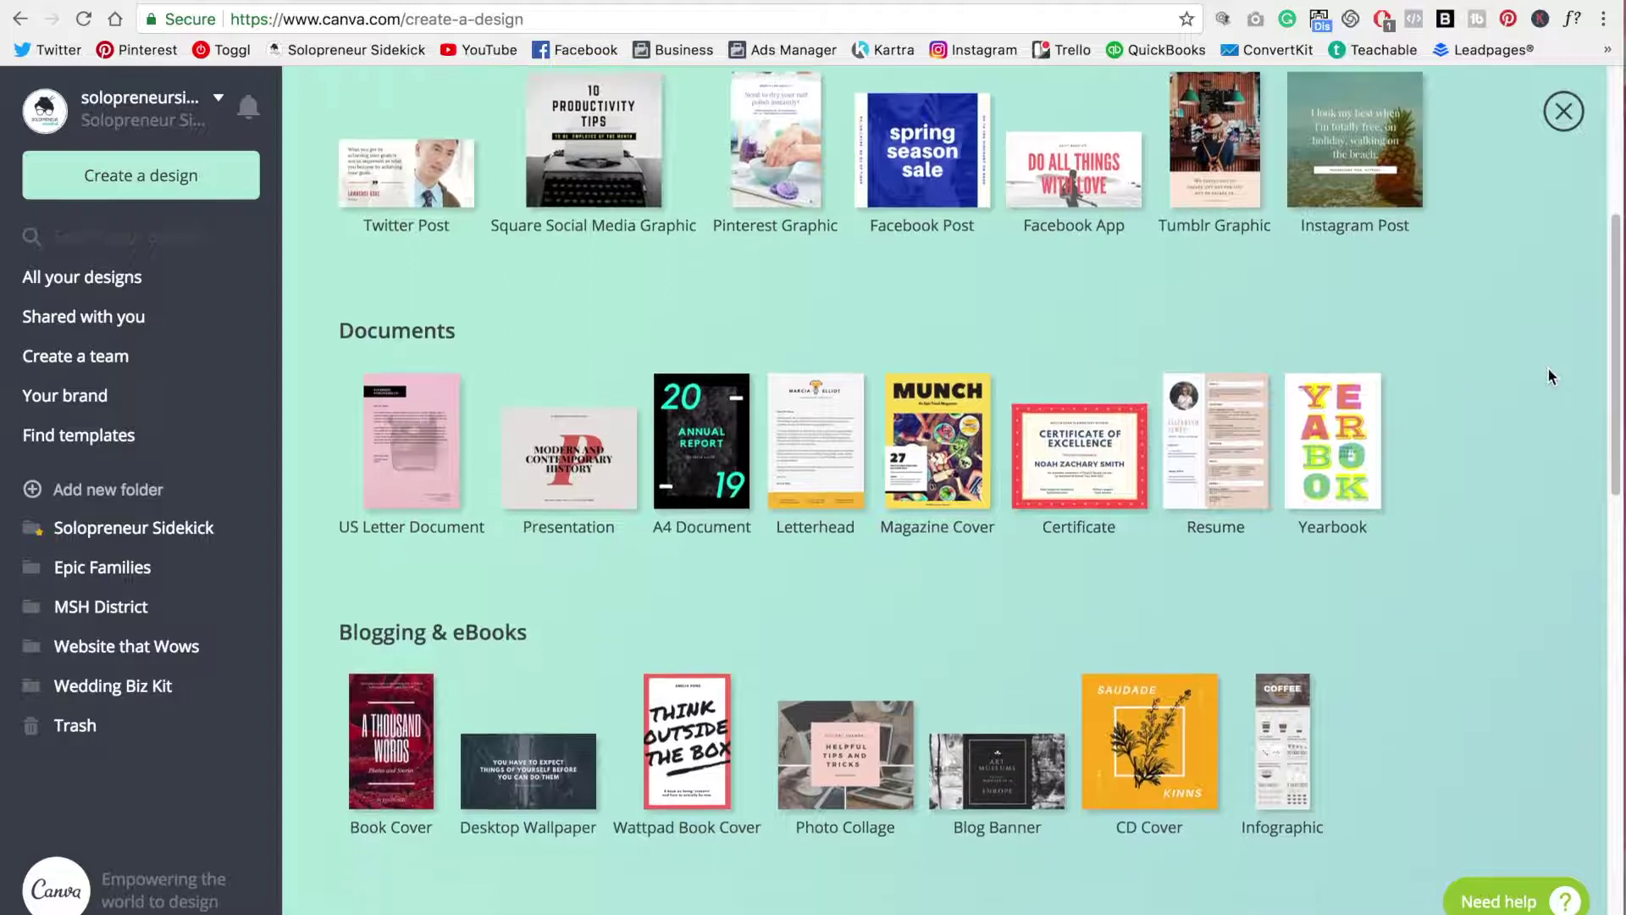
{"action": "scroll", "coordinate": [1549, 376], "scroll_direction": "down", "scroll_amount": 2}
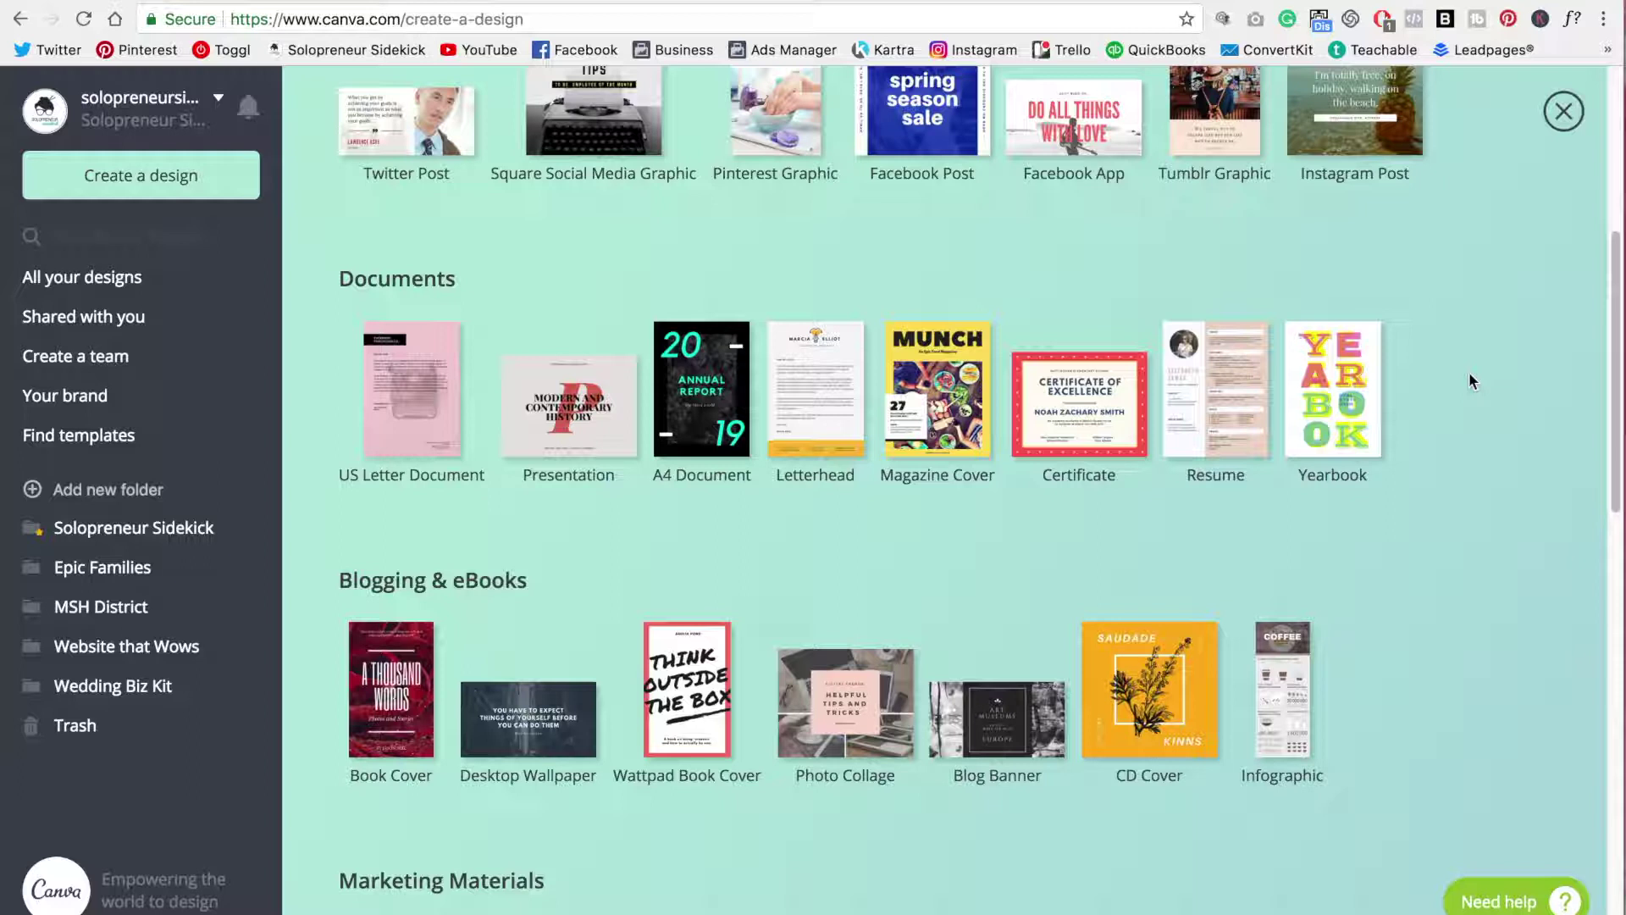
{"action": "scroll", "coordinate": [1473, 383], "scroll_direction": "down", "scroll_amount": 4}
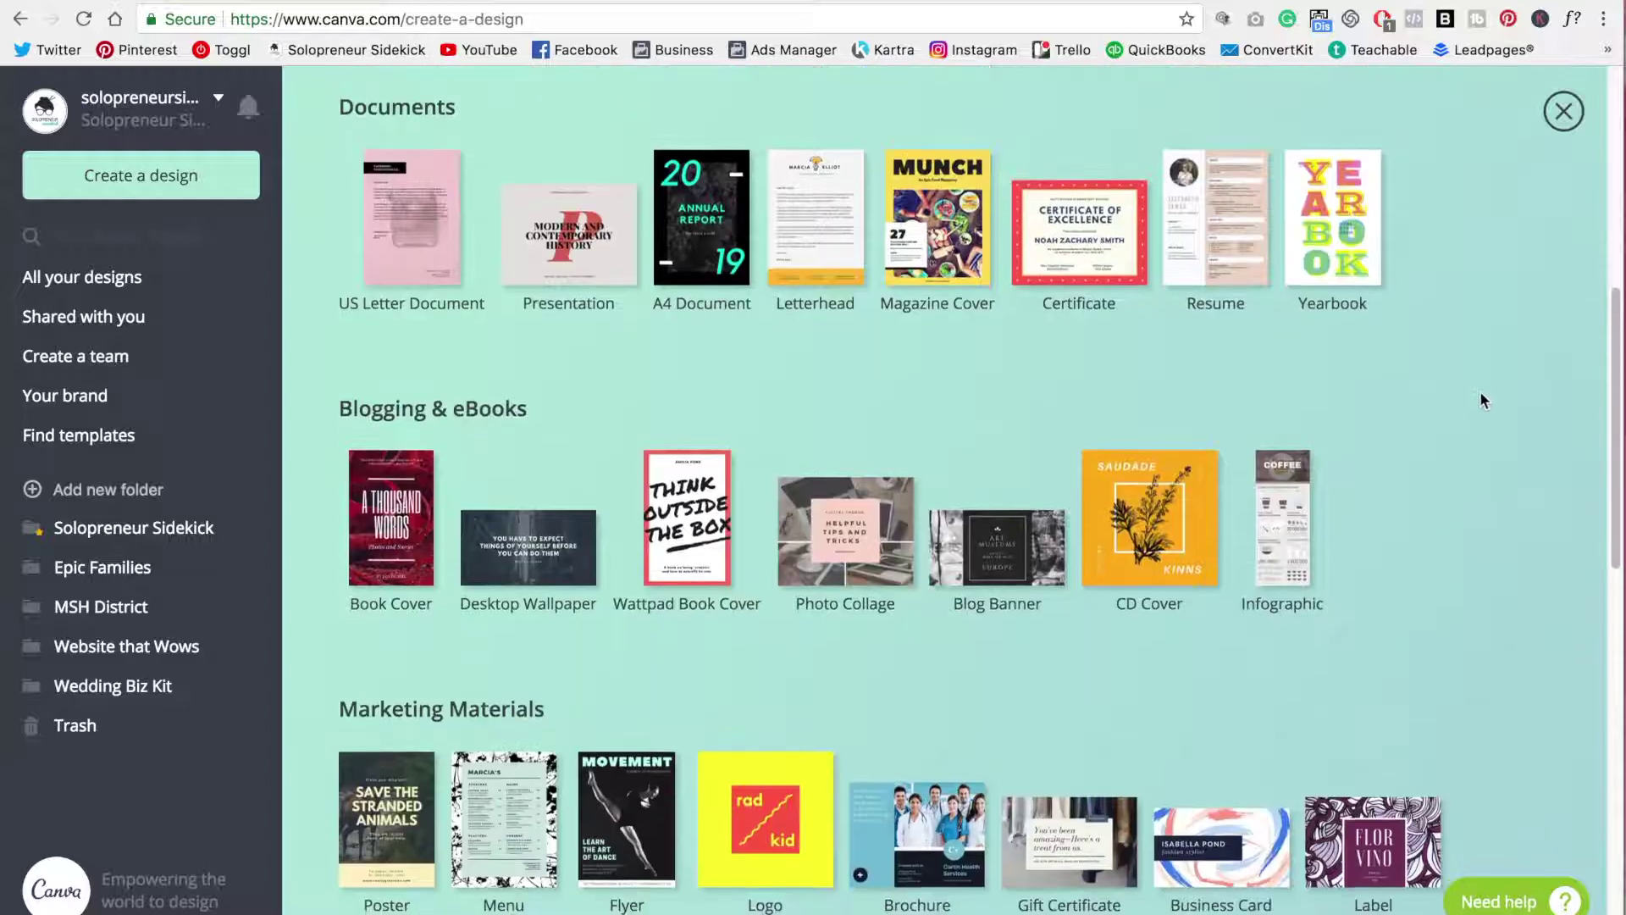
{"action": "scroll", "coordinate": [1507, 414], "scroll_direction": "down", "scroll_amount": 6}
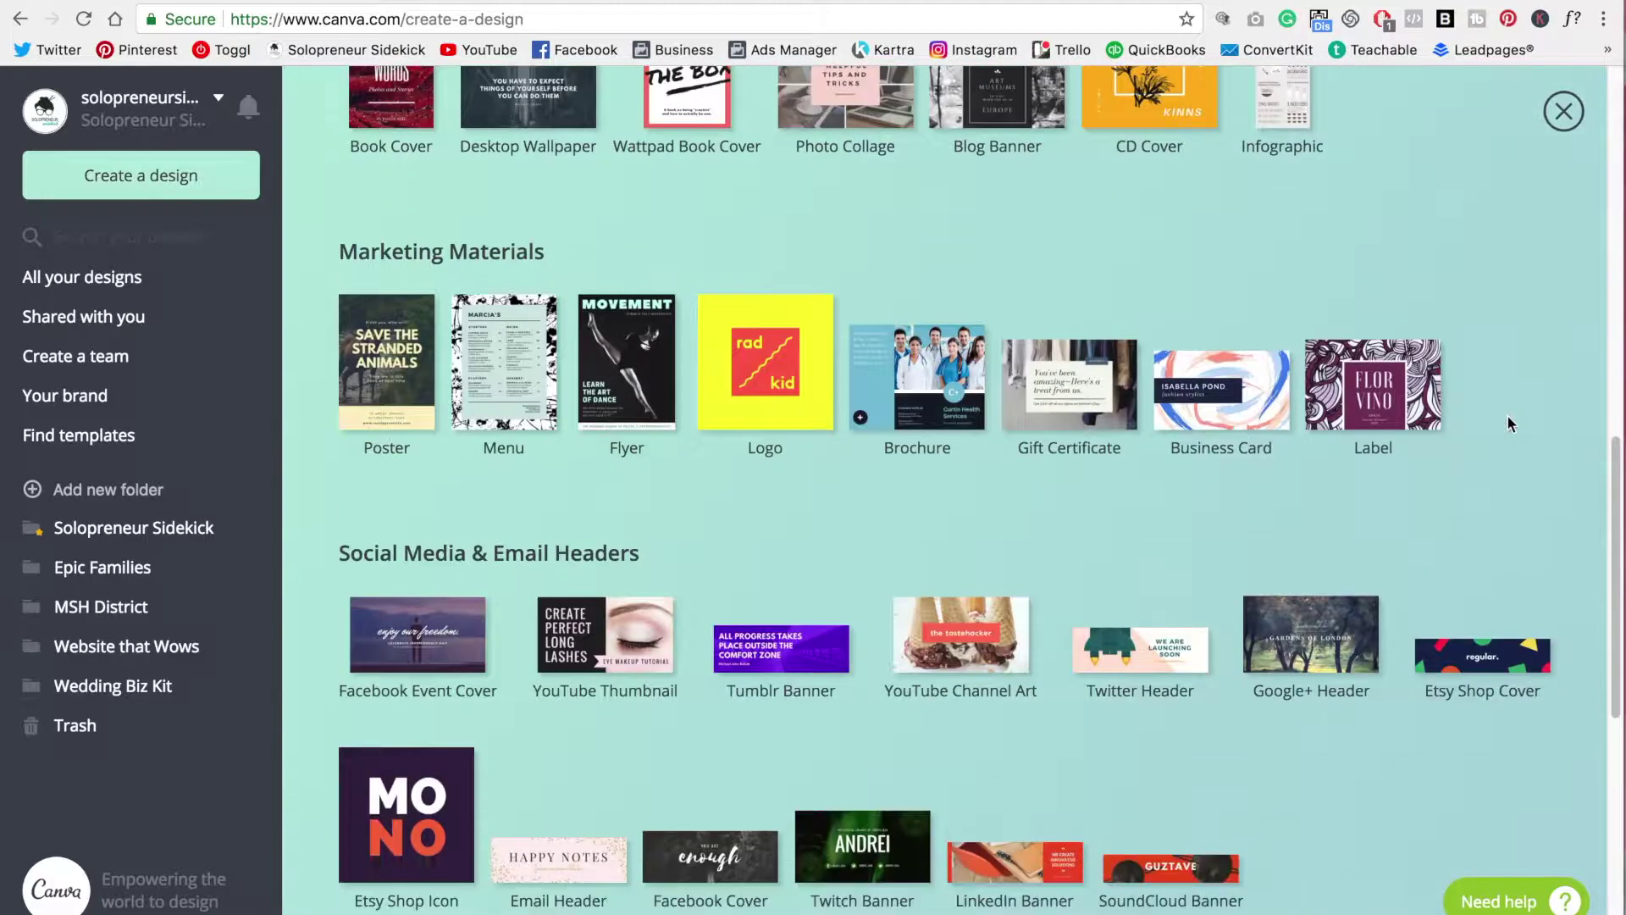
{"action": "scroll", "coordinate": [1508, 417], "scroll_direction": "down", "scroll_amount": 6}
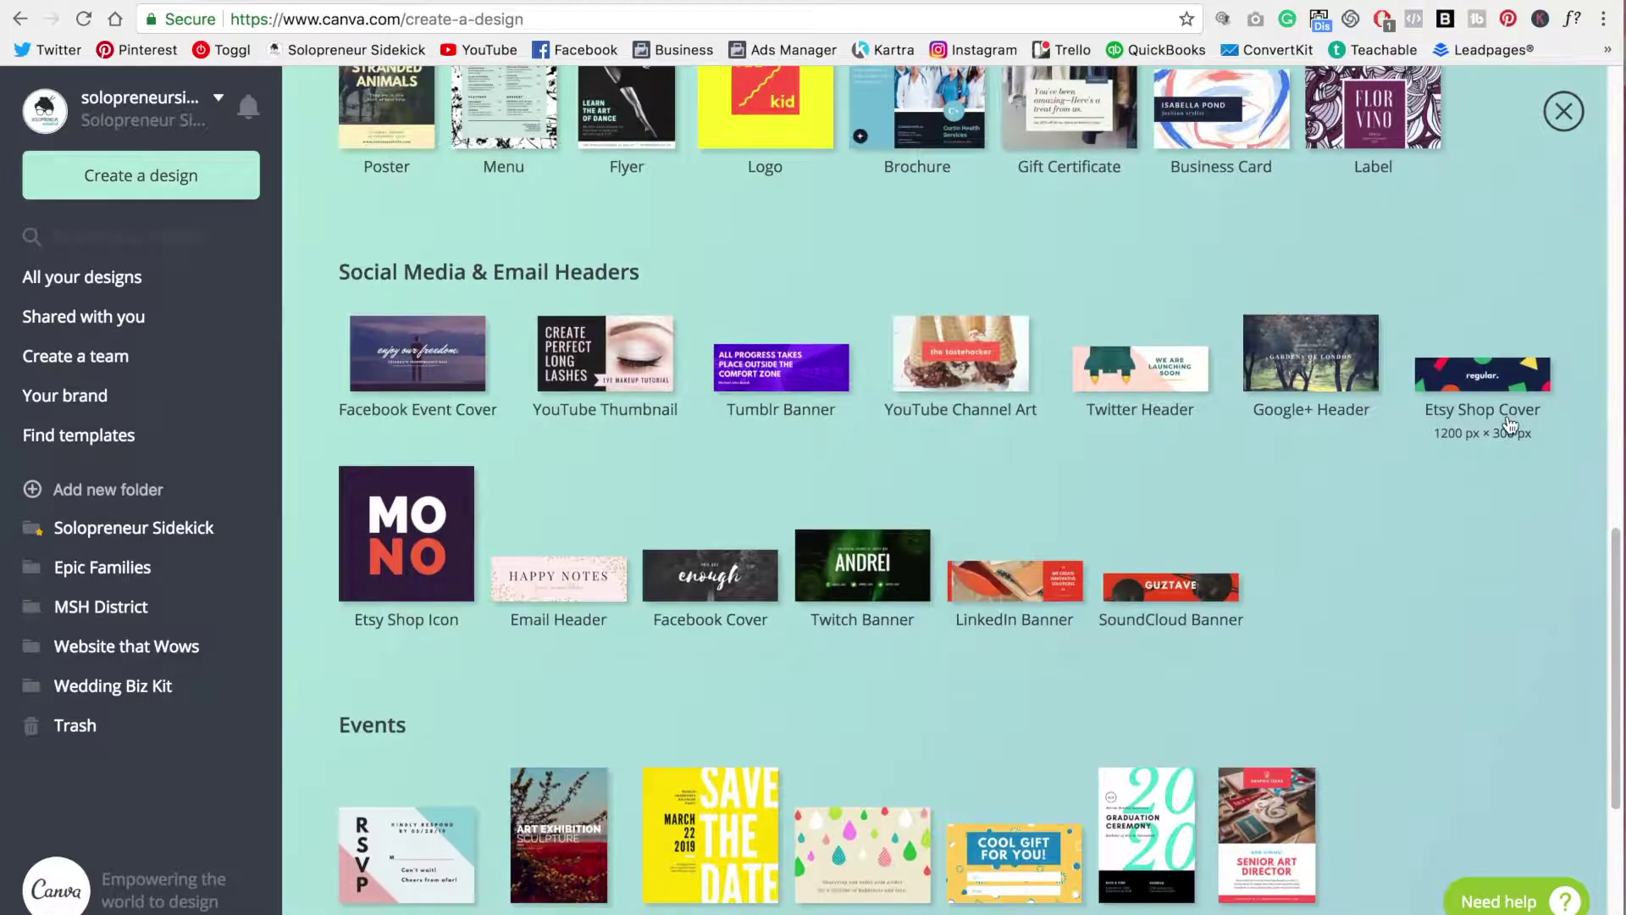
{"action": "scroll", "coordinate": [1509, 423], "scroll_direction": "down", "scroll_amount": 1}
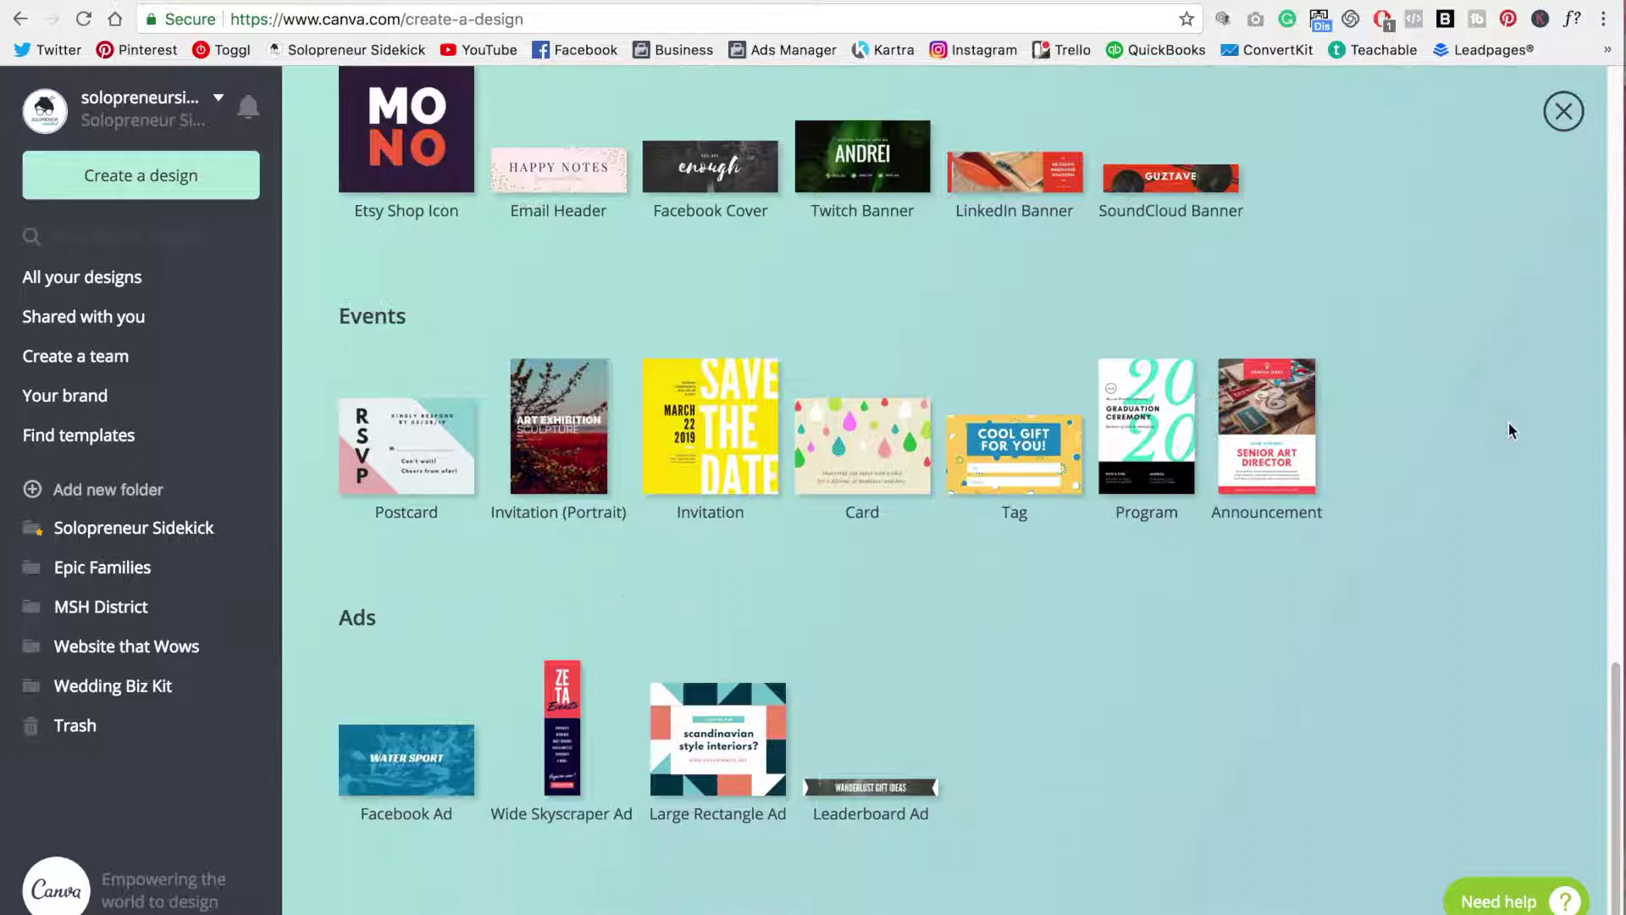
{"action": "scroll", "coordinate": [1508, 423], "scroll_direction": "up", "scroll_amount": 1}
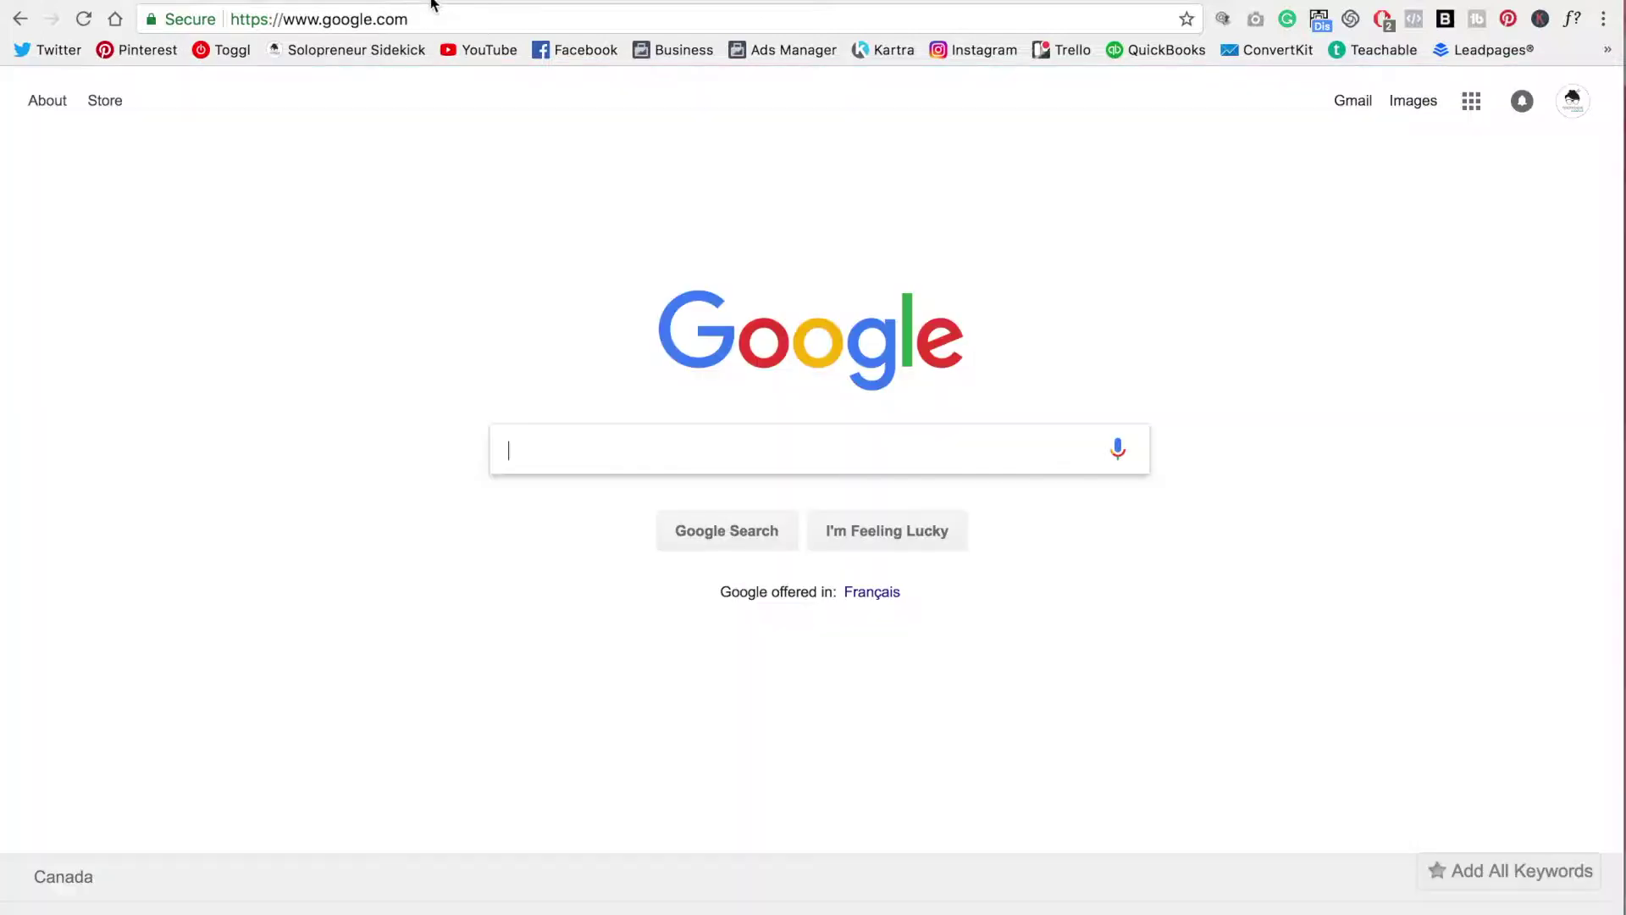
- Search Google for 'canva checklist' and open Canva's checklist maker page
{"action": "left_click", "coordinate": [653, 461]}
{"action": "type", "text": "canva checklist"}
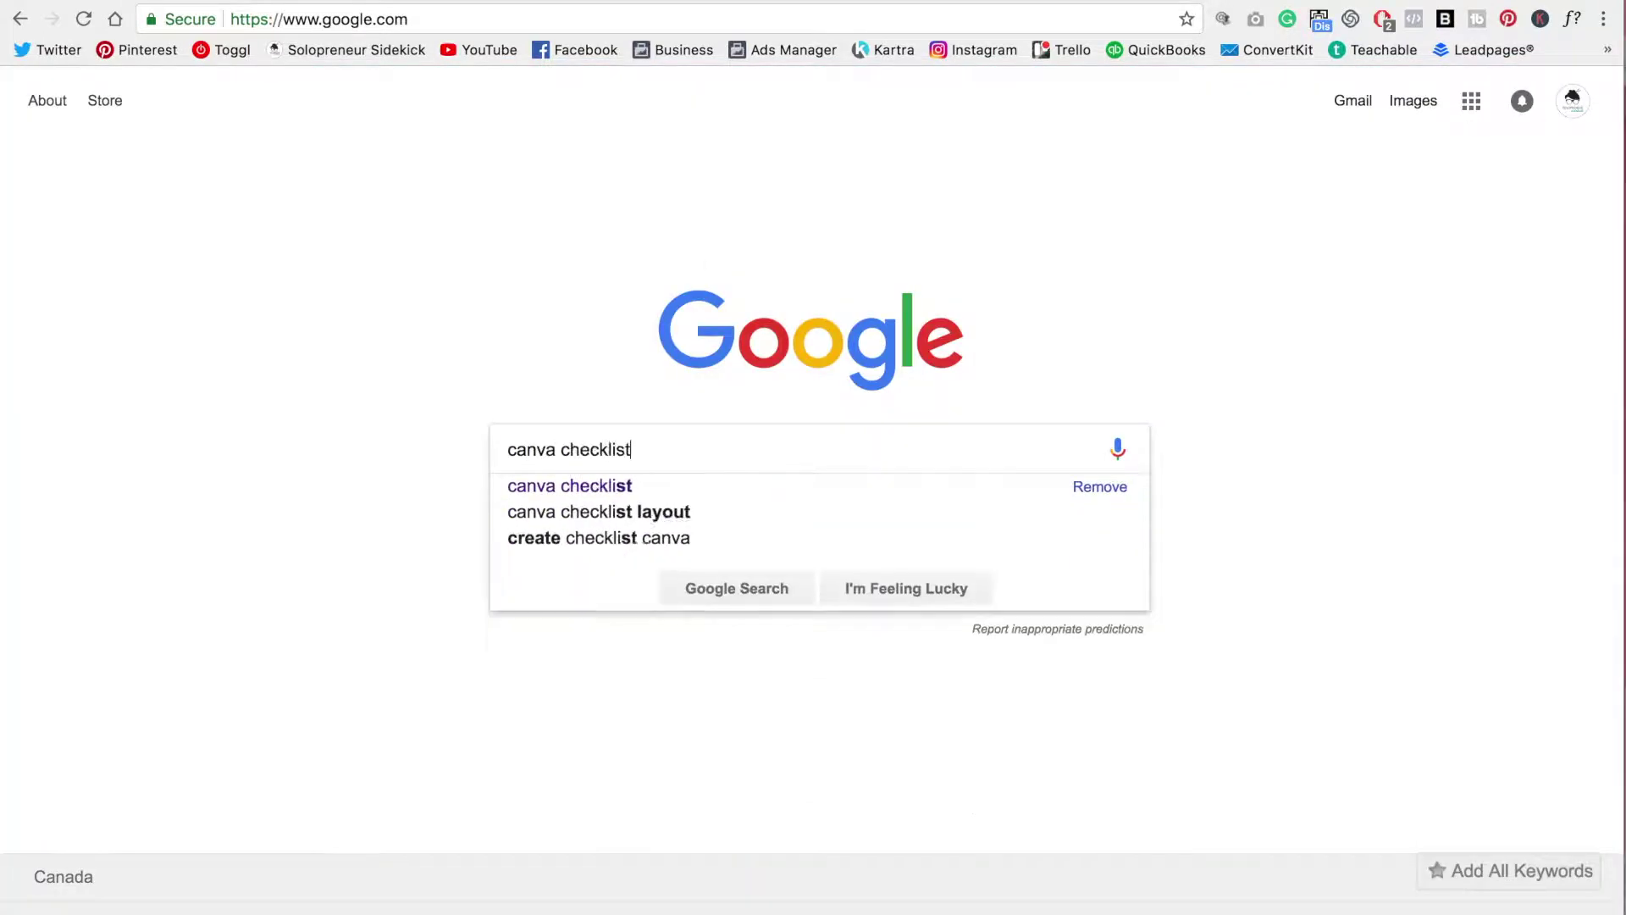
{"action": "key", "text": "Return"}
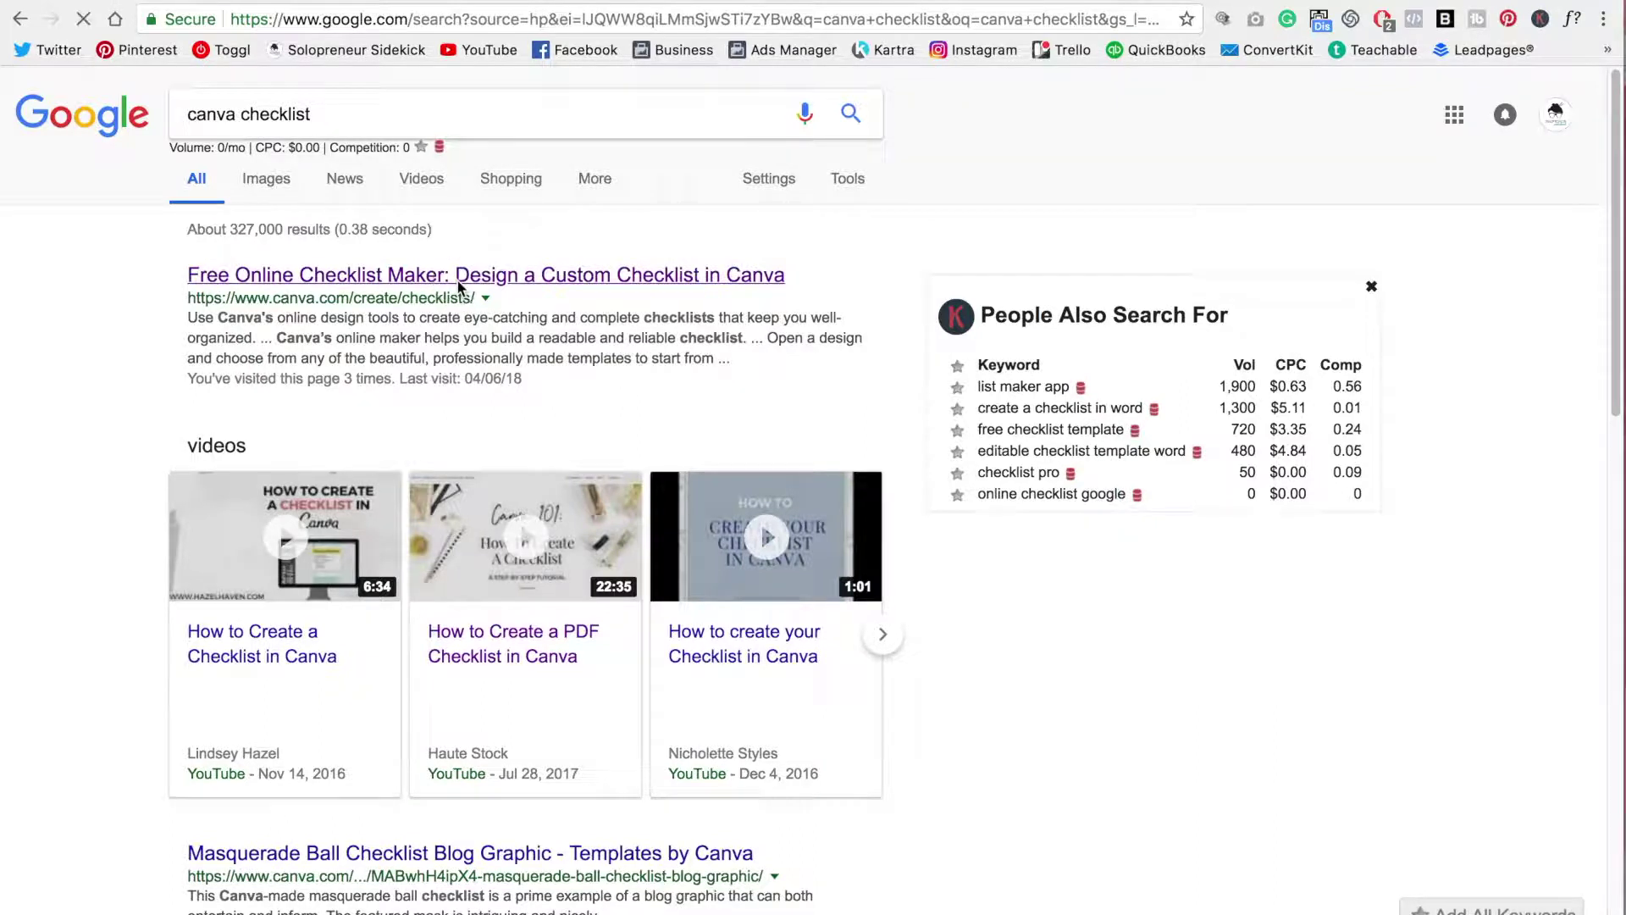
{"action": "left_click", "coordinate": [458, 284]}
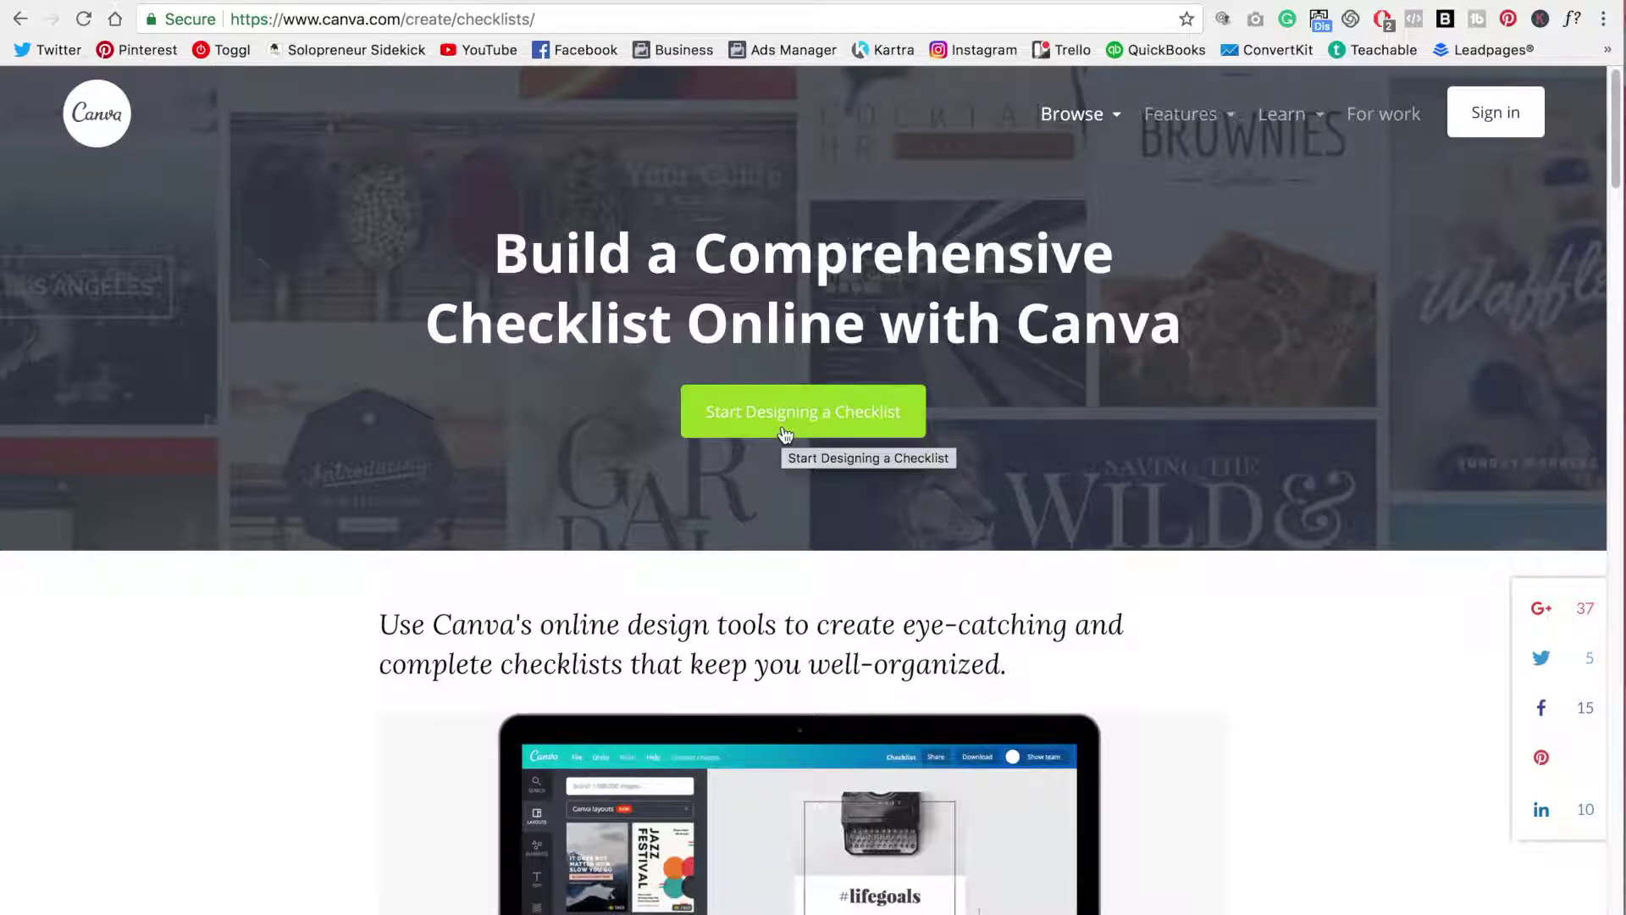
- Start a new checklist design, dismiss the onboarding guide, and browse the layouts
{"action": "left_click", "coordinate": [801, 415]}
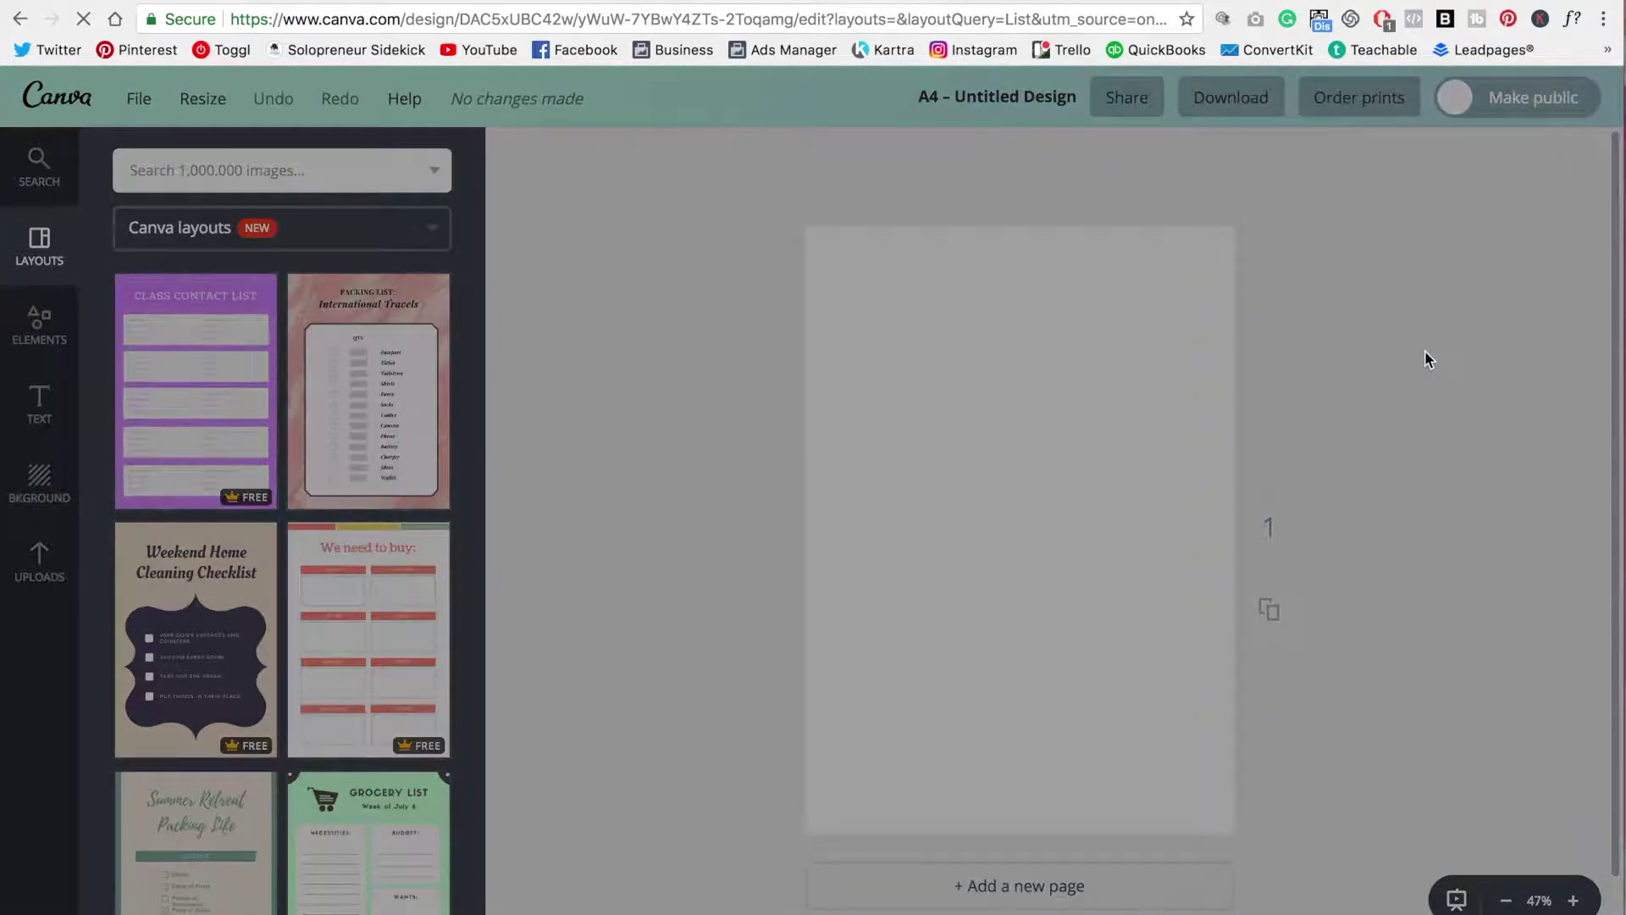
{"action": "left_click", "coordinate": [1393, 323]}
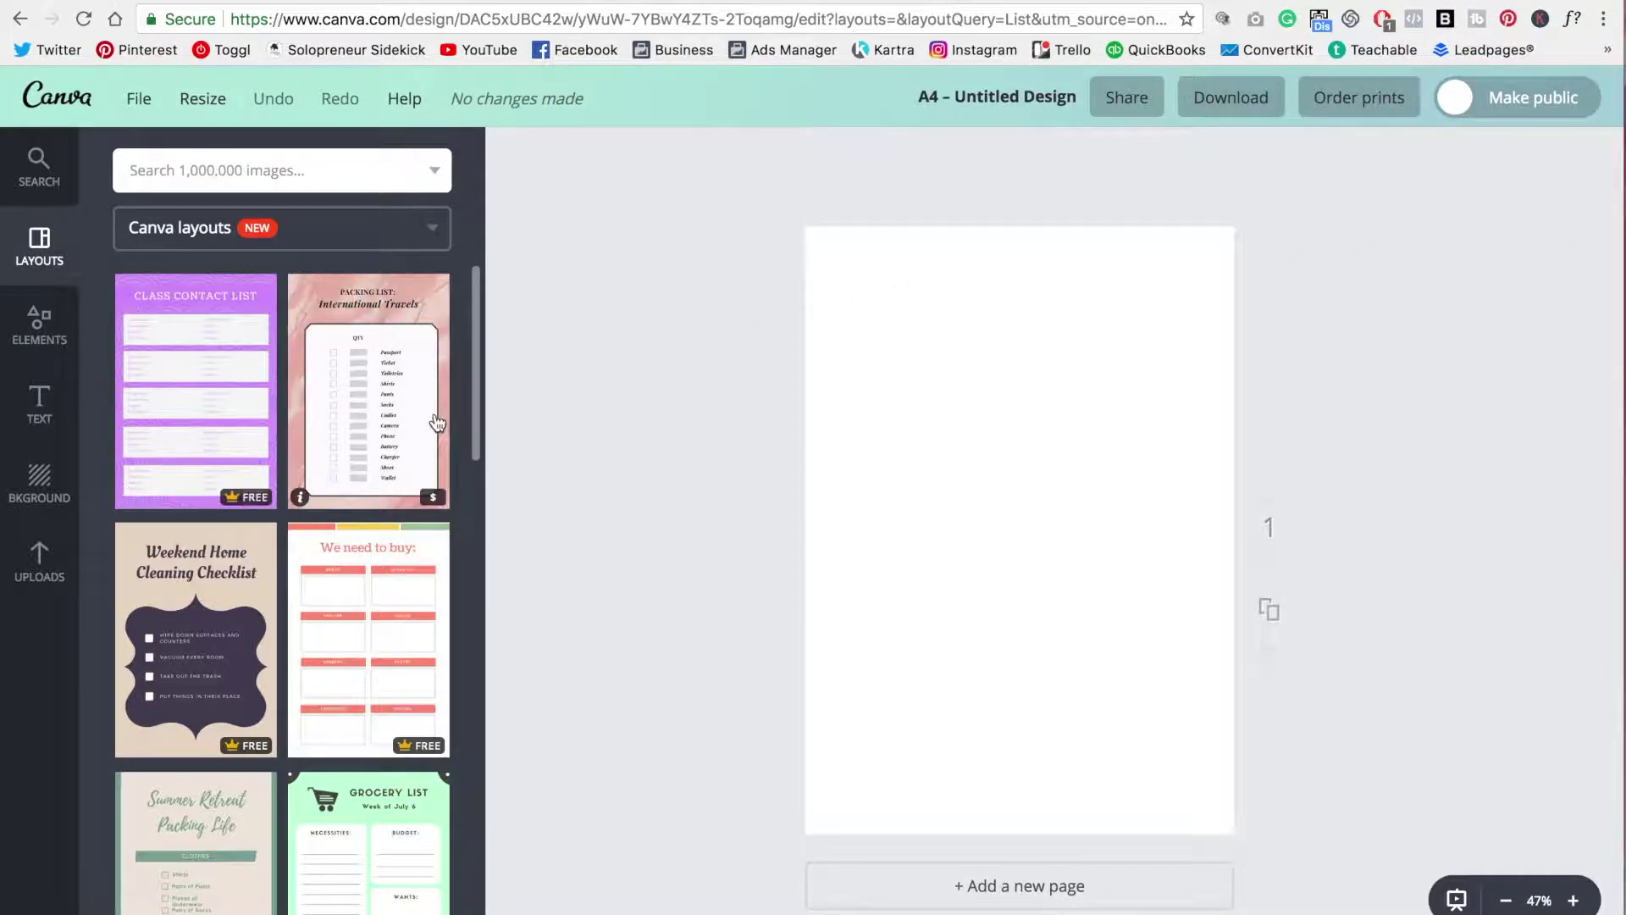
{"action": "scroll", "coordinate": [426, 399], "scroll_direction": "down", "scroll_amount": 5}
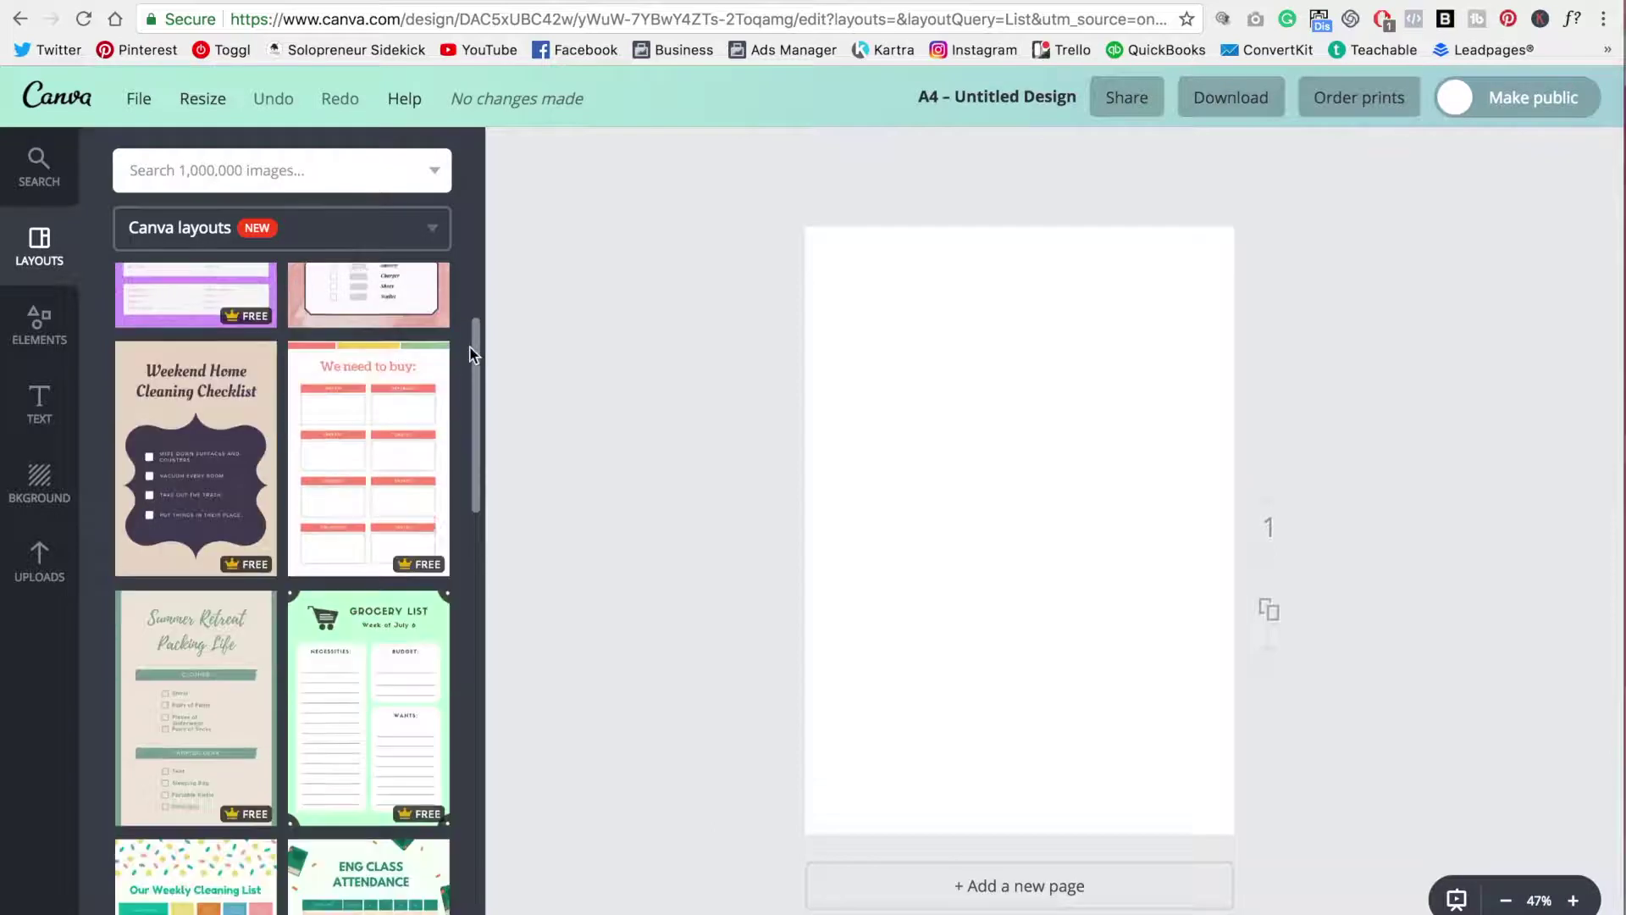
{"action": "scroll", "coordinate": [466, 381], "scroll_direction": "down", "scroll_amount": 1}
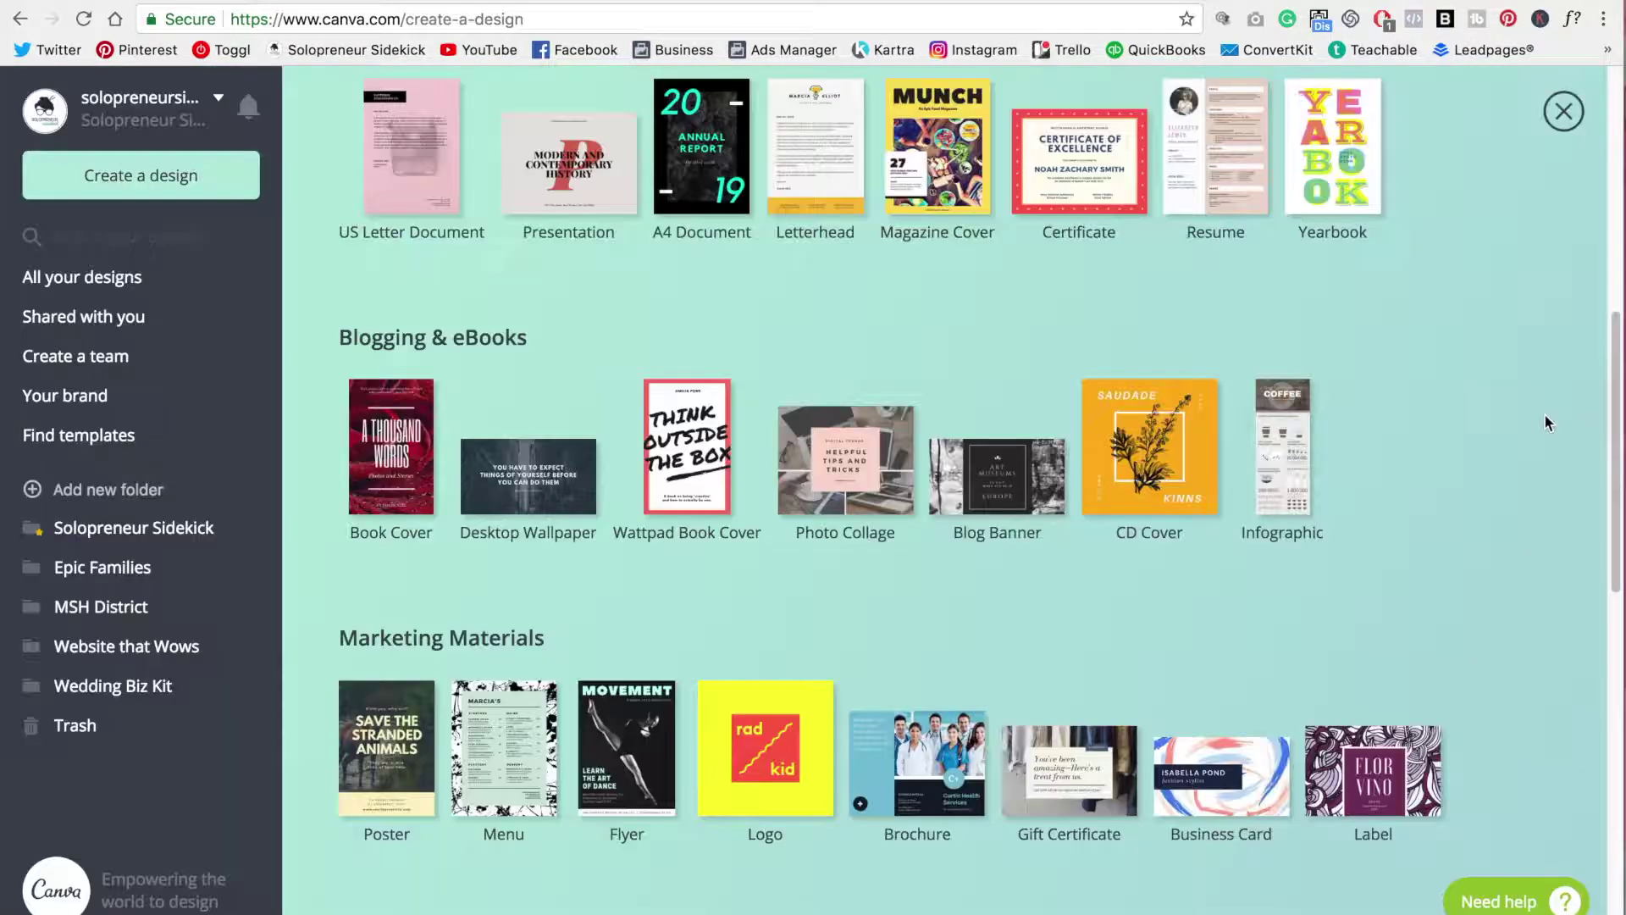
- Go back to the blank A4 Untitled Design editor
{"action": "scroll", "coordinate": [1562, 397], "scroll_direction": "up", "scroll_amount": 1}
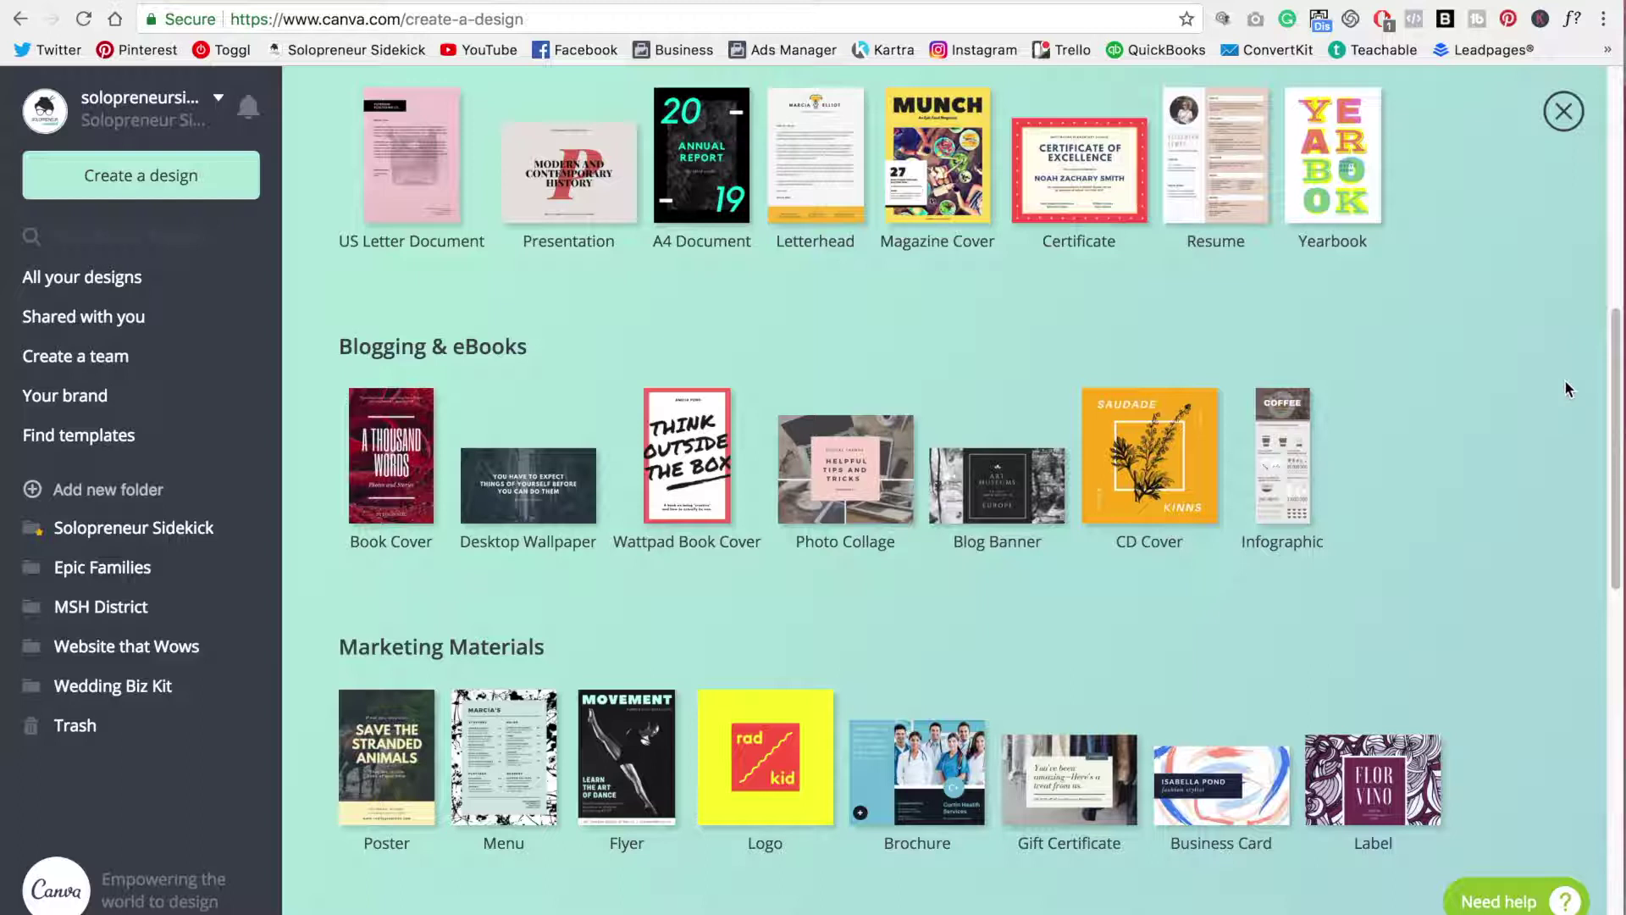
{"action": "left_click", "coordinate": [1352, 201]}
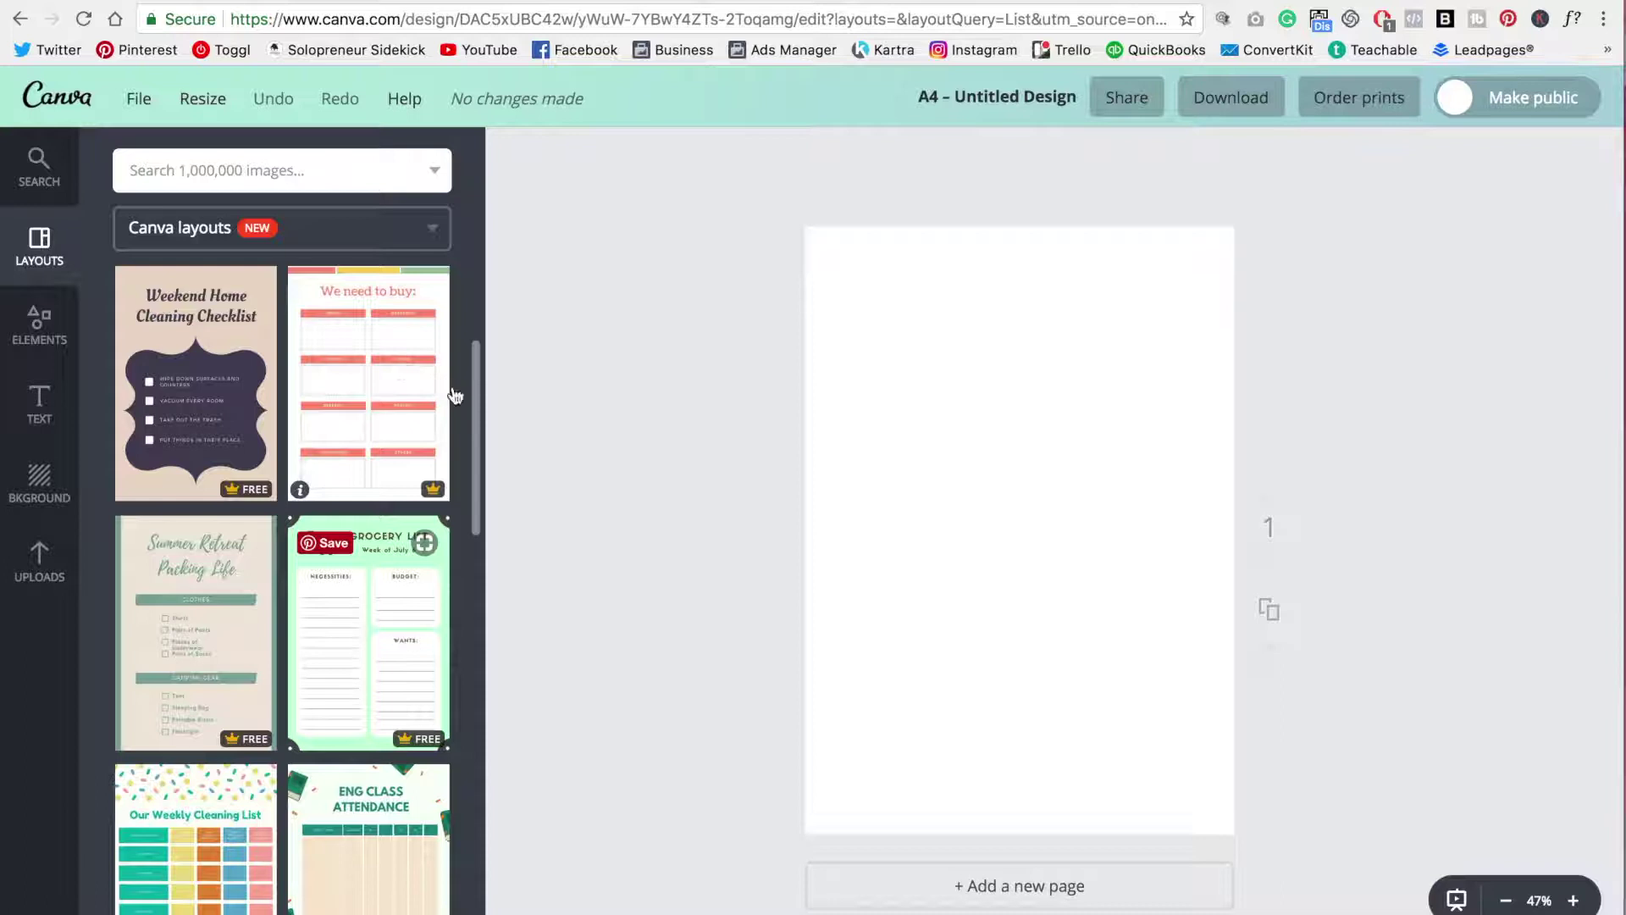
- Apply the Summer Essentials Checklist layout to the blank A4 page
{"action": "scroll", "coordinate": [459, 393], "scroll_direction": "down", "scroll_amount": 1}
{"action": "scroll", "coordinate": [459, 391], "scroll_direction": "down", "scroll_amount": 5}
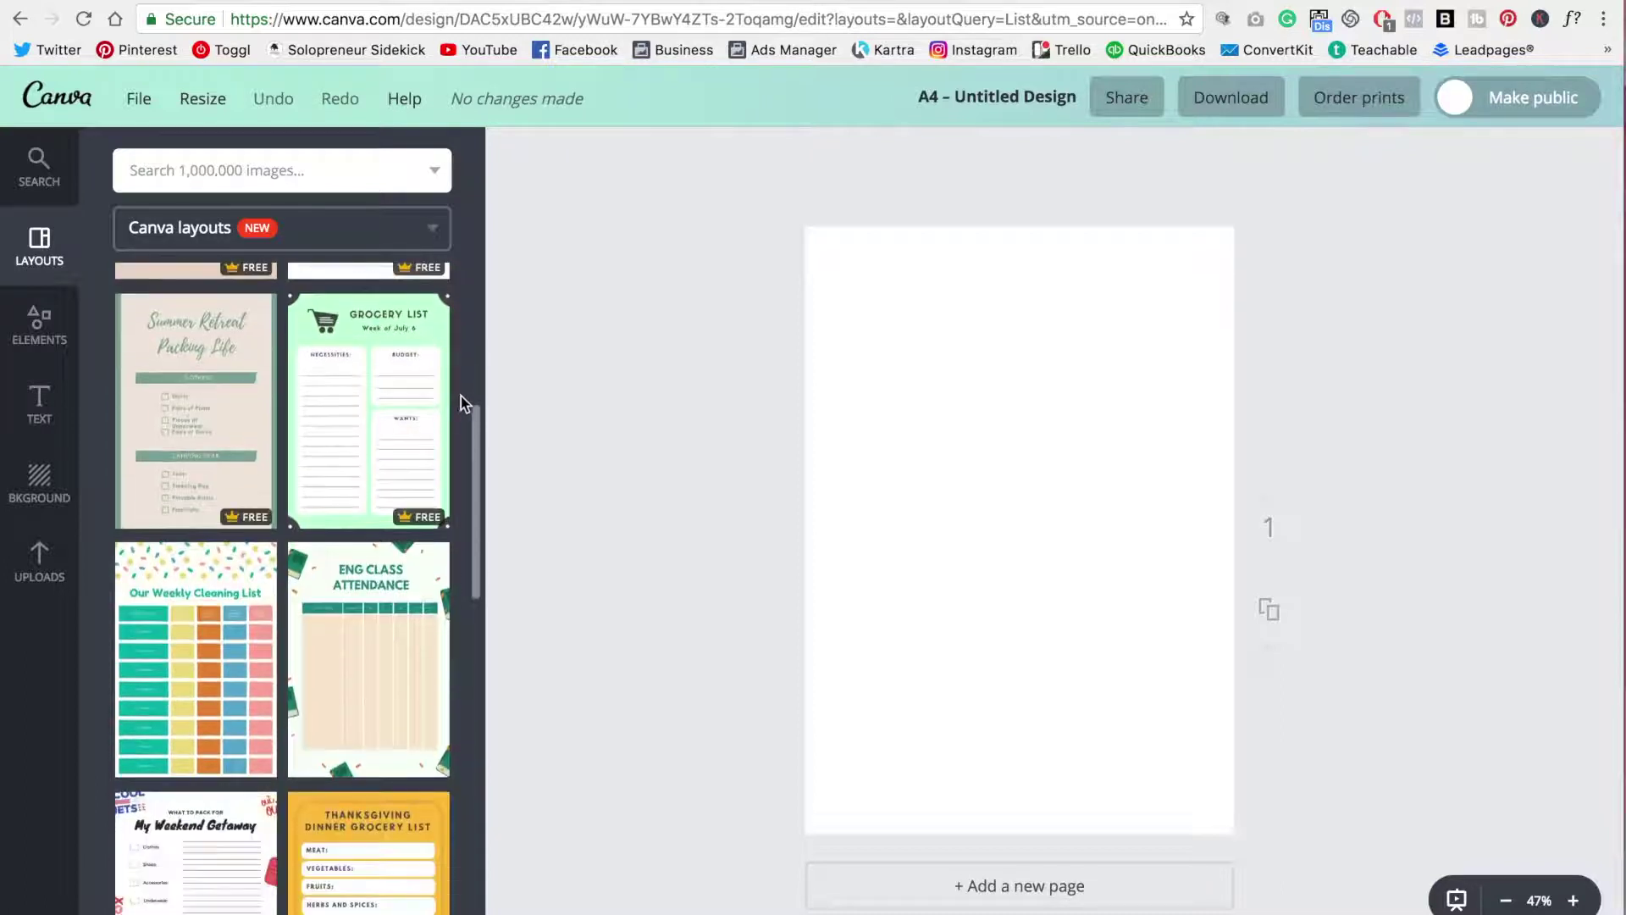
{"action": "scroll", "coordinate": [455, 393], "scroll_direction": "down", "scroll_amount": 2}
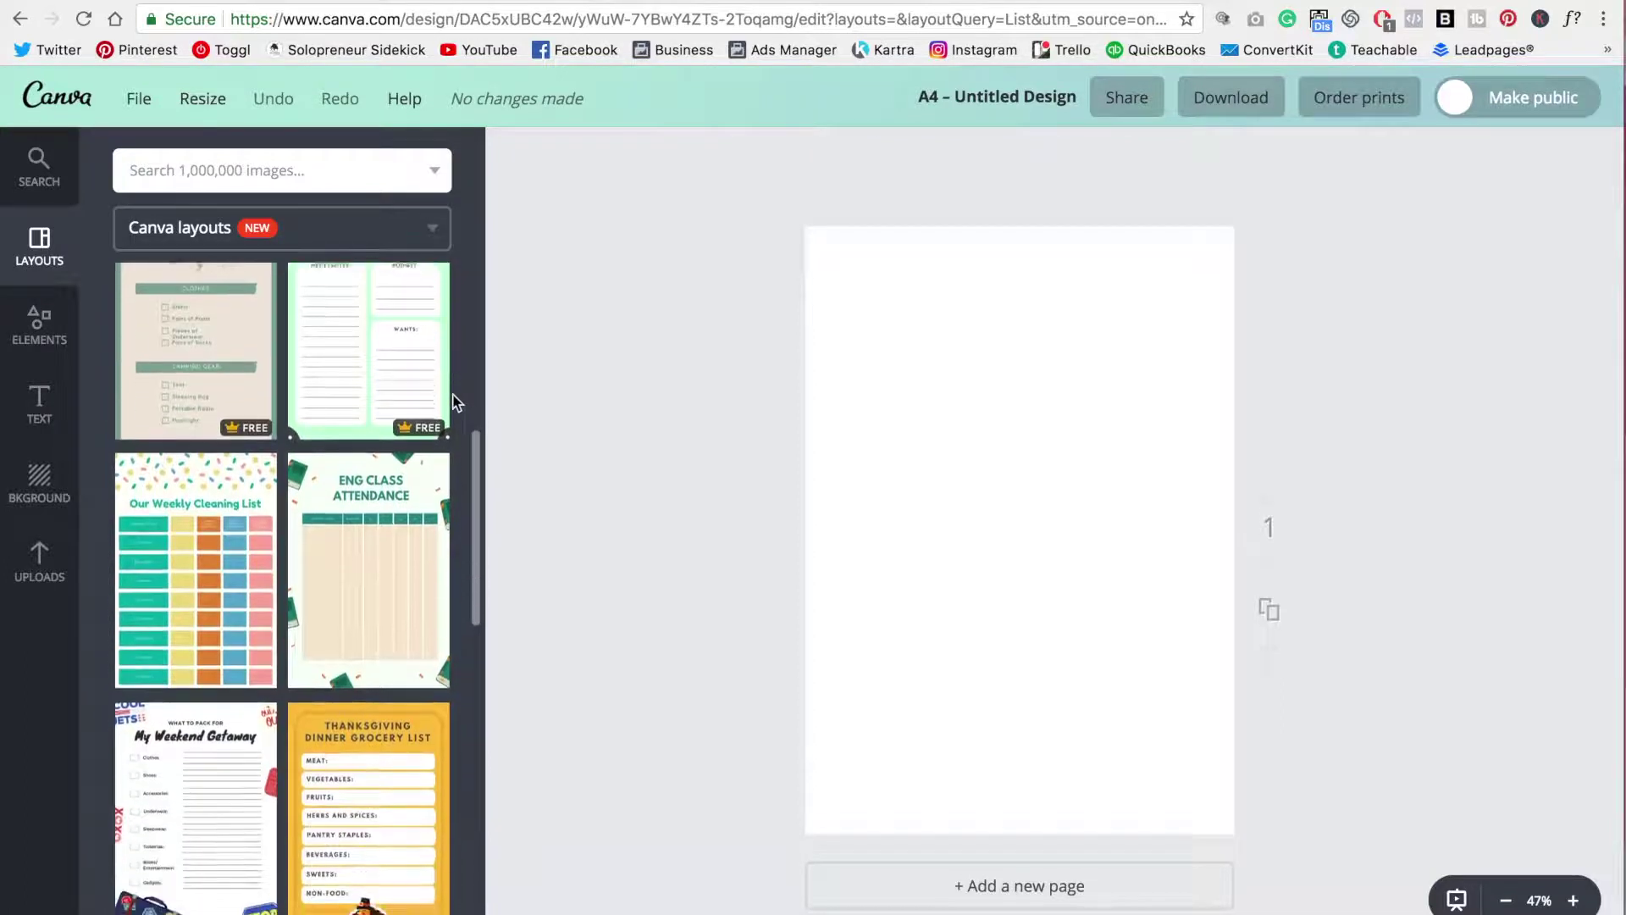
{"action": "scroll", "coordinate": [458, 411], "scroll_direction": "down", "scroll_amount": 2}
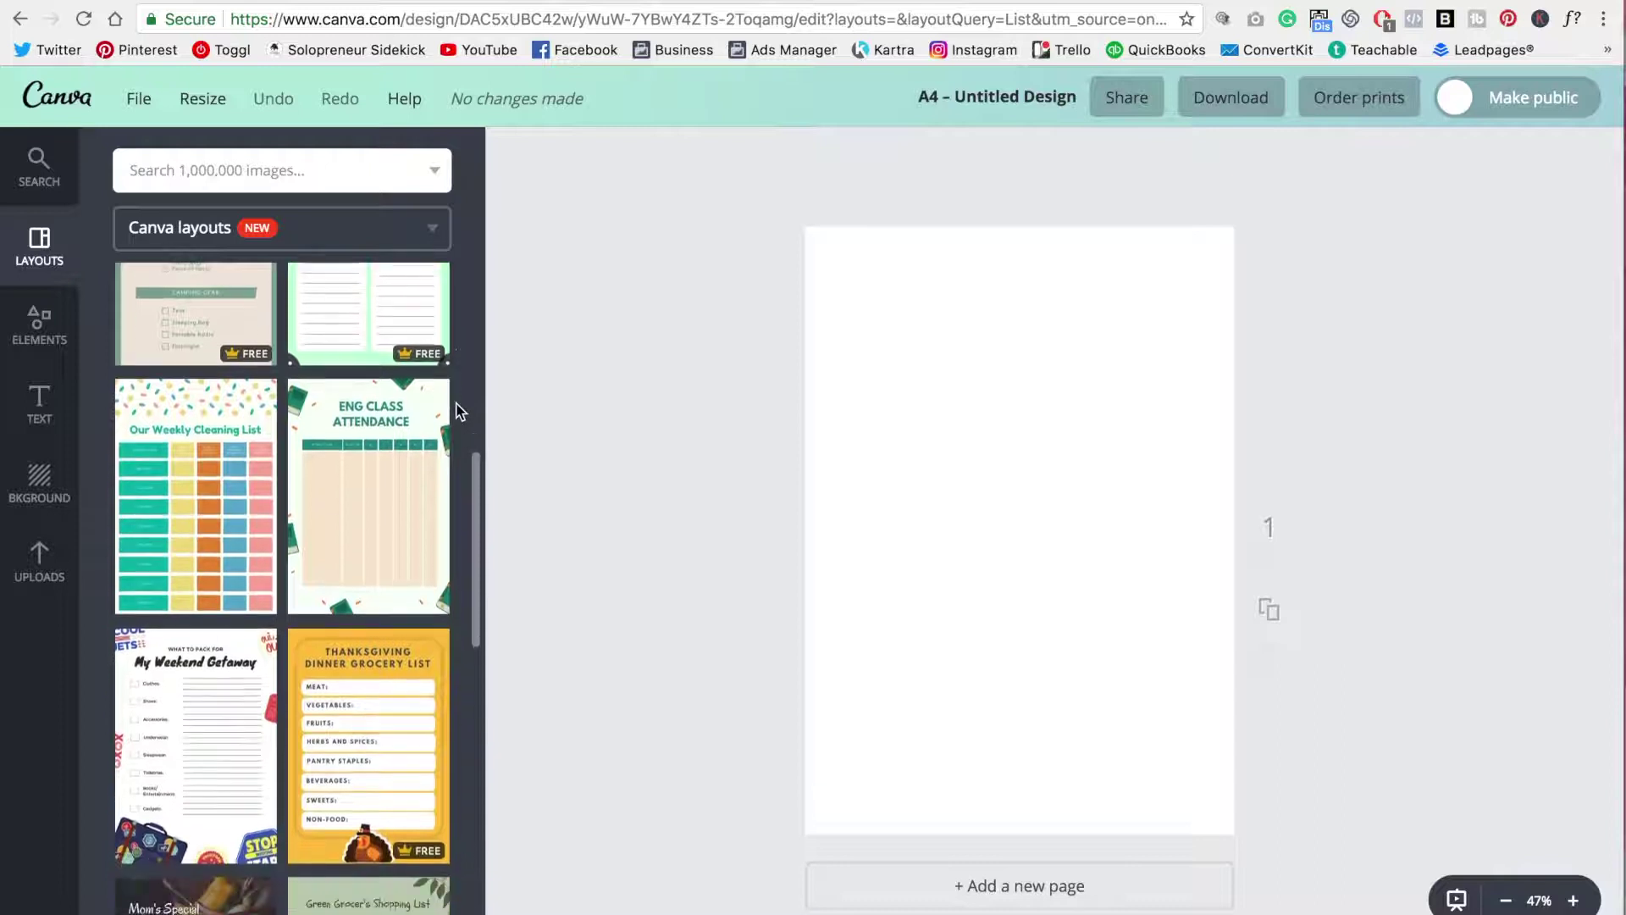
{"action": "scroll", "coordinate": [458, 410], "scroll_direction": "down", "scroll_amount": 5}
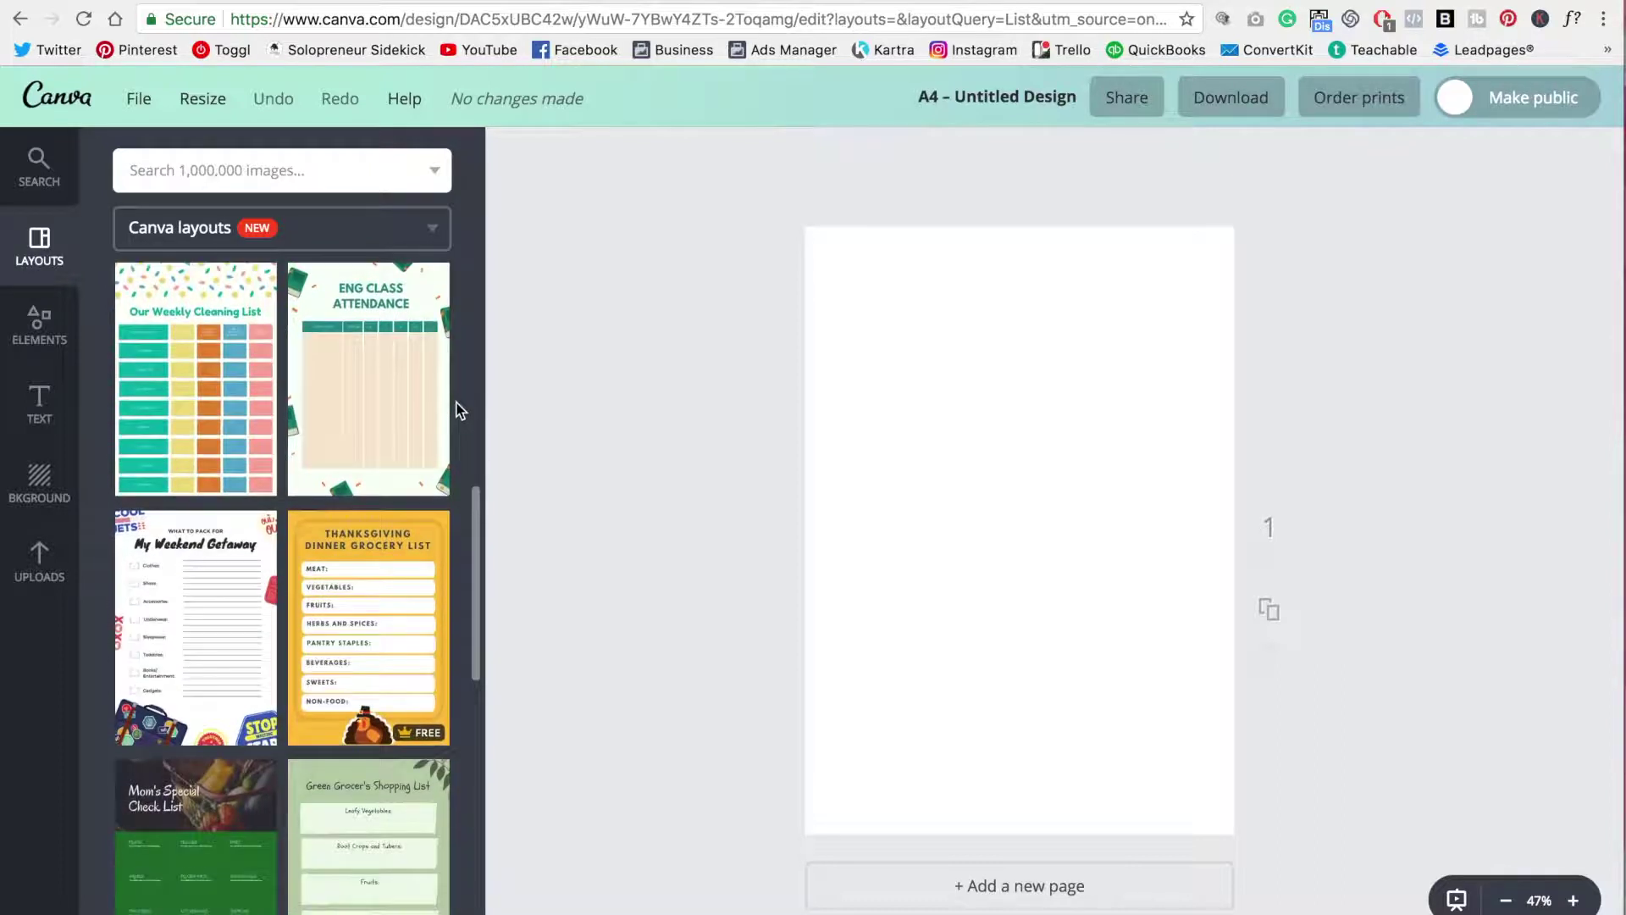
{"action": "scroll", "coordinate": [458, 411], "scroll_direction": "down", "scroll_amount": 8}
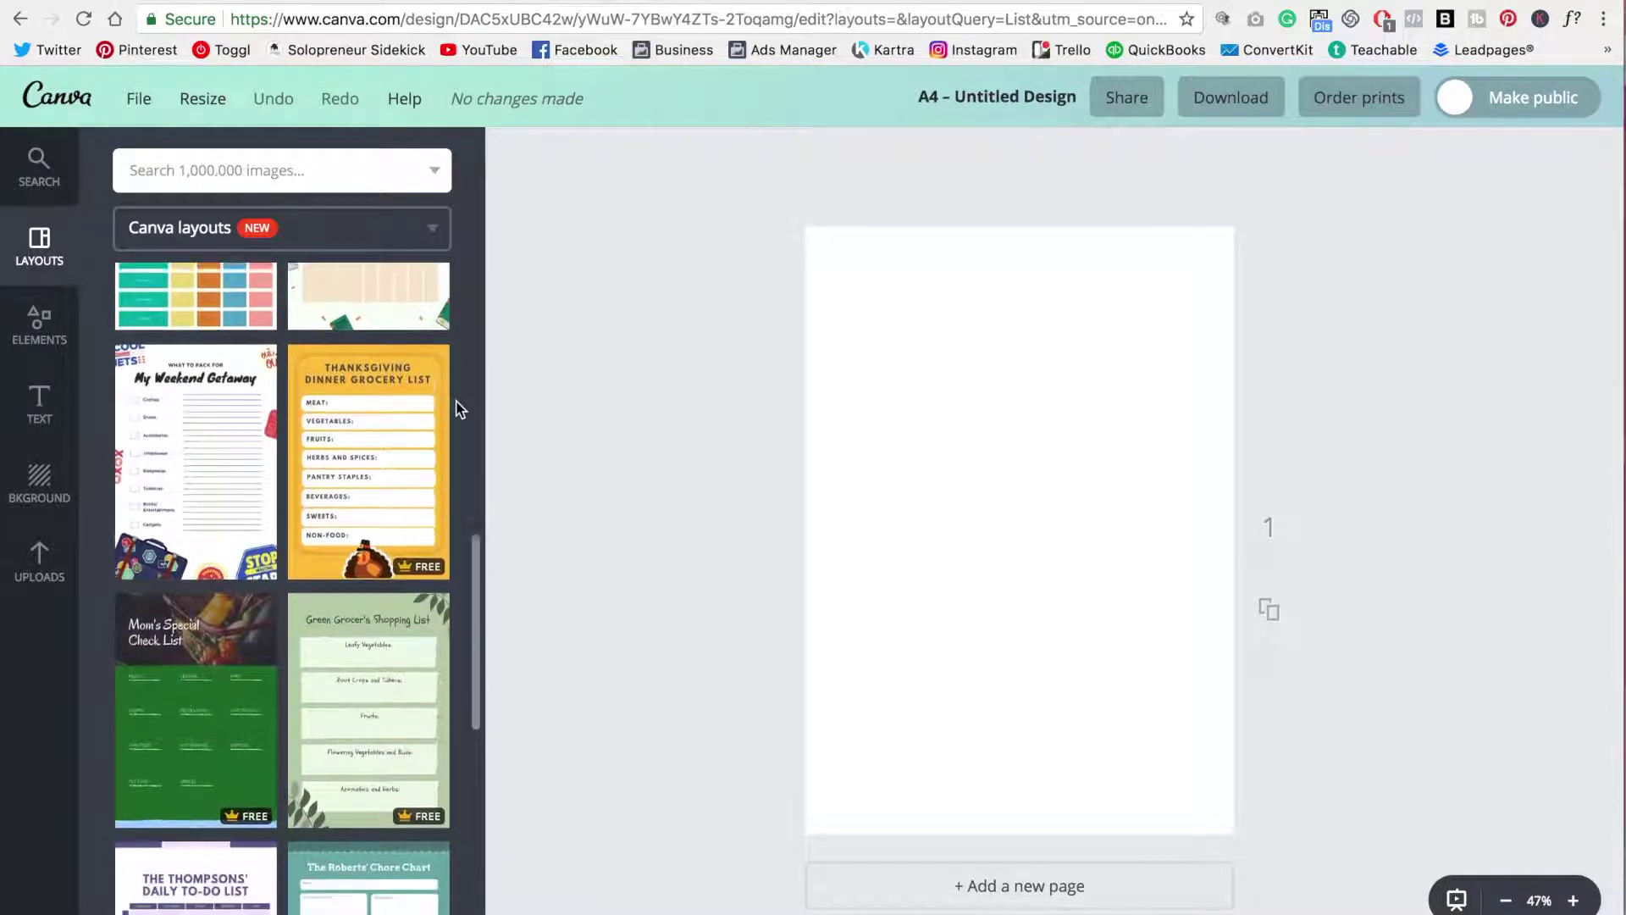
{"action": "scroll", "coordinate": [459, 415], "scroll_direction": "down", "scroll_amount": 10}
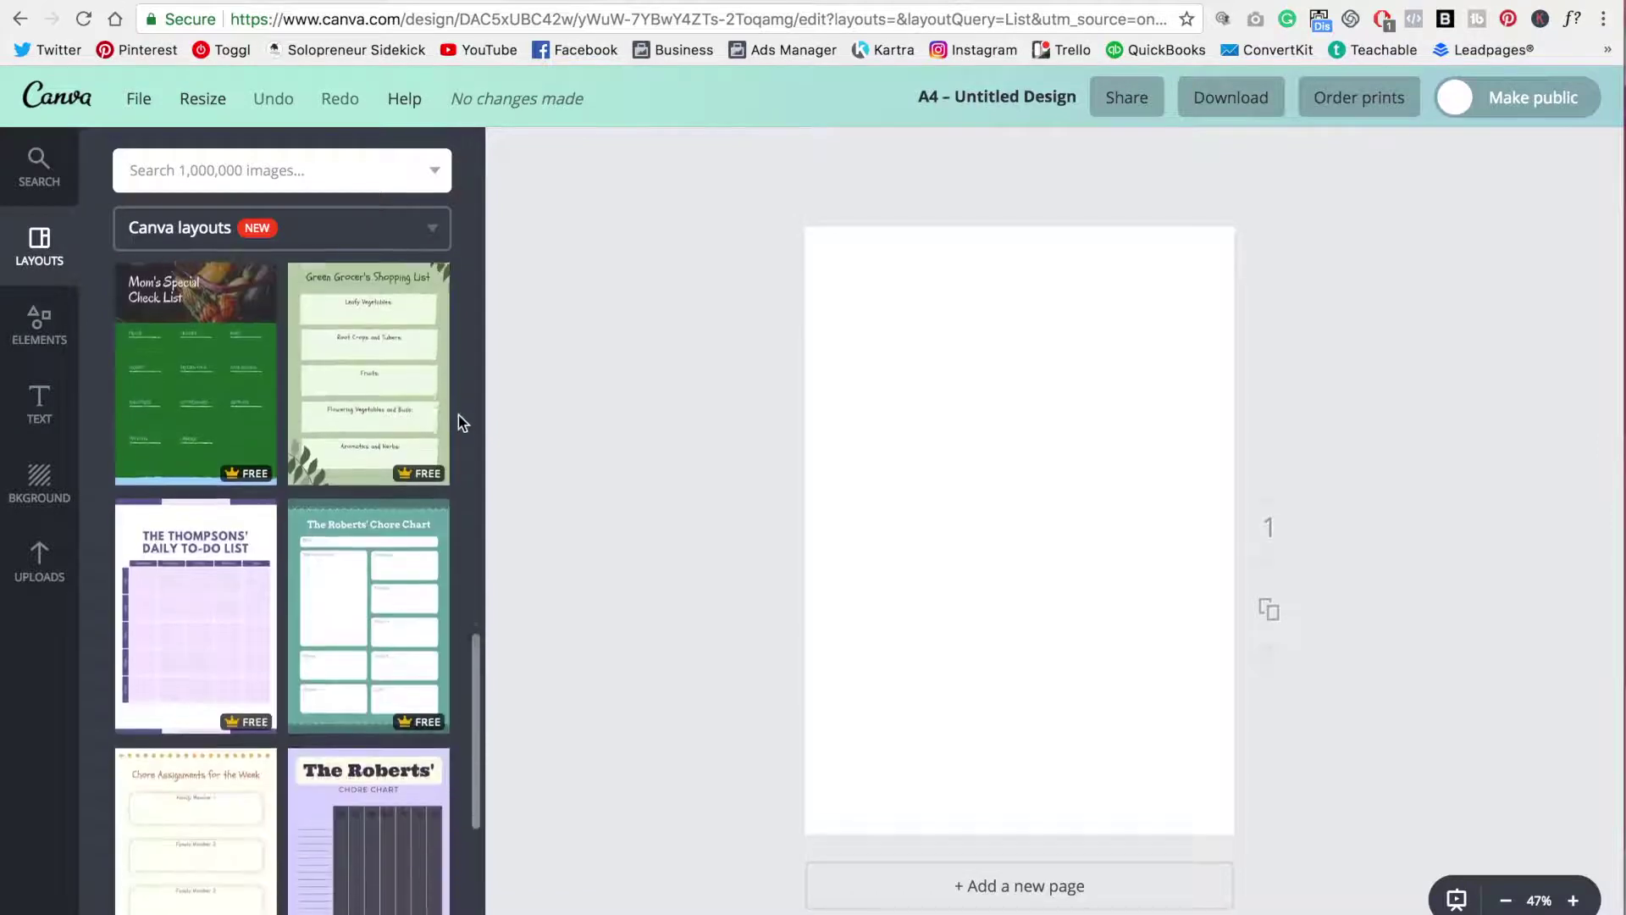
{"action": "scroll", "coordinate": [461, 417], "scroll_direction": "down", "scroll_amount": 10}
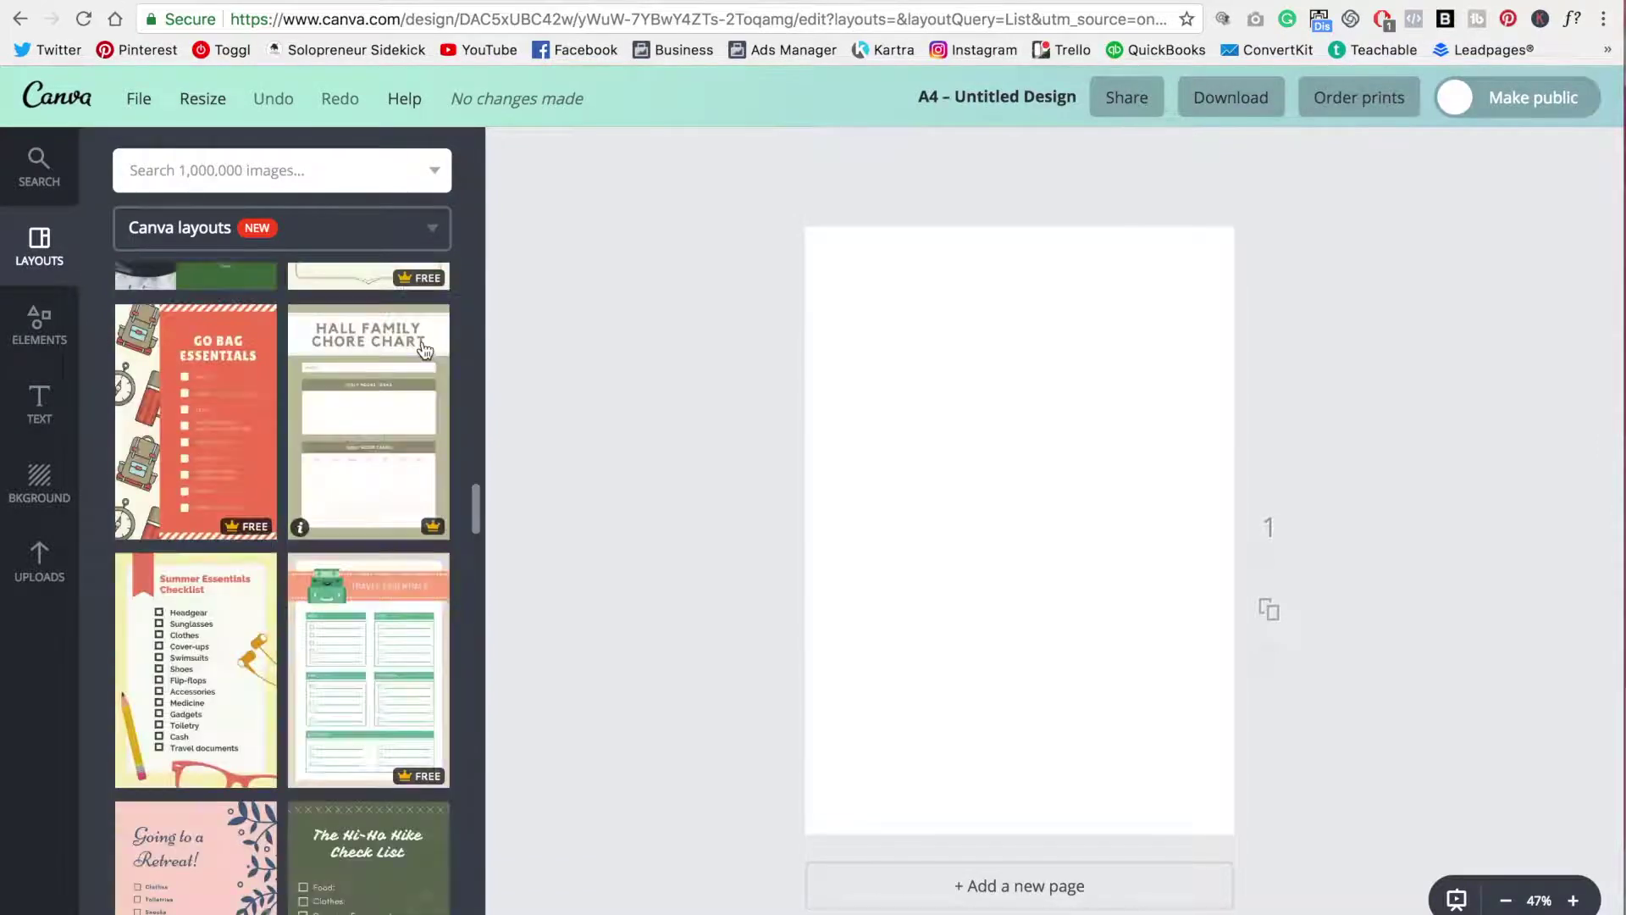
{"action": "left_click", "coordinate": [238, 601]}
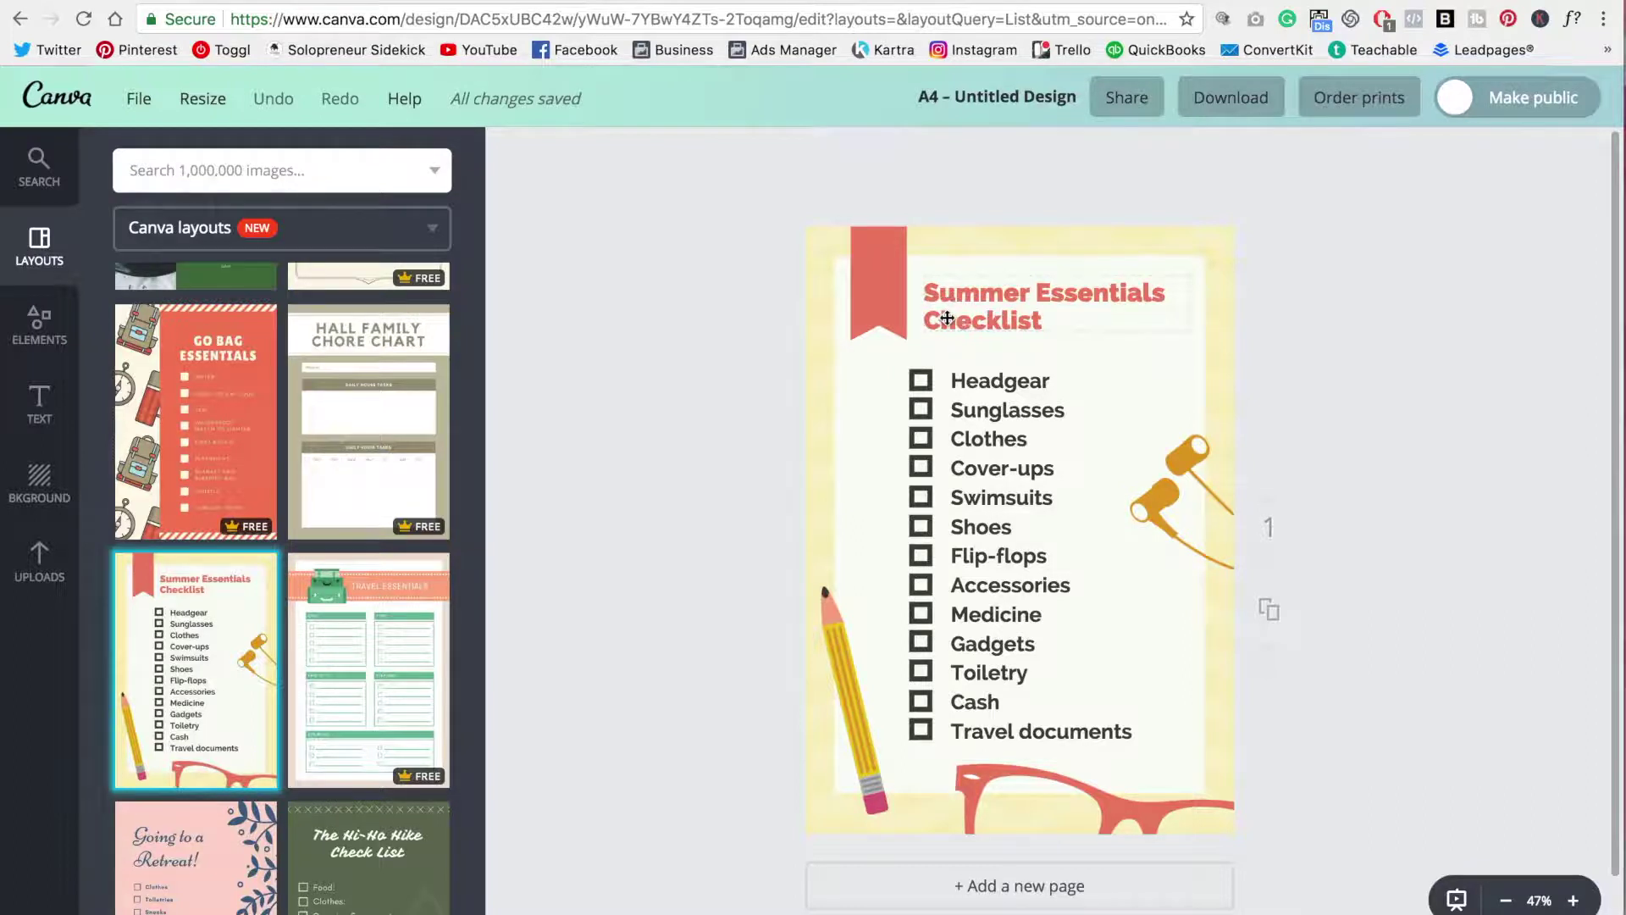
- Replace the 'Summer Essentials Checklist' title with 'Solopreneur Sidekick'
{"action": "left_click", "coordinate": [966, 306]}
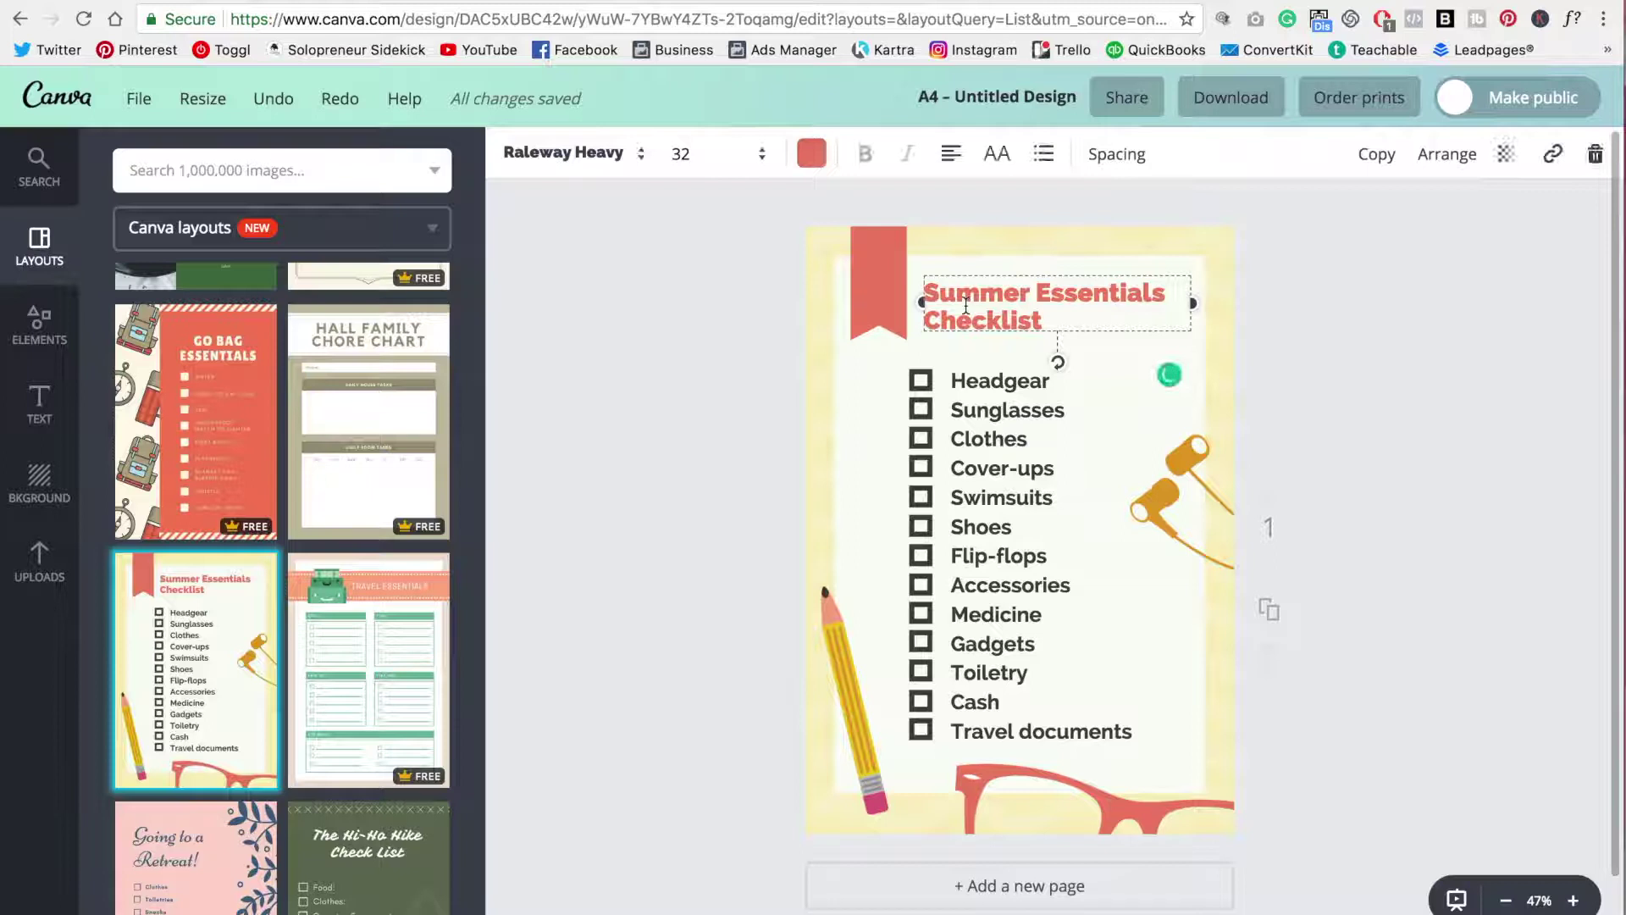
{"action": "triple_click", "coordinate": [965, 305]}
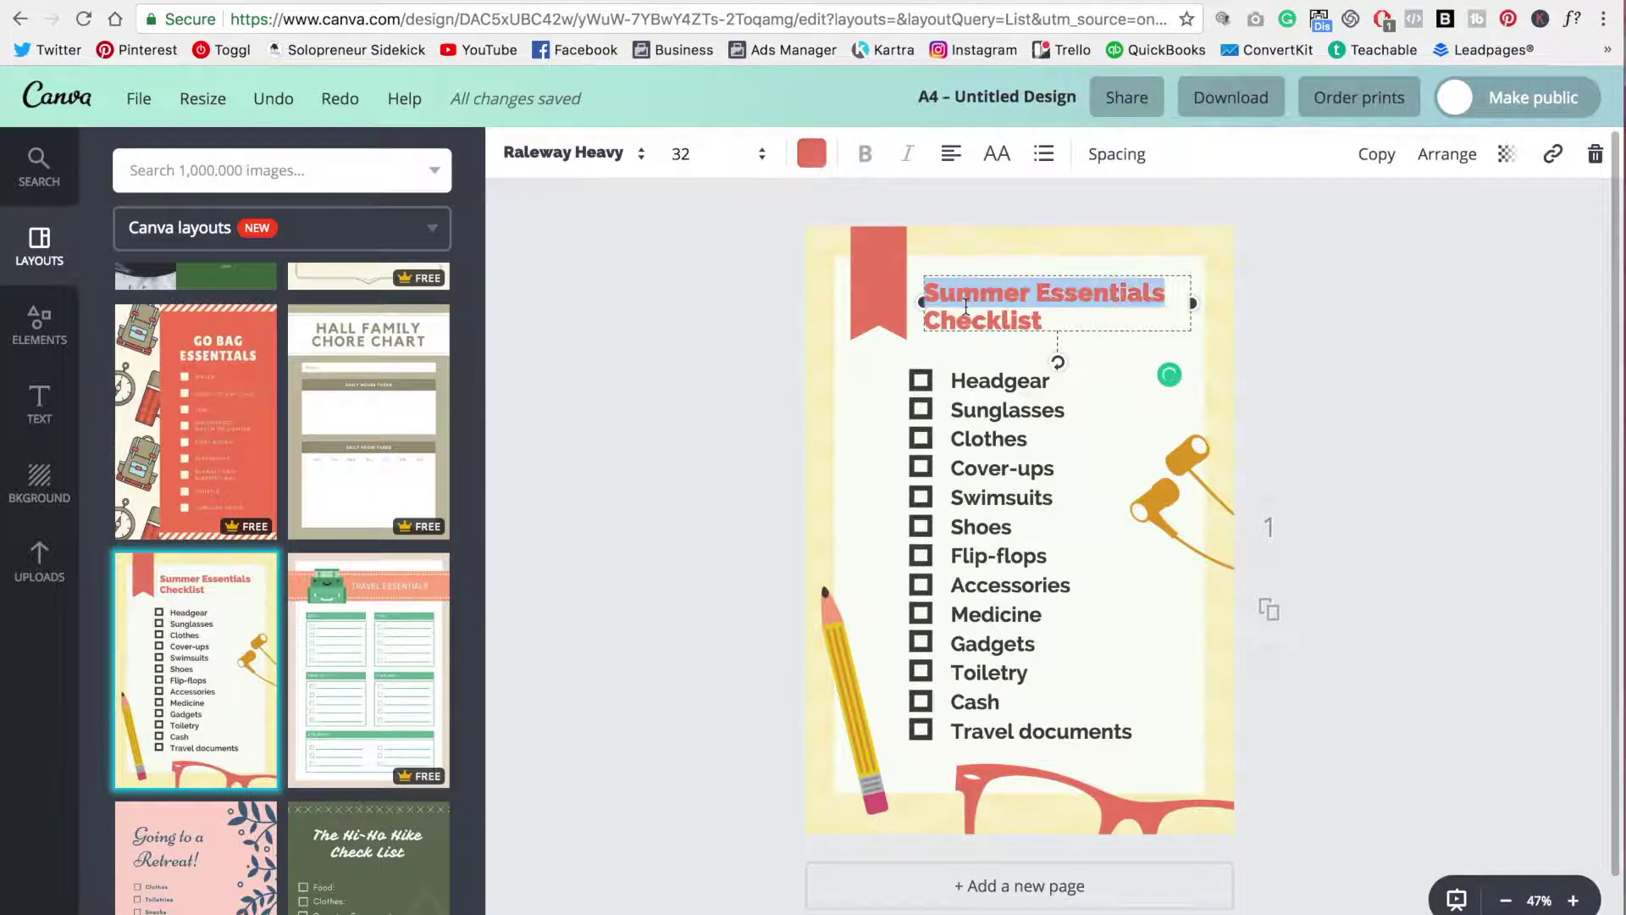
{"action": "key", "text": "BackSpace"}
{"action": "double_click", "coordinate": [967, 291]}
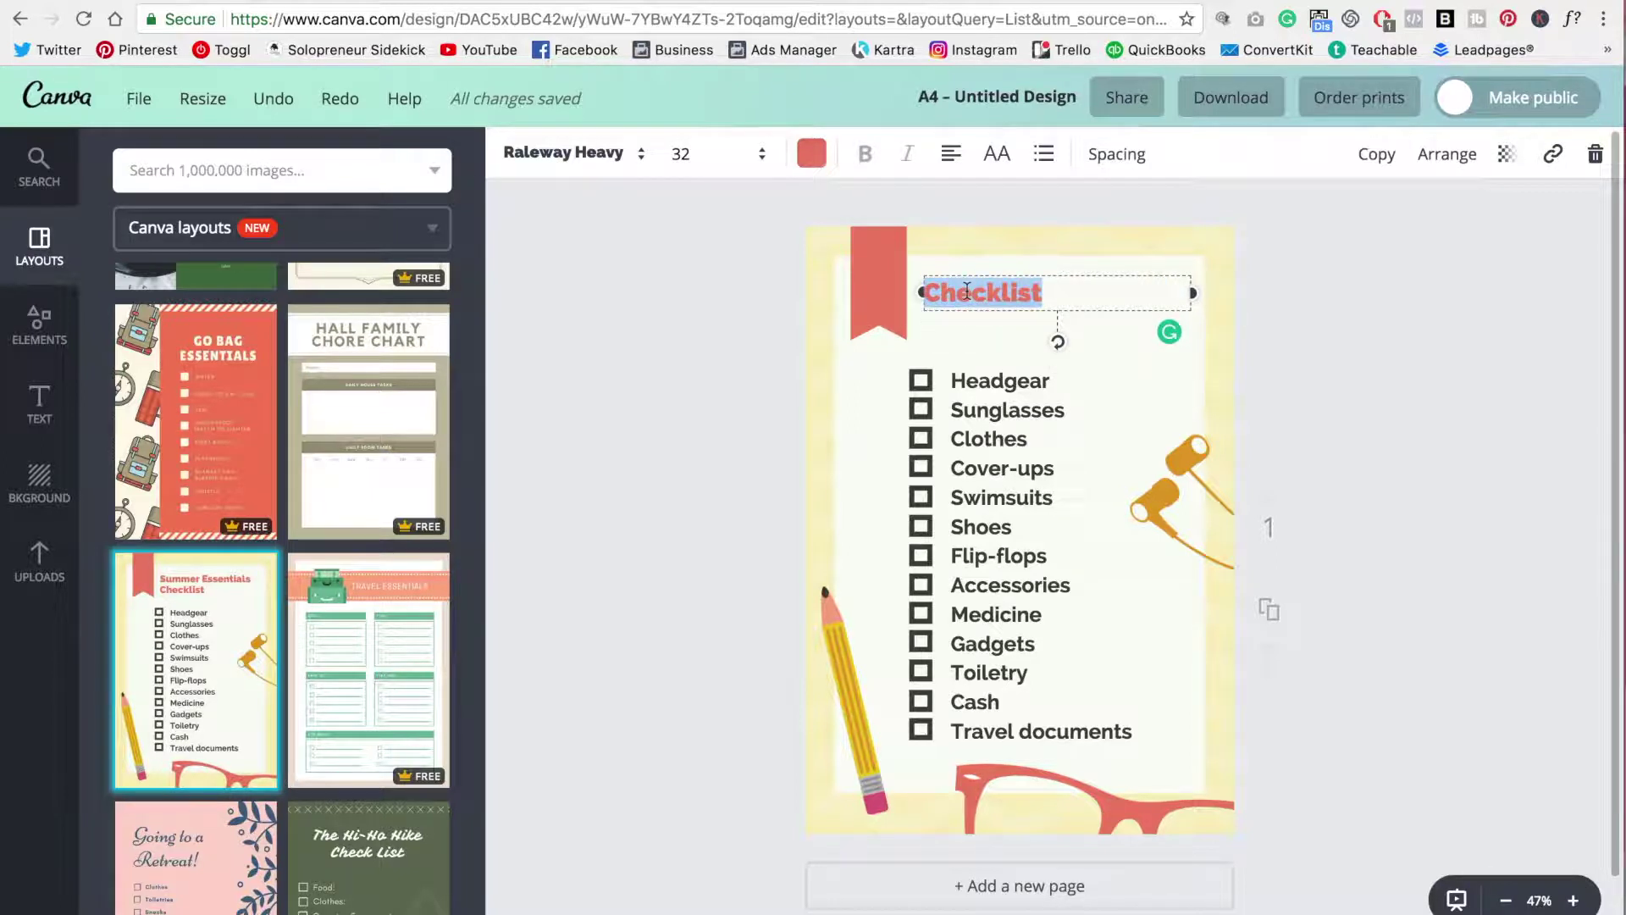
{"action": "type", "text": "Solopreneur S"}
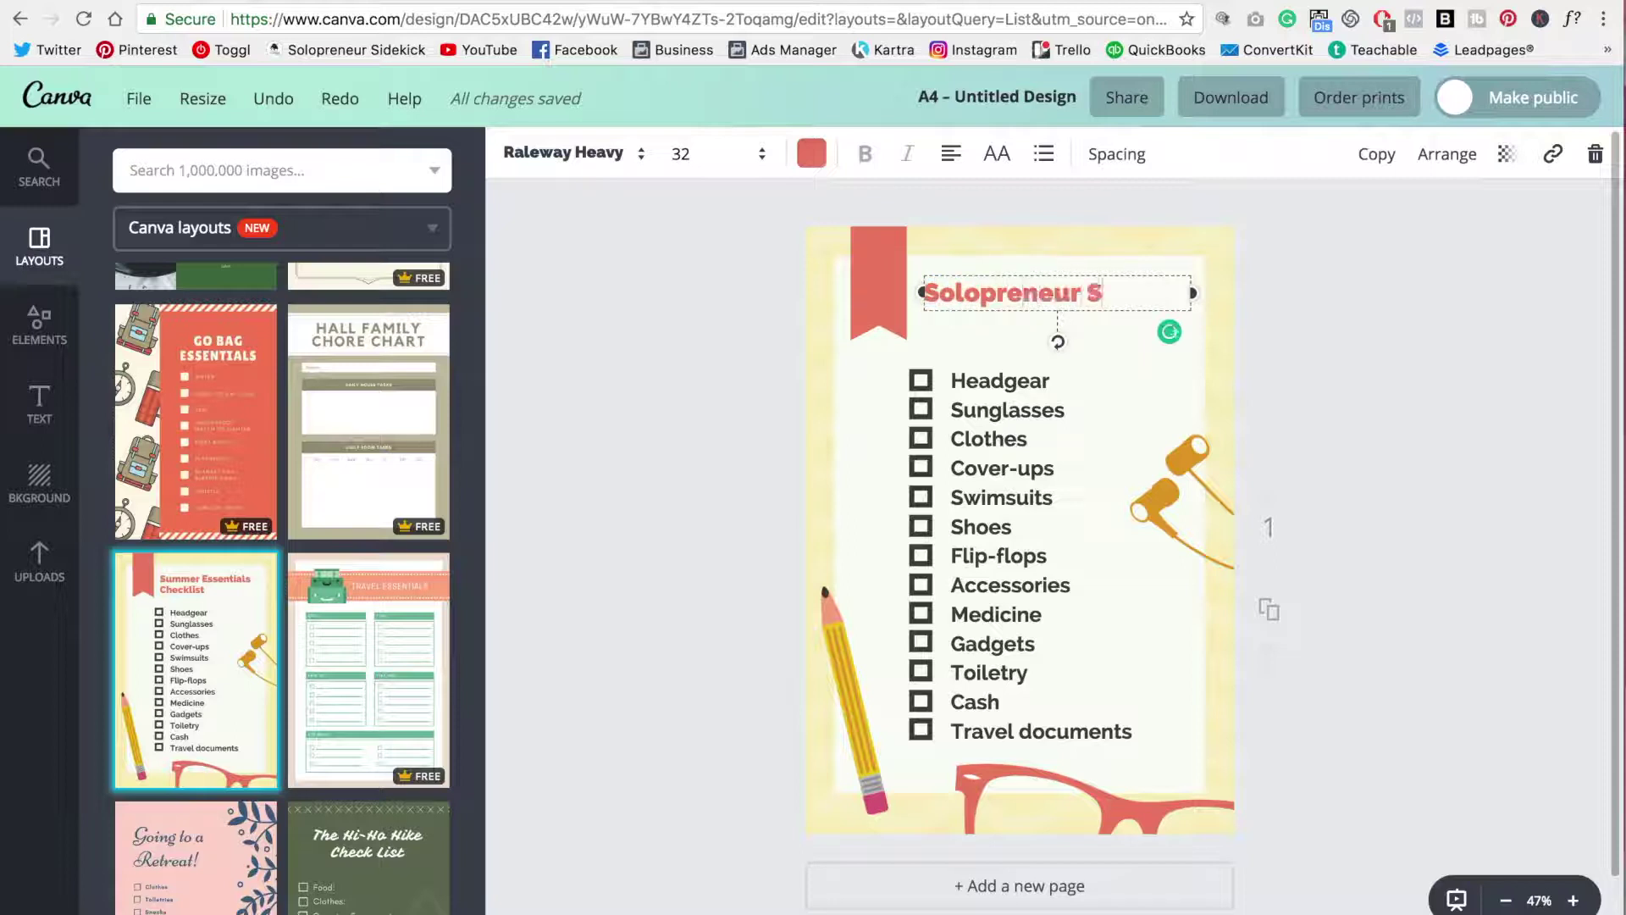
{"action": "type", "text": "idekick"}
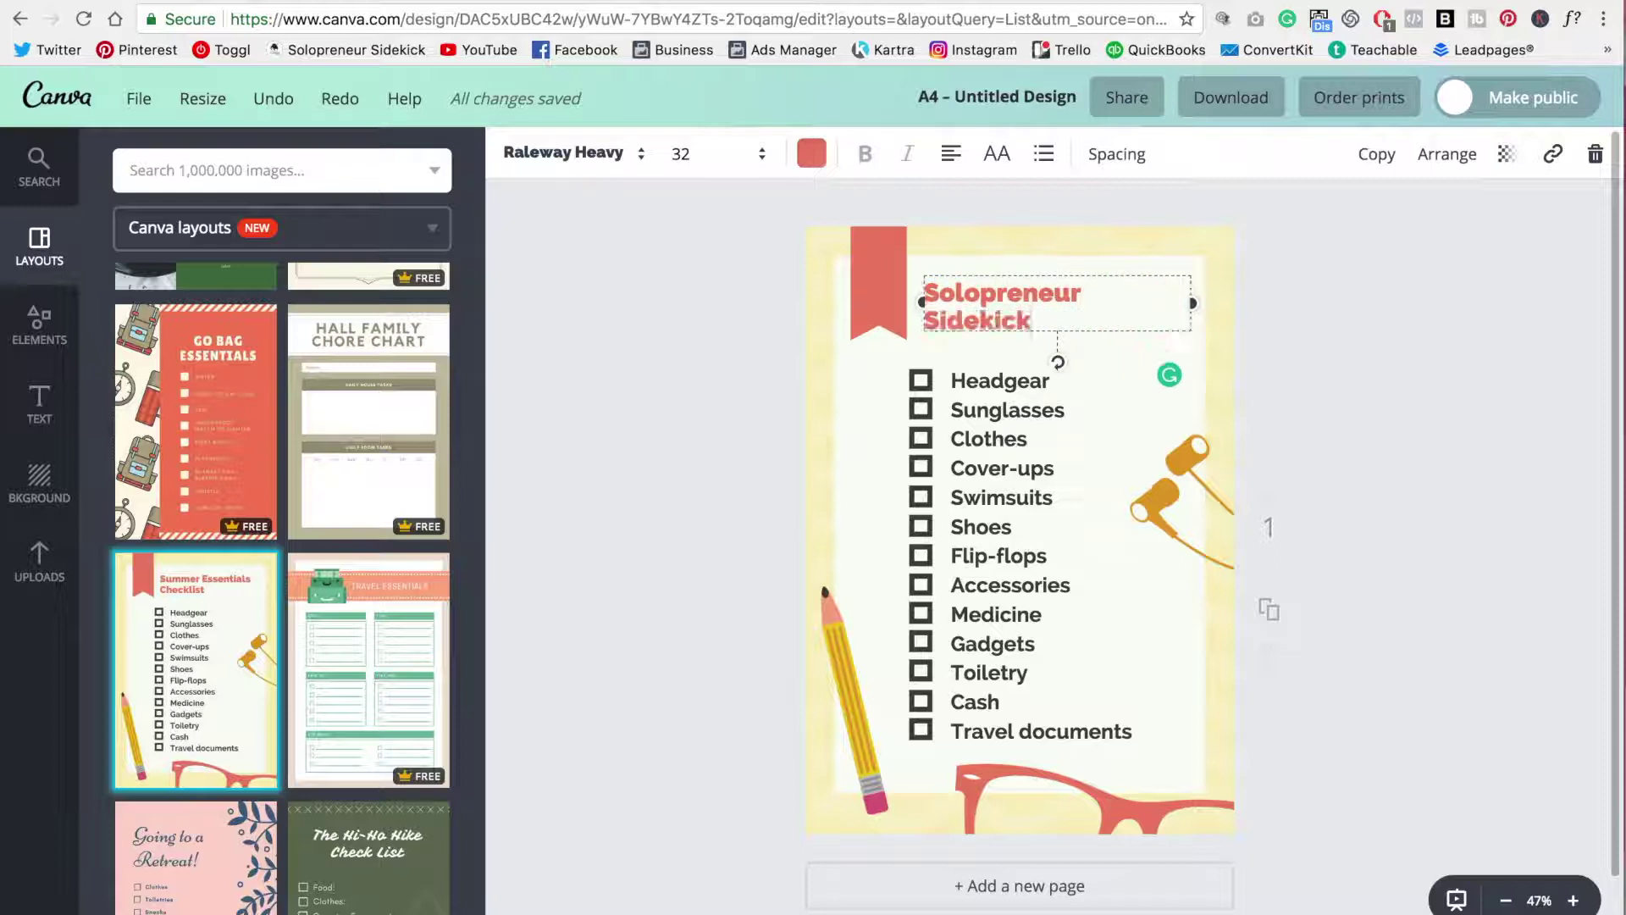
- Make the Solopreneur Sidekick title text dark charcoal
{"action": "triple_click", "coordinate": [944, 294]}
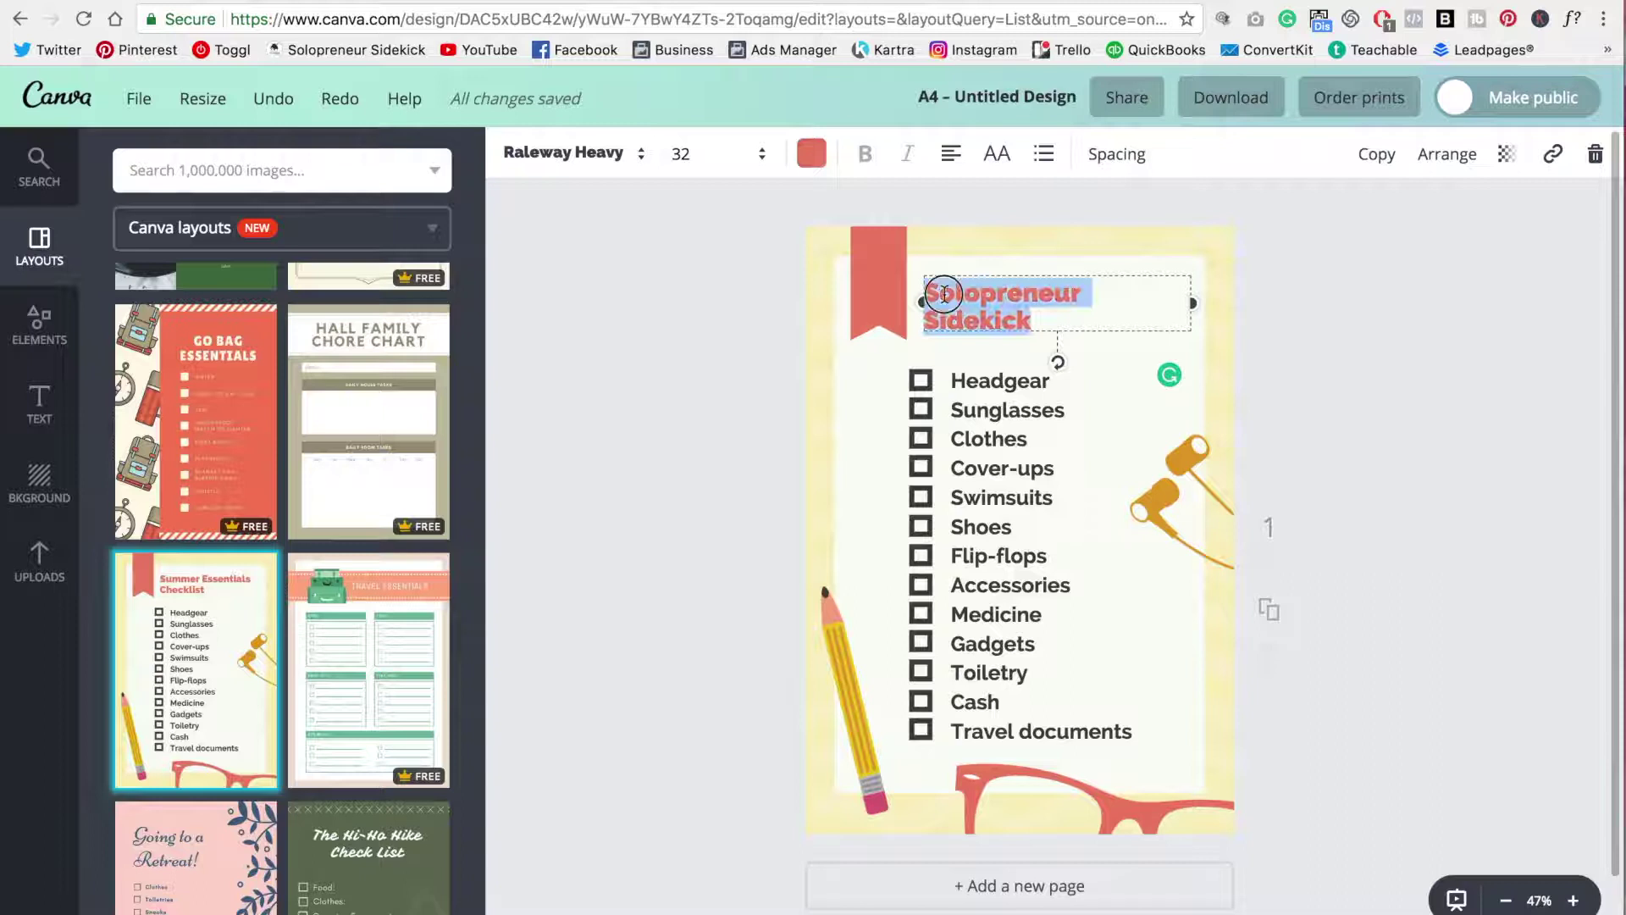
{"action": "left_click", "coordinate": [815, 159]}
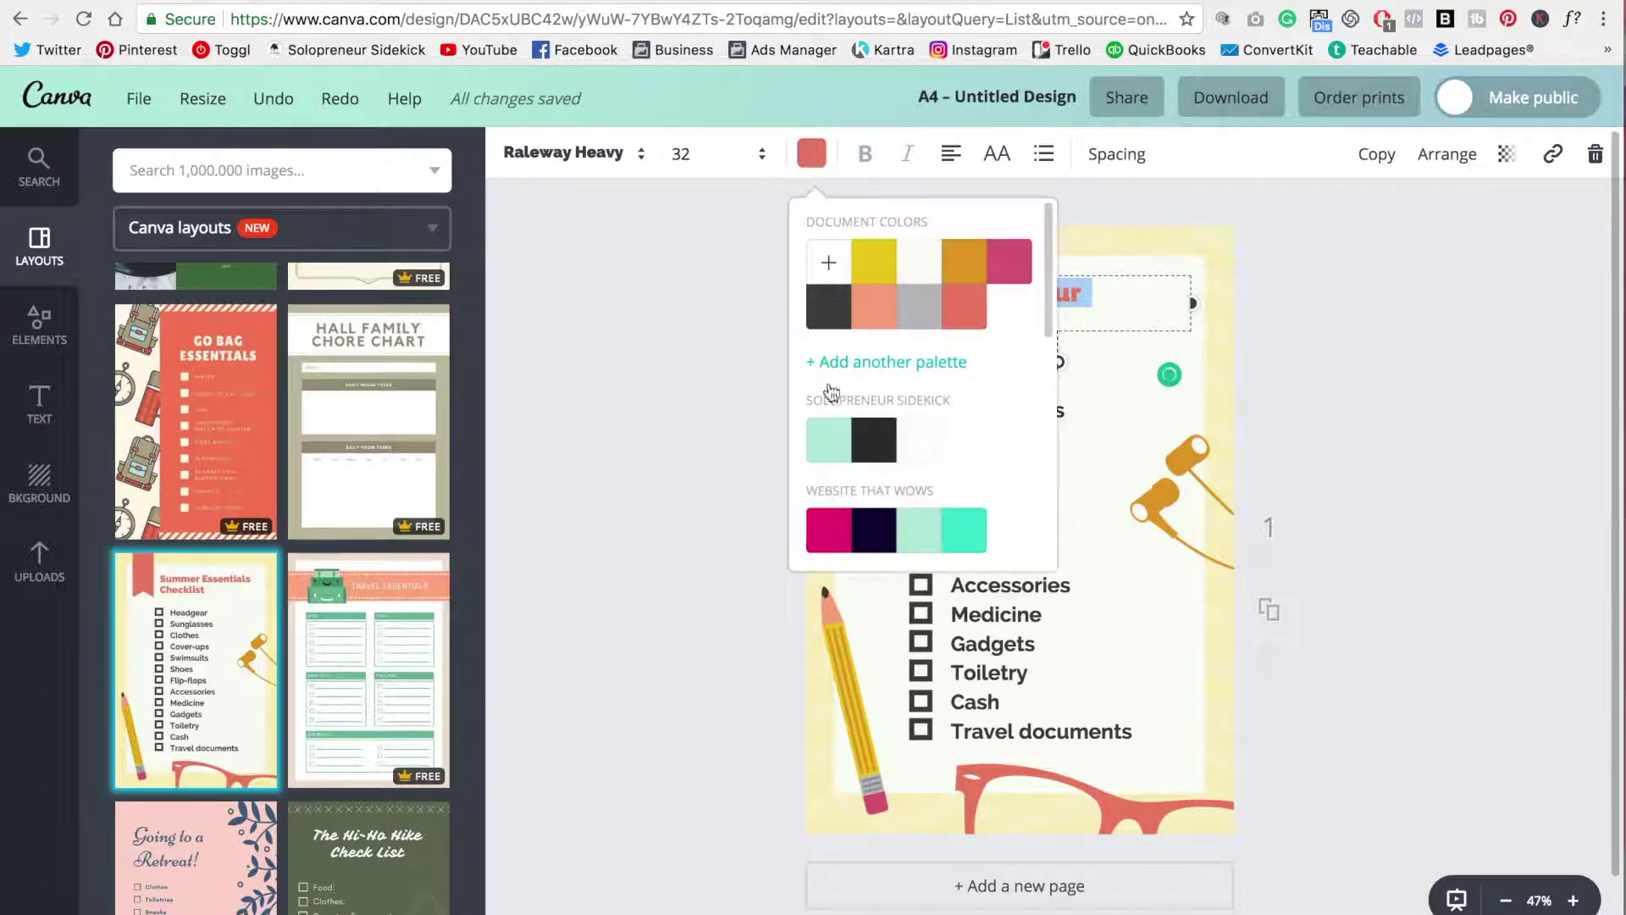
{"action": "left_click", "coordinate": [862, 442]}
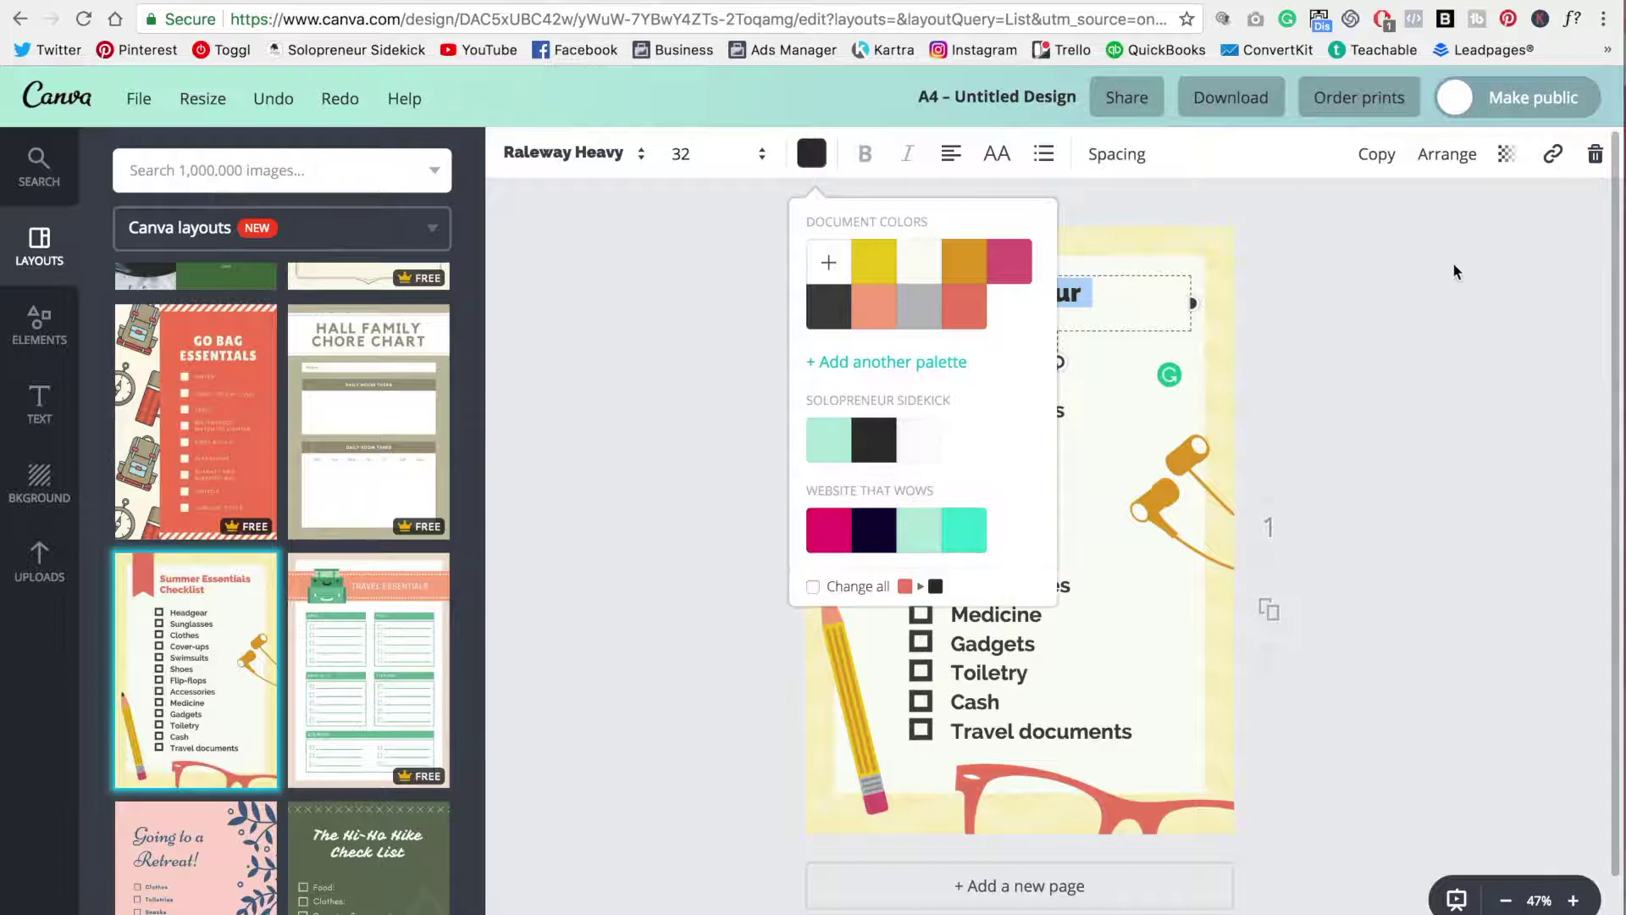
- Recolour the red ribbon beside the title mint from the brand palette
{"action": "left_click", "coordinate": [1365, 296]}
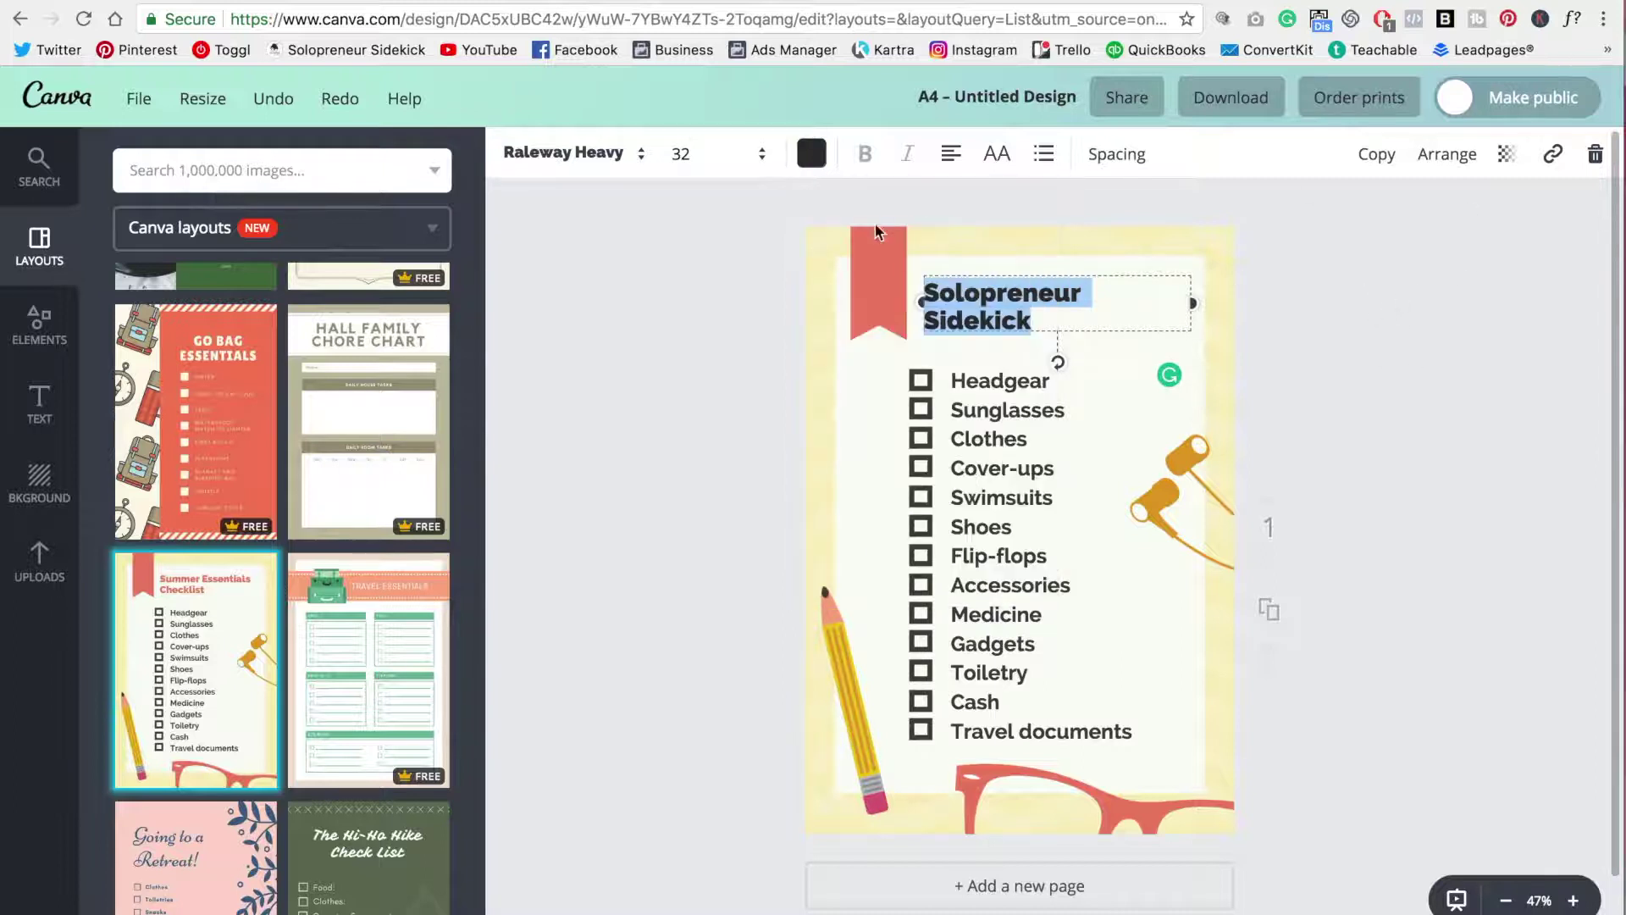
{"action": "left_click", "coordinate": [881, 246]}
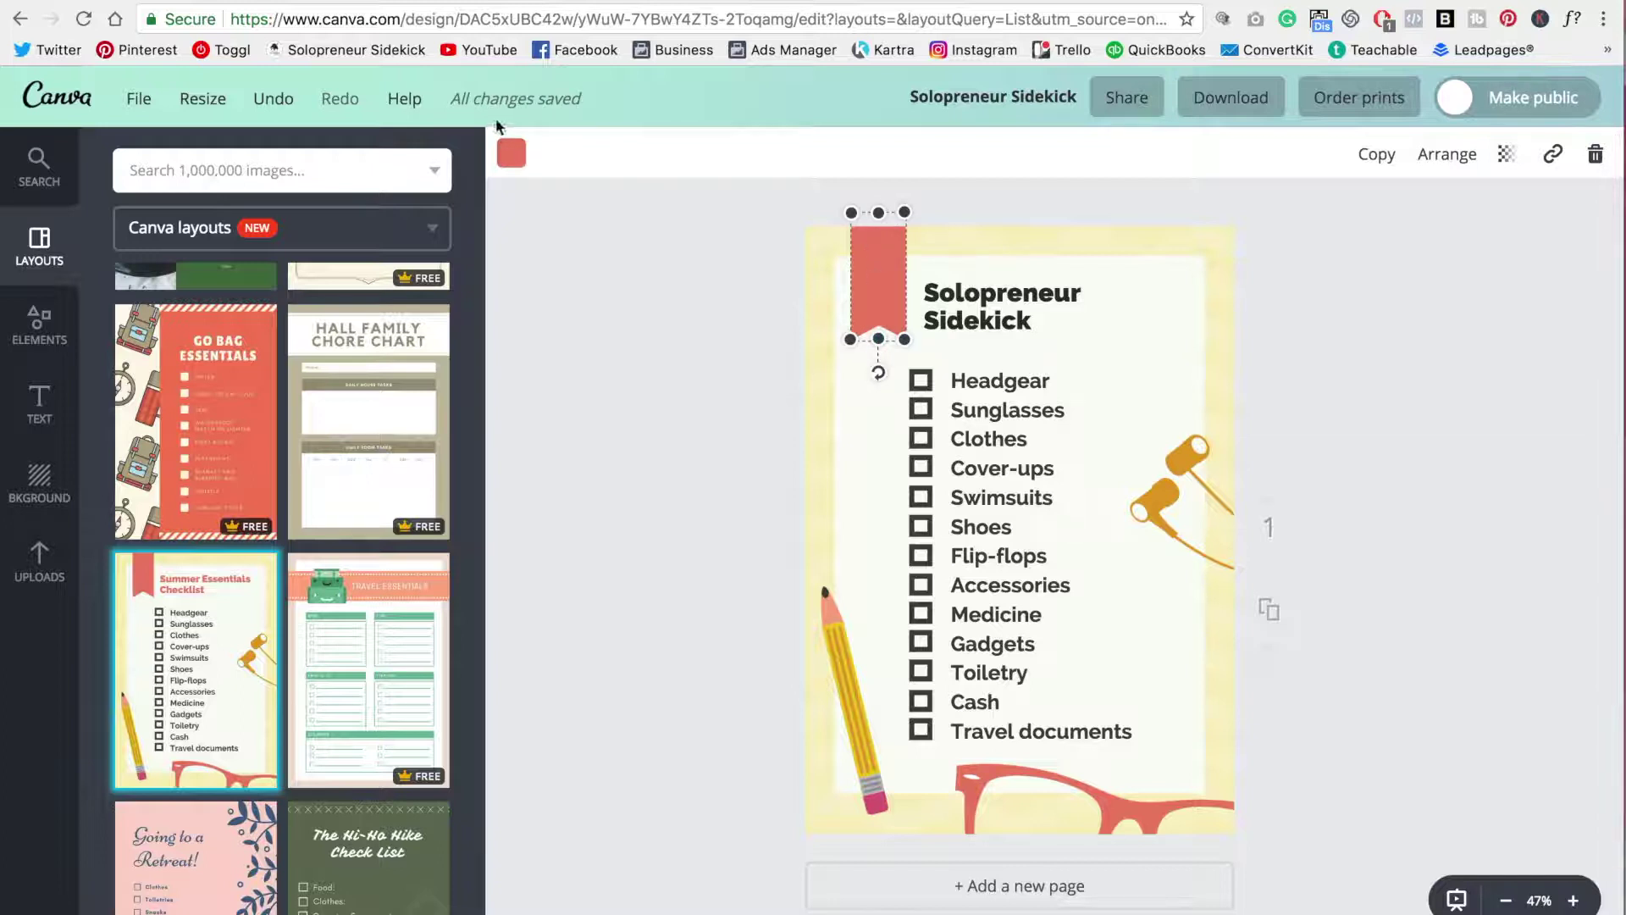
{"action": "left_click", "coordinate": [509, 155]}
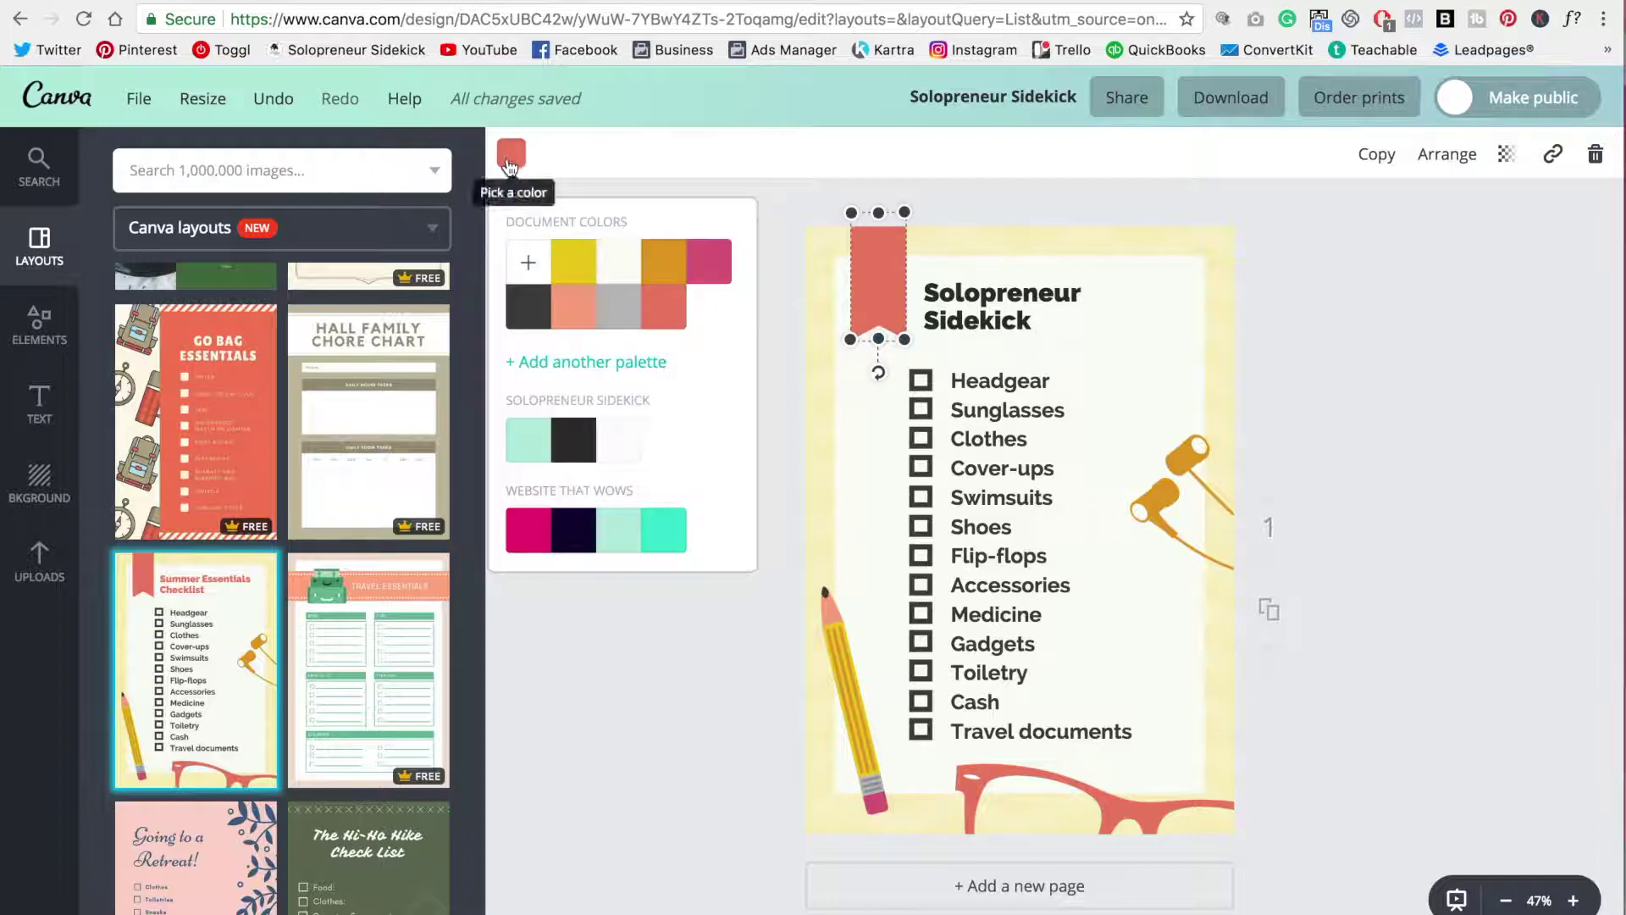
{"action": "left_click", "coordinate": [527, 444]}
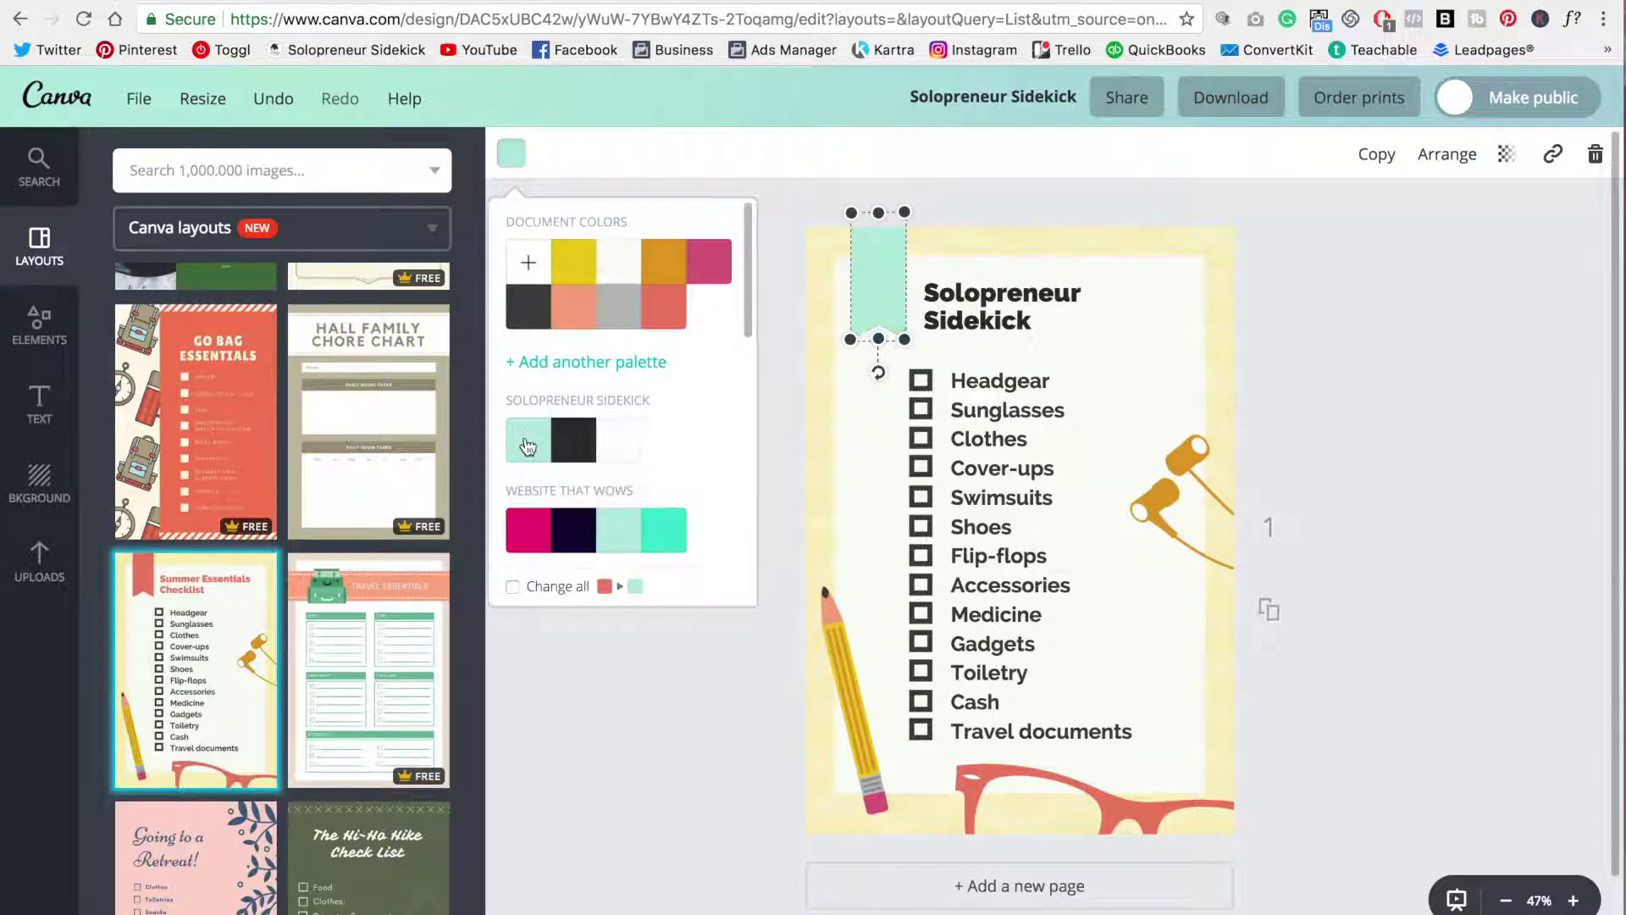
{"action": "left_click", "coordinate": [1360, 284]}
{"action": "scroll", "coordinate": [1406, 305], "scroll_direction": "down", "scroll_amount": 5}
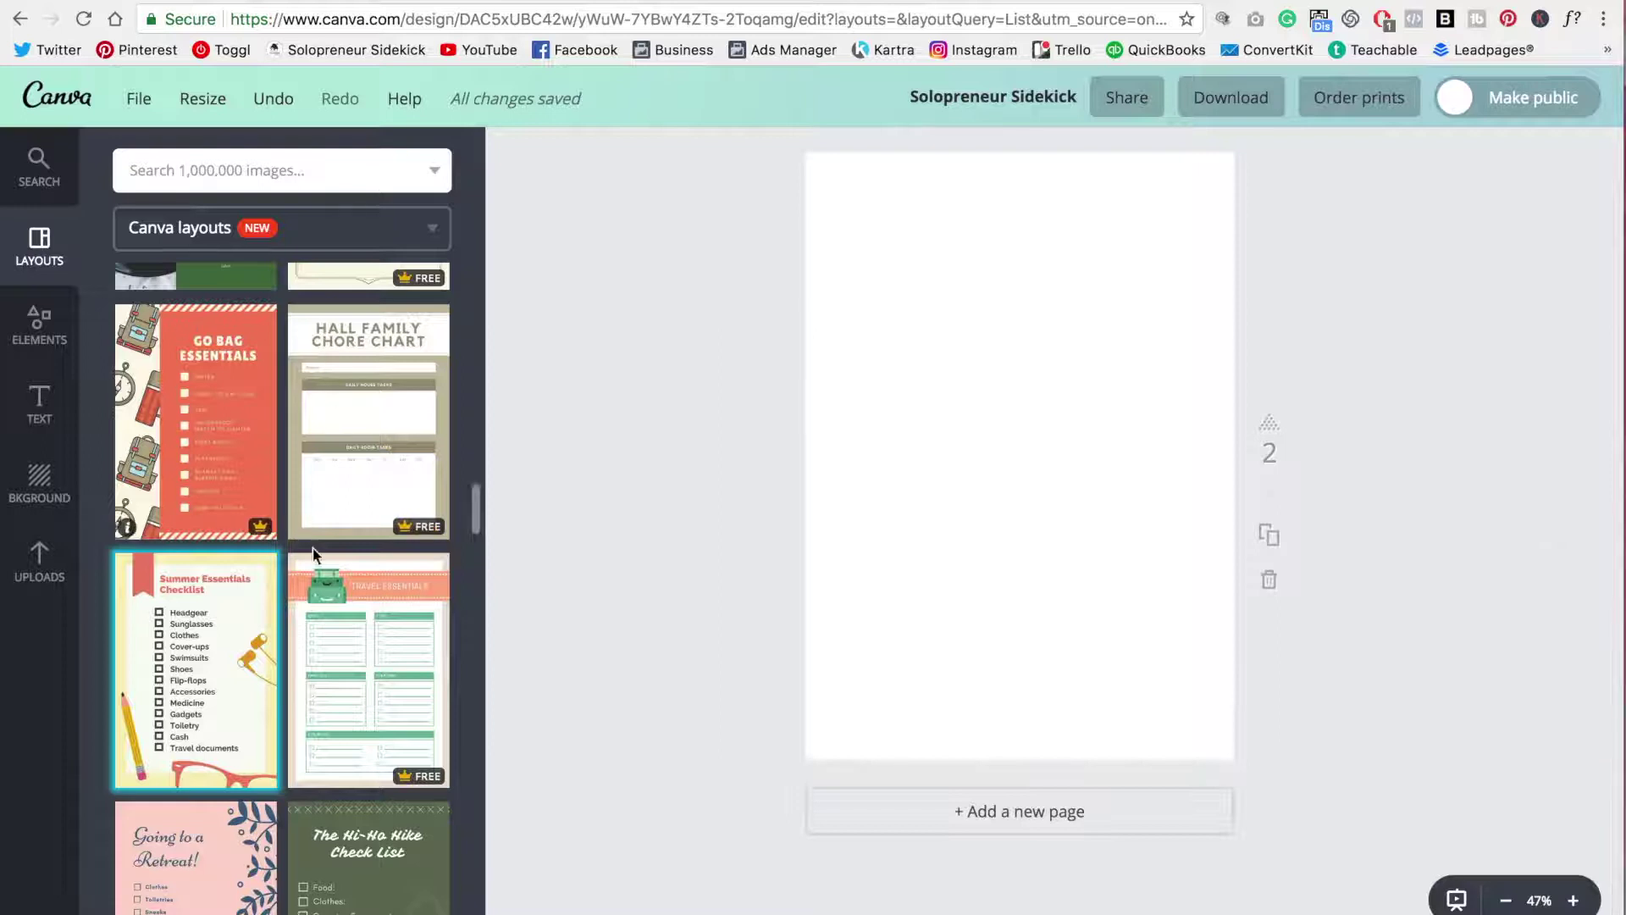
- Bring page 1 back into view and select its background frame
{"action": "scroll", "coordinate": [472, 520], "scroll_direction": "down", "scroll_amount": 6}
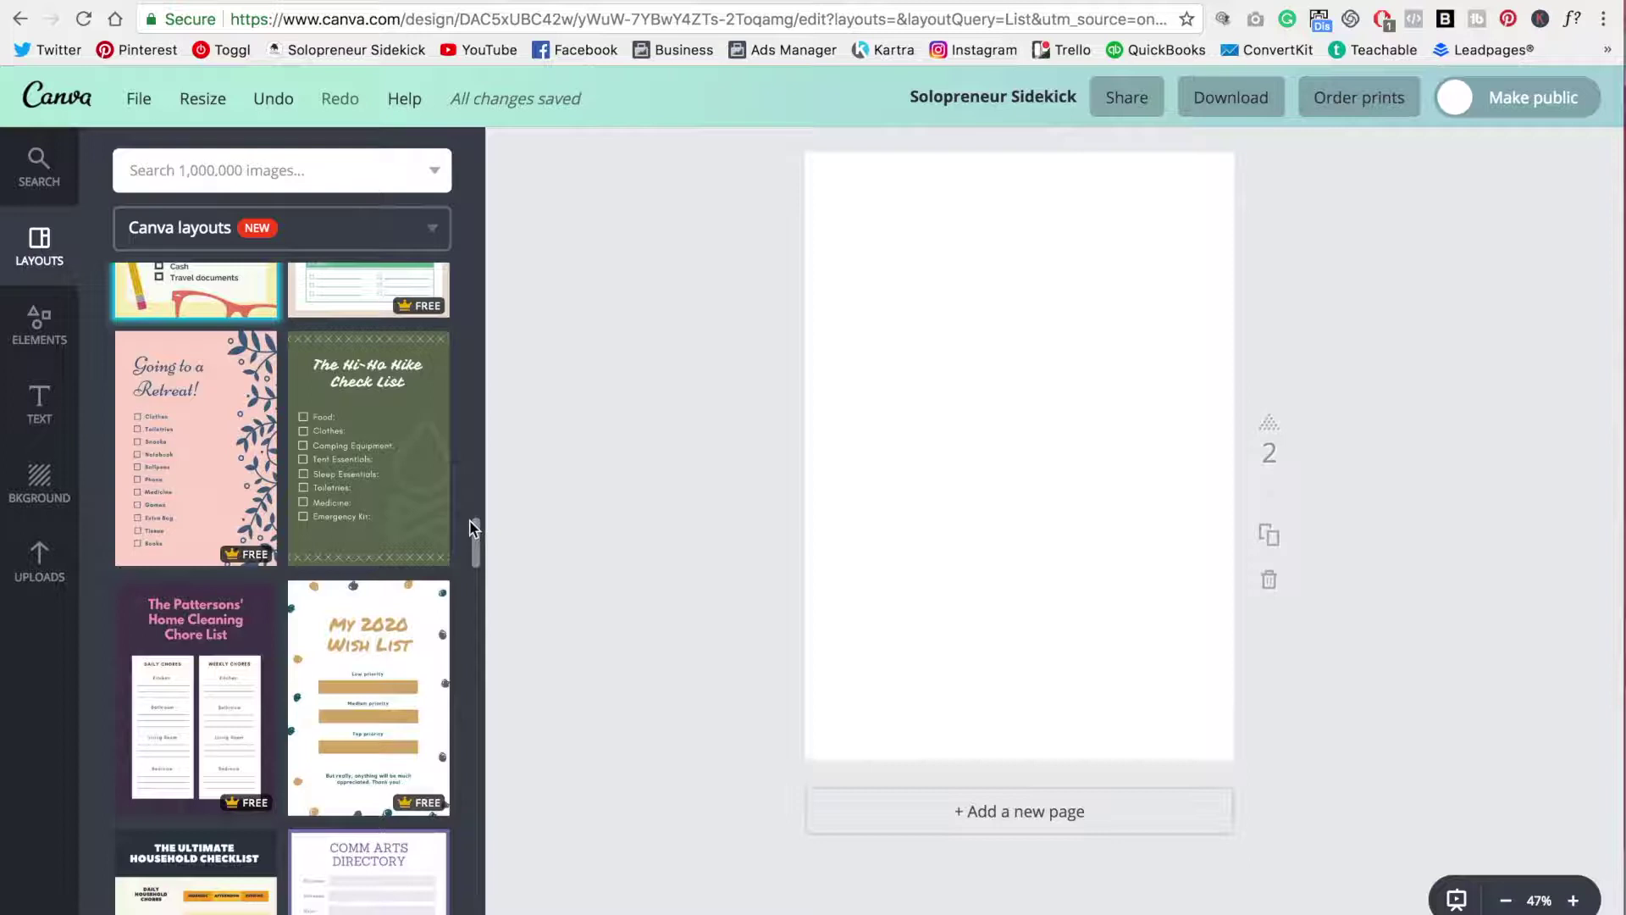
{"action": "scroll", "coordinate": [1527, 410], "scroll_direction": "up", "scroll_amount": 2}
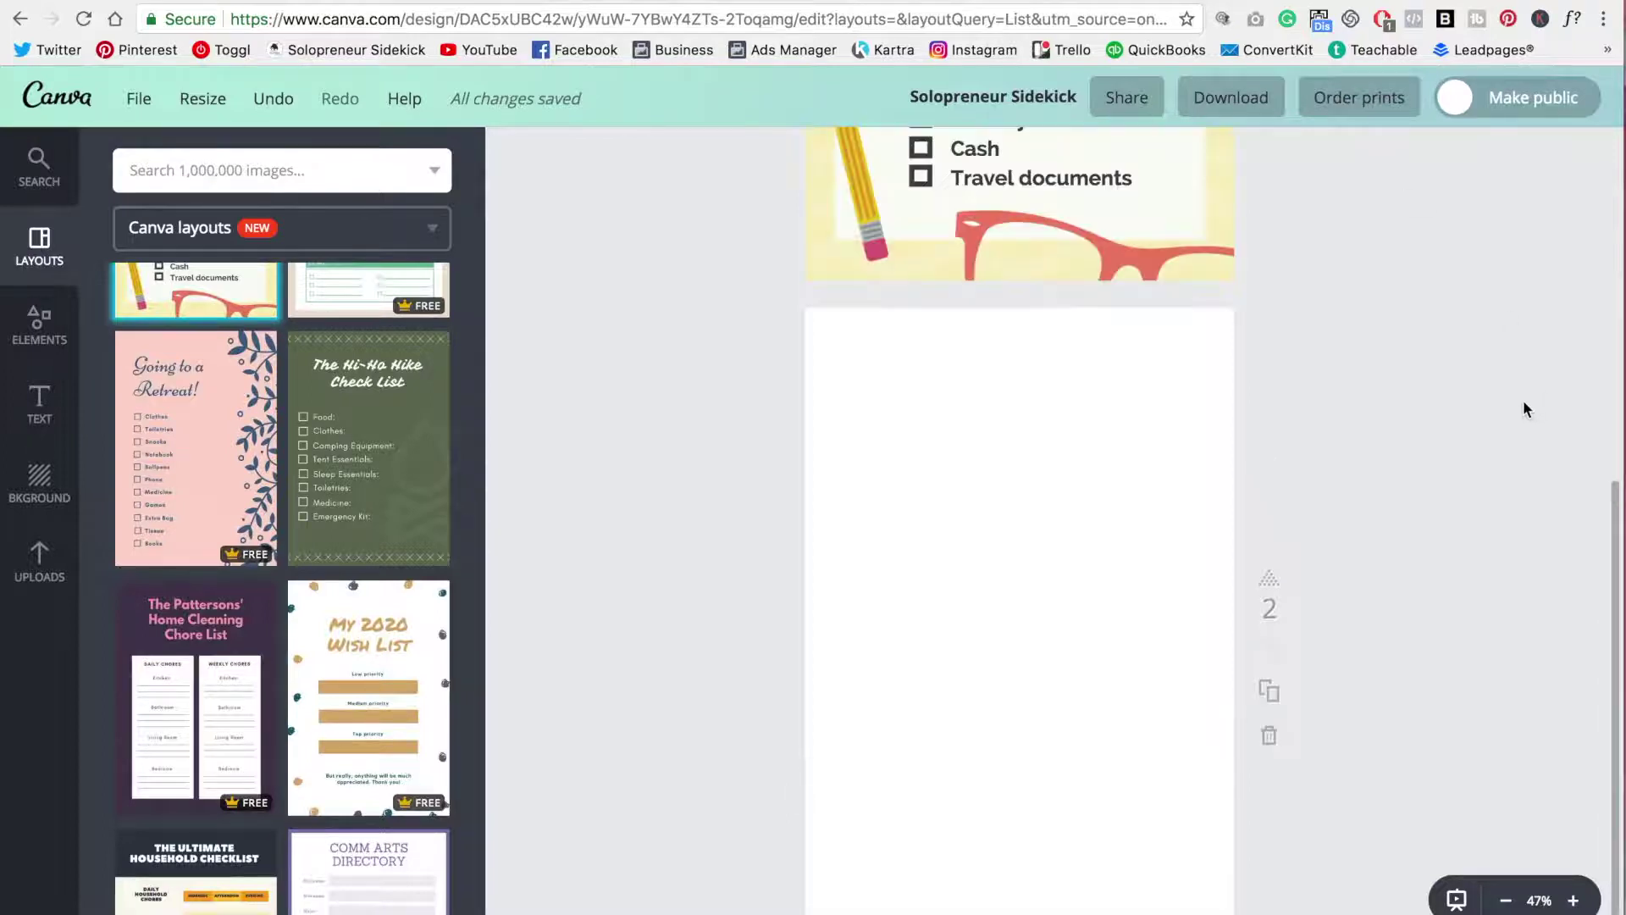
{"action": "scroll", "coordinate": [1526, 410], "scroll_direction": "up", "scroll_amount": 6}
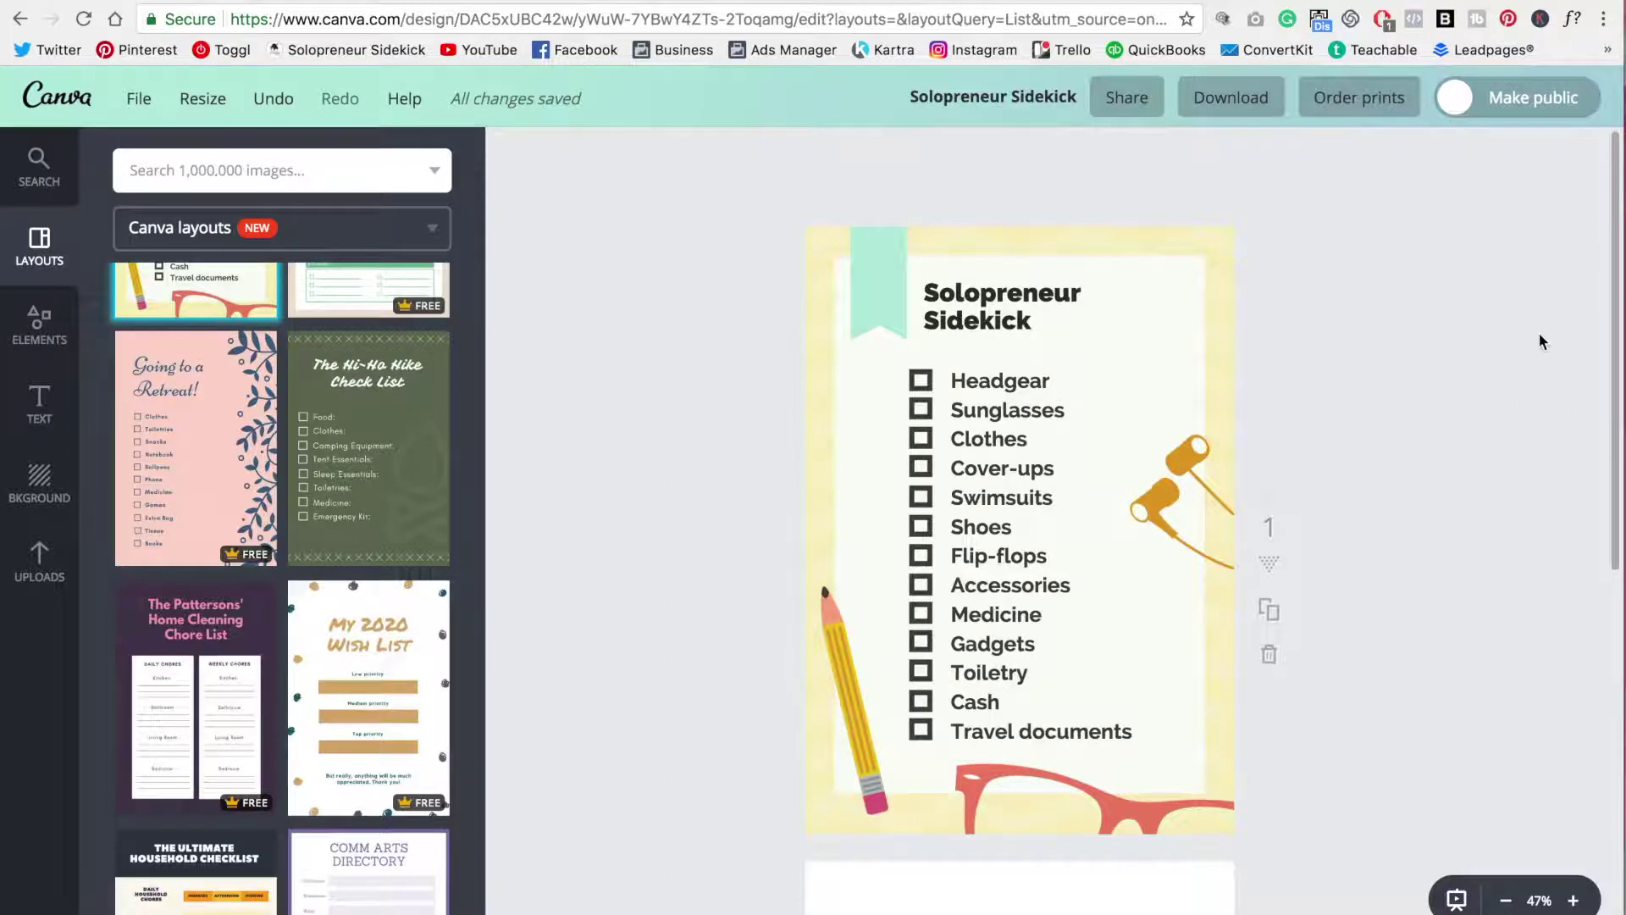
{"action": "scroll", "coordinate": [1544, 353], "scroll_direction": "down", "scroll_amount": 5}
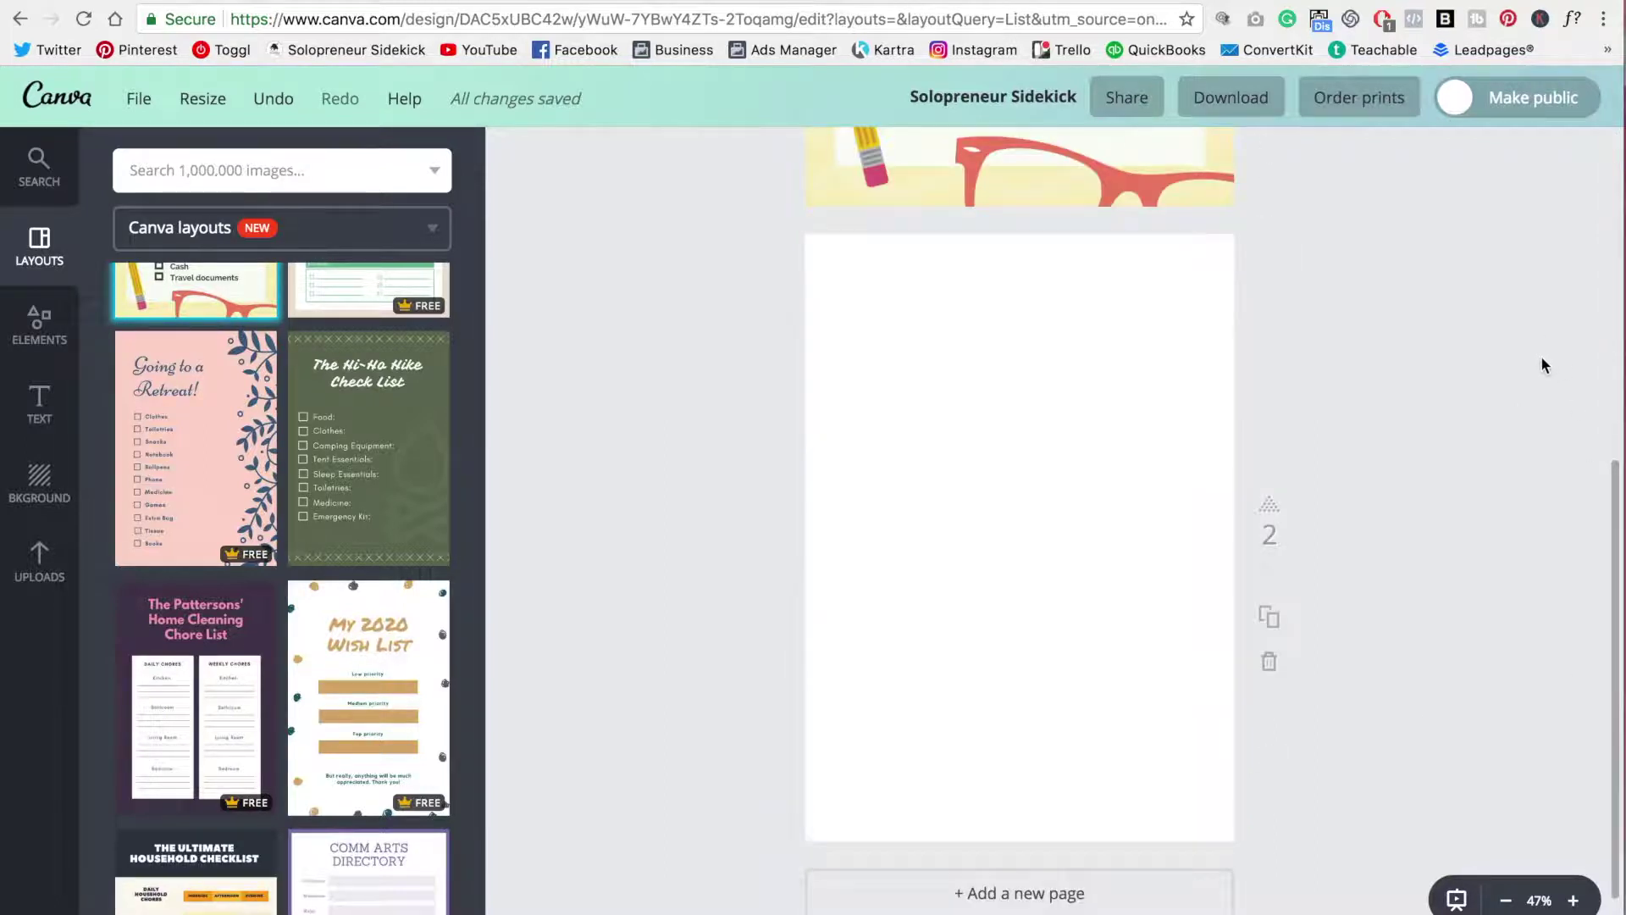
{"action": "scroll", "coordinate": [1542, 365], "scroll_direction": "up", "scroll_amount": 5}
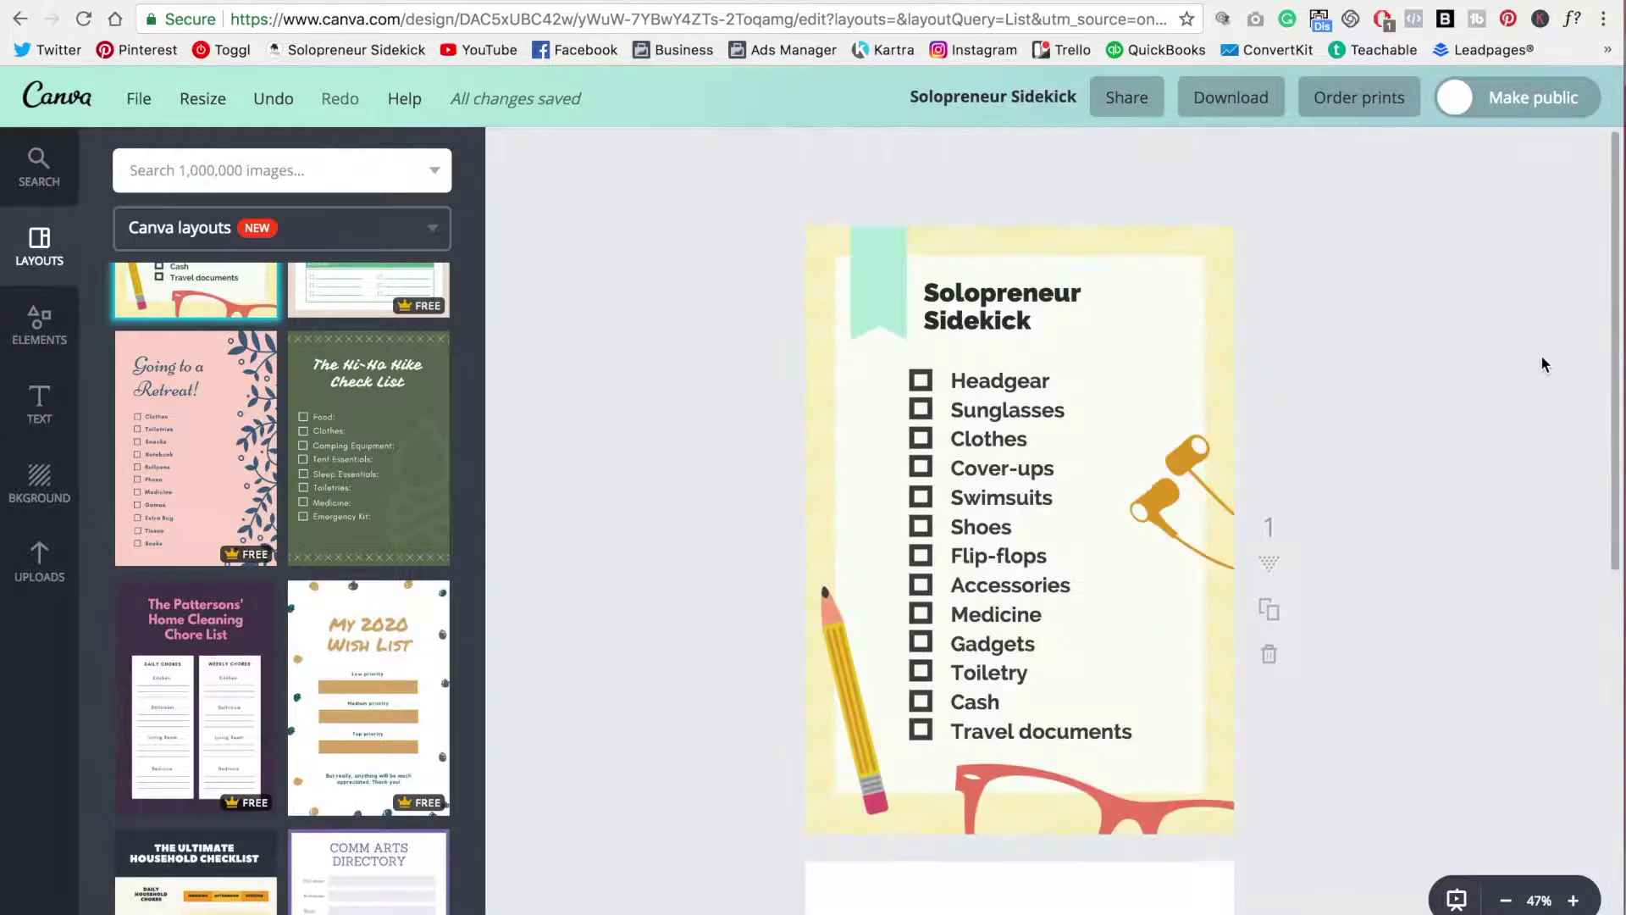
{"action": "left_click", "coordinate": [1232, 244]}
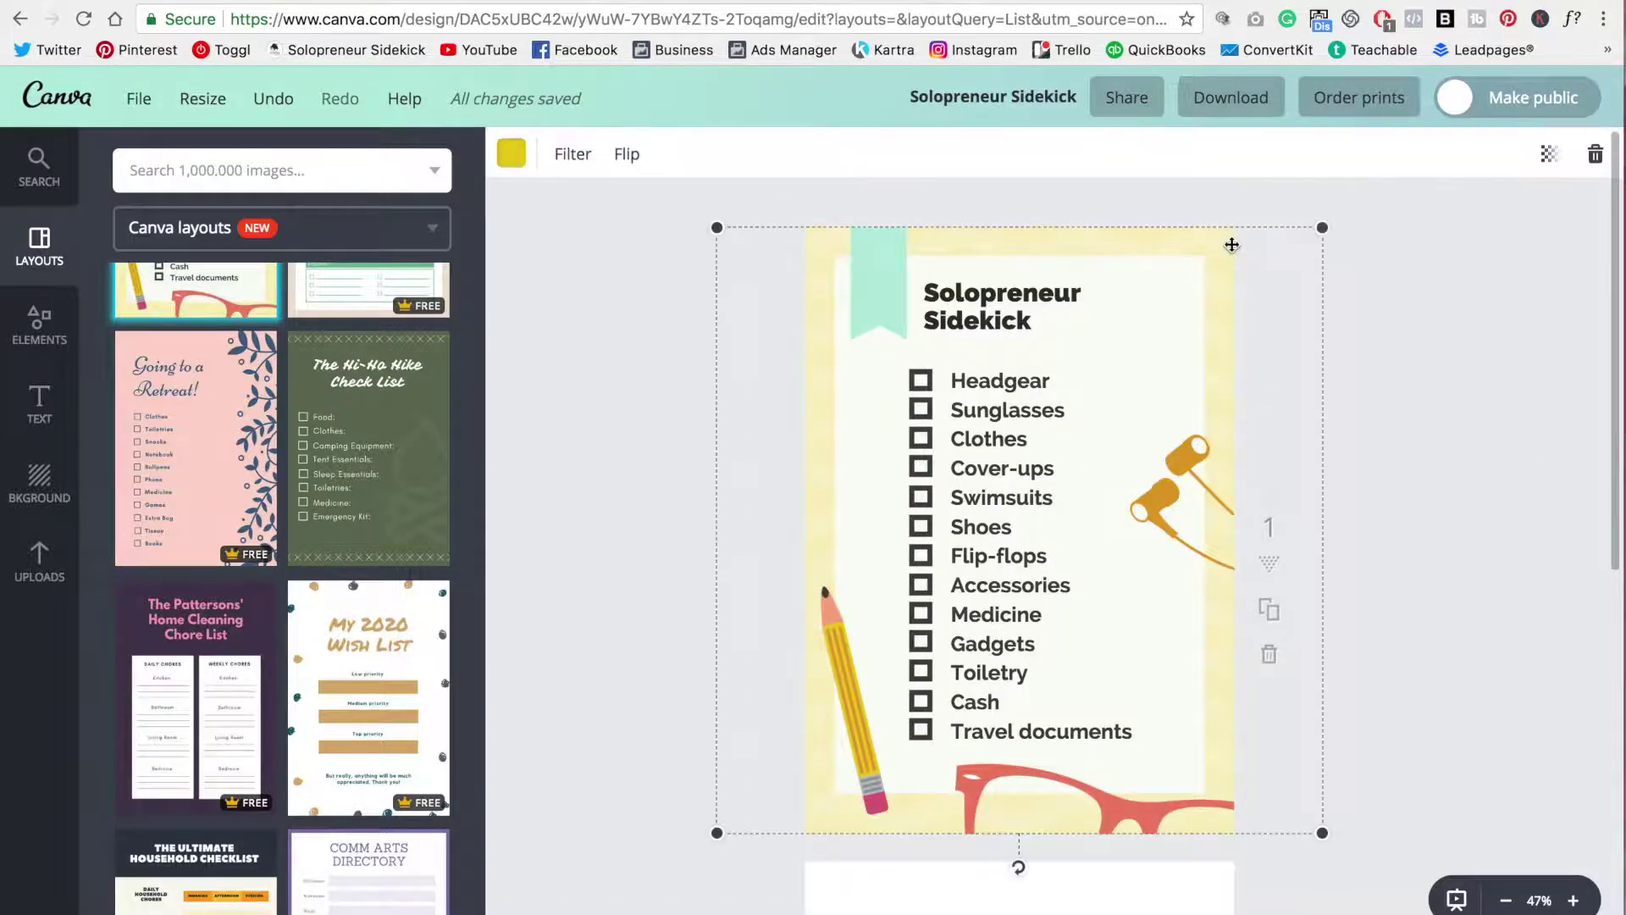
- Make the page background mint from the brand palette
{"action": "left_click", "coordinate": [511, 154]}
{"action": "left_click", "coordinate": [546, 440]}
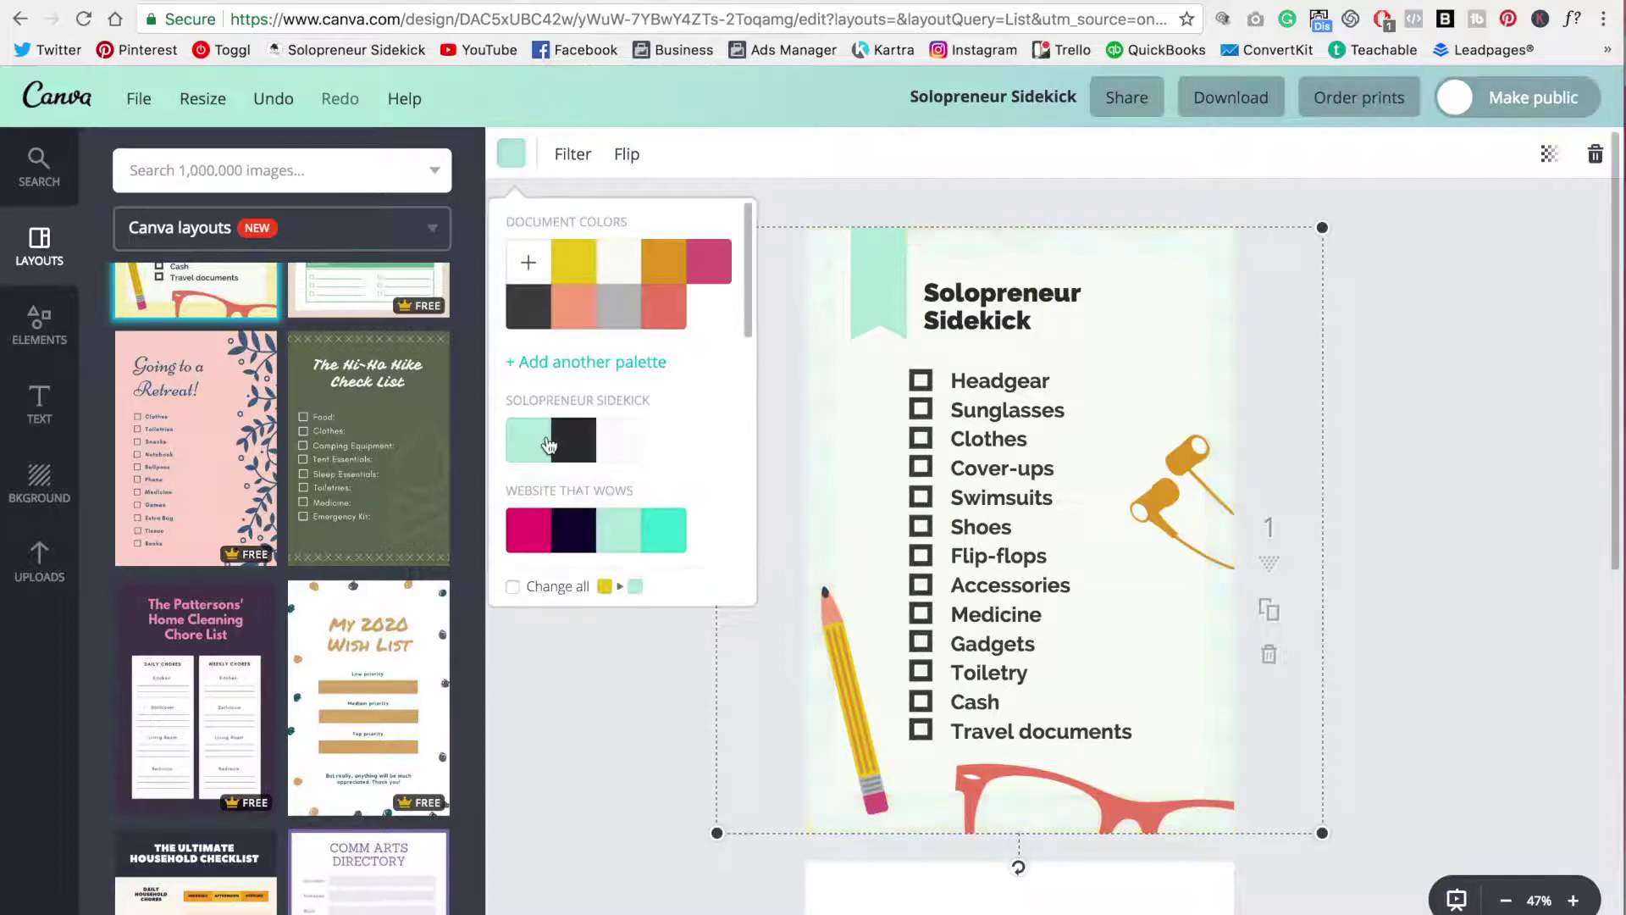
{"action": "left_click", "coordinate": [1463, 338]}
{"action": "left_click", "coordinate": [1462, 338]}
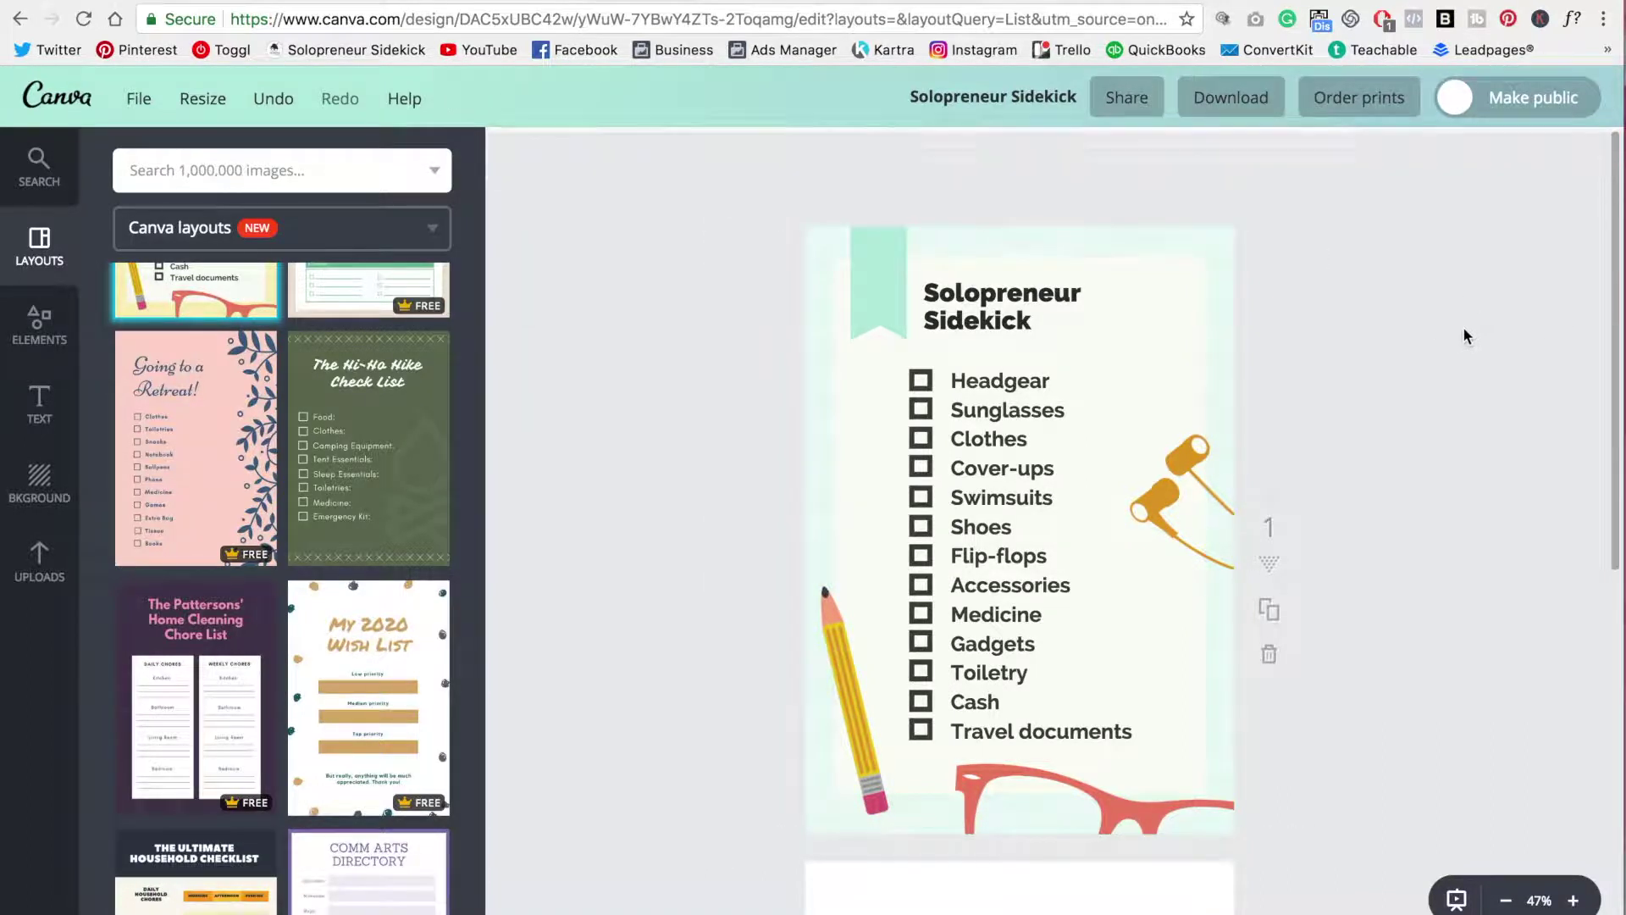
- Select the illustrations and undo an accidental move of the checklist text
{"action": "left_click", "coordinate": [1169, 512]}
{"action": "left_click", "coordinate": [852, 661]}
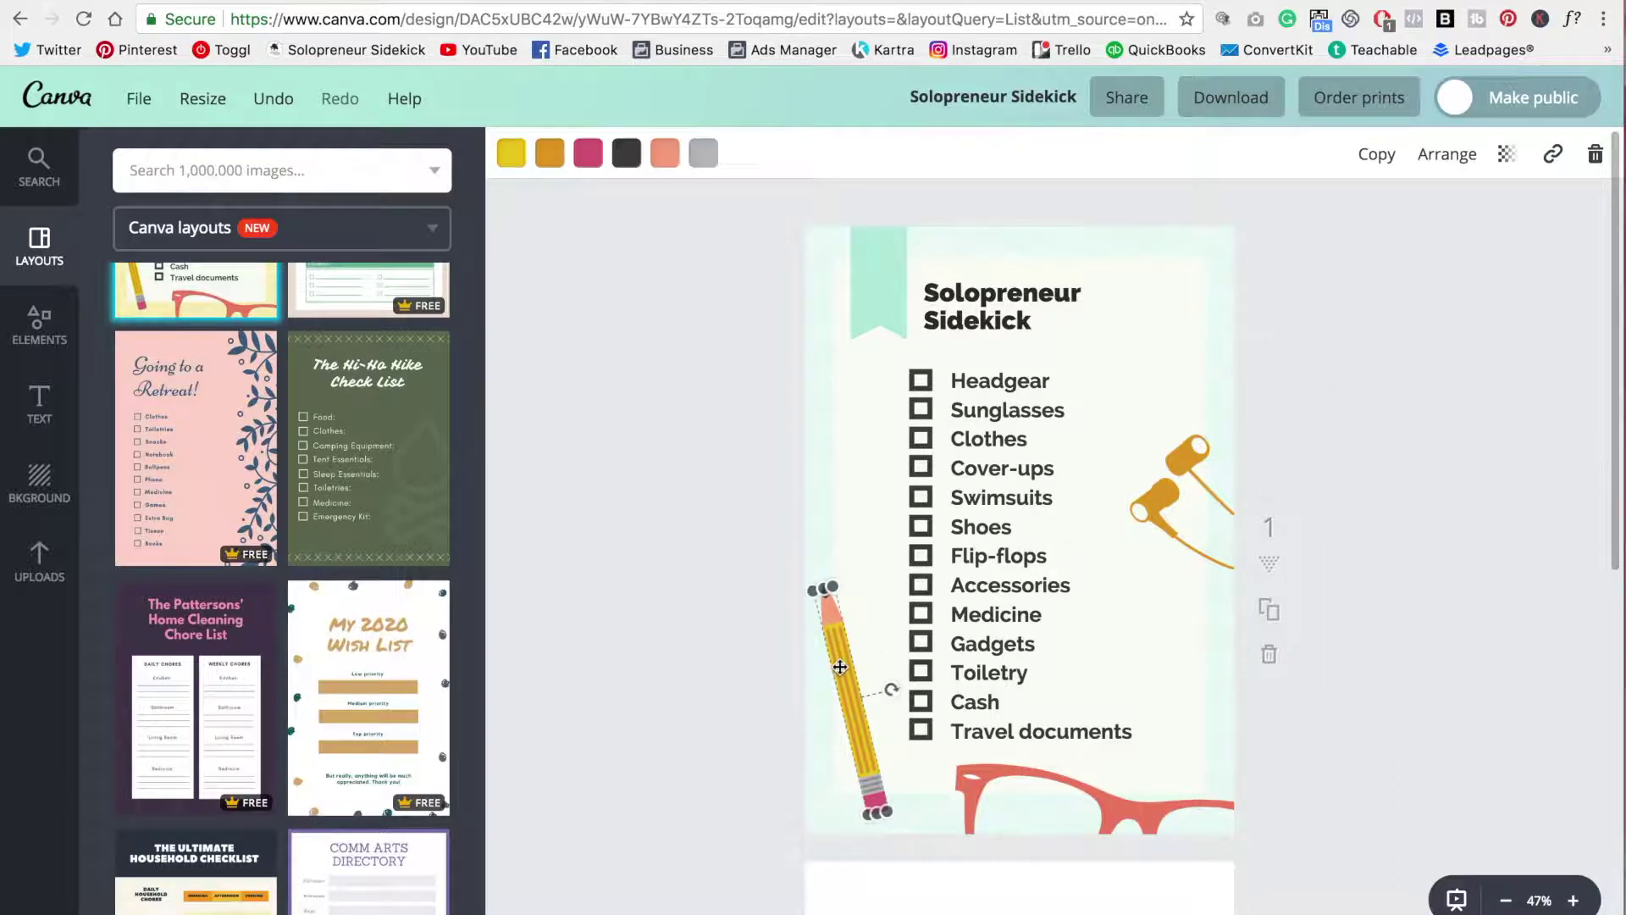
{"action": "left_click", "coordinate": [1052, 792]}
{"action": "left_click_drag", "start_coordinate": [1092, 726], "coordinate": [1121, 579]}
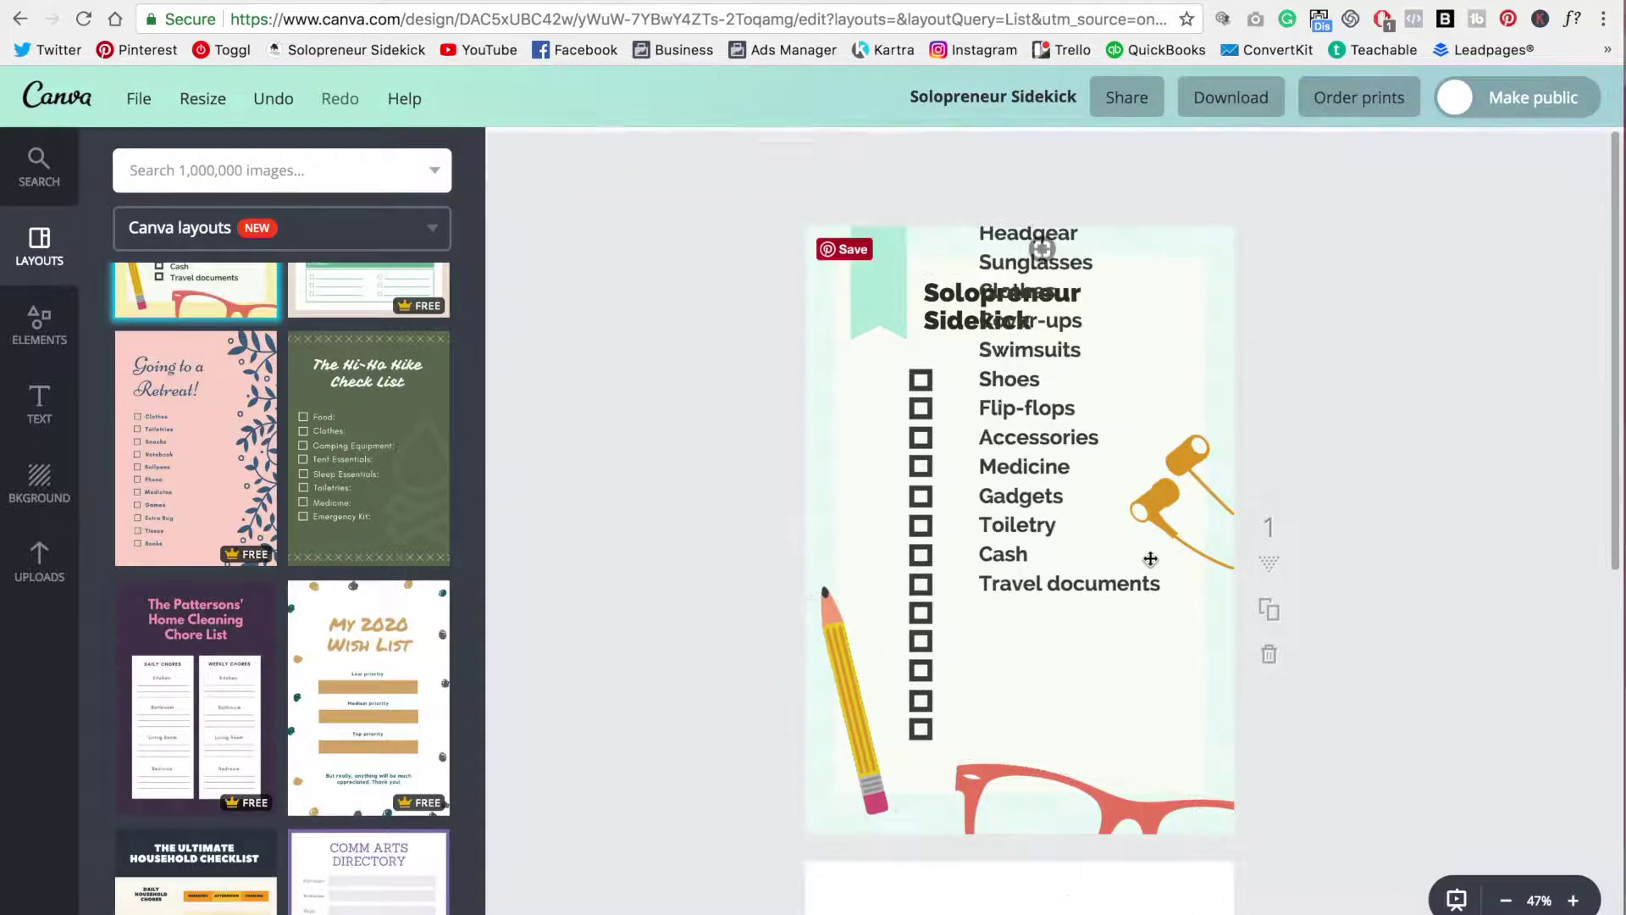
{"action": "left_click", "coordinate": [1368, 448]}
{"action": "key", "text": "ctrl+z"}
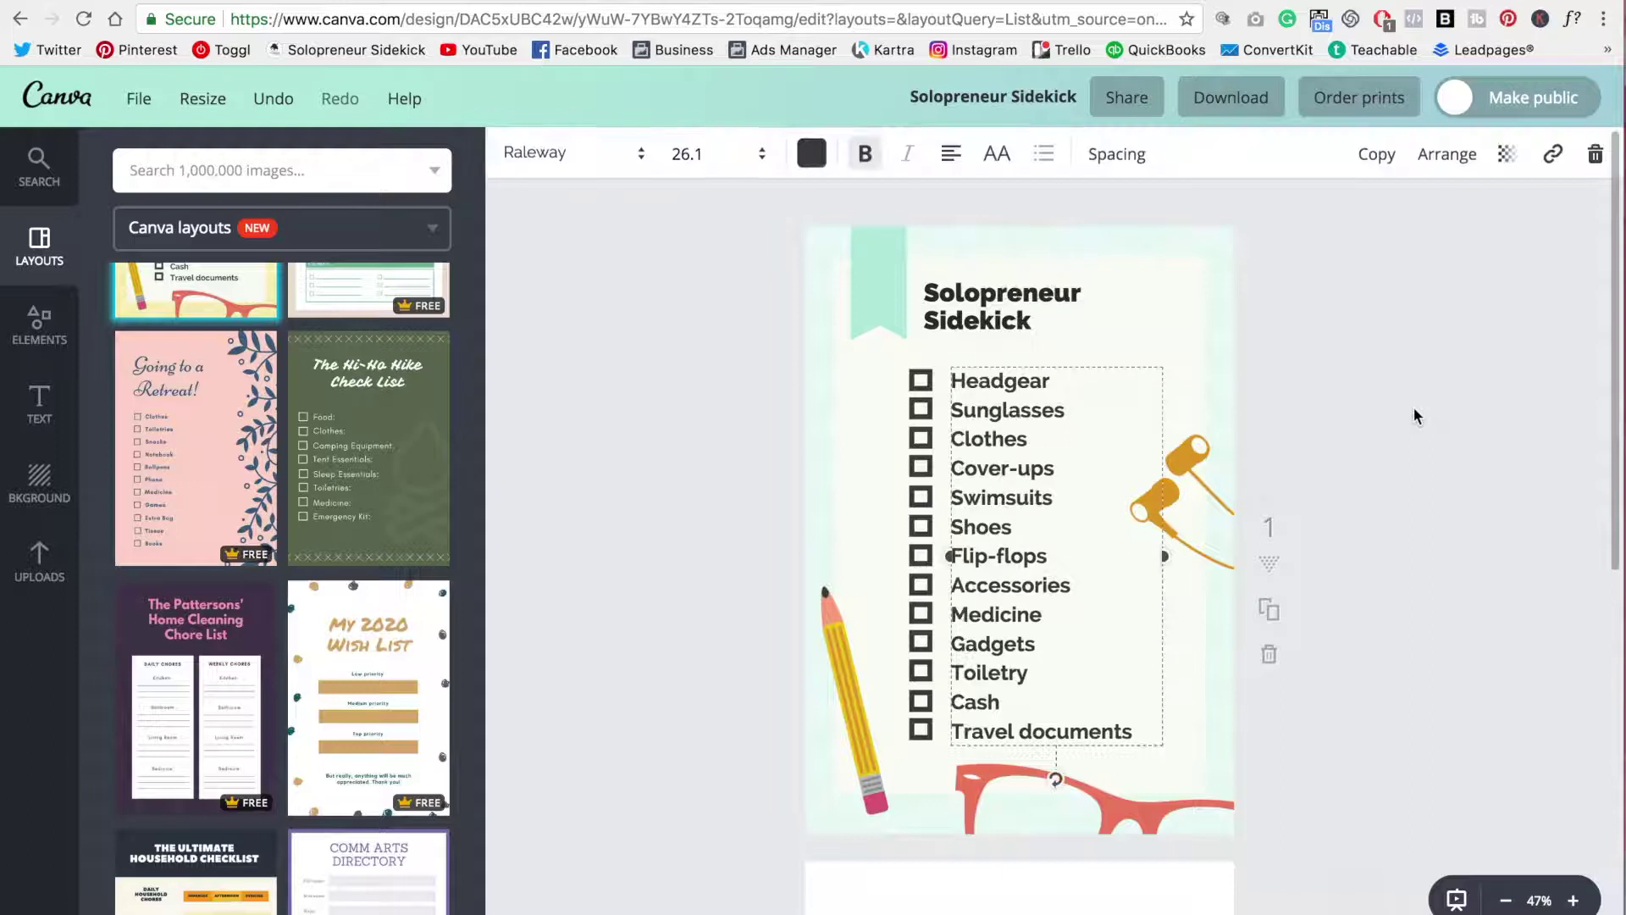
- Recolour the orange earbuds illustration black
{"action": "left_click", "coordinate": [1210, 504]}
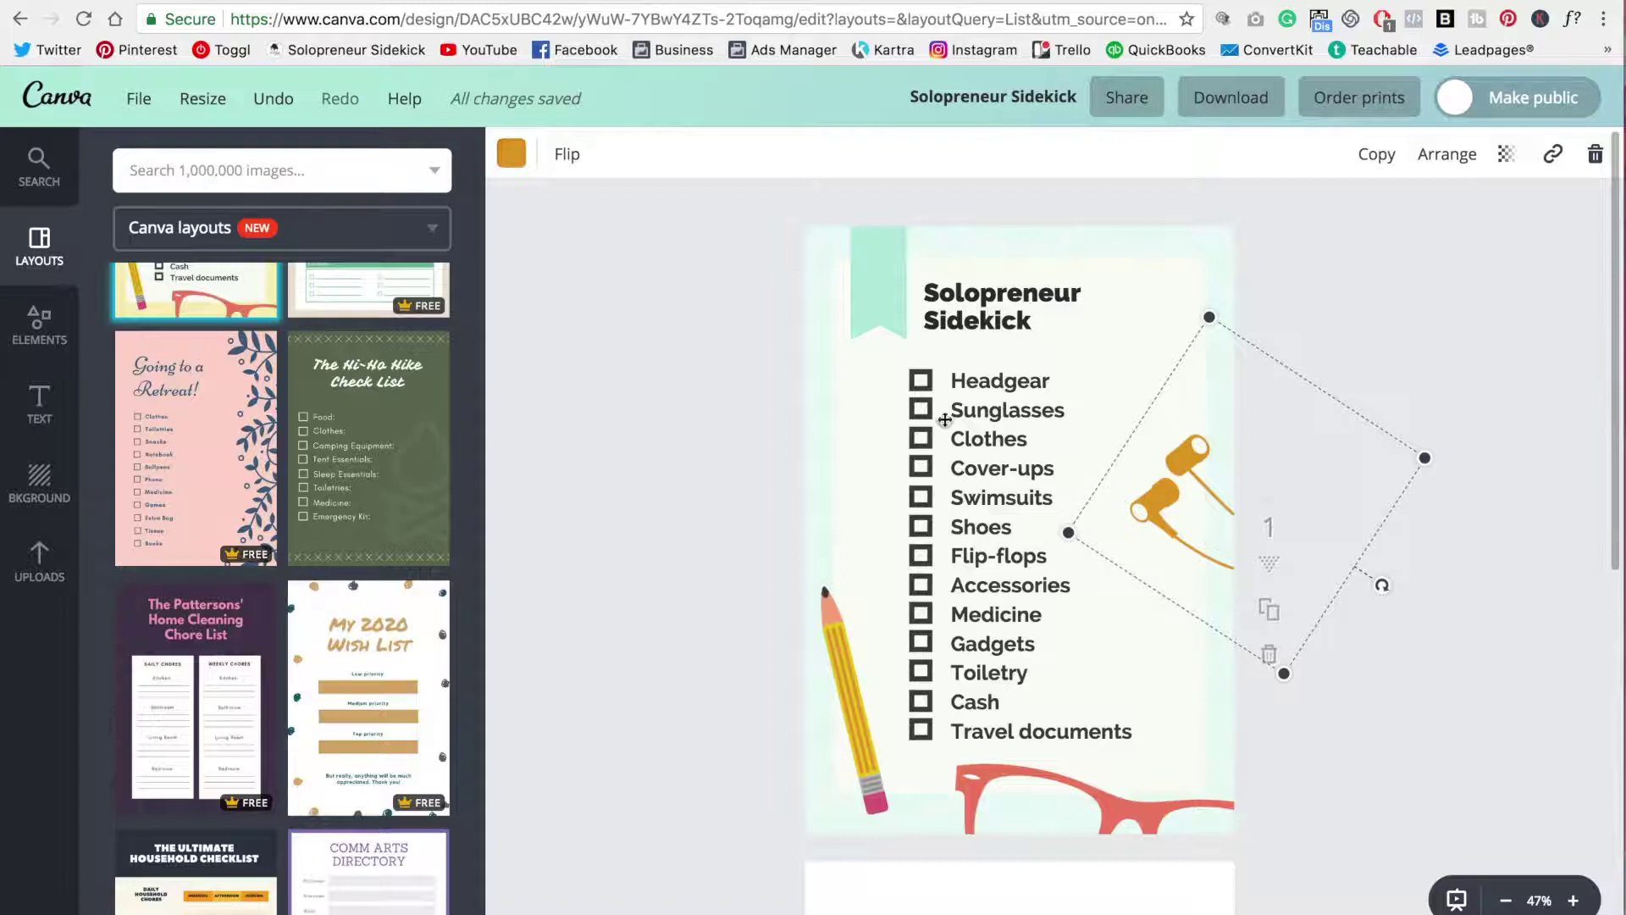
{"action": "left_click", "coordinate": [510, 154]}
{"action": "left_click", "coordinate": [582, 460]}
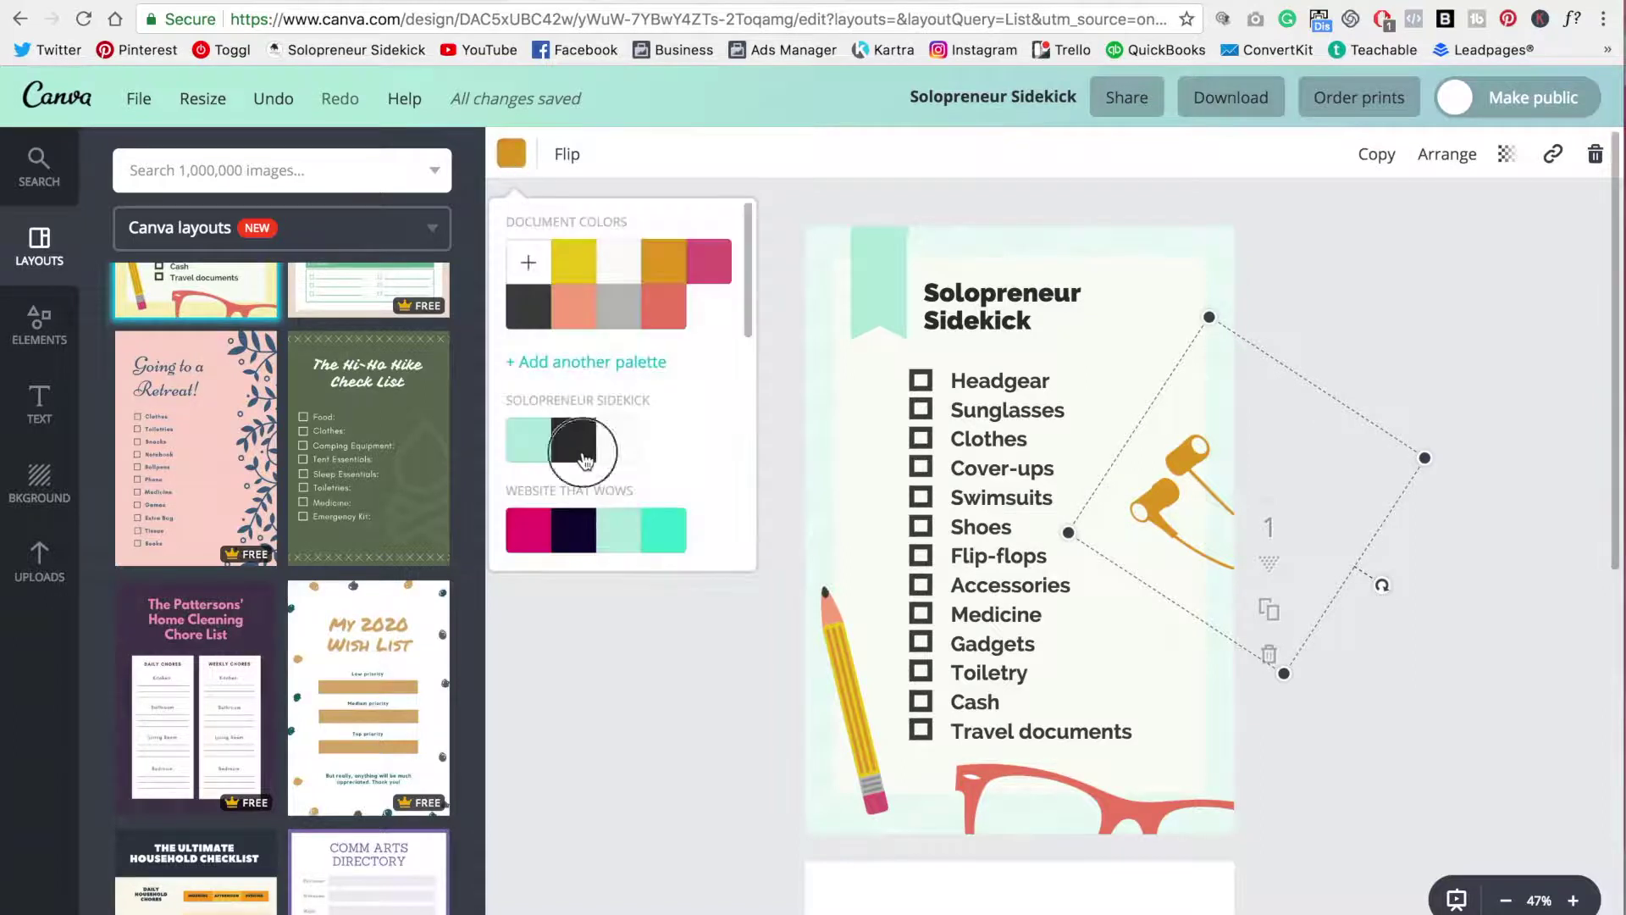
{"action": "left_click", "coordinate": [1330, 305]}
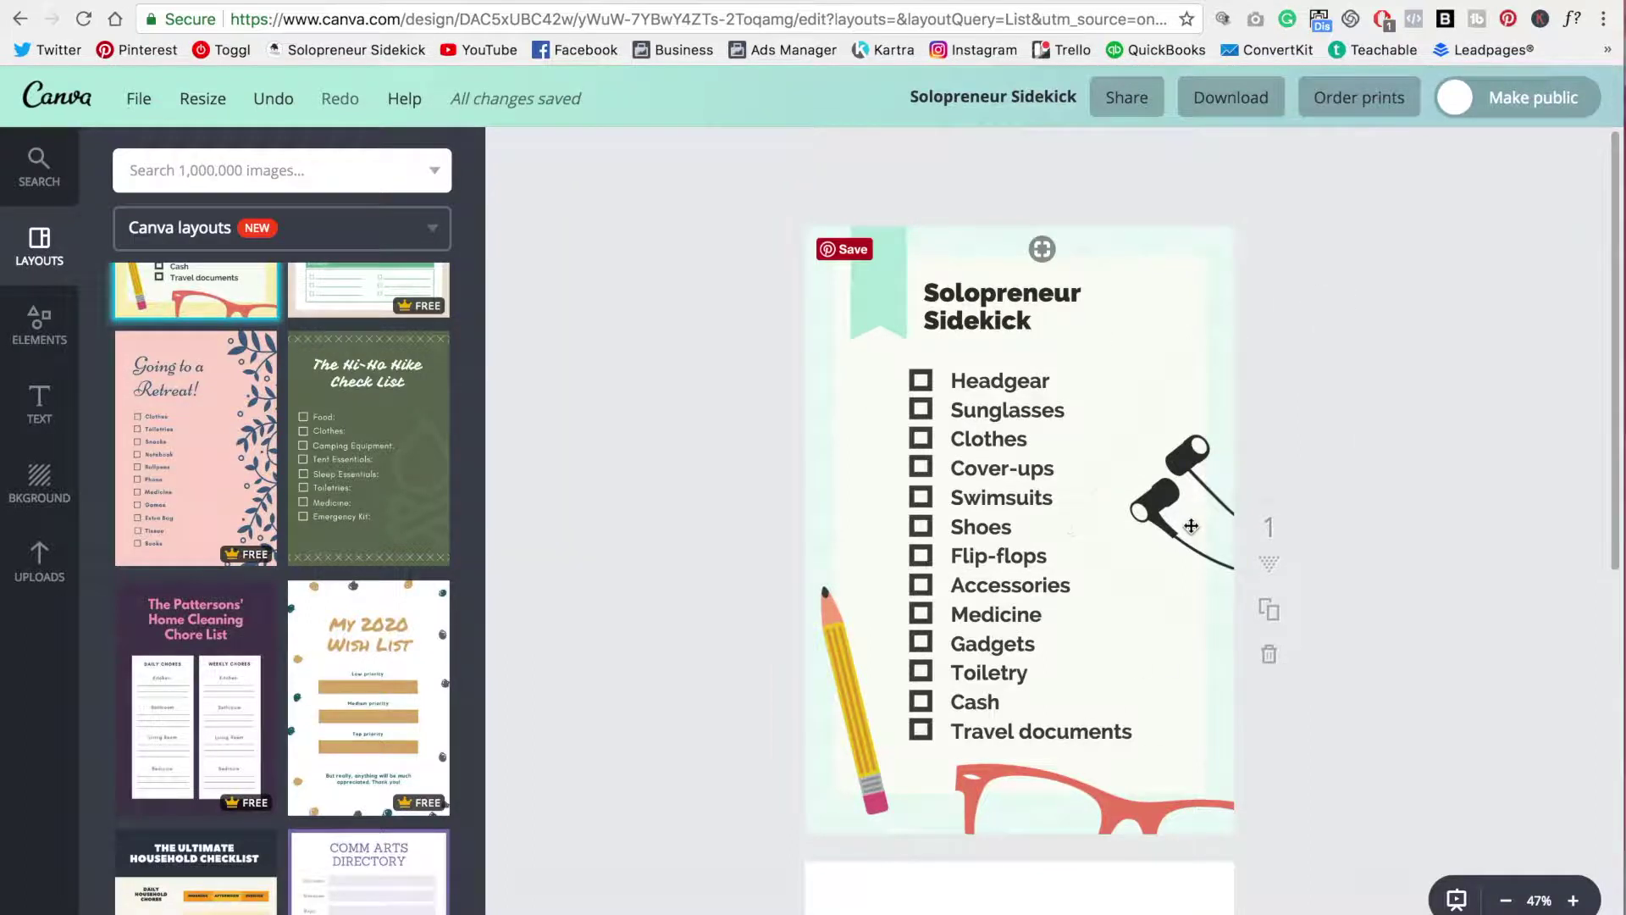
{"action": "left_click", "coordinate": [1191, 526]}
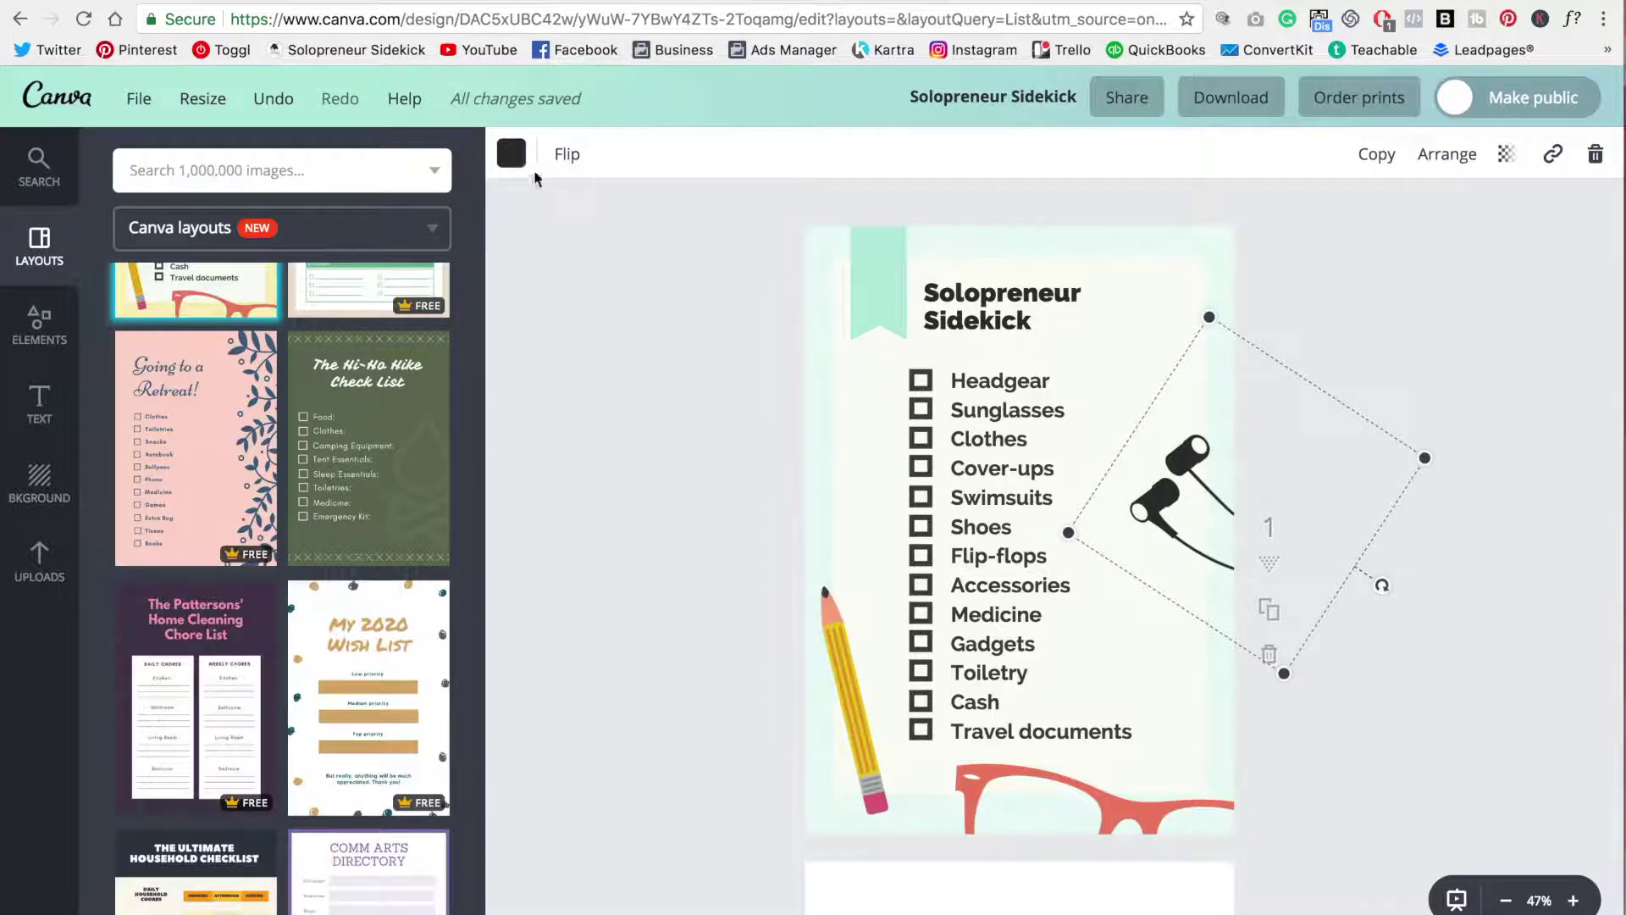
{"action": "left_click", "coordinate": [259, 180]}
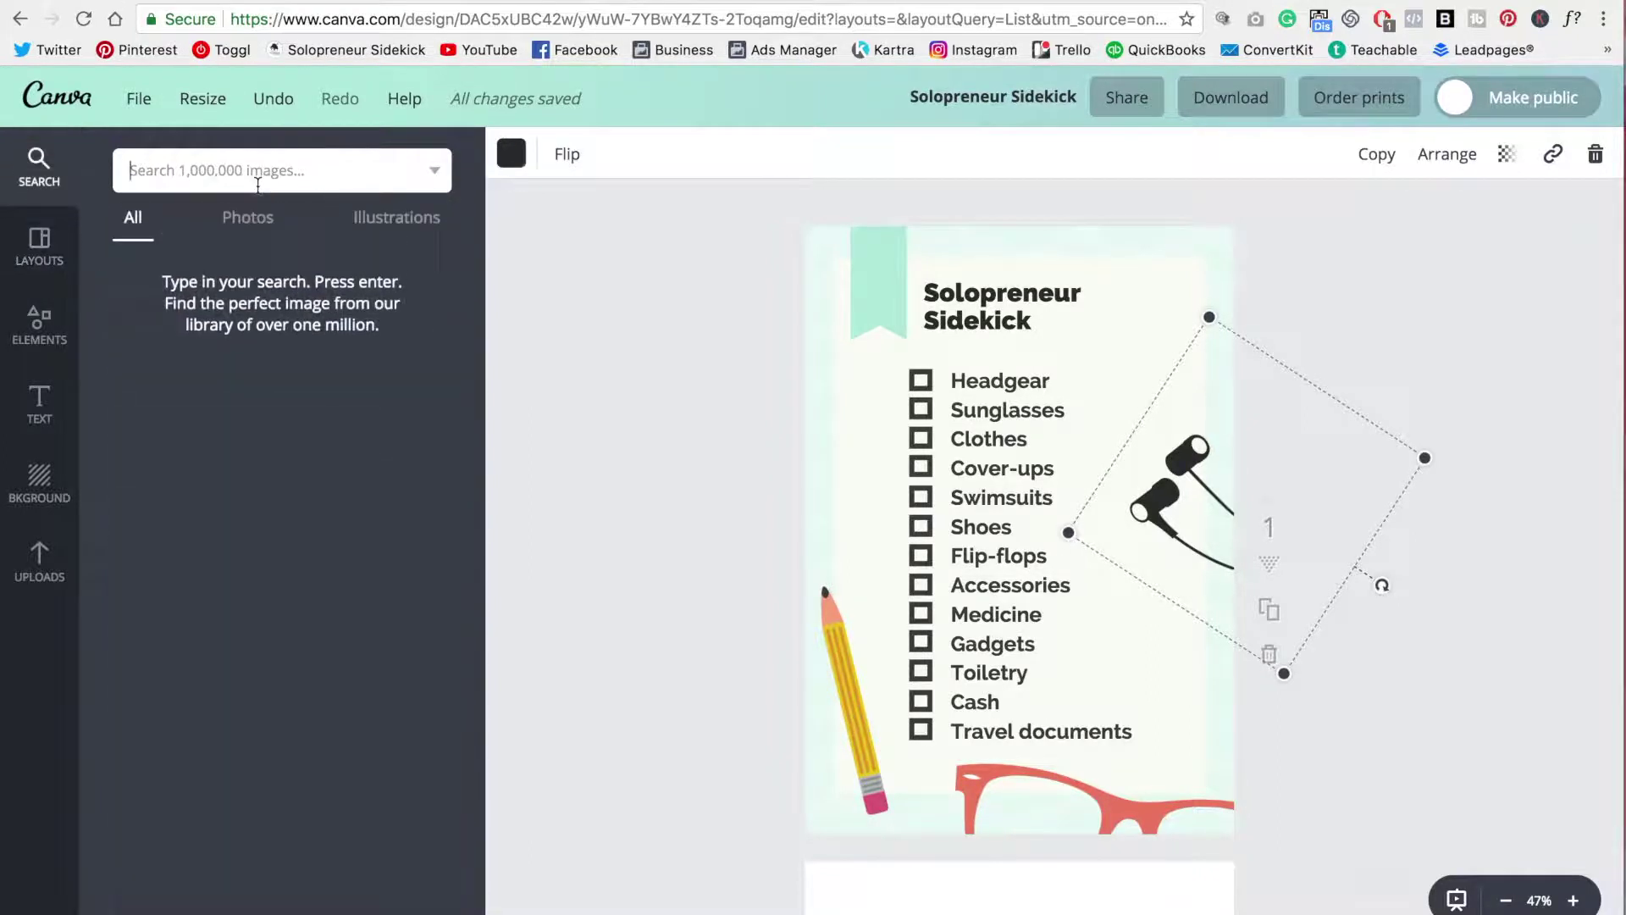
{"action": "type", "text": "headphone"}
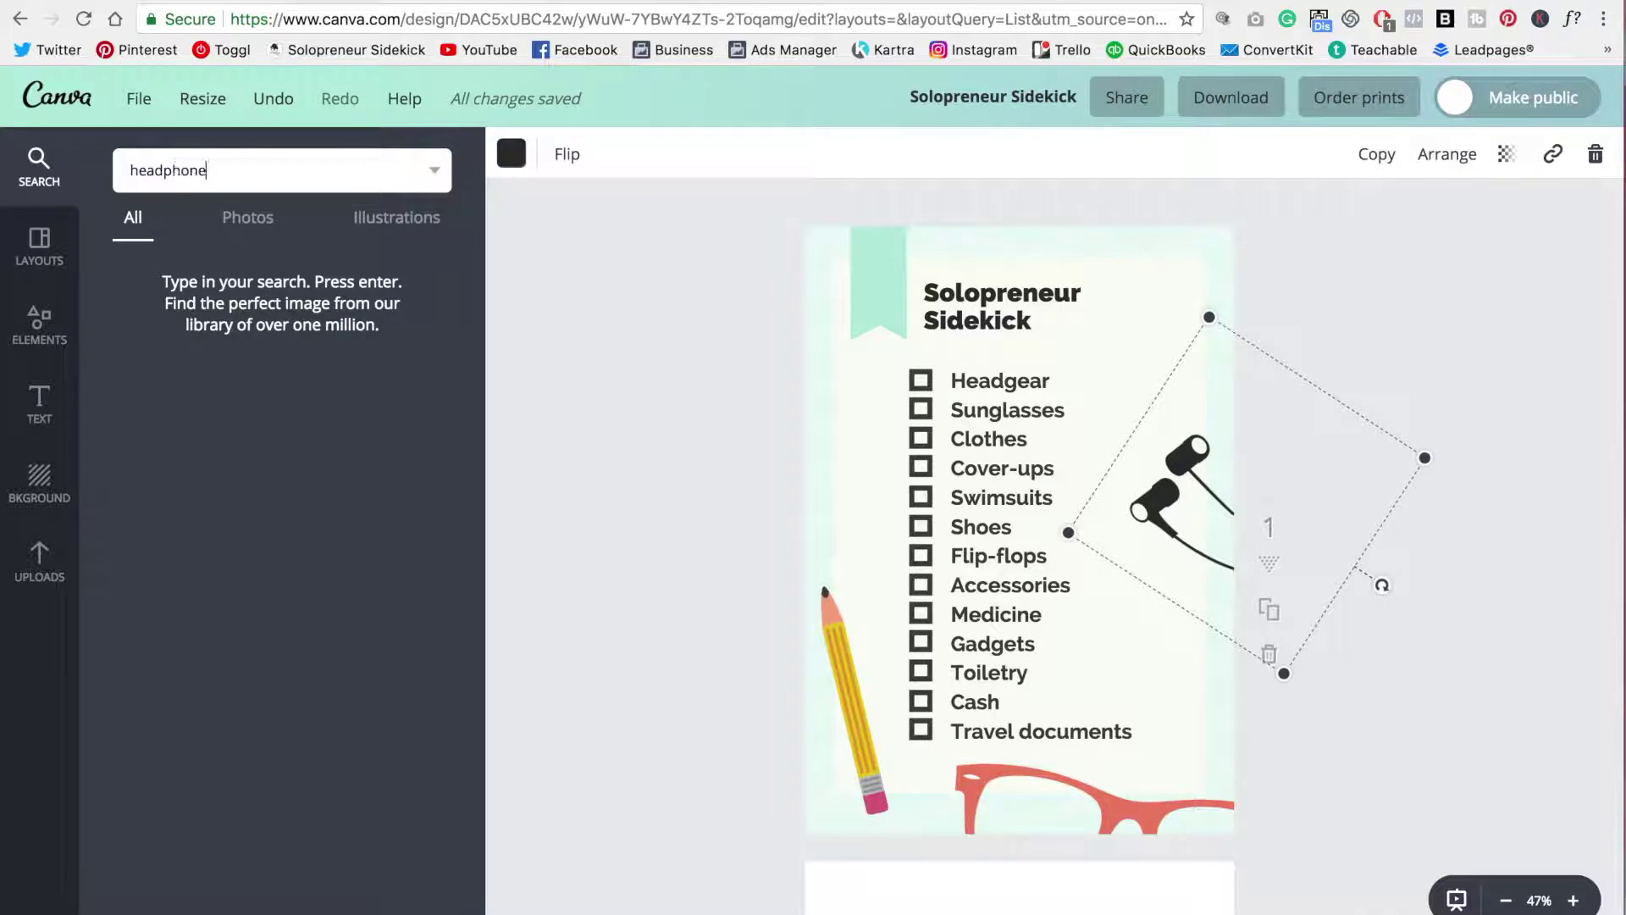
{"action": "type", "text": " icon"}
{"action": "key", "text": "Return"}
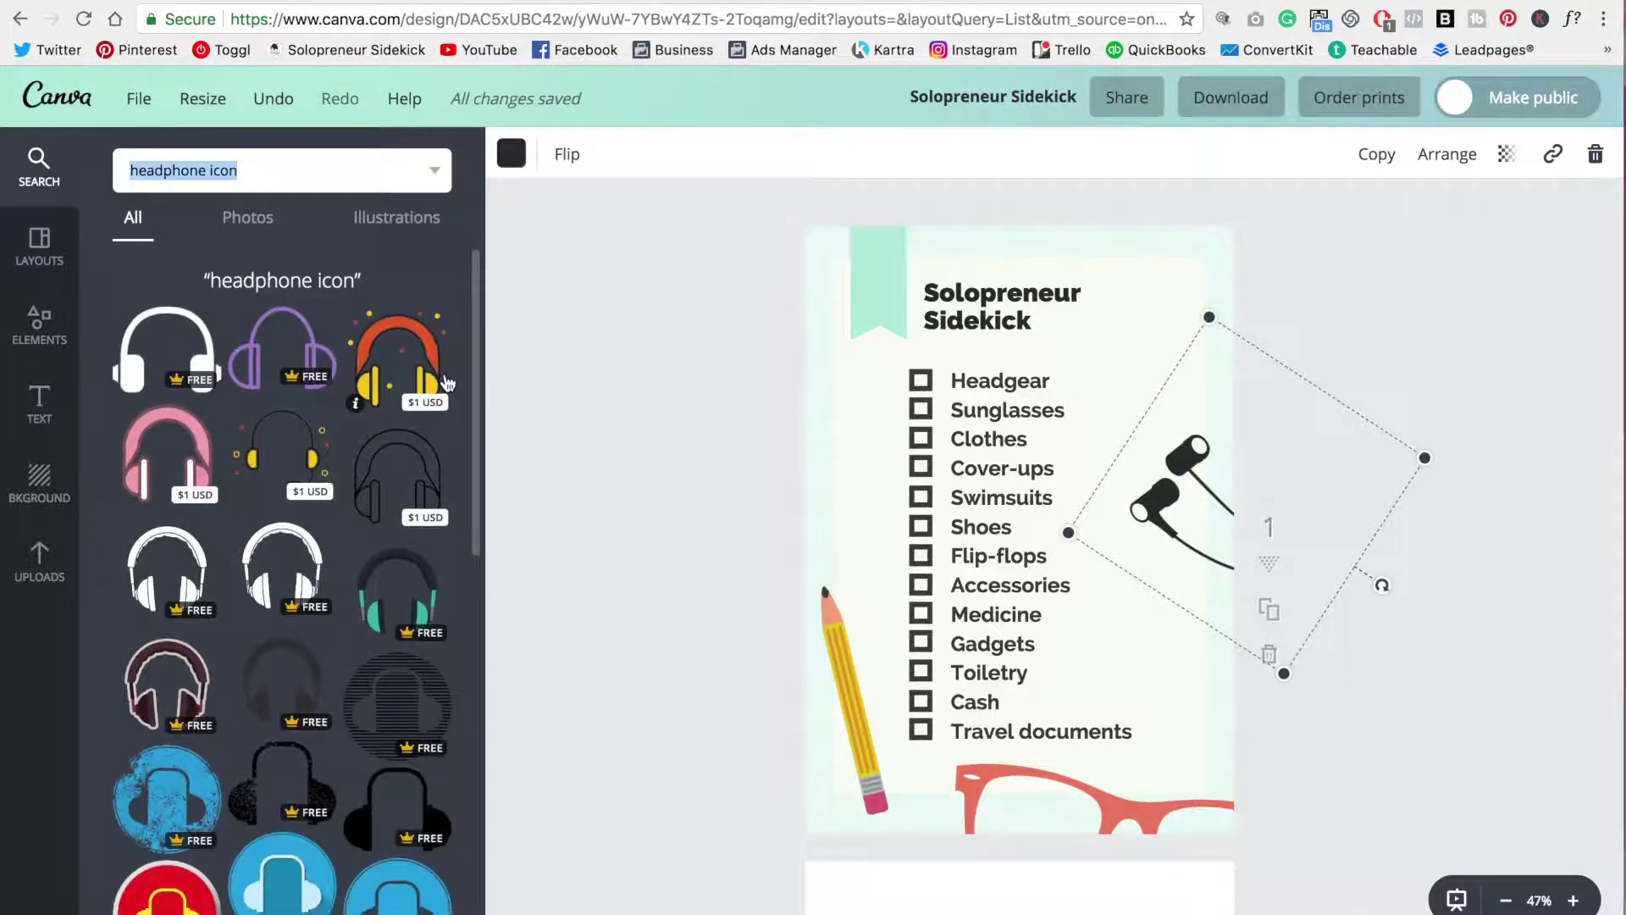
{"action": "scroll", "coordinate": [448, 381], "scroll_direction": "down", "scroll_amount": 1}
{"action": "scroll", "coordinate": [450, 581], "scroll_direction": "down", "scroll_amount": 1}
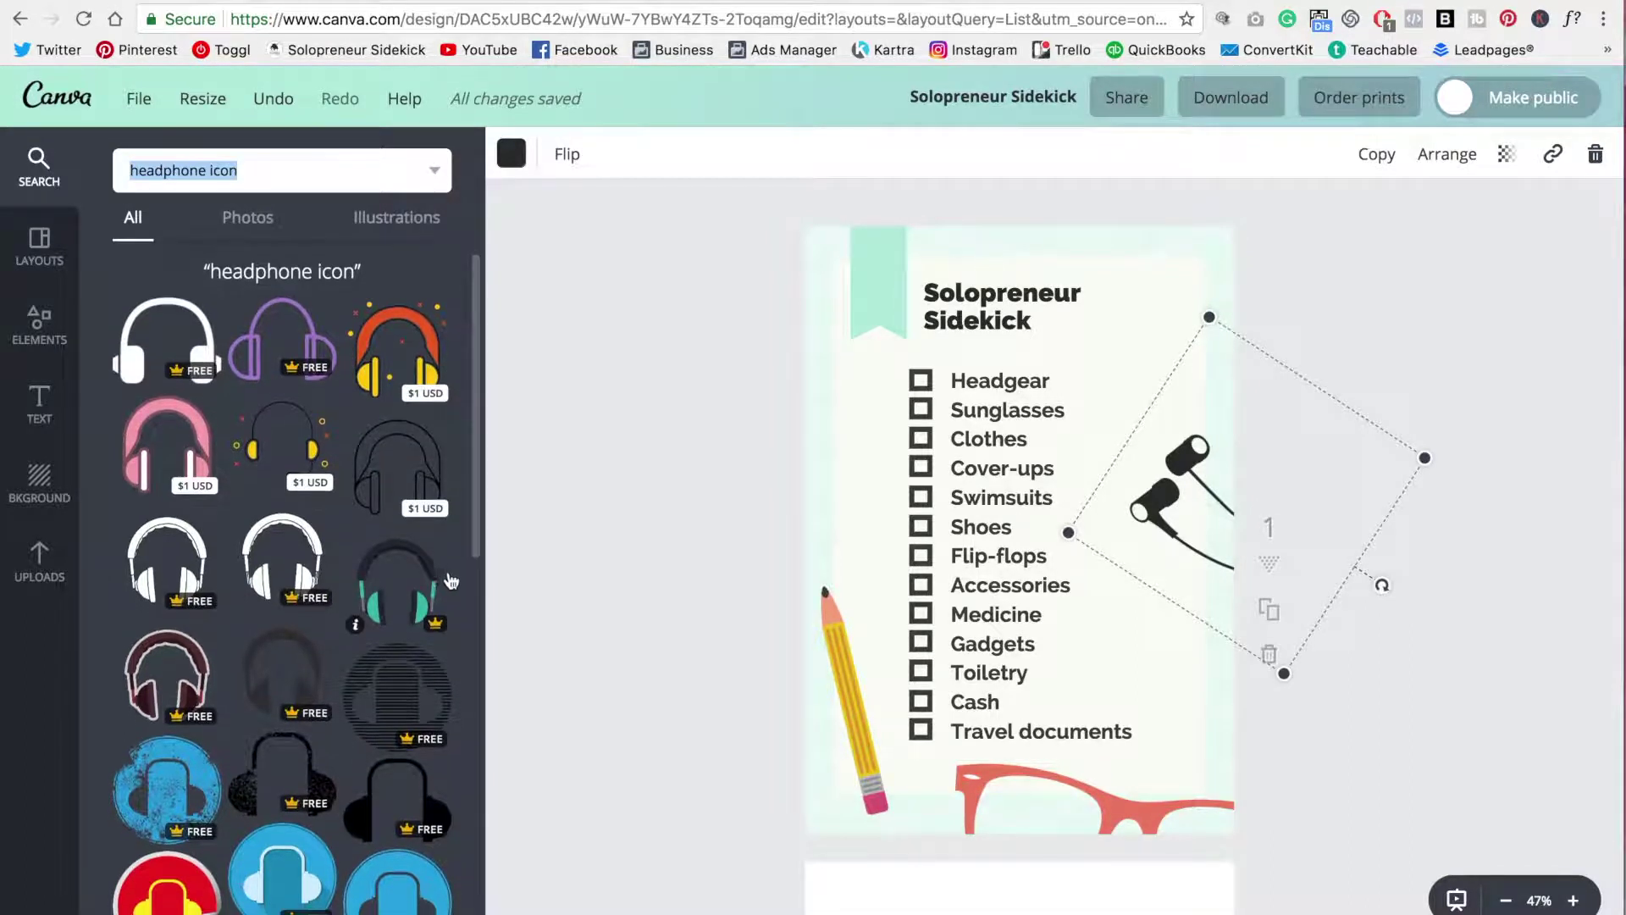
{"action": "left_click", "coordinate": [378, 606]}
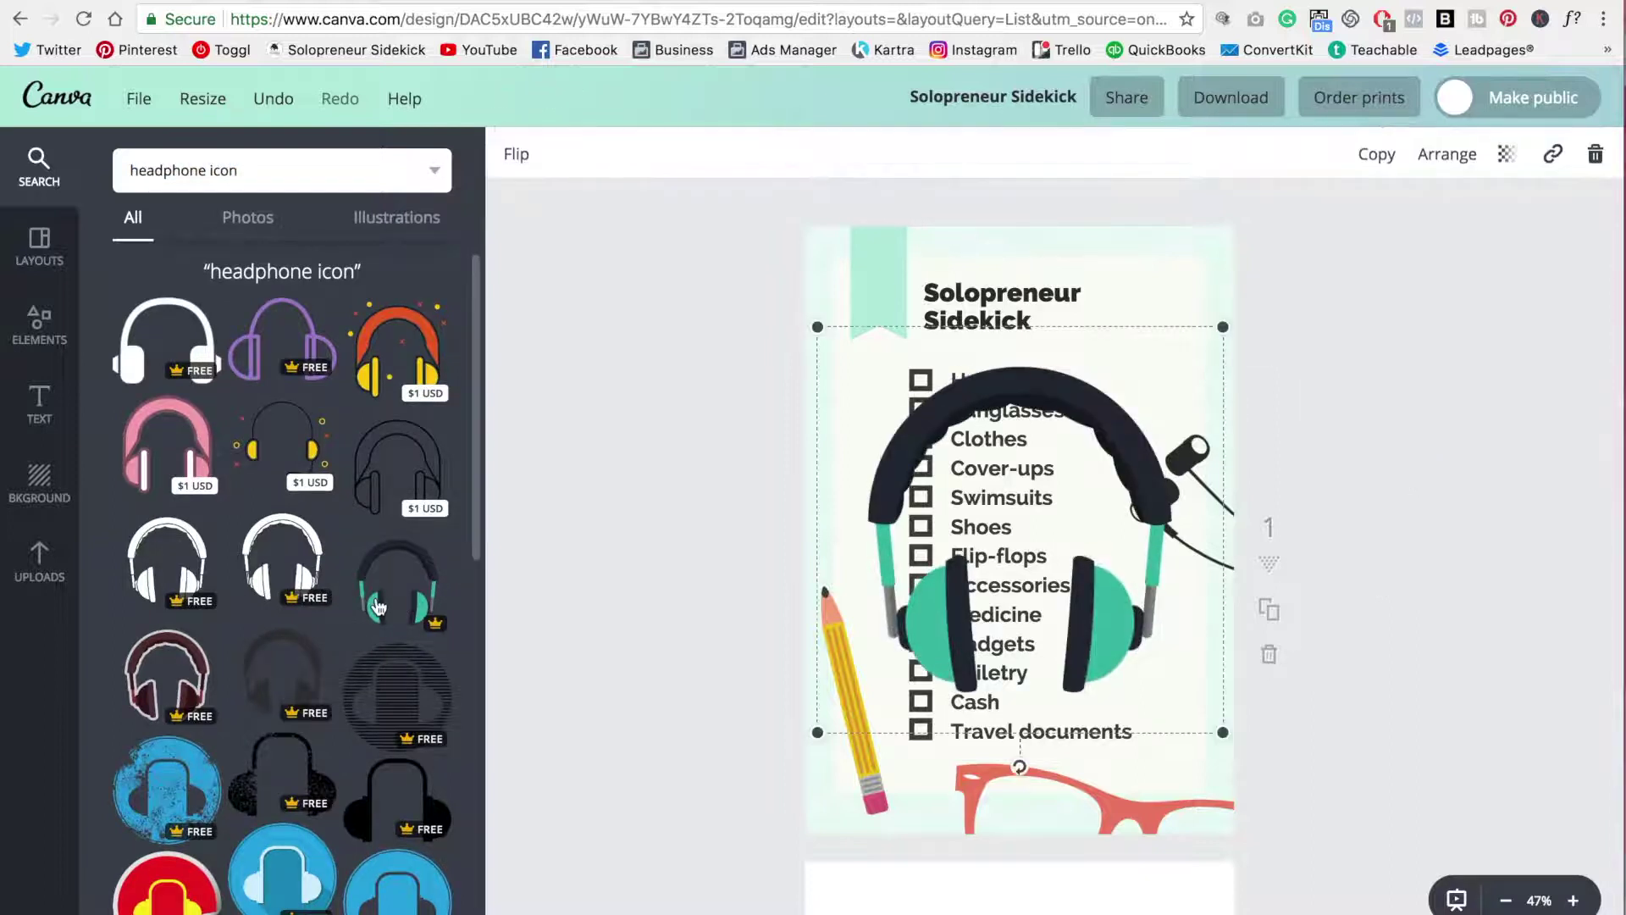
{"action": "left_click_drag", "start_coordinate": [1223, 327], "coordinate": [1184, 365]}
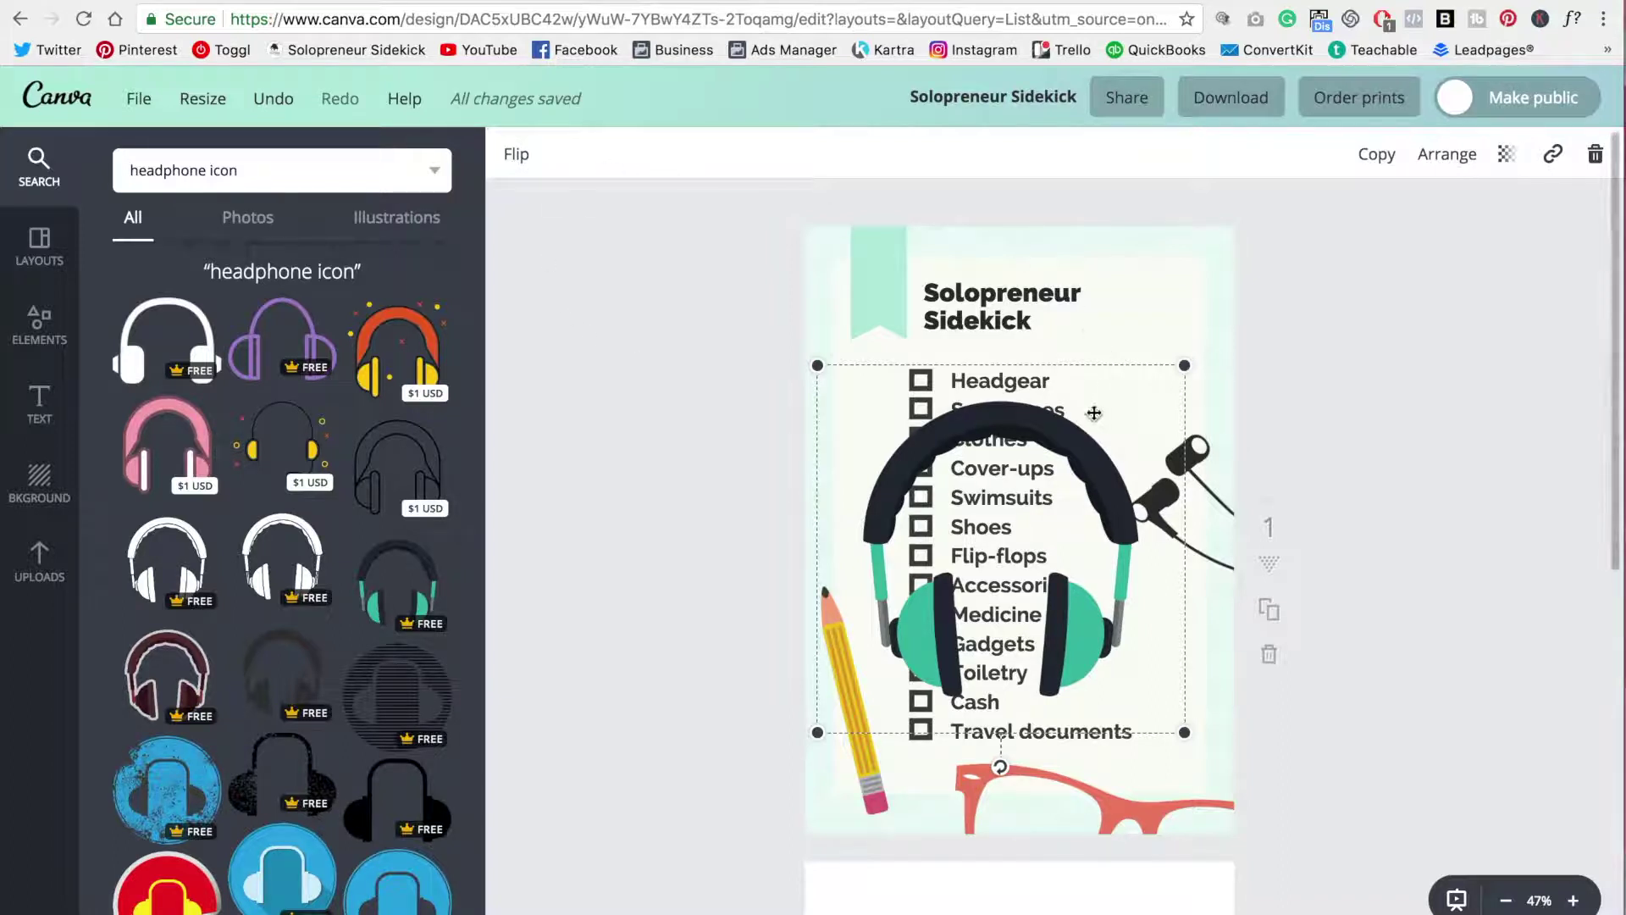
{"action": "key", "text": "Delete"}
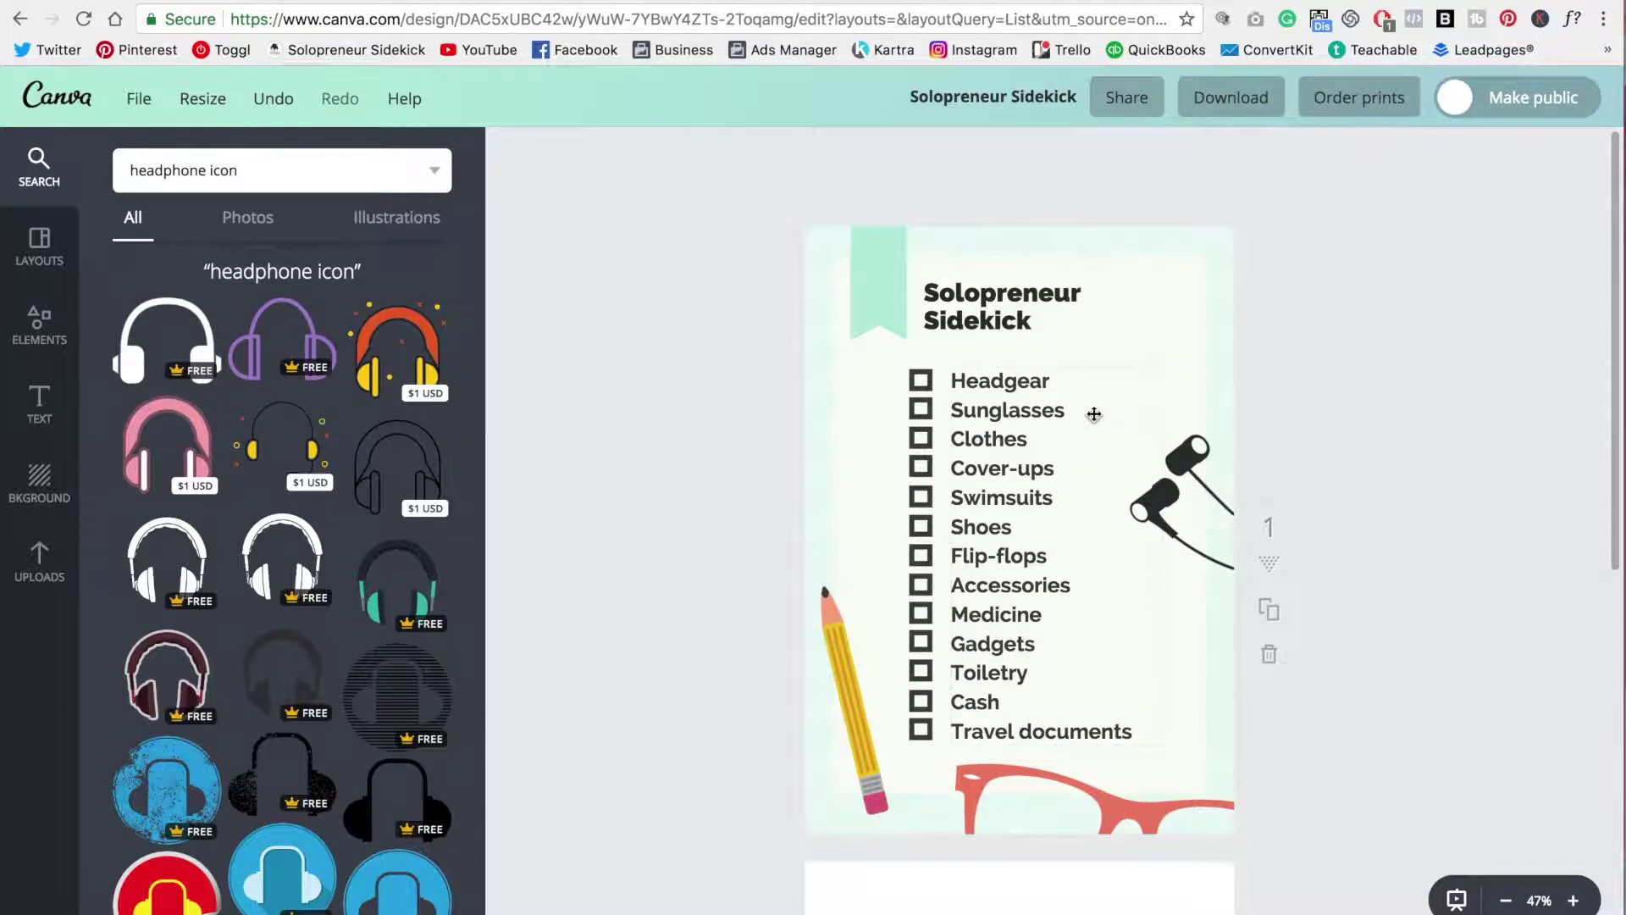
- Recolour the glasses illustration mint from the brand palette
{"action": "left_click", "coordinate": [852, 700]}
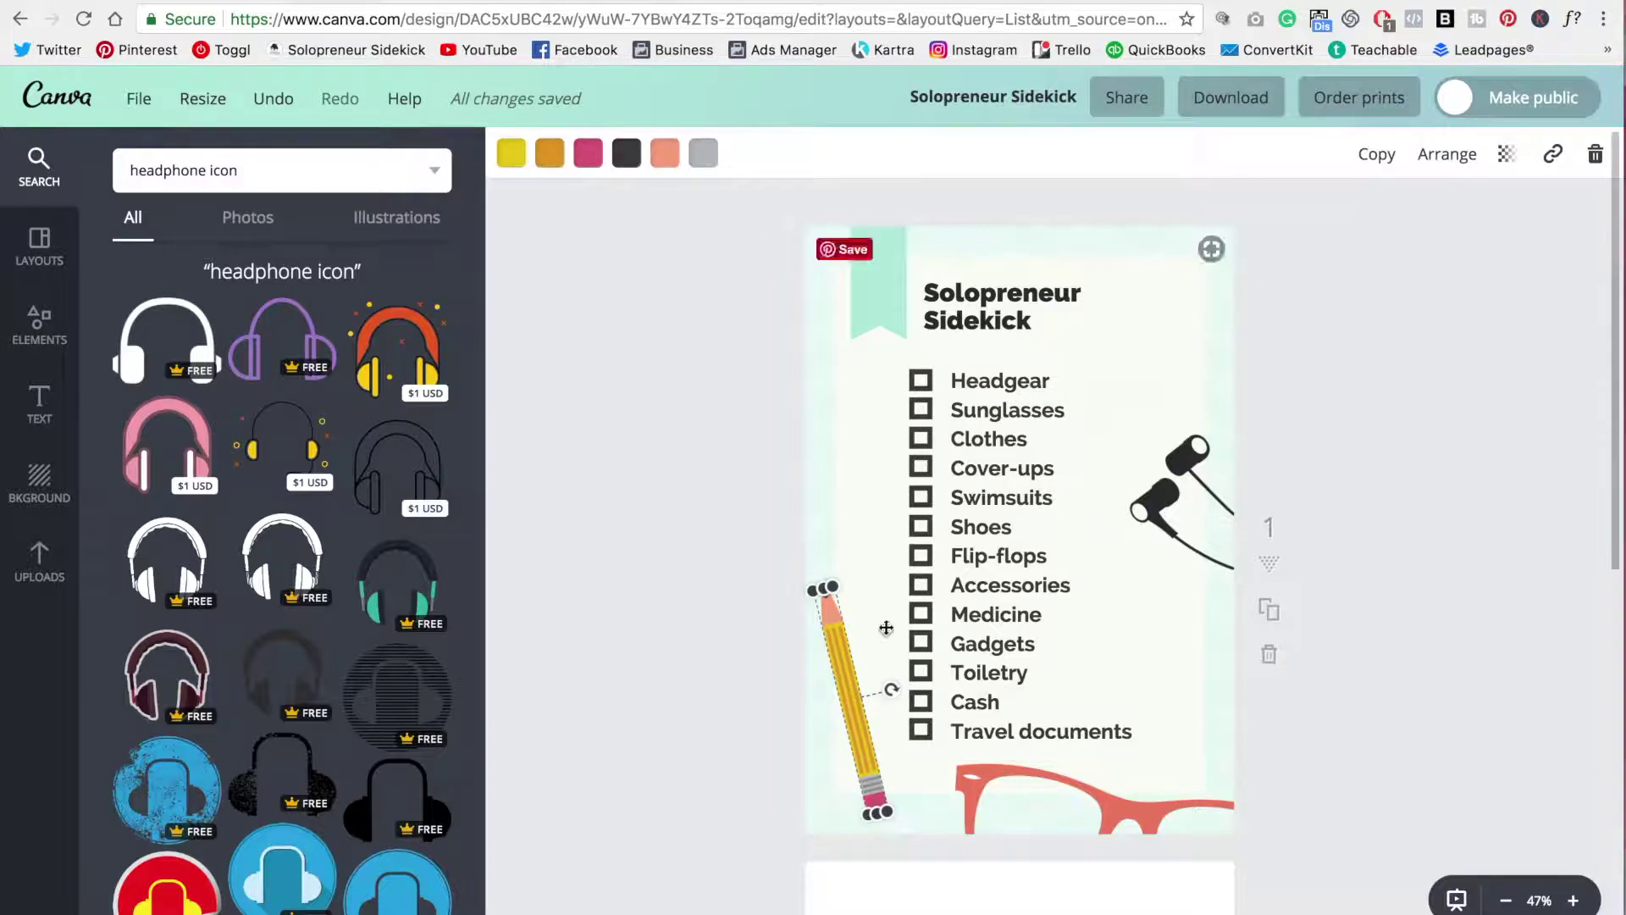
{"action": "left_click", "coordinate": [1120, 806]}
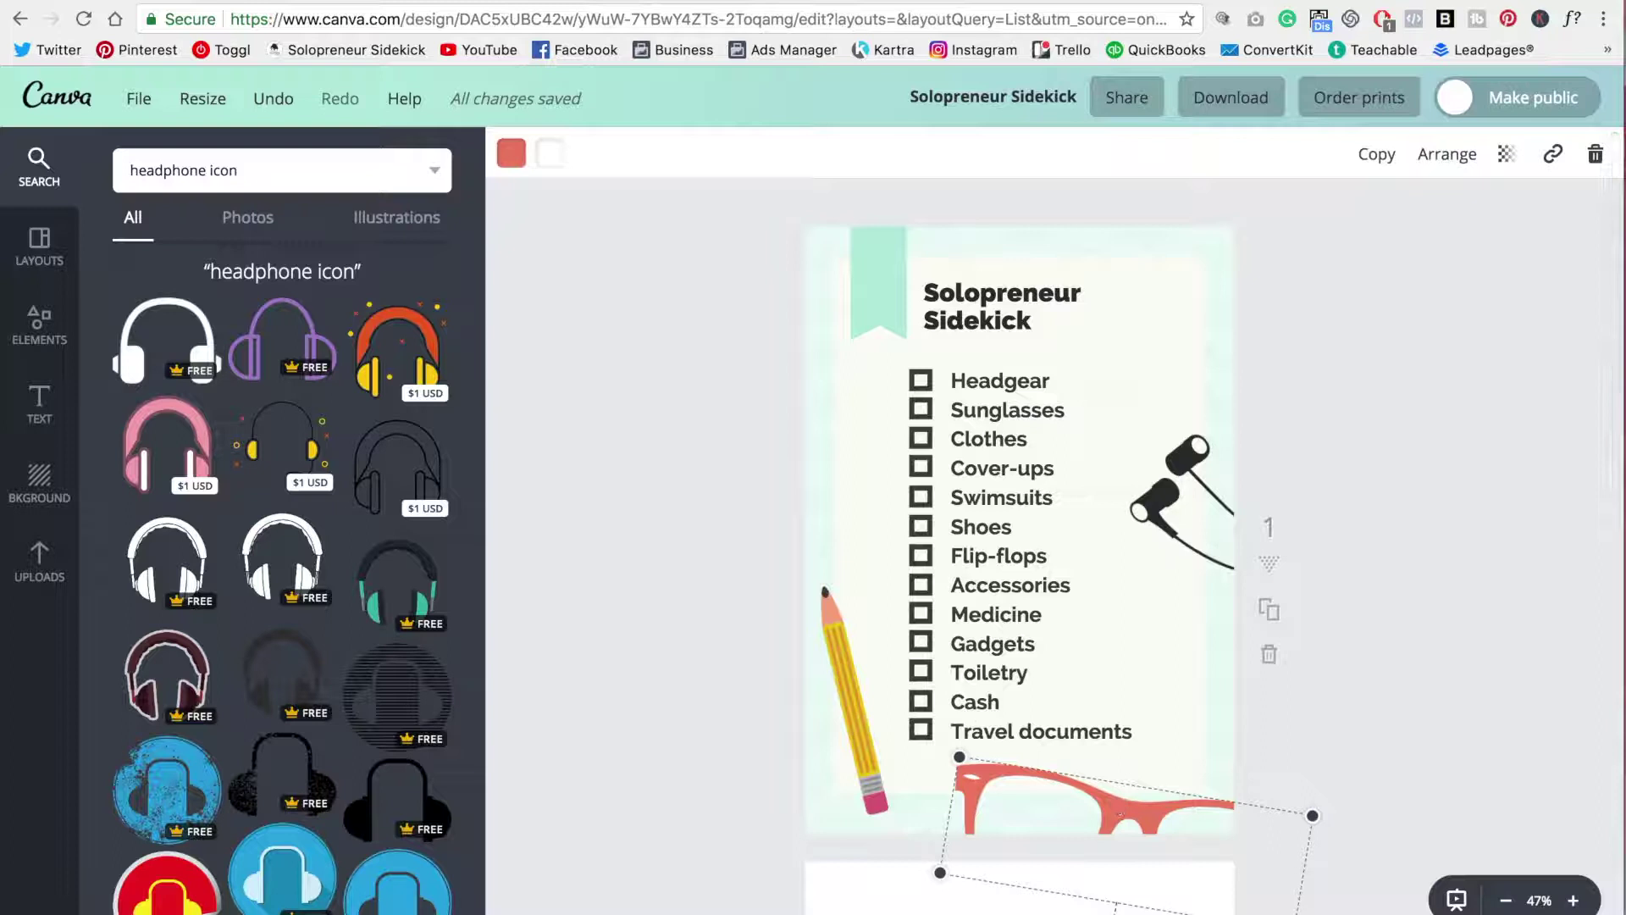
{"action": "left_click", "coordinate": [512, 153]}
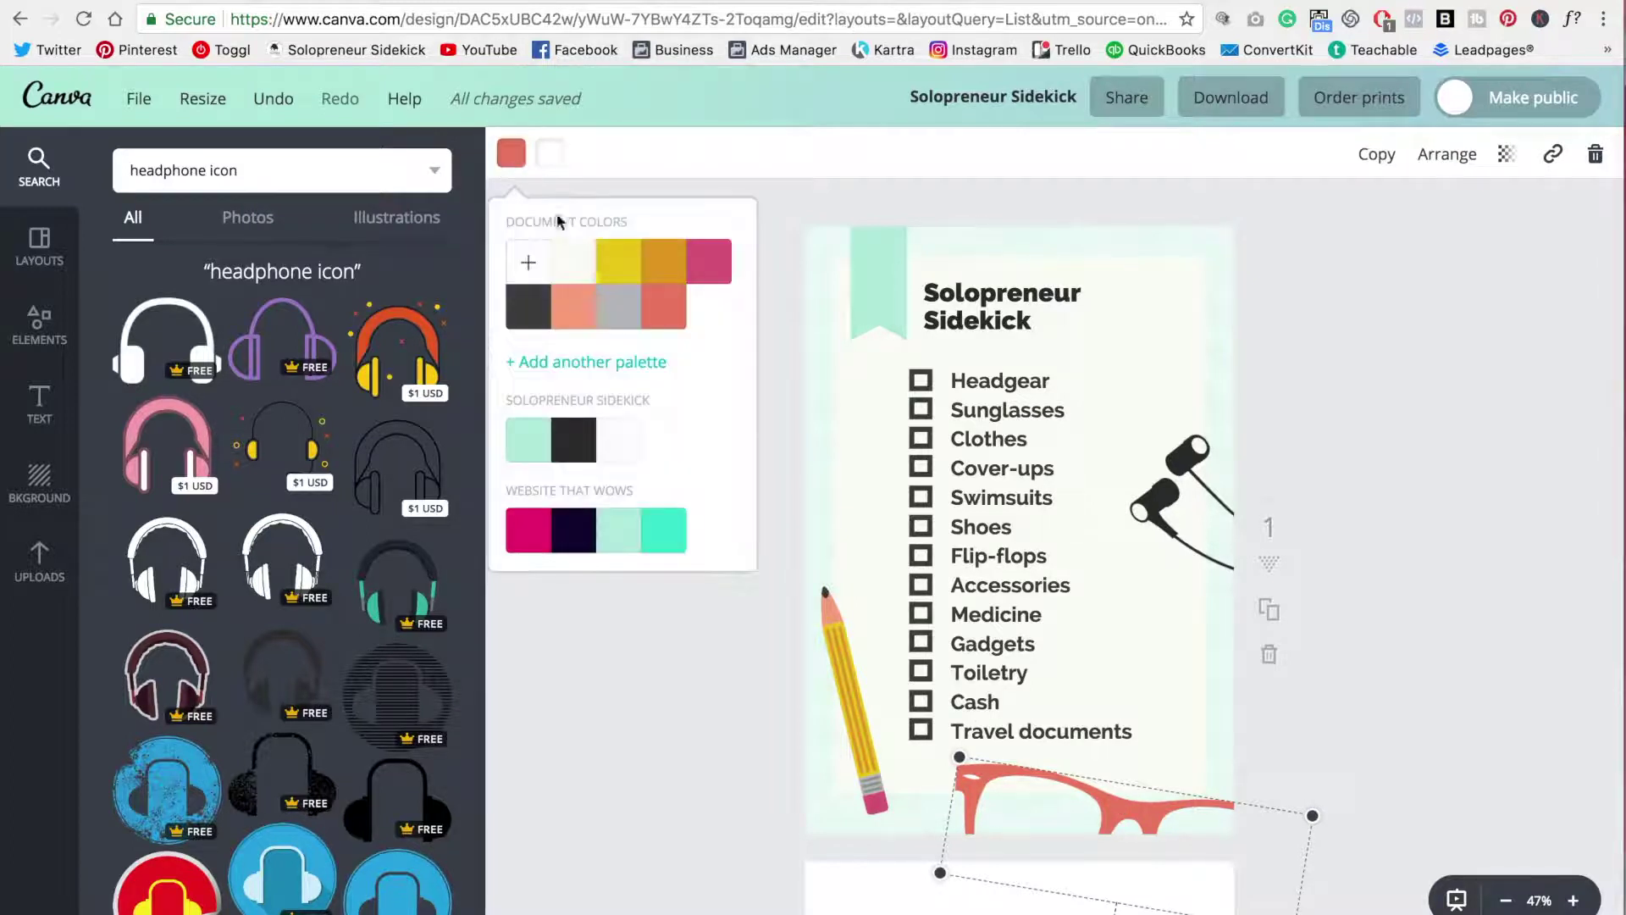
{"action": "left_click", "coordinate": [530, 448]}
{"action": "left_click", "coordinate": [1478, 415]}
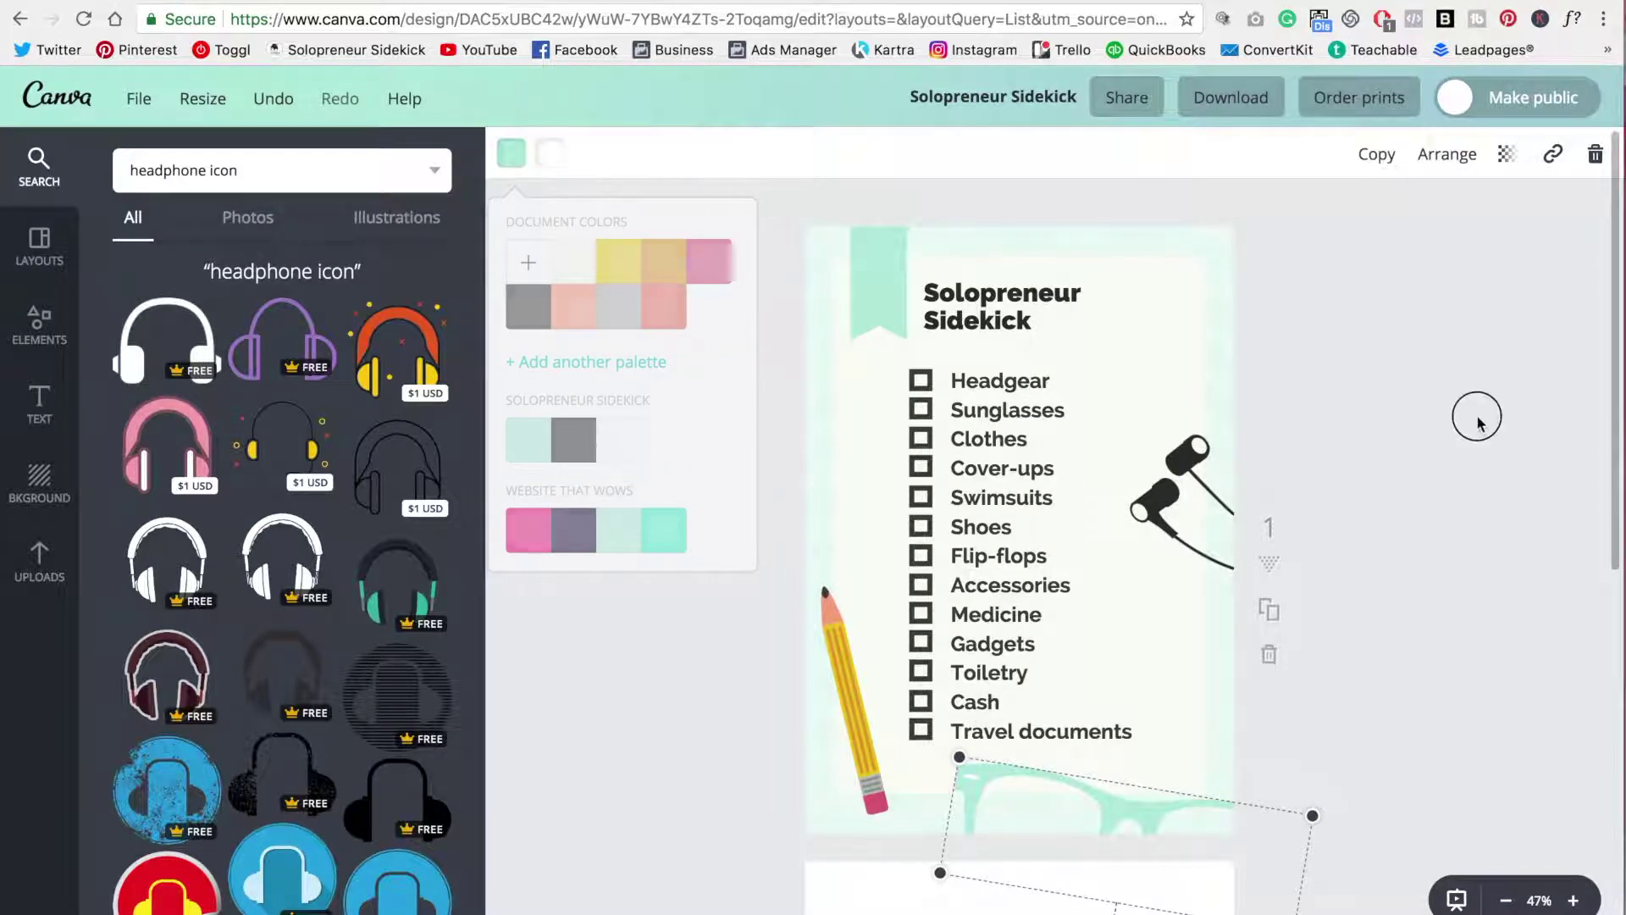
- Make the pencil body mint and its tip white
{"action": "left_click", "coordinate": [550, 153]}
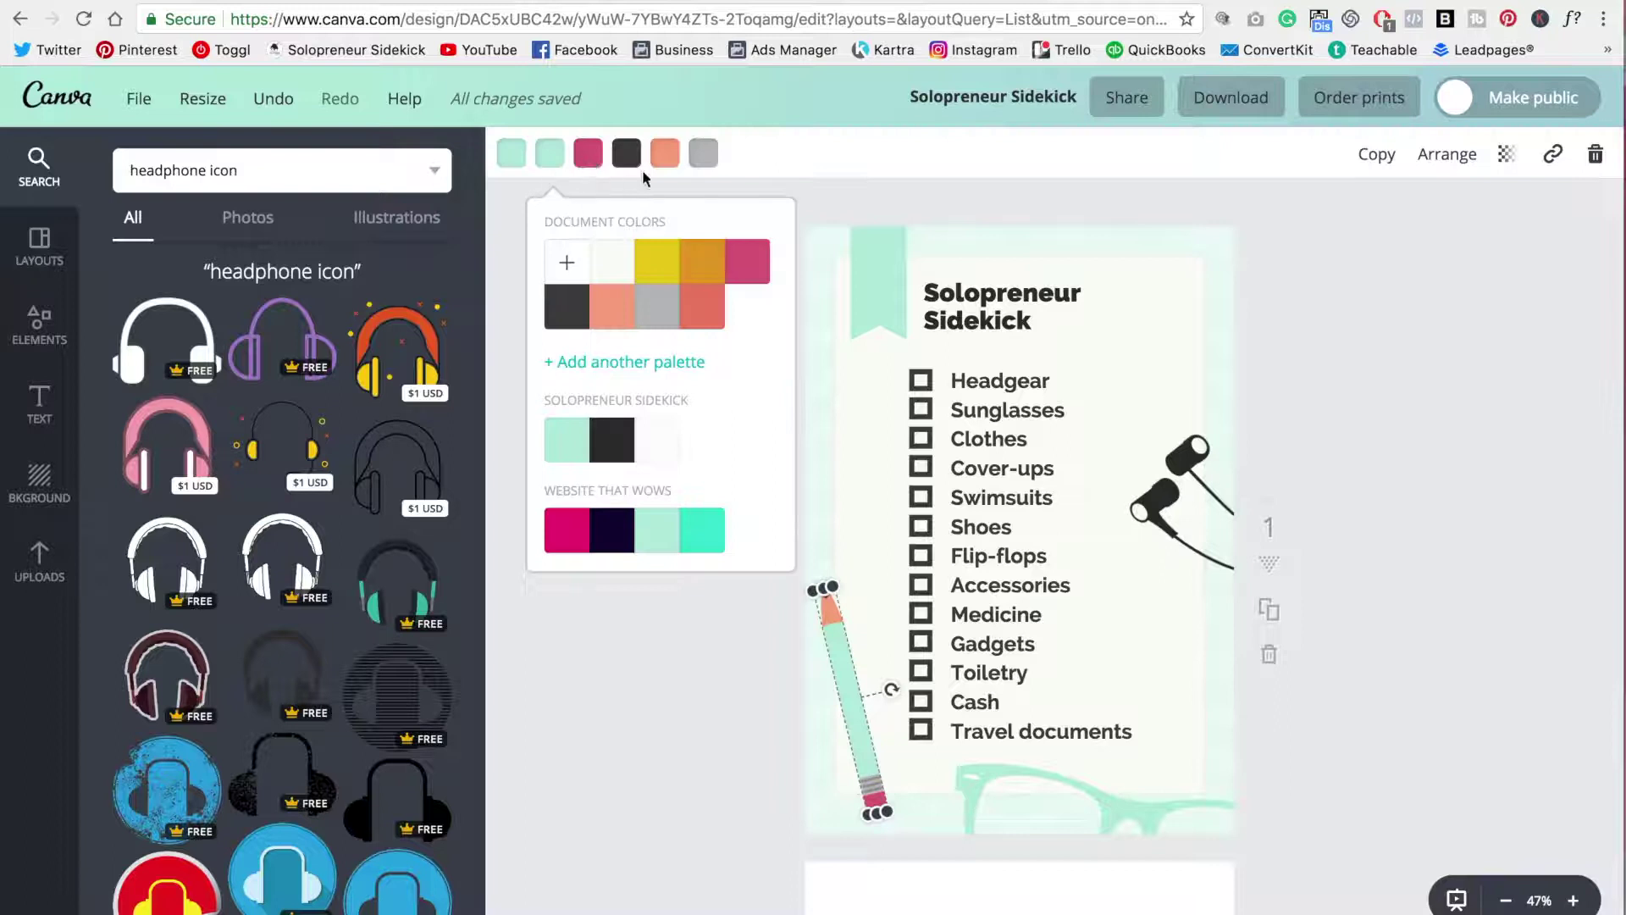
{"action": "left_click", "coordinate": [666, 155]}
{"action": "left_click", "coordinate": [730, 448]}
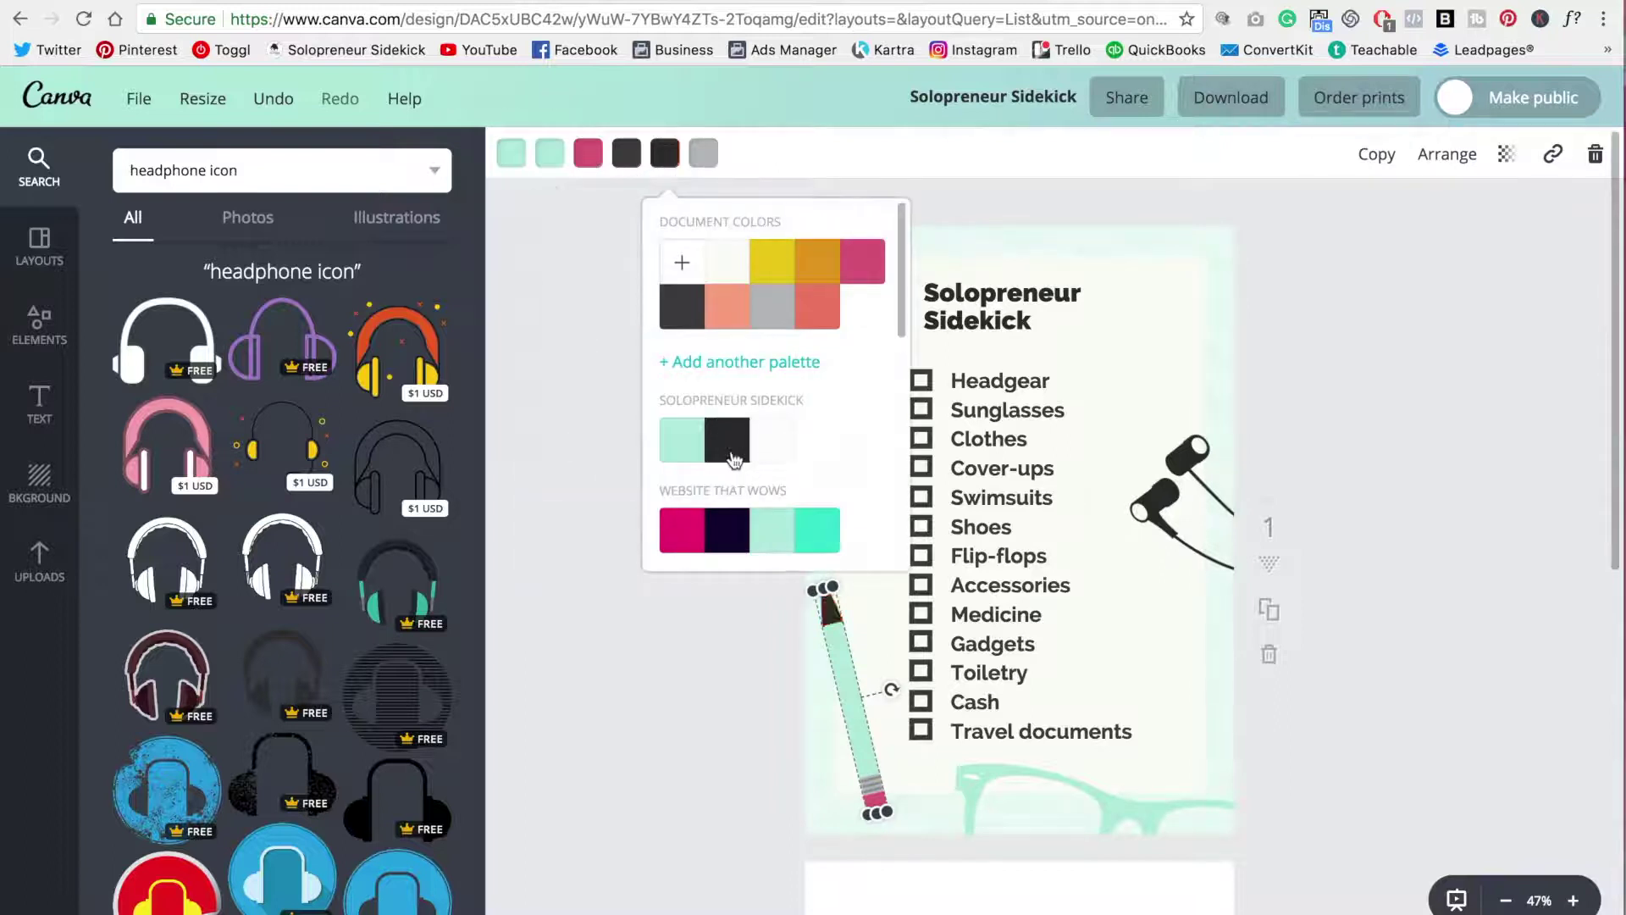
{"action": "left_click", "coordinate": [773, 457]}
{"action": "scroll", "coordinate": [773, 465], "scroll_direction": "down", "scroll_amount": 2}
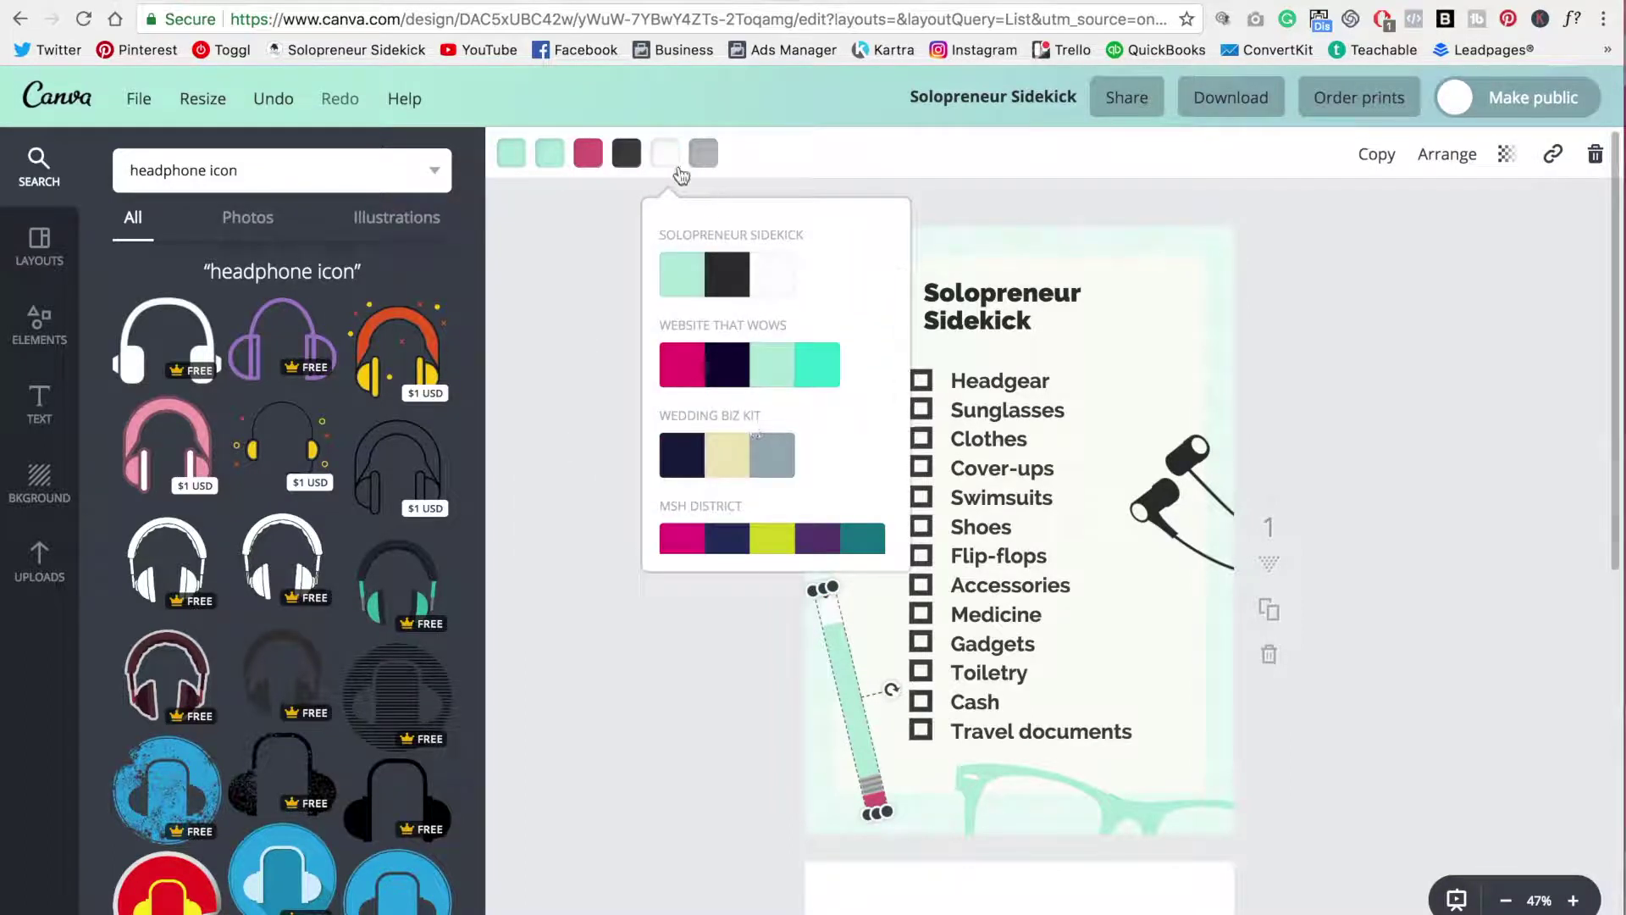
{"action": "left_click", "coordinate": [602, 215]}
{"action": "left_click", "coordinate": [552, 323]}
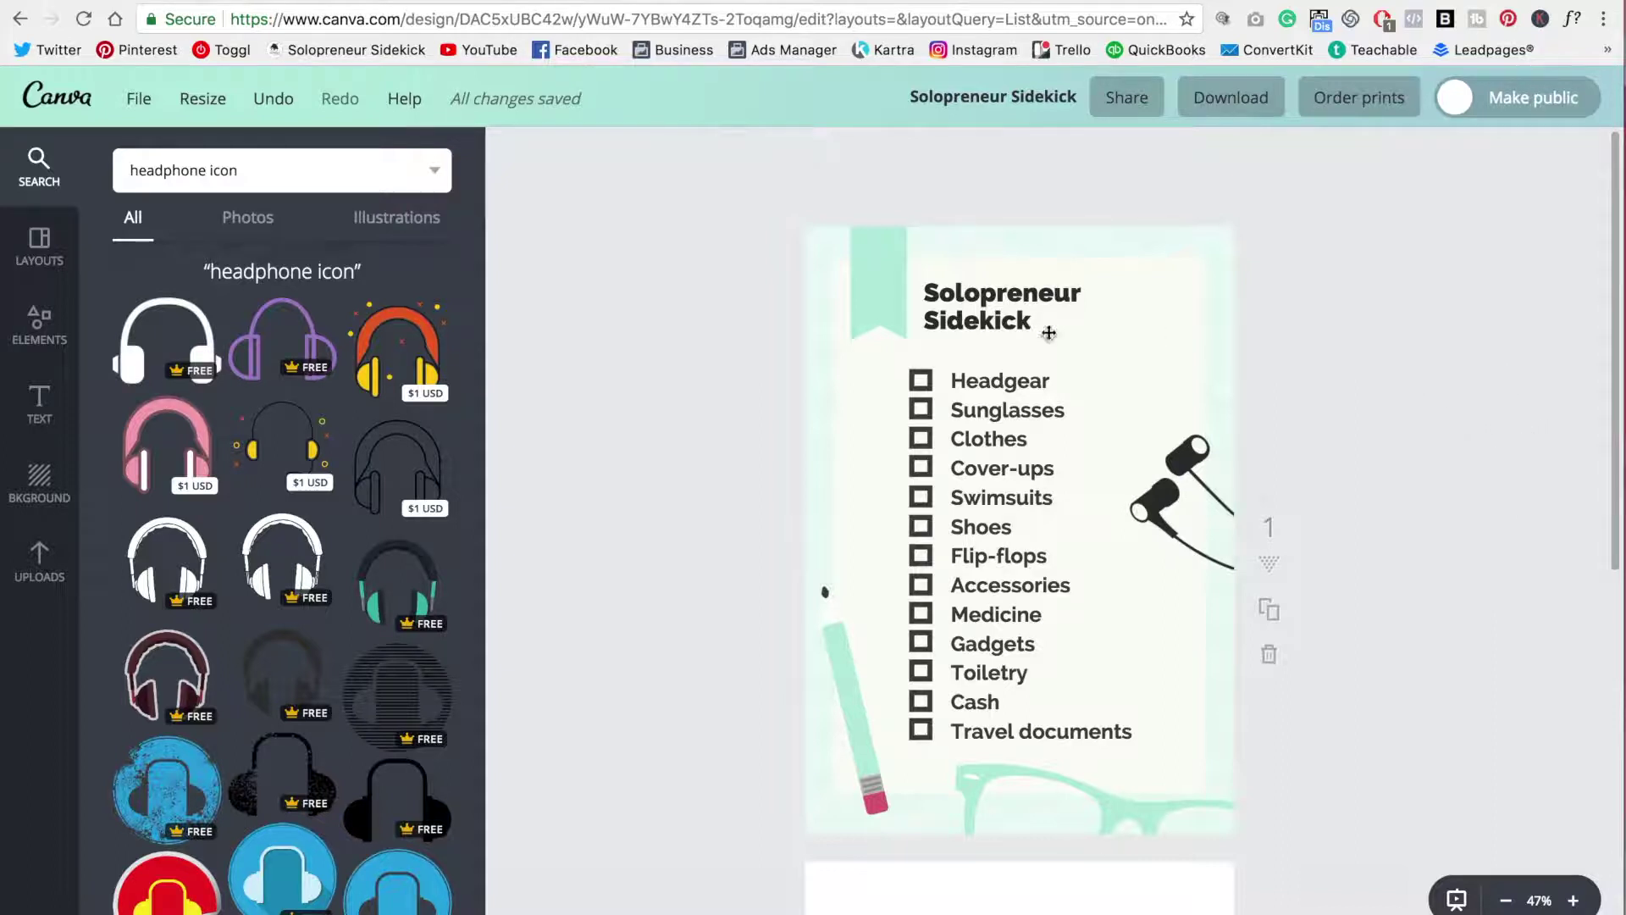
- Set the Solopreneur Sidekick title in bold Cooper Hewitt
{"action": "left_click", "coordinate": [1116, 297]}
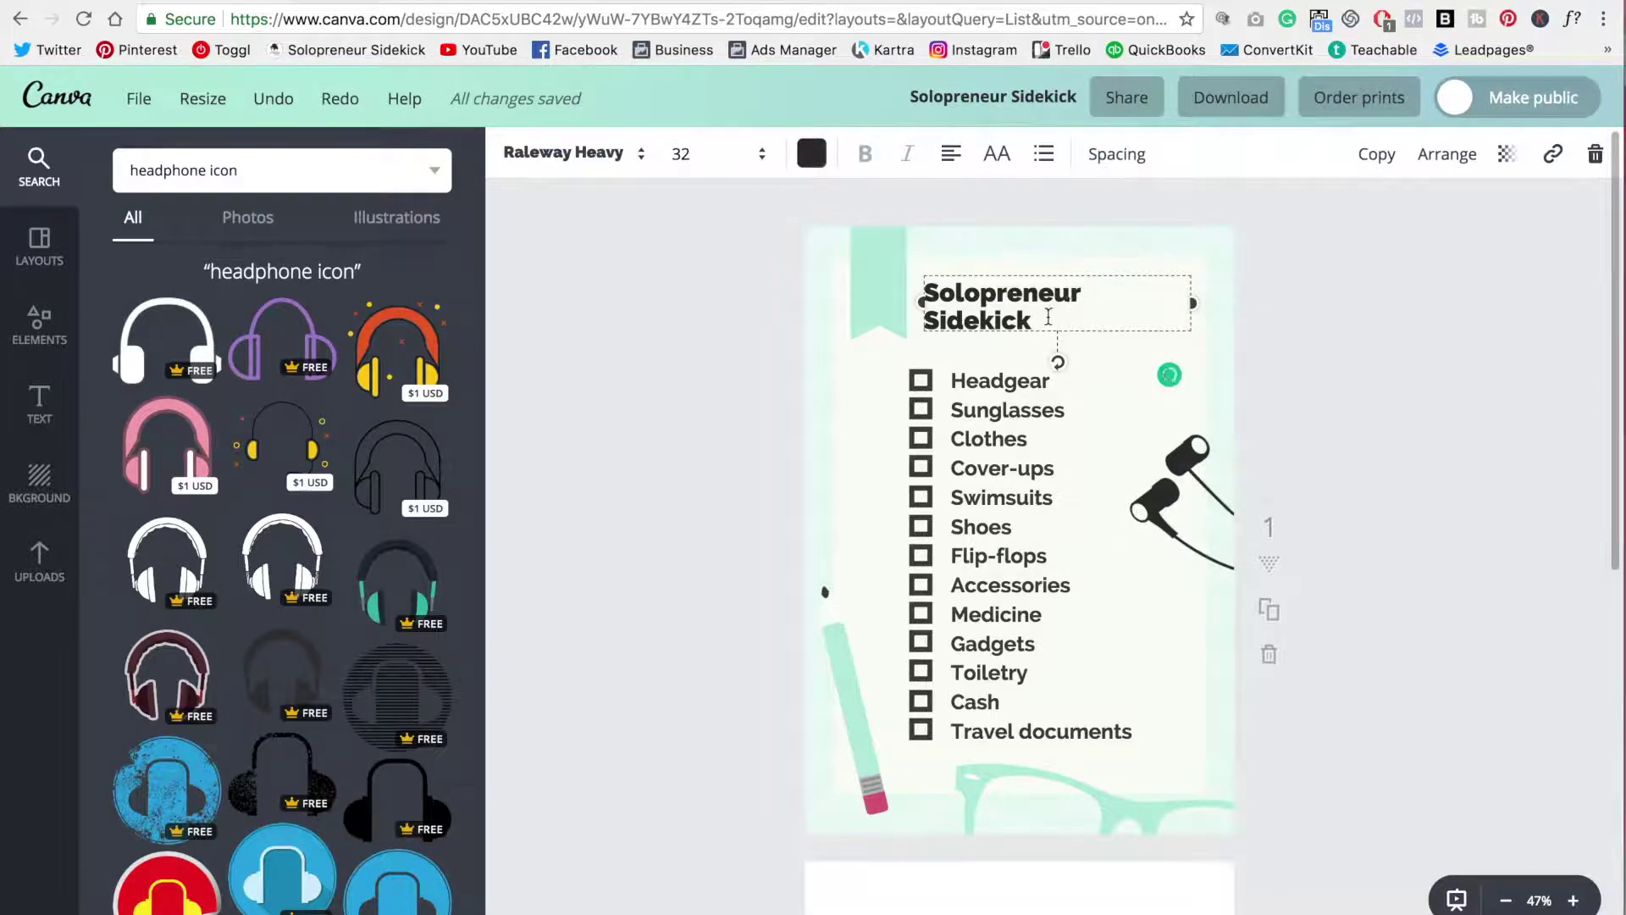
{"action": "left_click_drag", "start_coordinate": [1029, 319], "coordinate": [913, 297]}
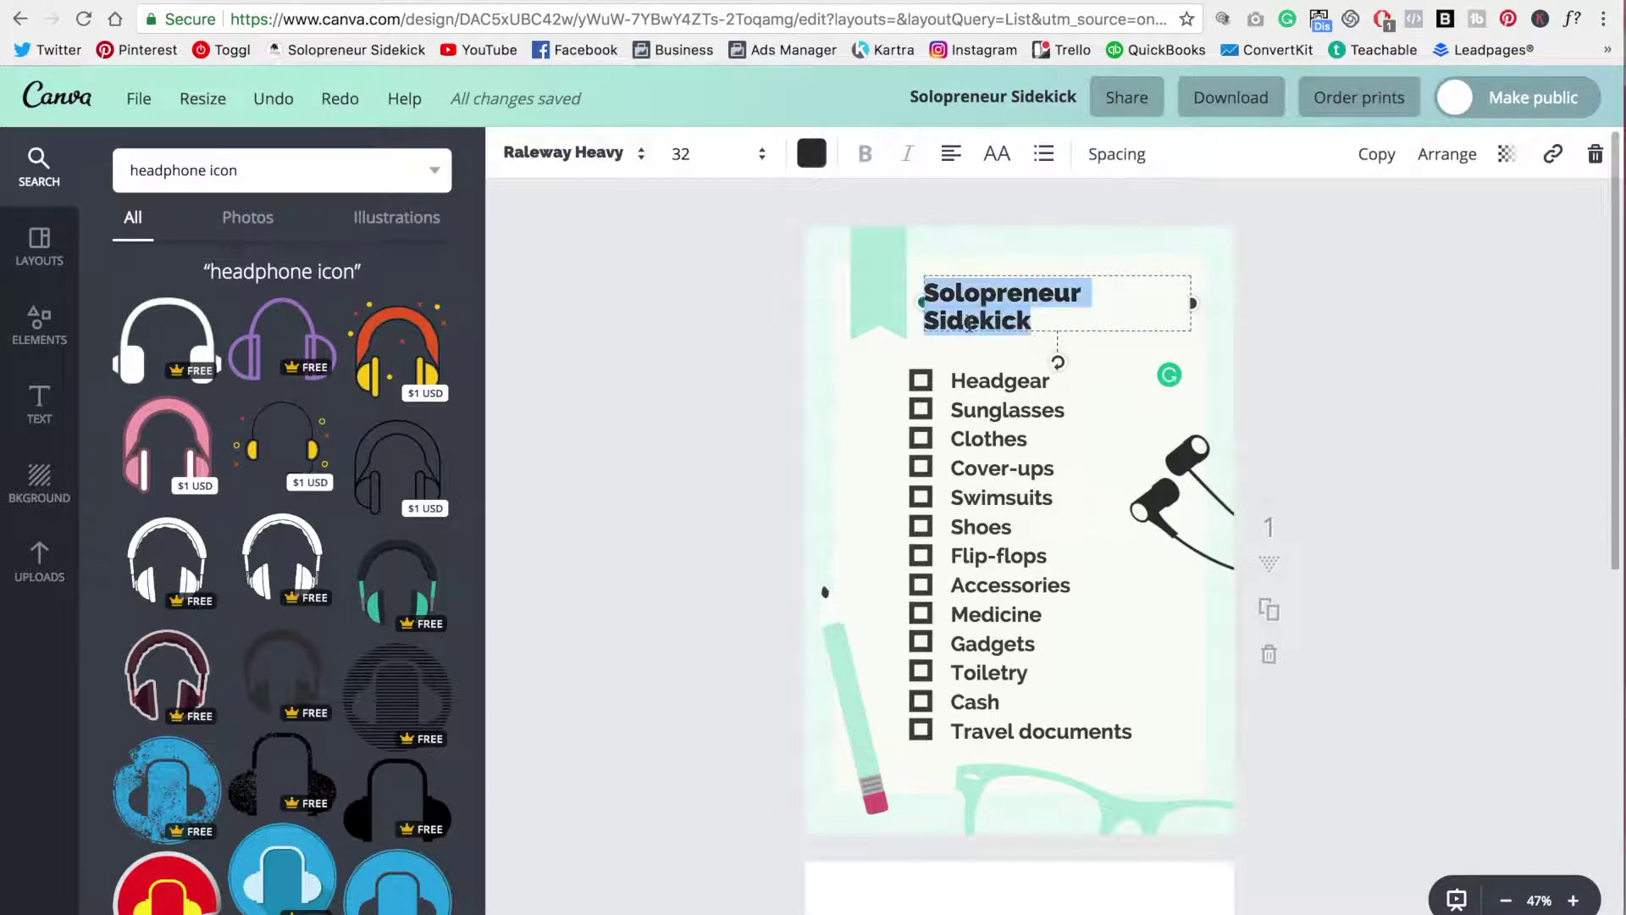
{"action": "left_click", "coordinate": [606, 155]}
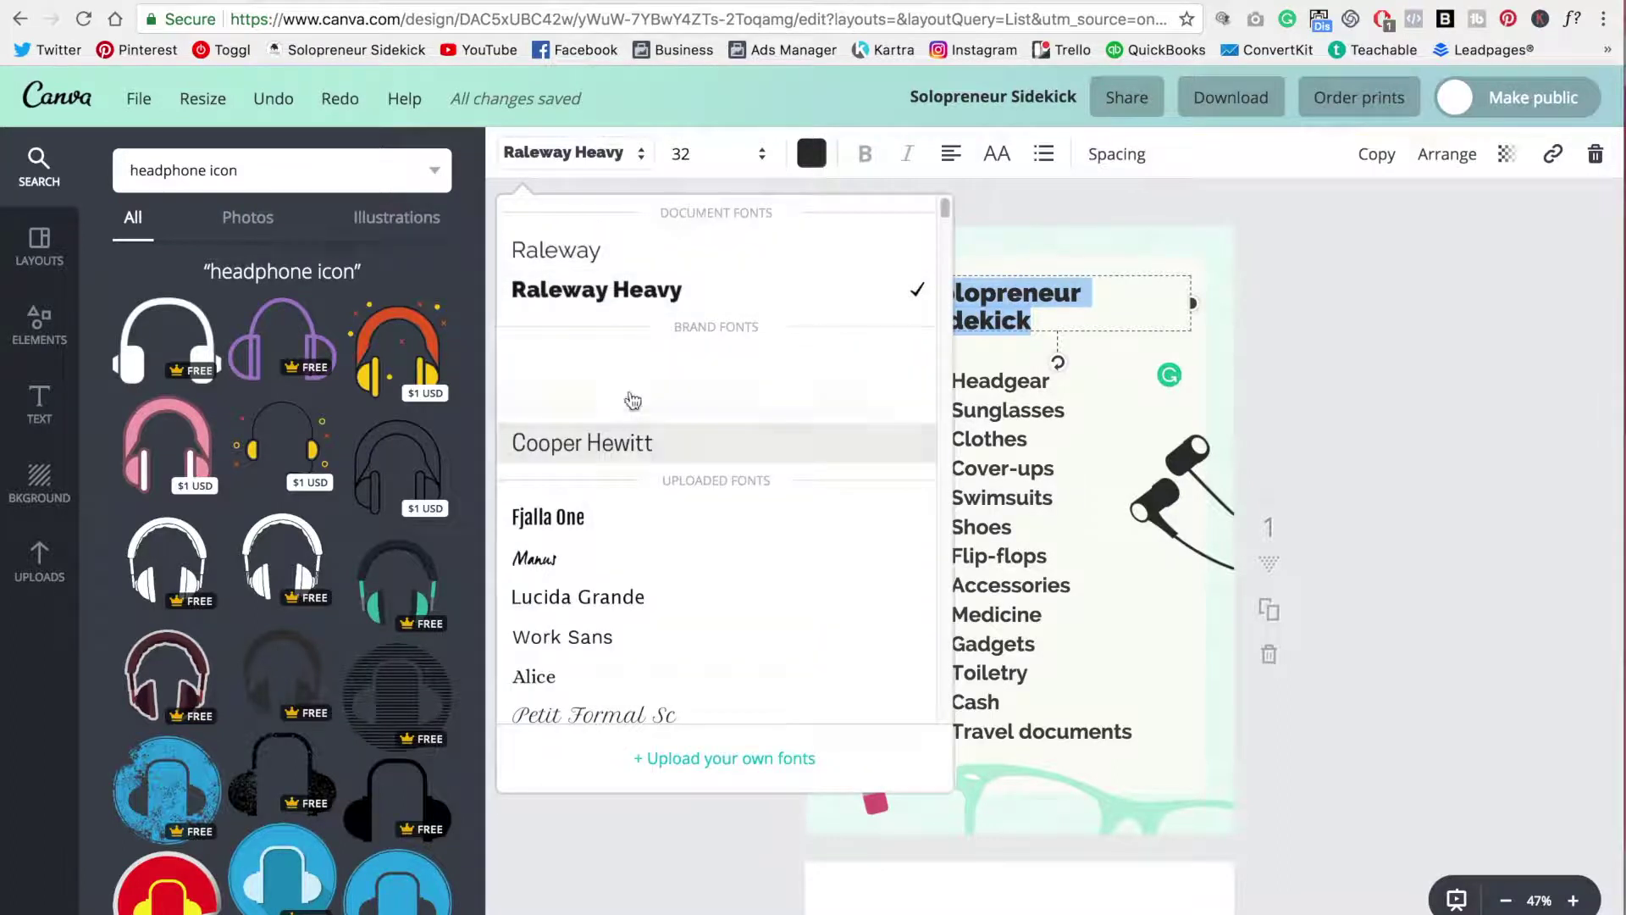
{"action": "left_click", "coordinate": [642, 453]}
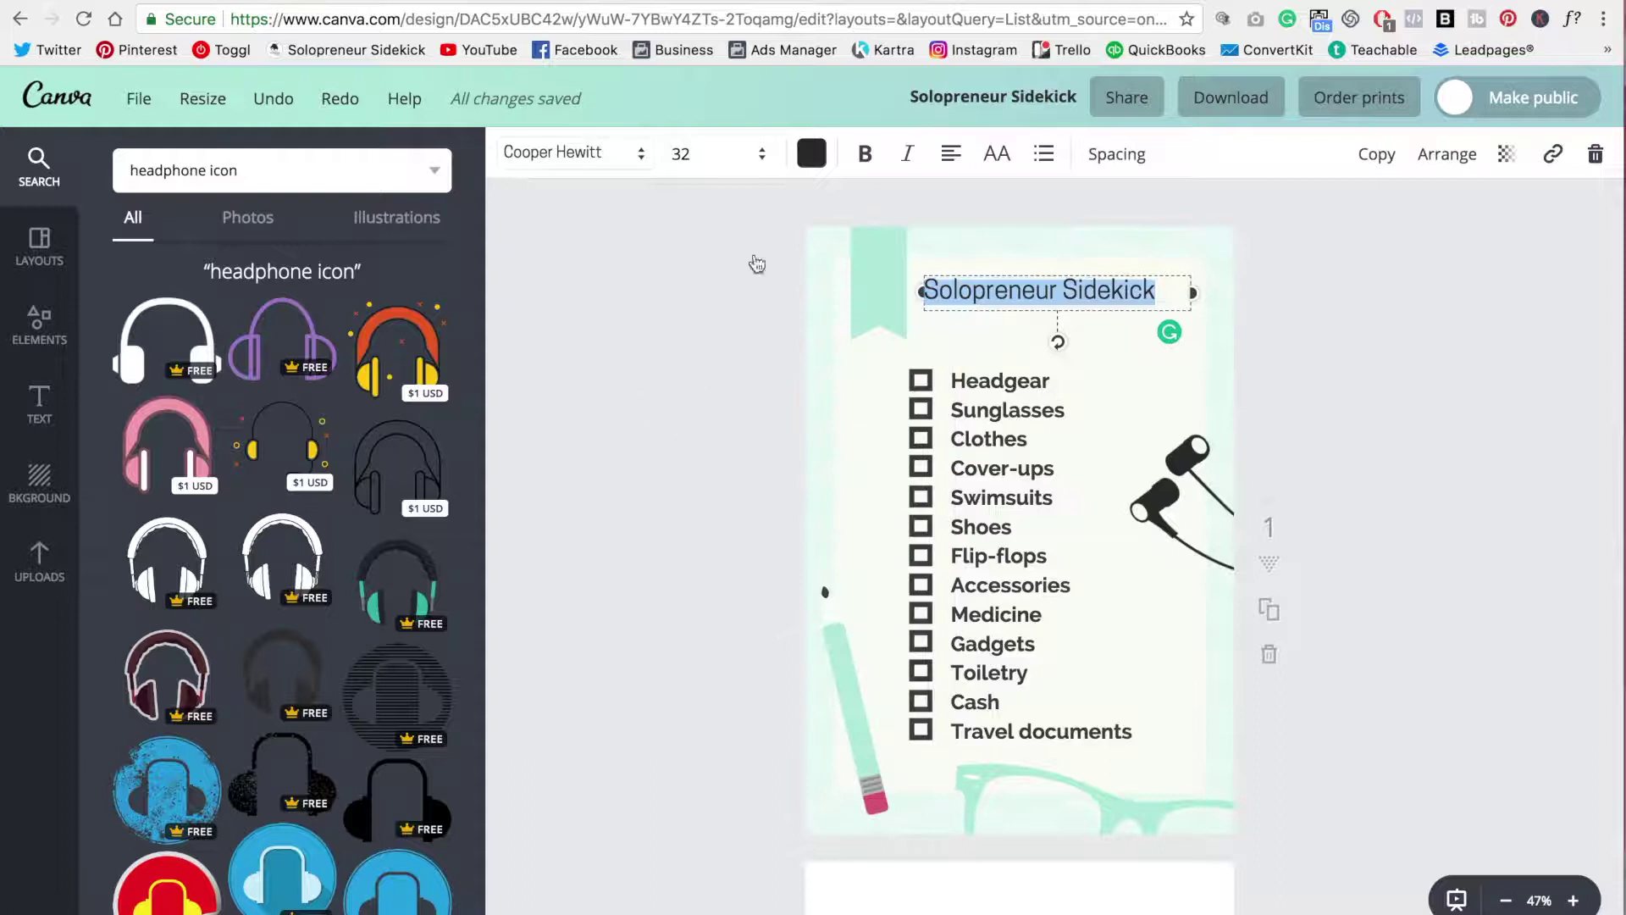
{"action": "left_click", "coordinate": [864, 153]}
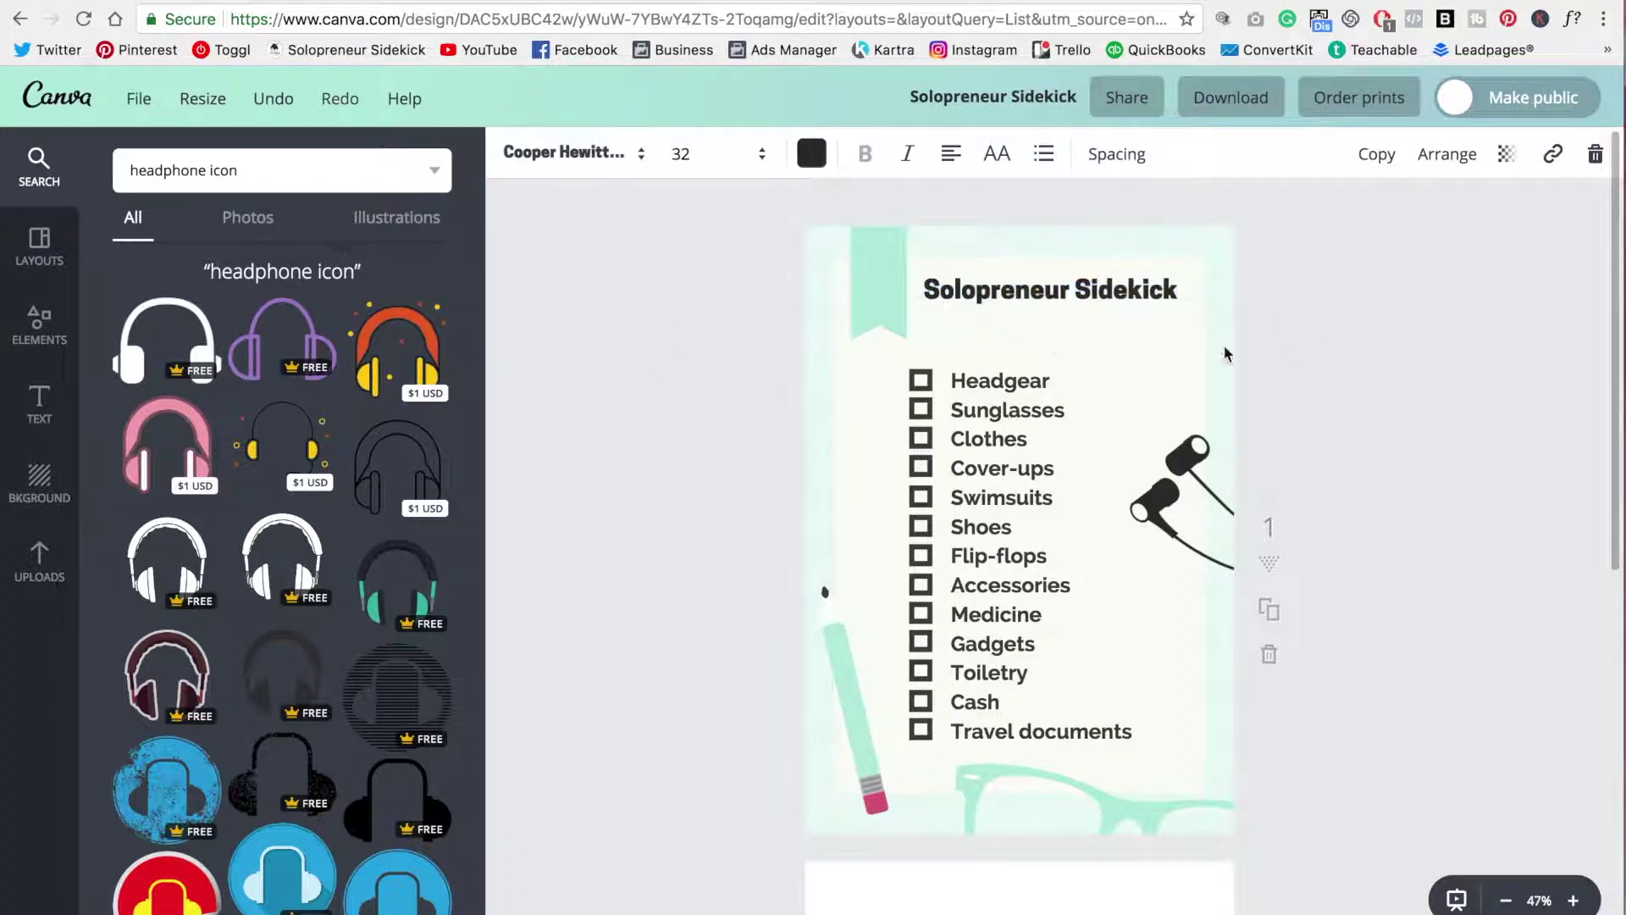
- Change all checklist items to regular, non-bold Cooper Hewitt
{"action": "left_click", "coordinate": [1003, 381]}
{"action": "key", "text": "ctrl+a"}
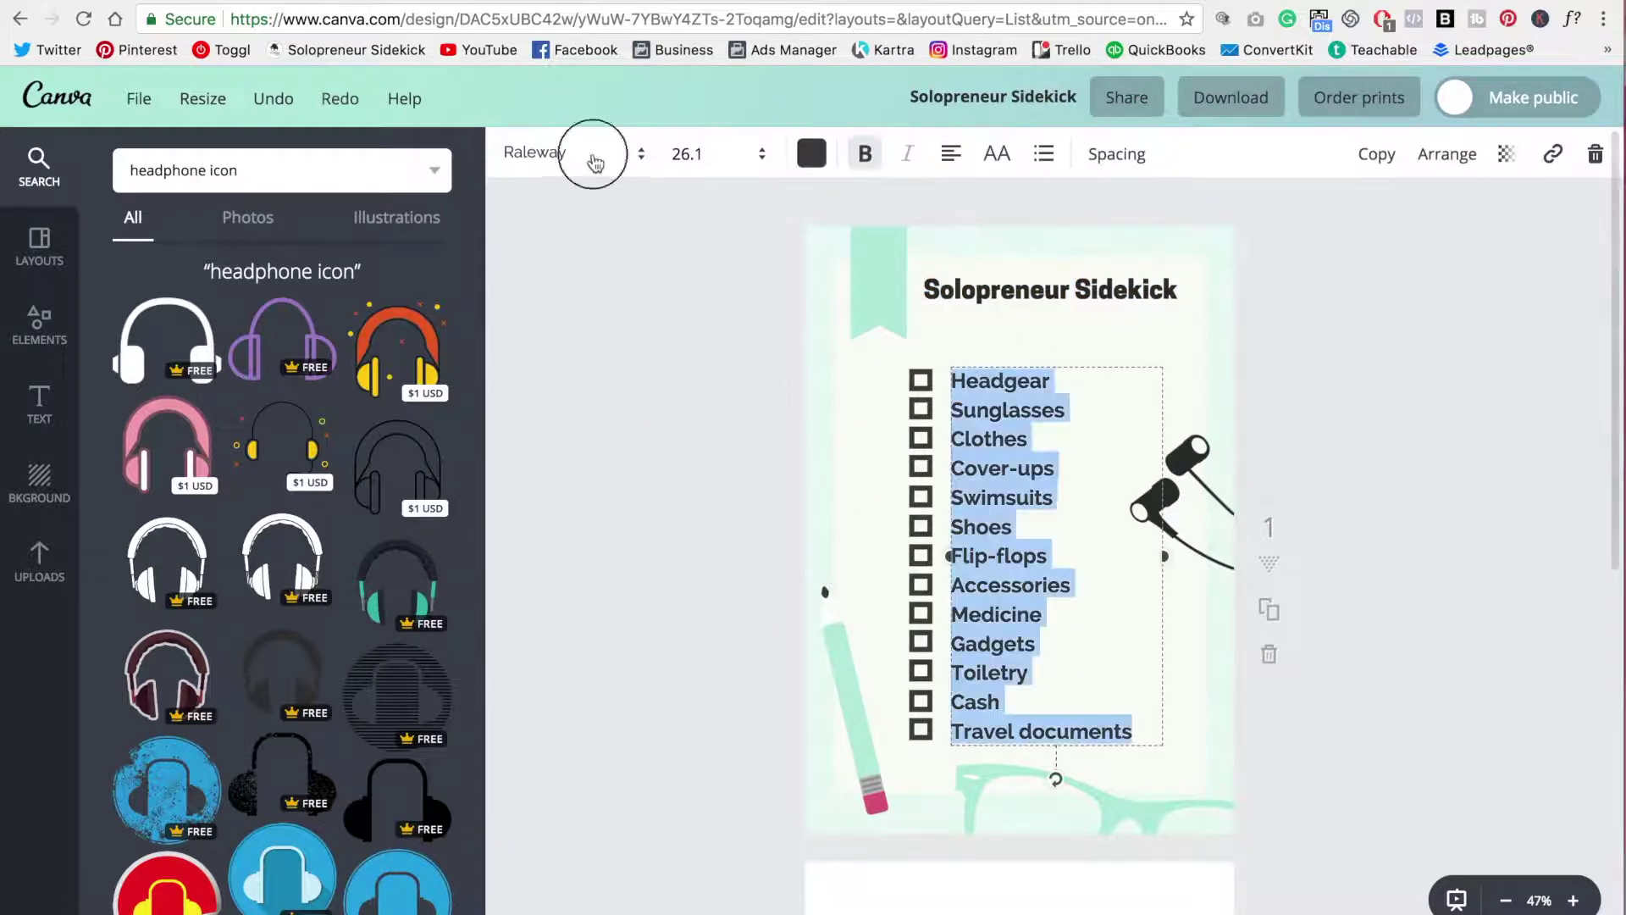
{"action": "left_click", "coordinate": [598, 153]}
{"action": "left_click", "coordinate": [612, 453]}
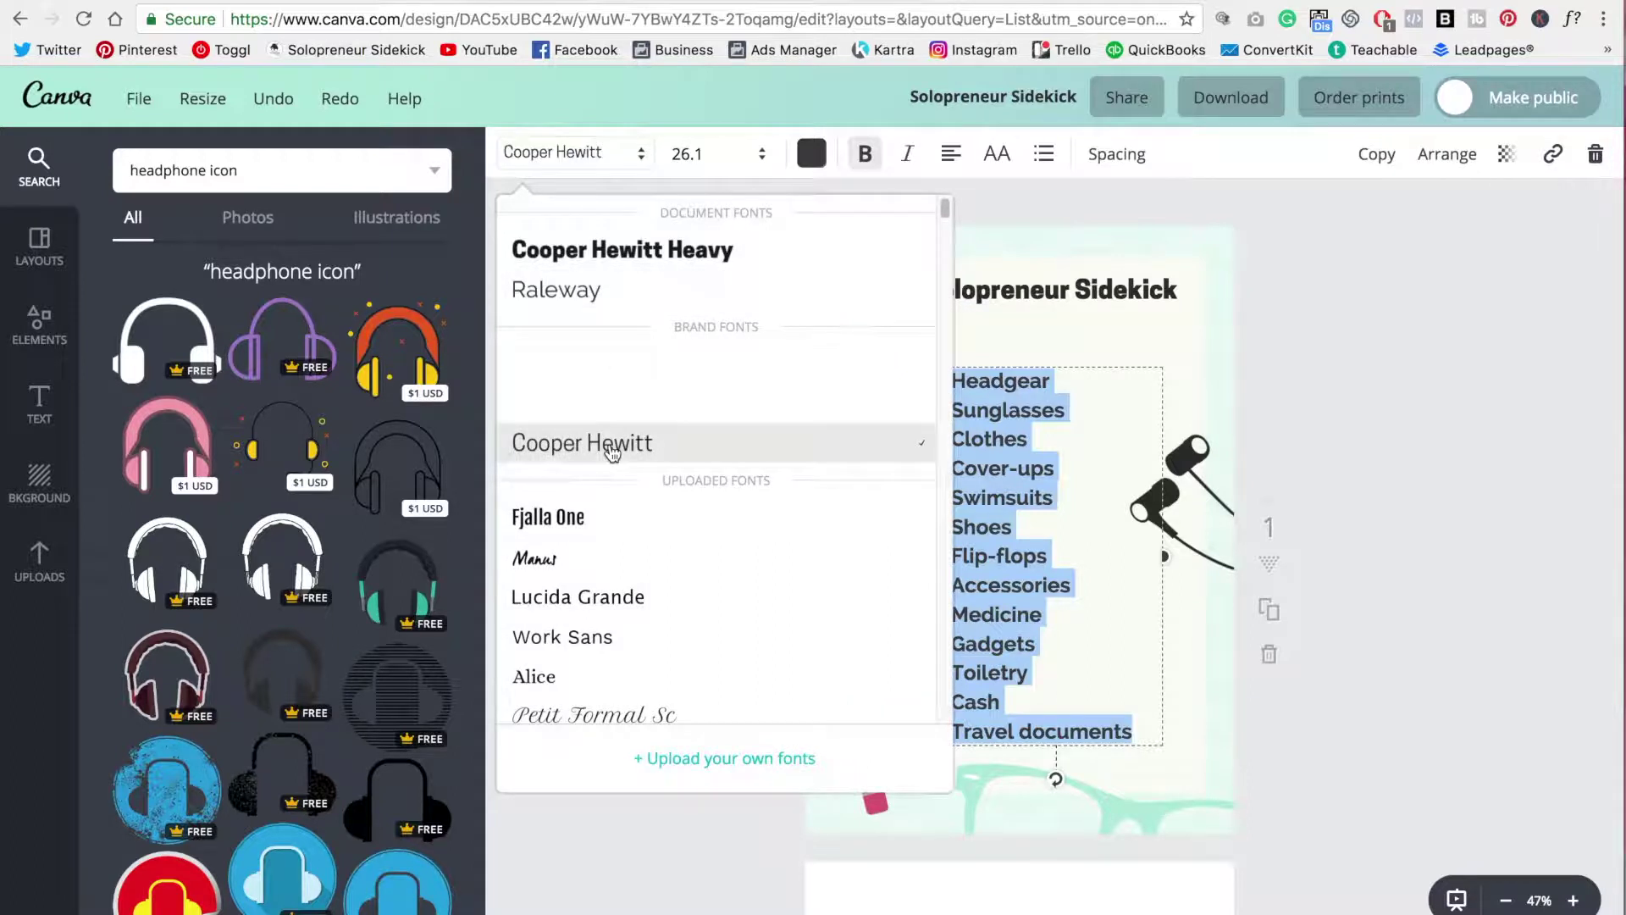
{"action": "left_click", "coordinate": [864, 155]}
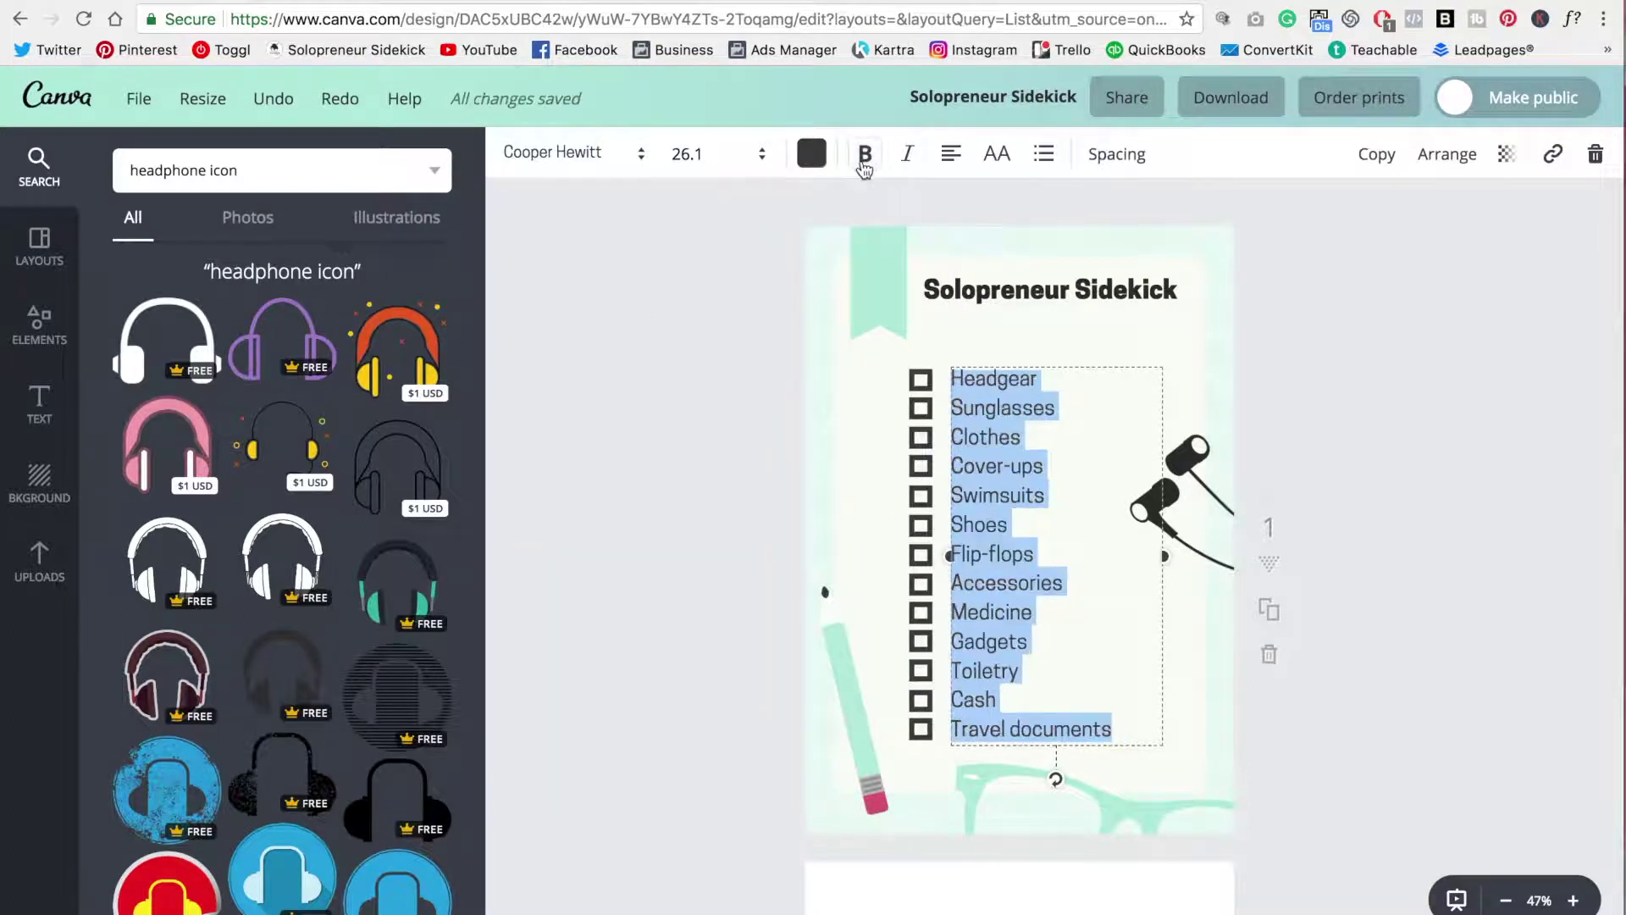
{"action": "left_click", "coordinate": [1494, 343]}
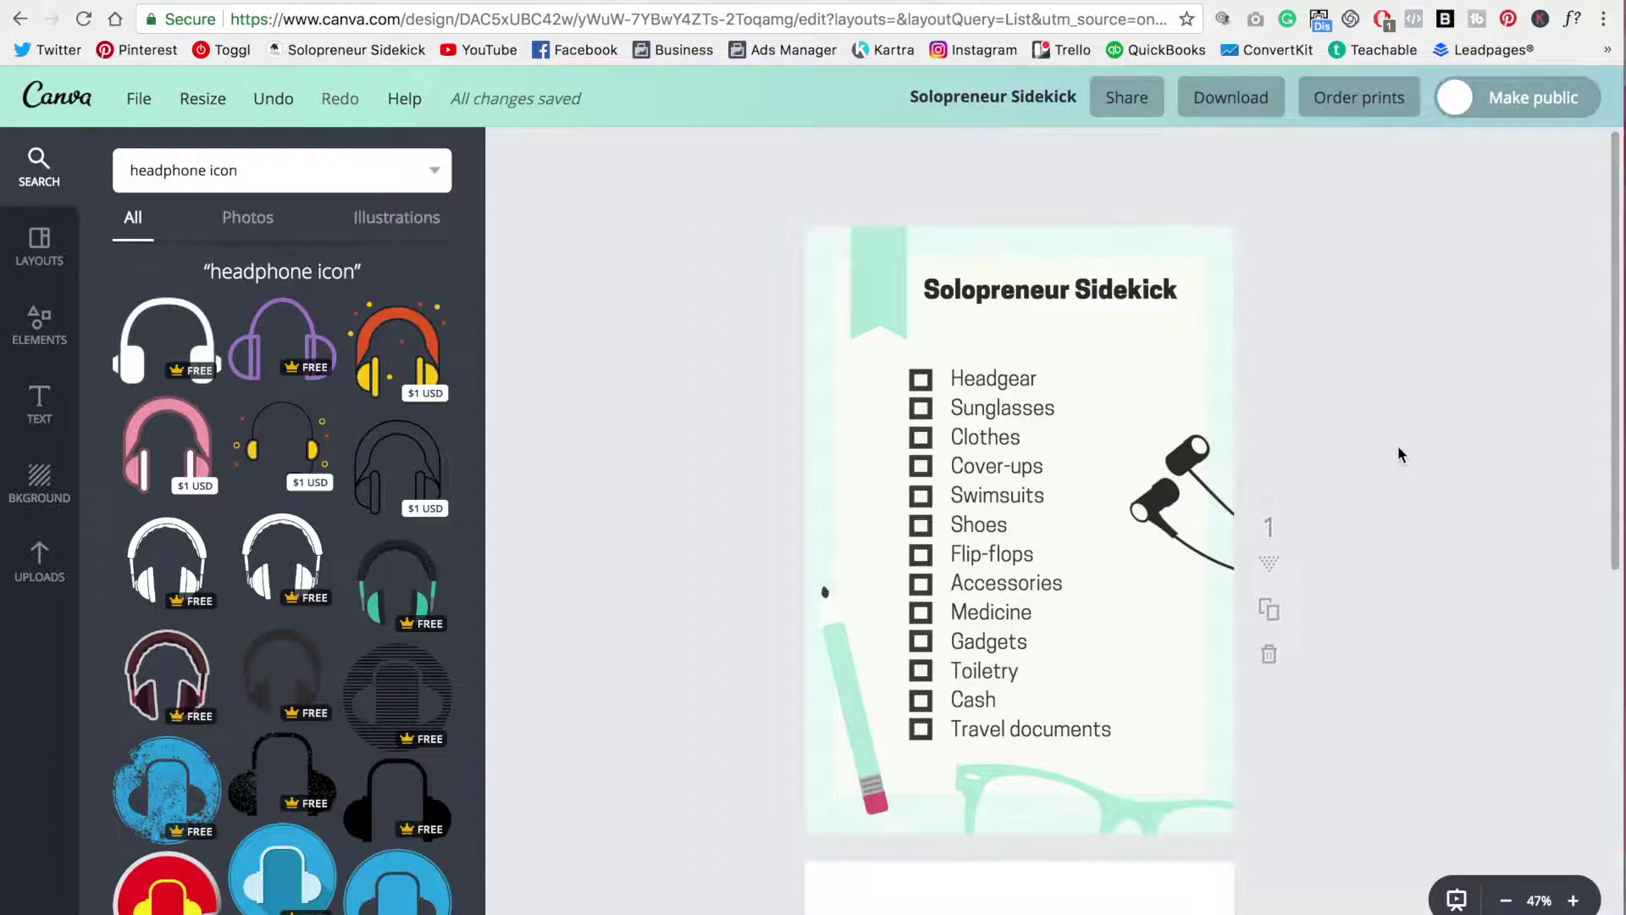
- Delete the empty page 2 below the checklist page
{"action": "scroll", "coordinate": [1398, 445], "scroll_direction": "down", "scroll_amount": 5}
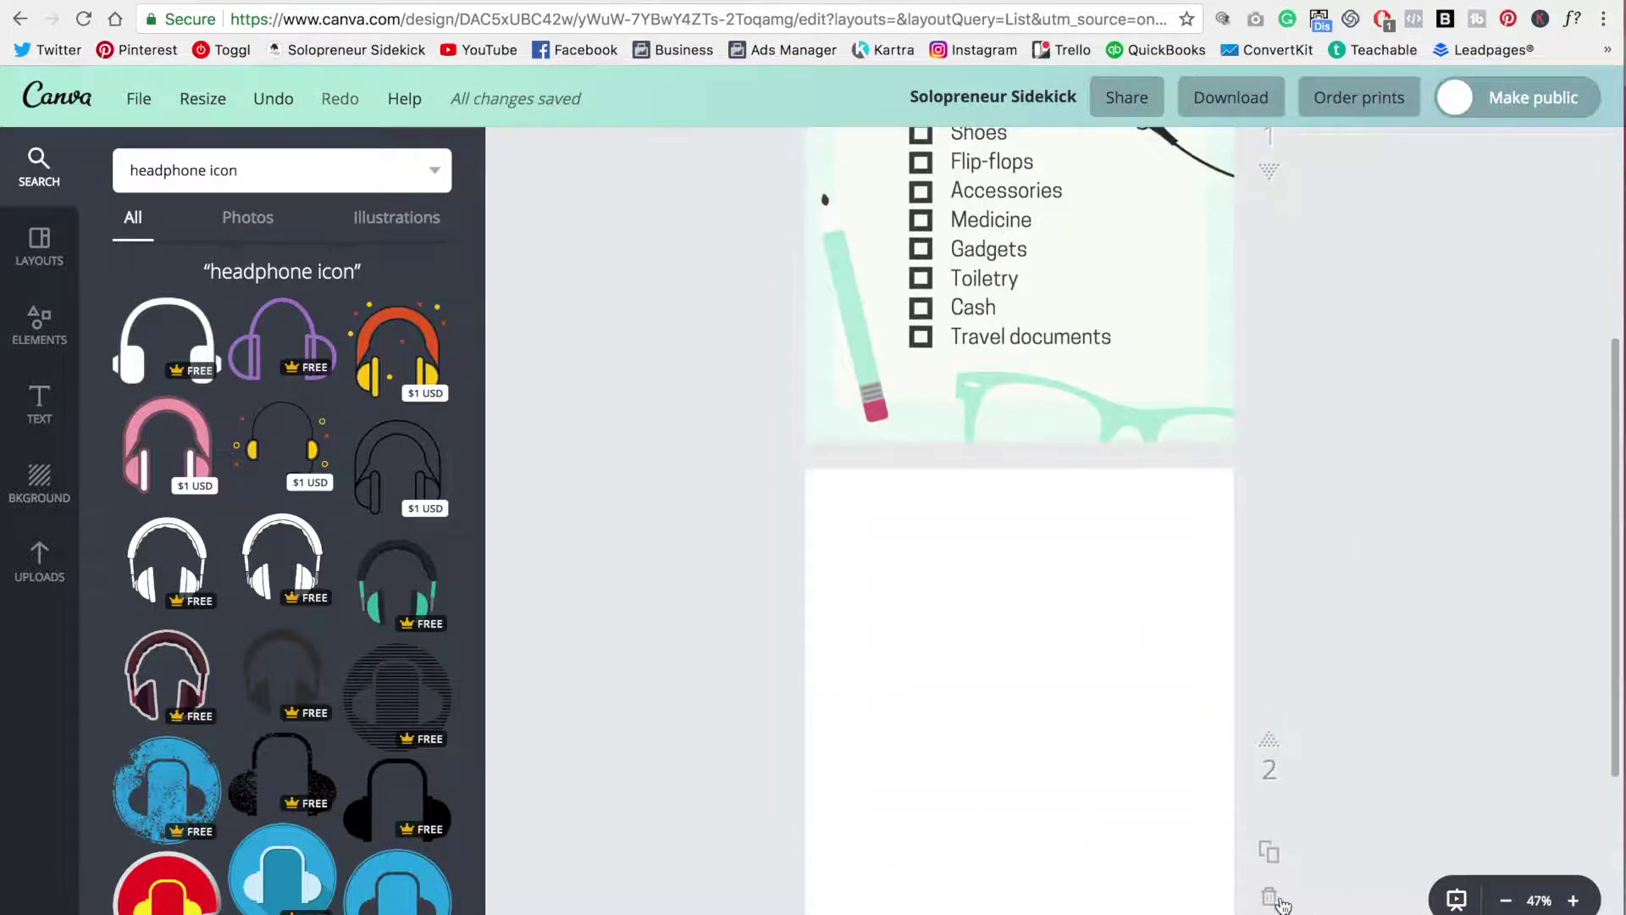
{"action": "left_click", "coordinate": [1270, 899]}
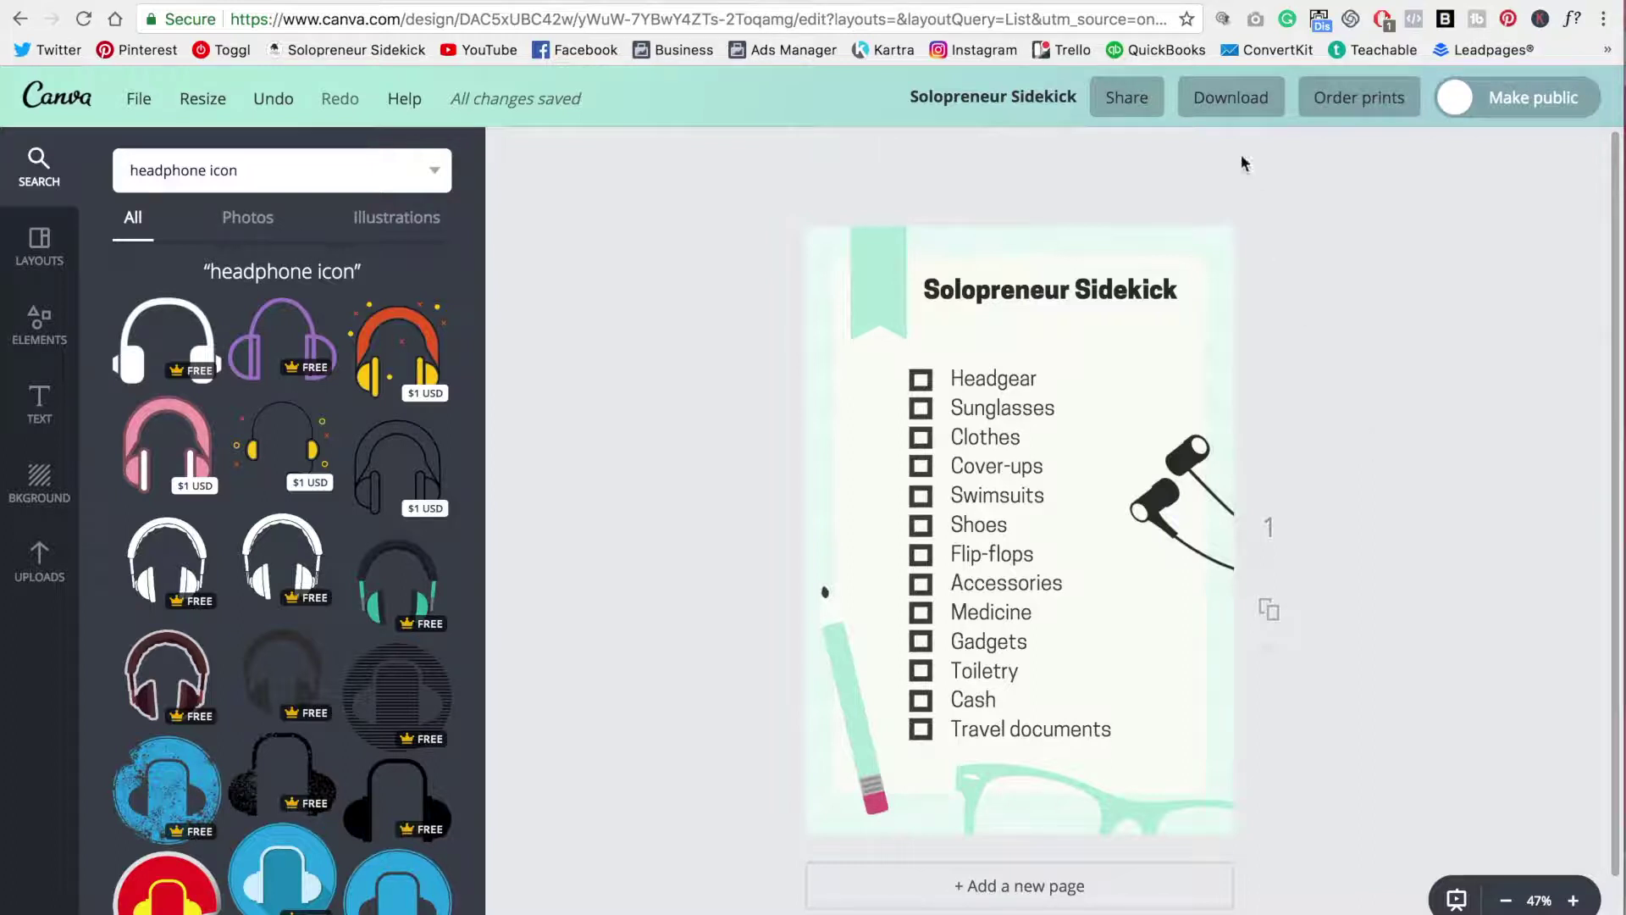
- Download the checklist design as a PDF - Standard file
{"action": "left_click", "coordinate": [1228, 100]}
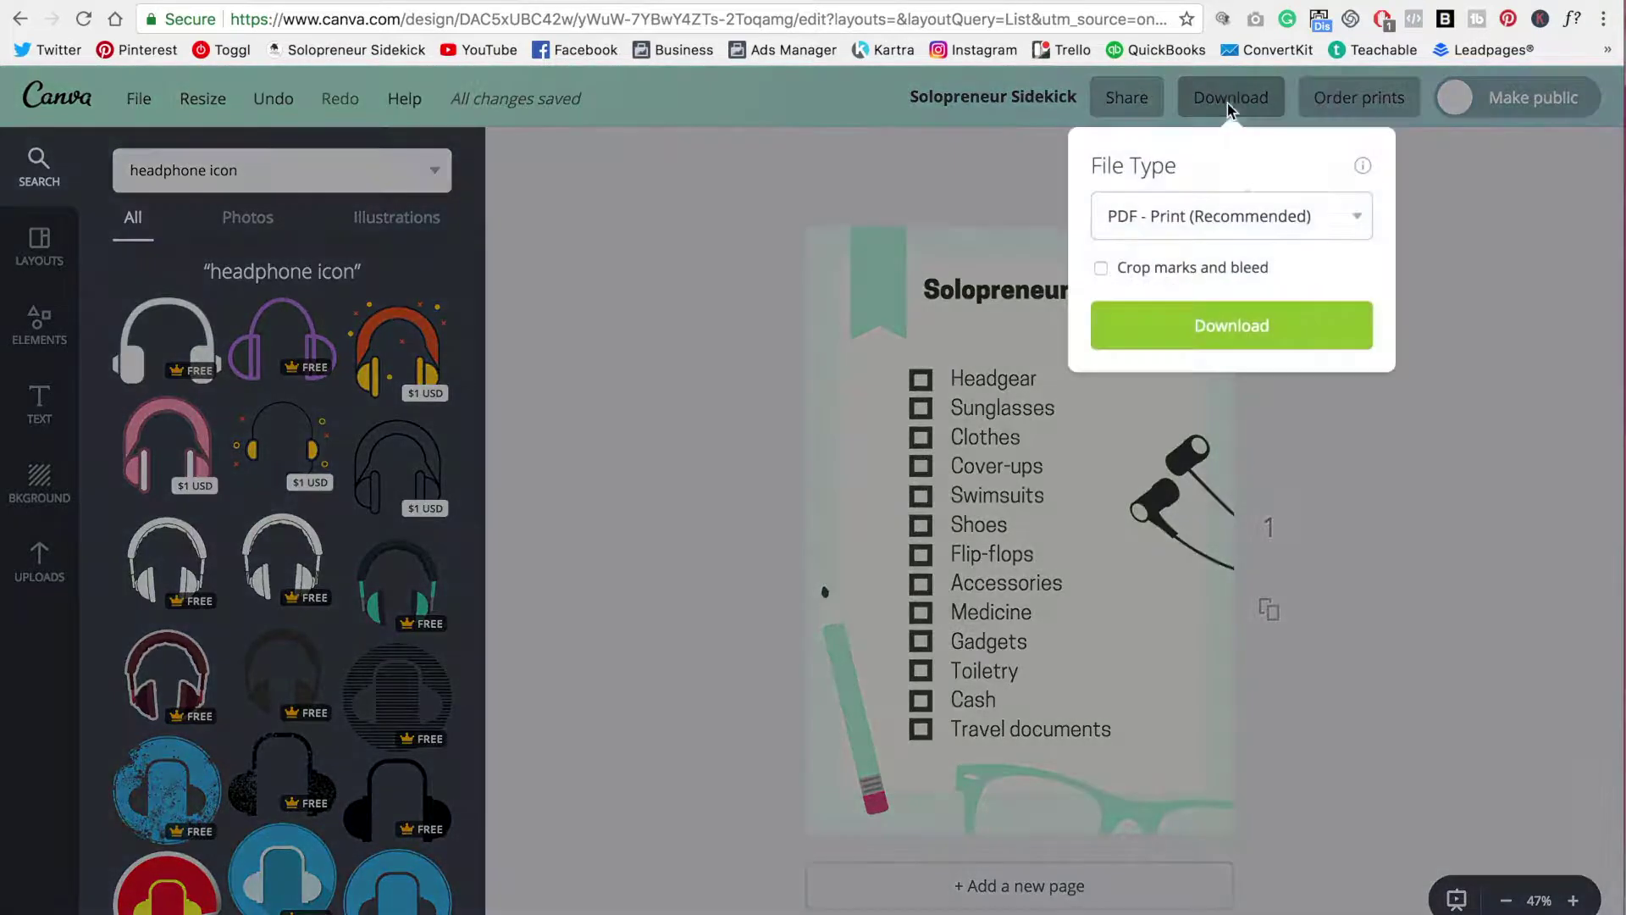
{"action": "left_click", "coordinate": [1260, 218]}
{"action": "left_click", "coordinate": [1250, 194]}
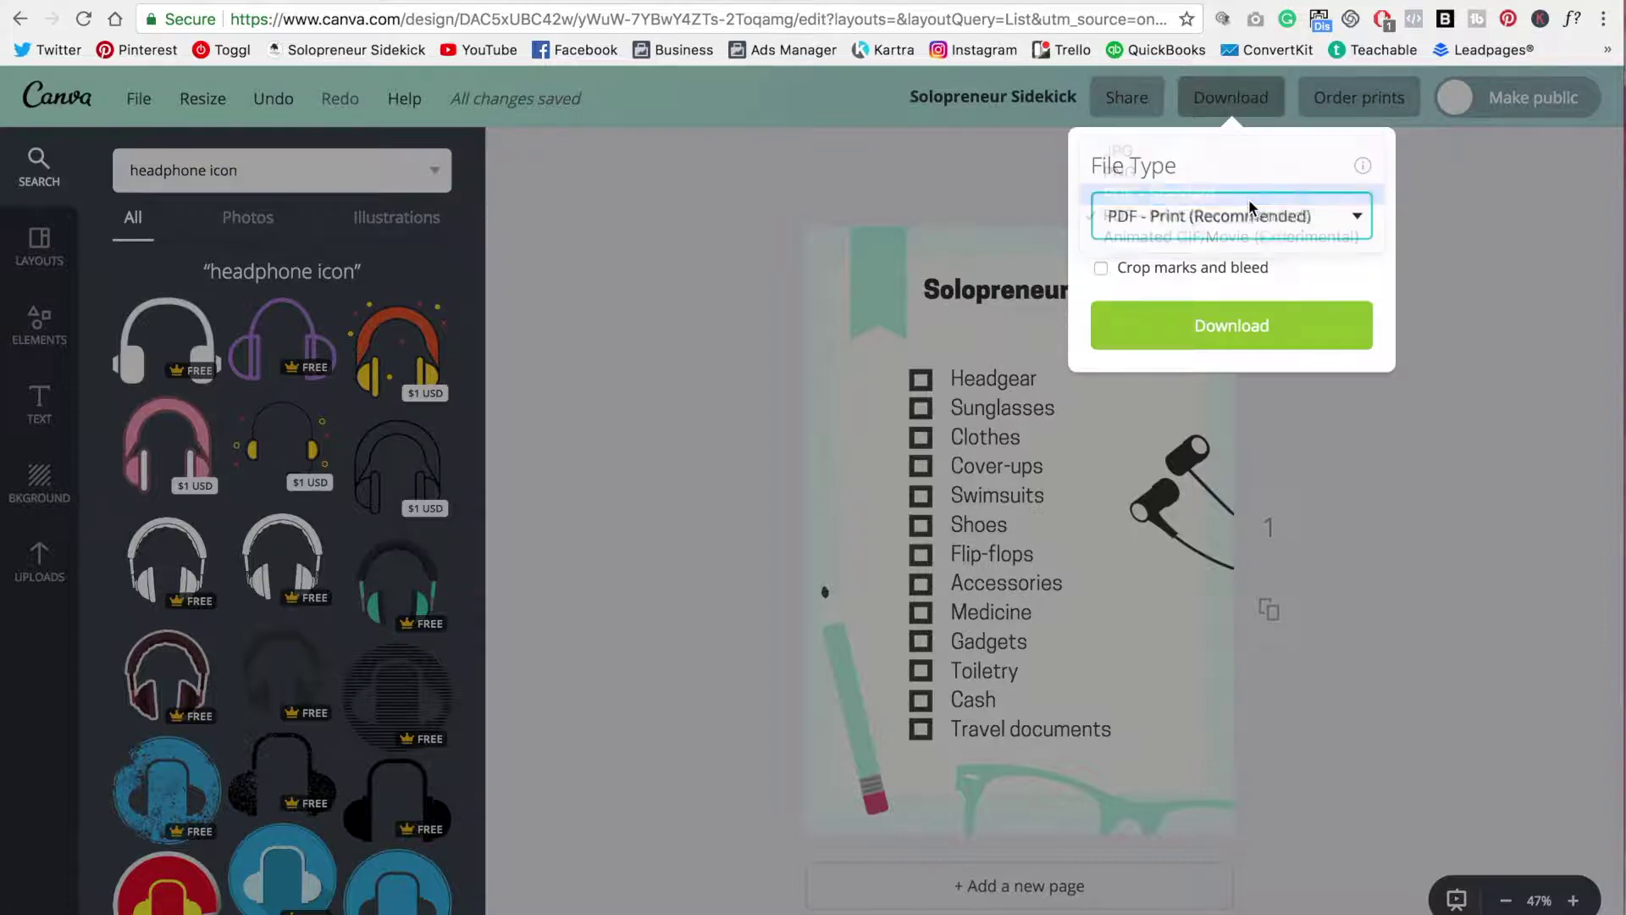
{"action": "left_click", "coordinate": [1252, 280]}
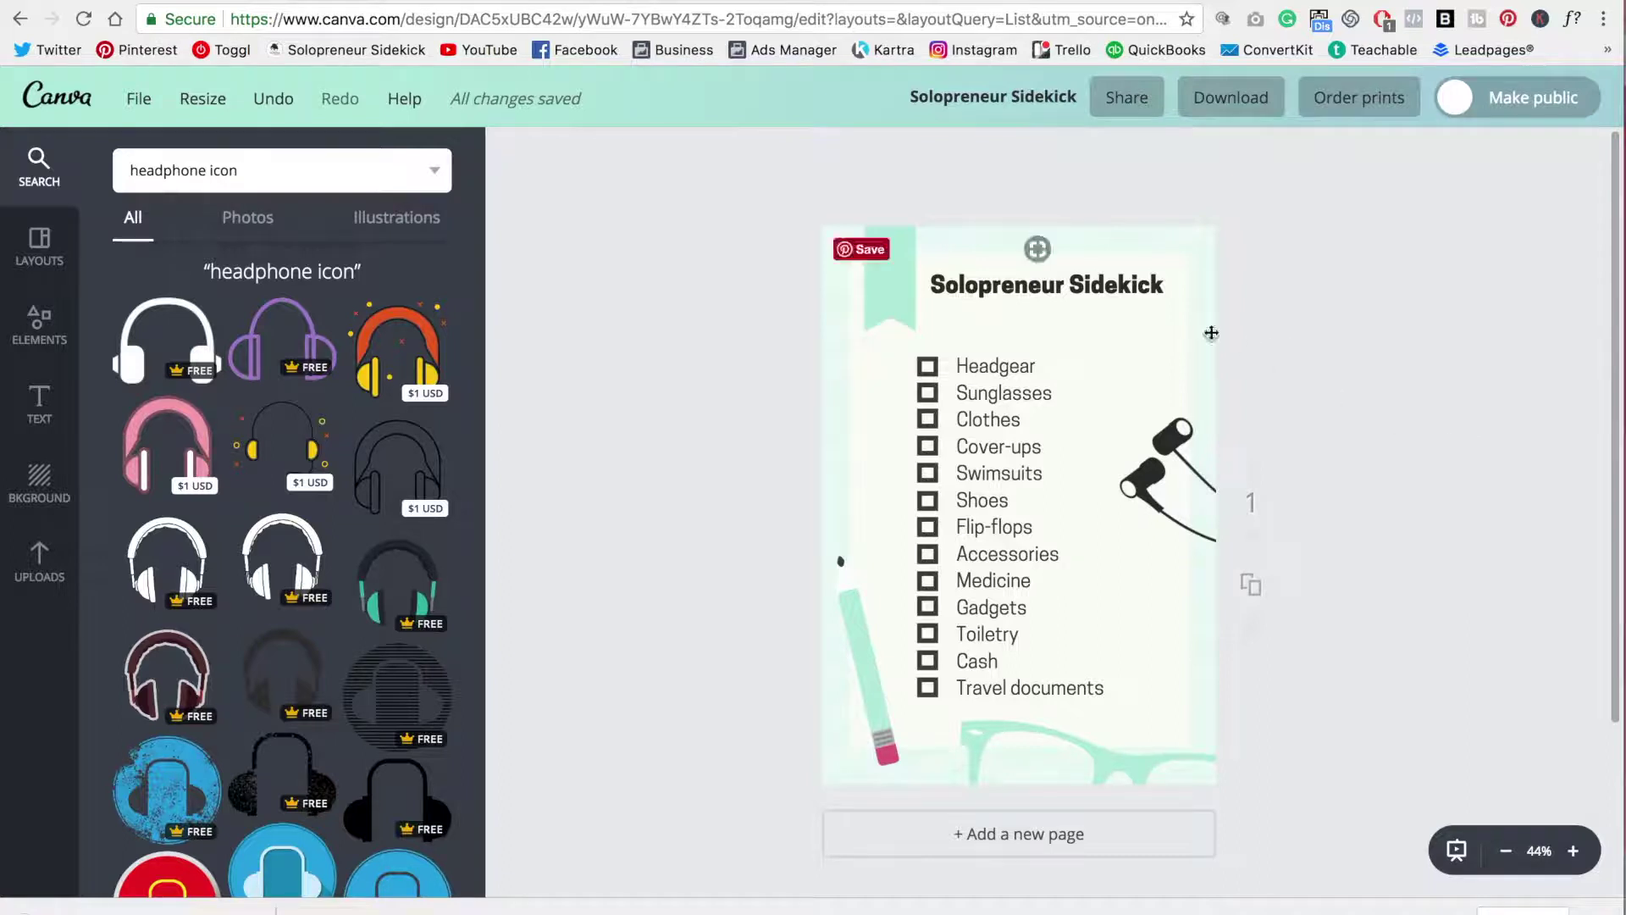
- Delete the earbuds graphic and the pencil illustration from the checklist page
{"action": "left_click", "coordinate": [1174, 471]}
{"action": "key", "text": "Delete"}
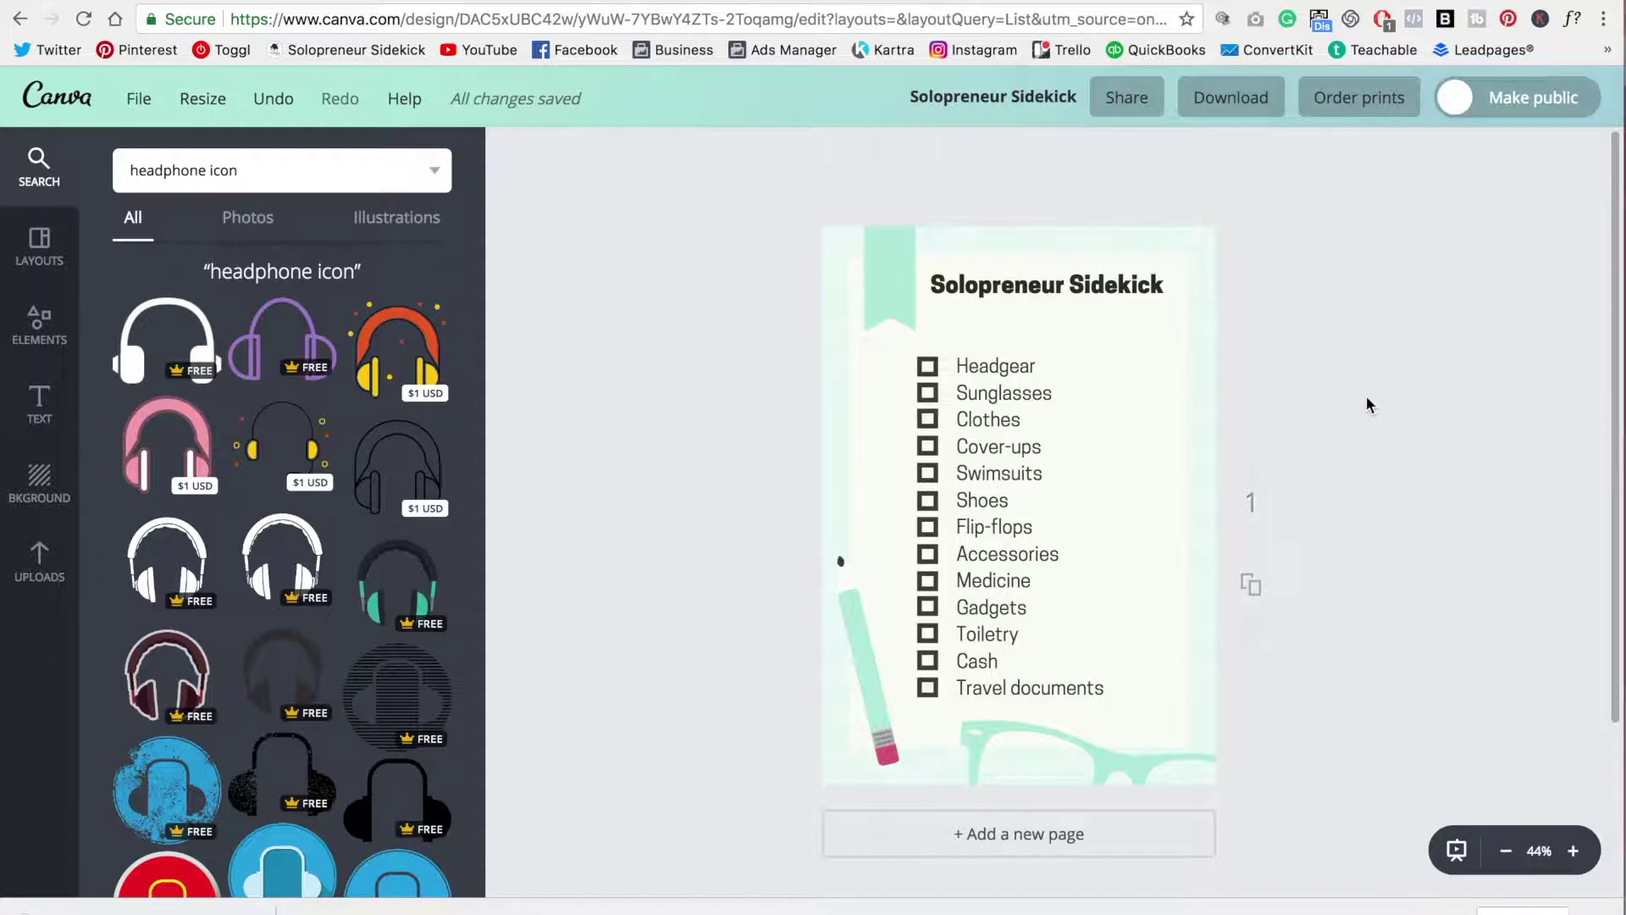
{"action": "left_click", "coordinate": [869, 641]}
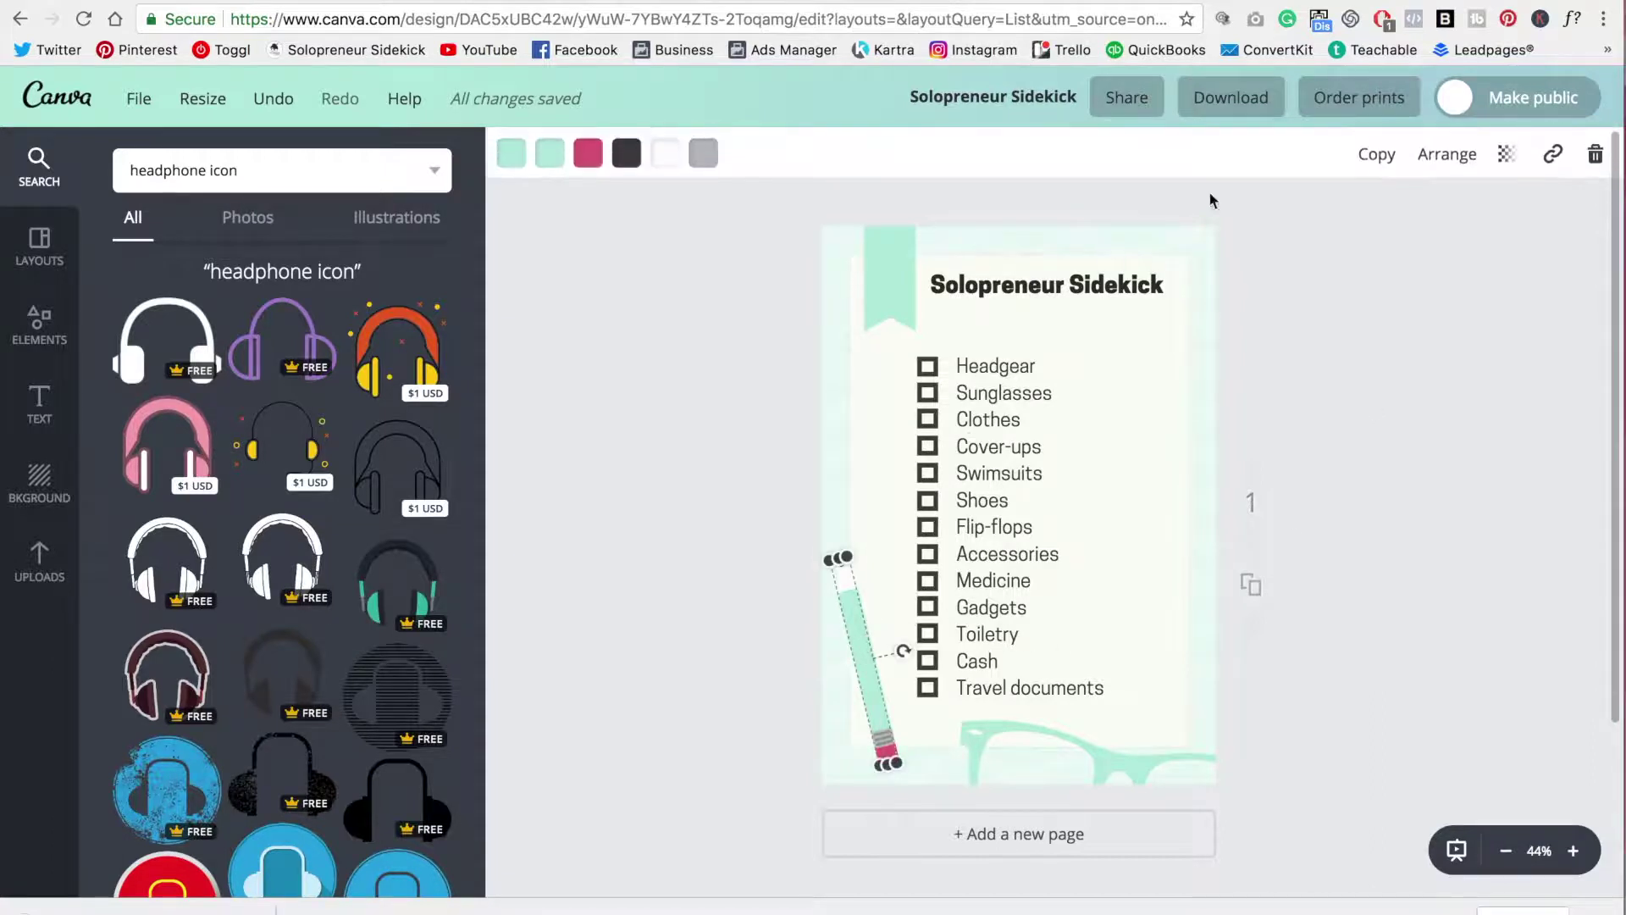
{"action": "left_click", "coordinate": [1595, 156]}
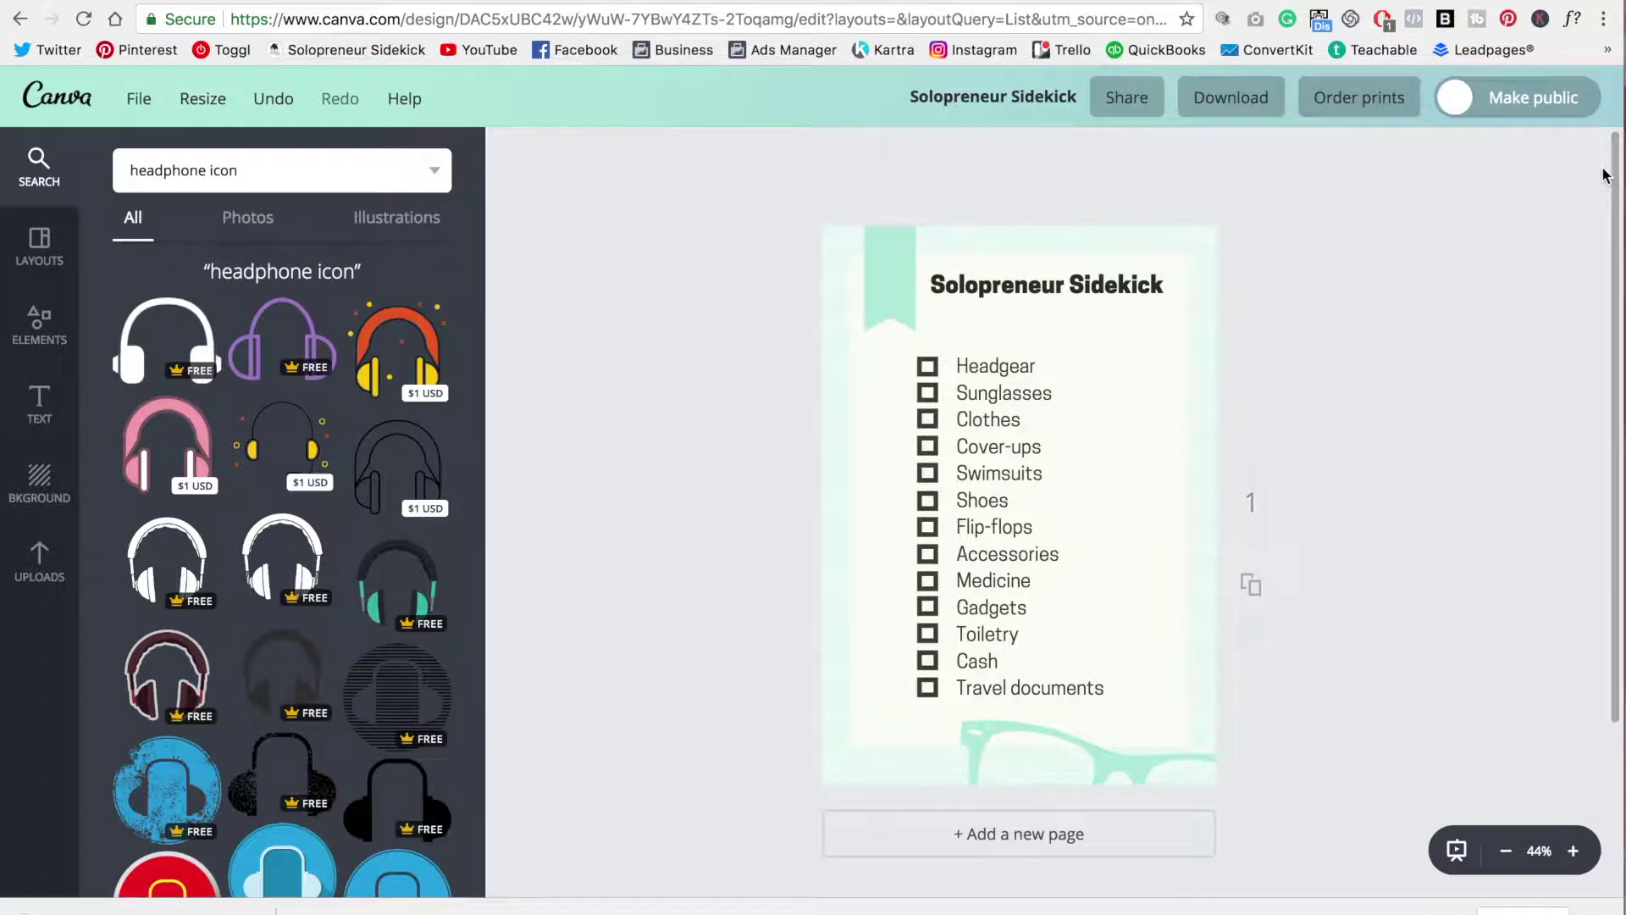
{"action": "left_click", "coordinate": [1210, 239]}
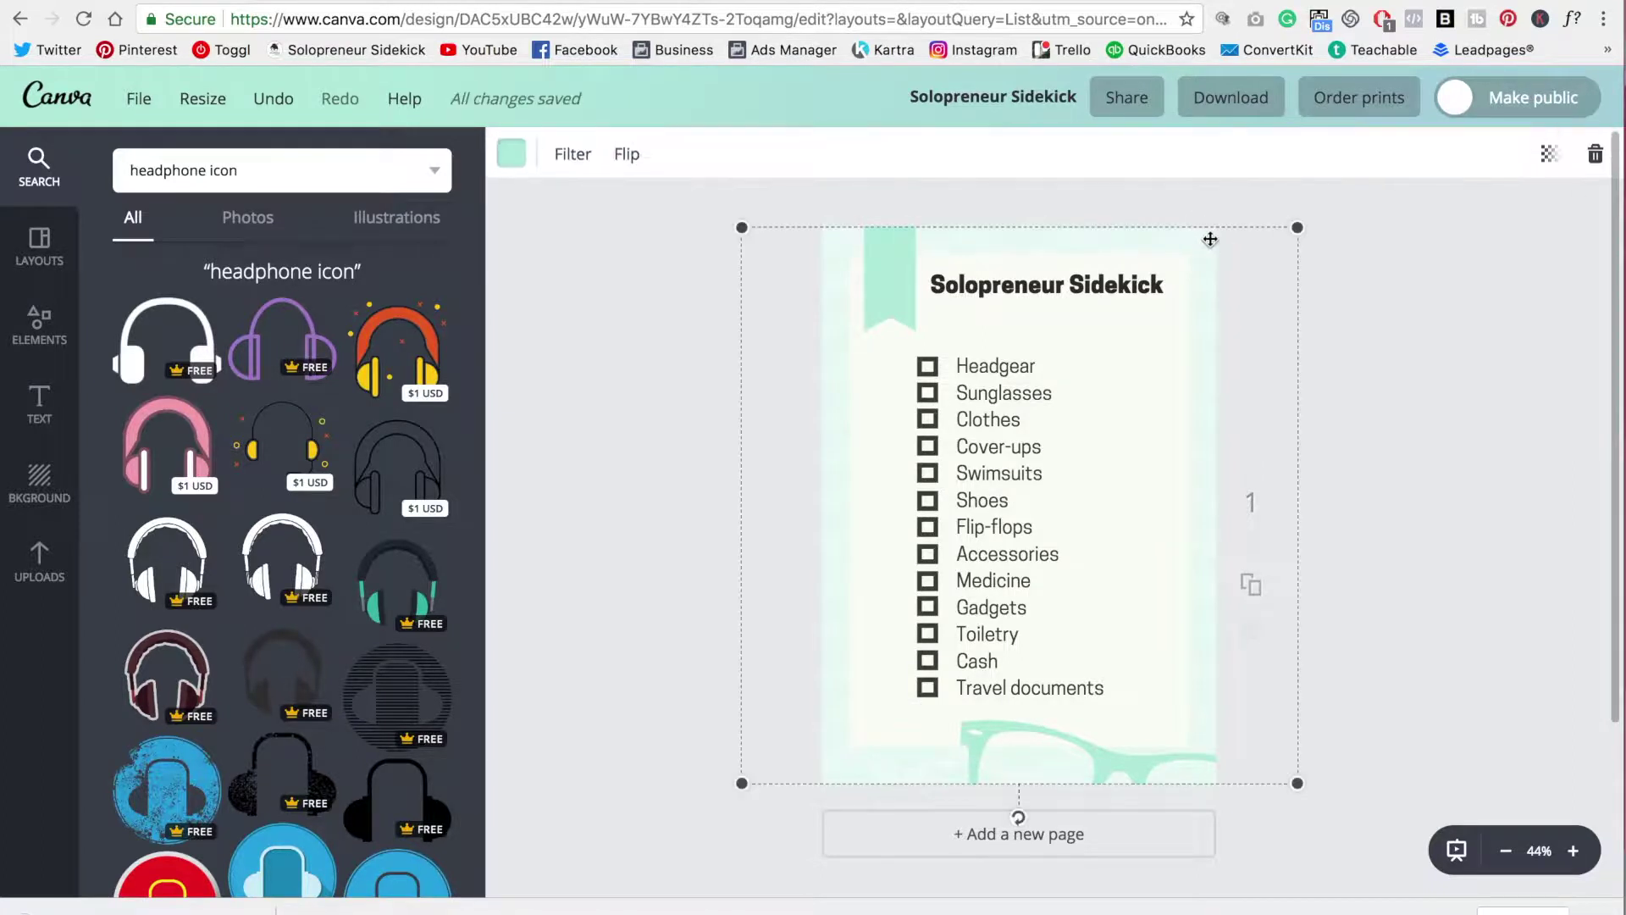
{"action": "key", "text": "Escape"}
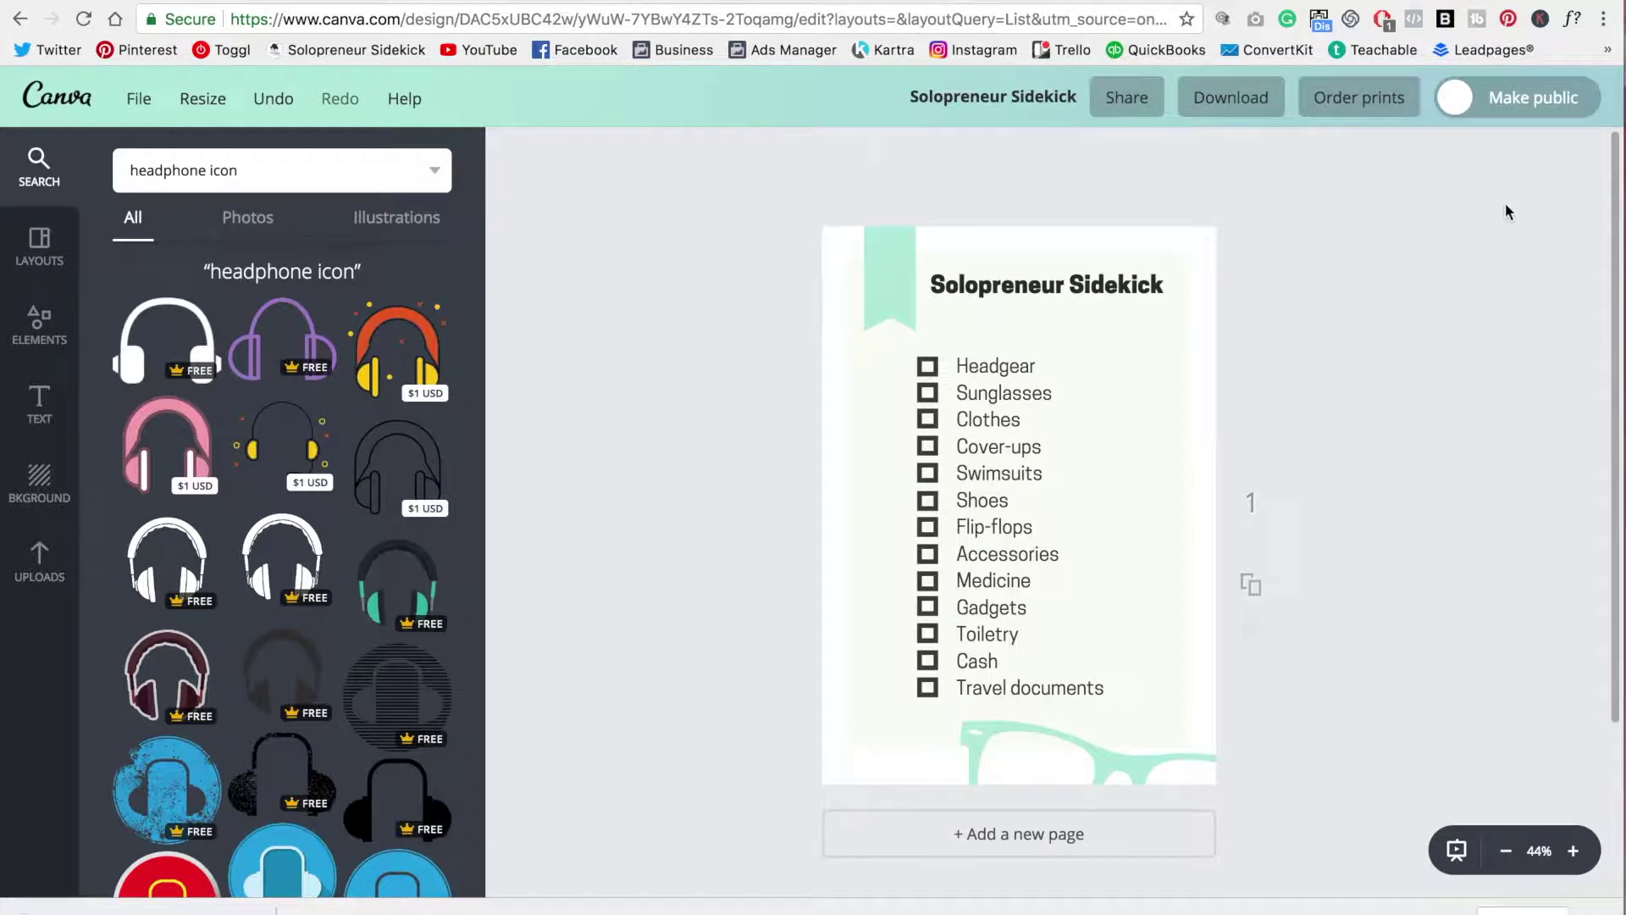
- Apply the pink pattern as the checklist page's background
{"action": "left_click", "coordinate": [35, 487]}
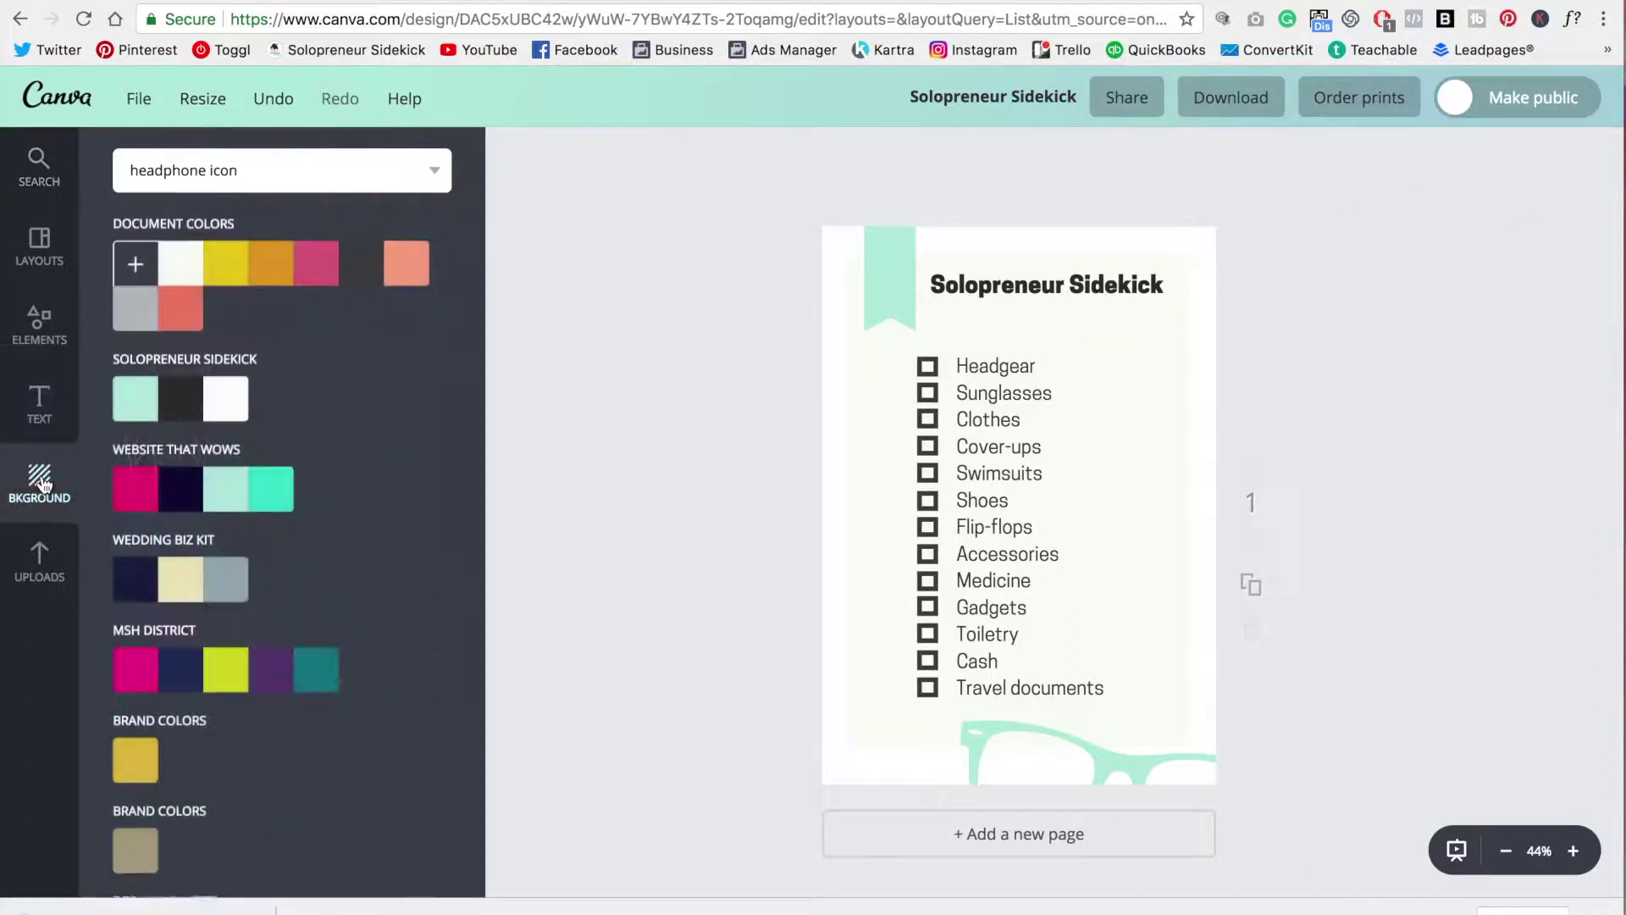
{"action": "scroll", "coordinate": [409, 385], "scroll_direction": "down", "scroll_amount": 4}
{"action": "scroll", "coordinate": [409, 385], "scroll_direction": "down", "scroll_amount": 4}
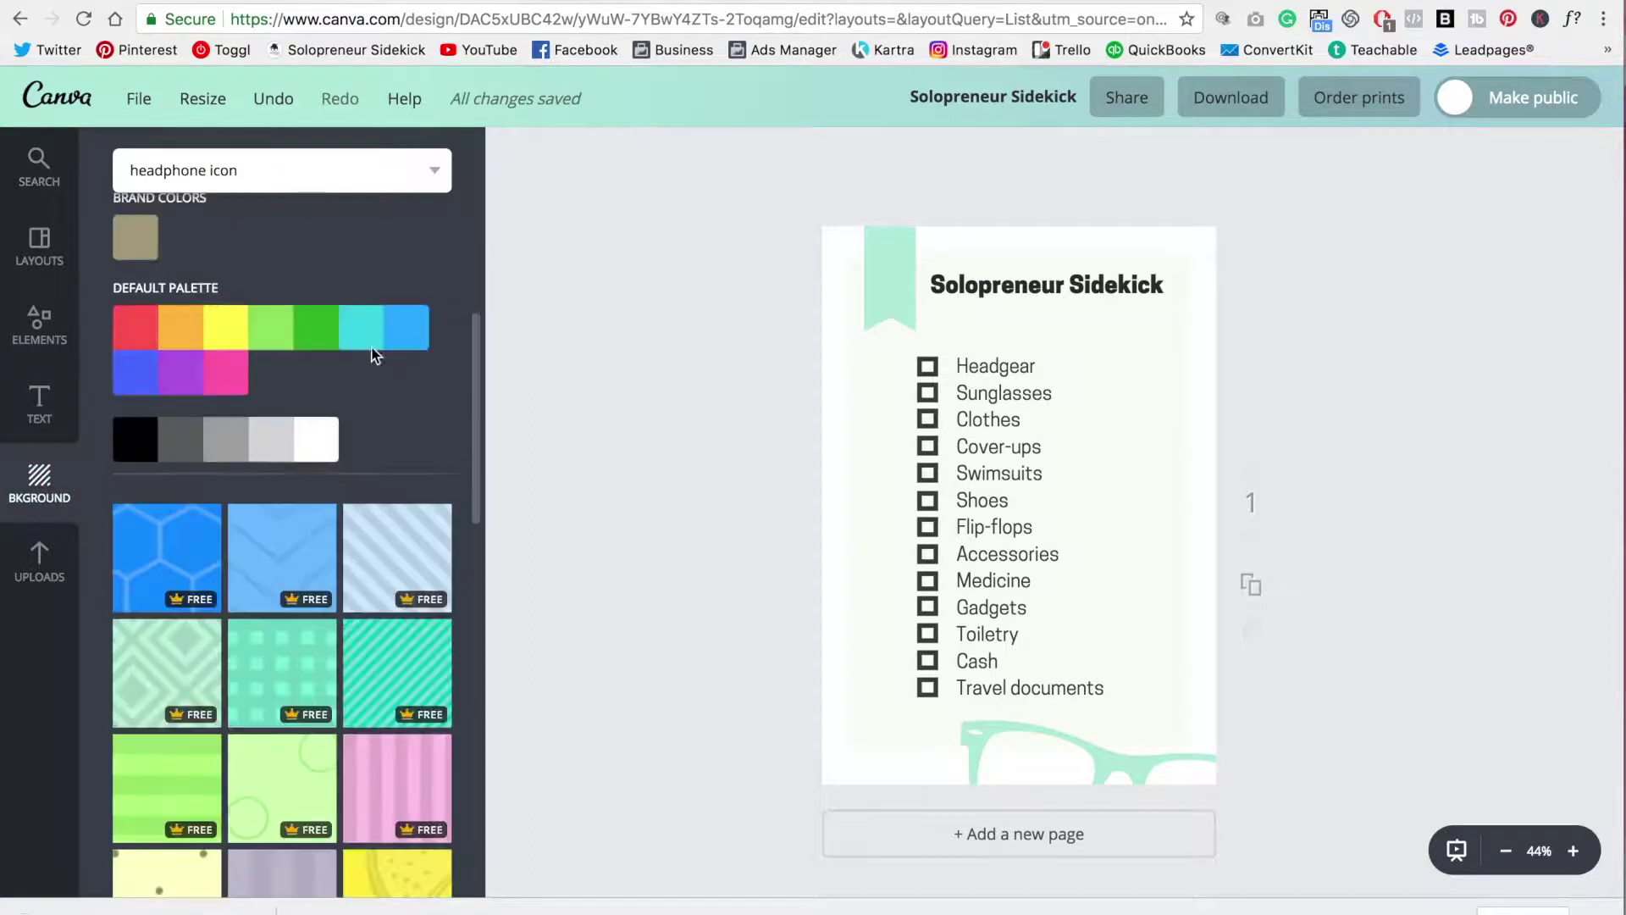
{"action": "scroll", "coordinate": [454, 429], "scroll_direction": "down", "scroll_amount": 3}
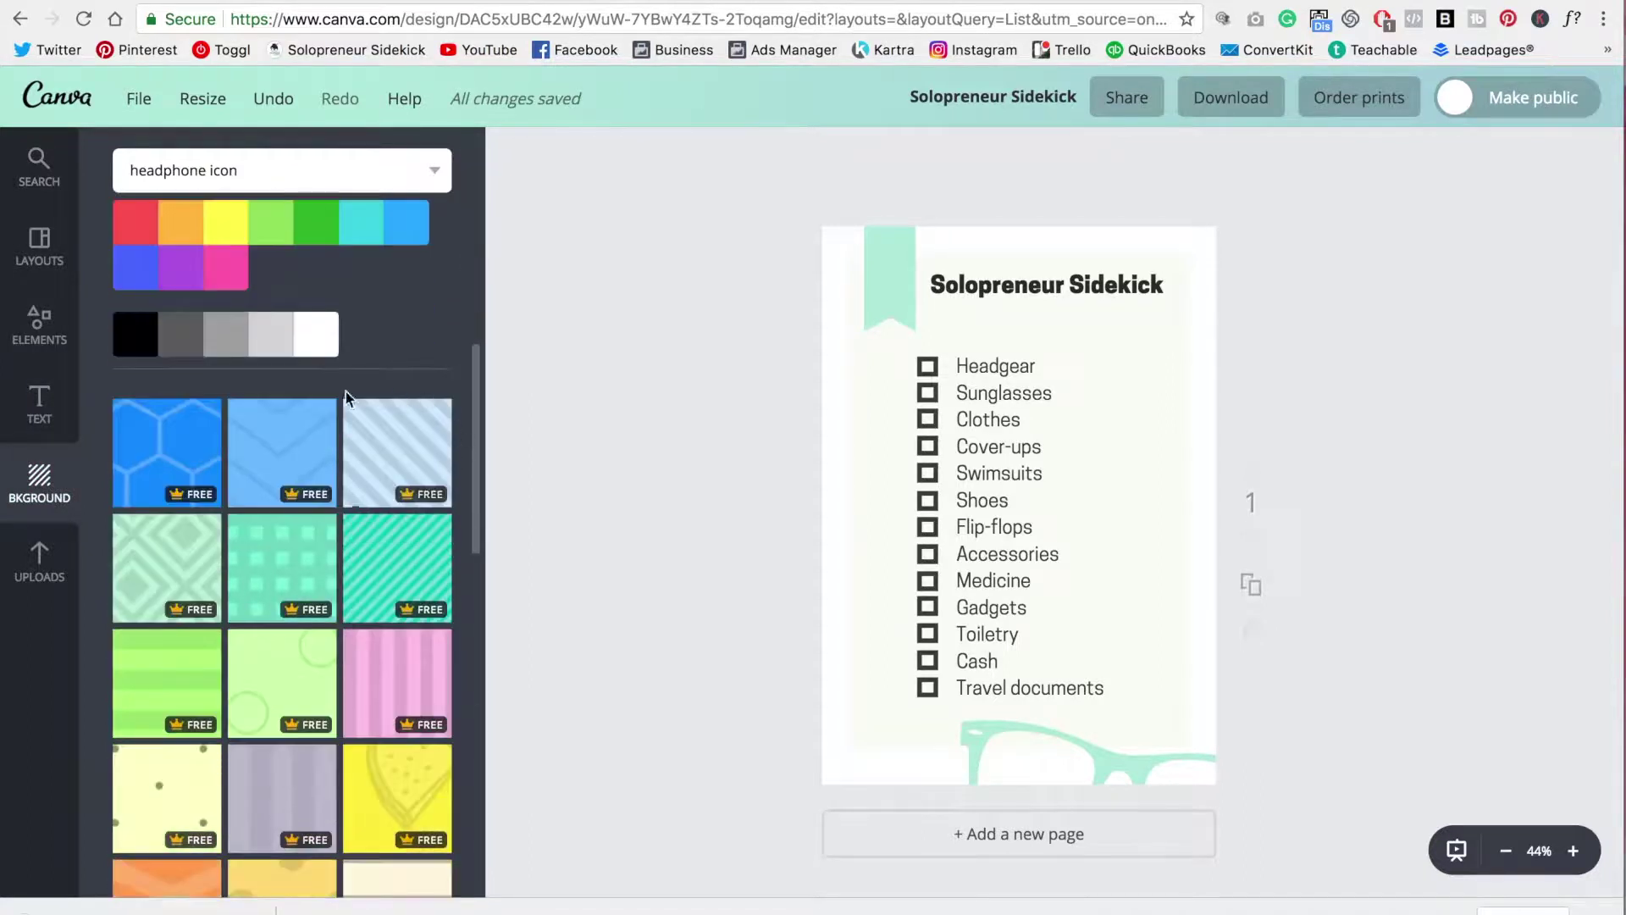
{"action": "scroll", "coordinate": [384, 733], "scroll_direction": "down", "scroll_amount": 1}
{"action": "scroll", "coordinate": [384, 729], "scroll_direction": "down", "scroll_amount": 5}
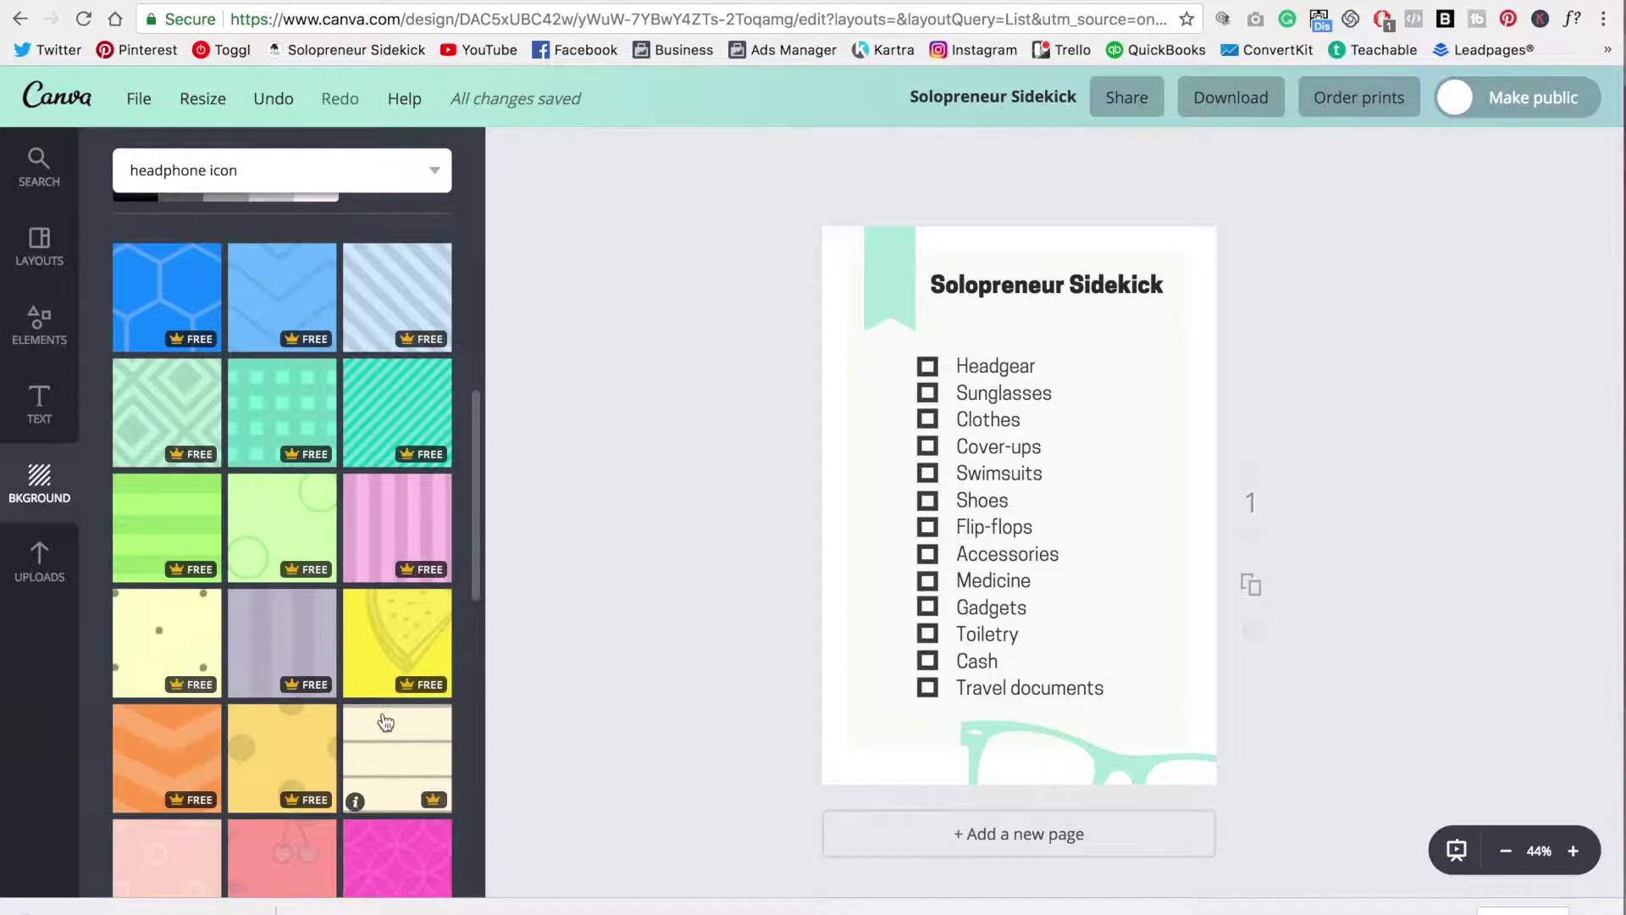
{"action": "left_click", "coordinate": [370, 701]}
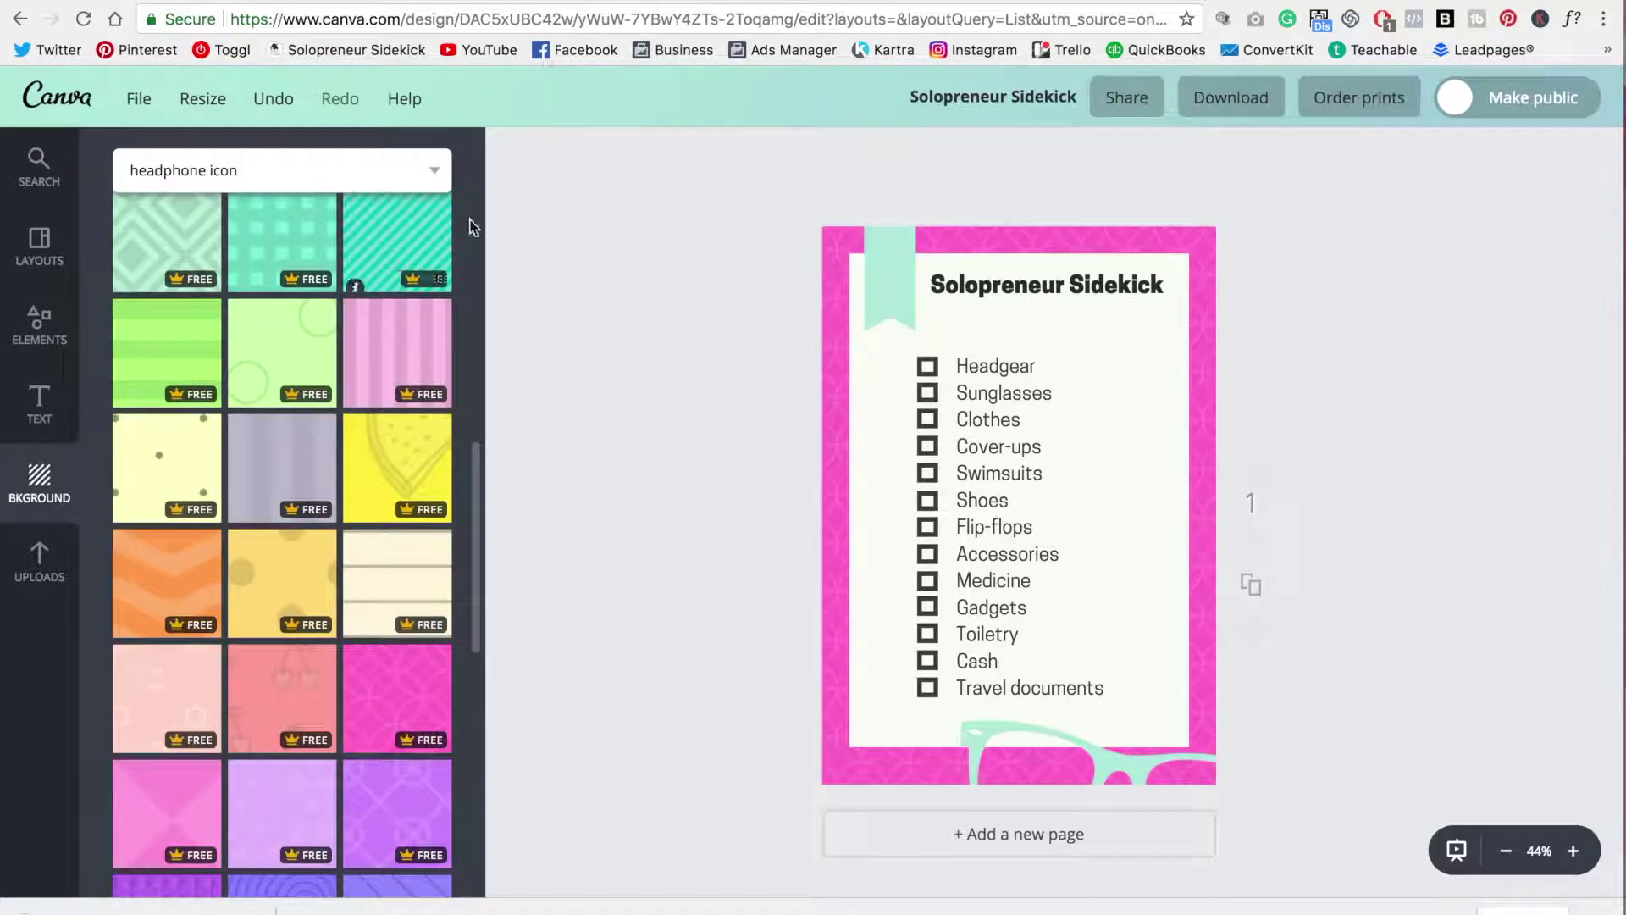
- Recolour the patterned background mint from the Solopreneur Sidekick palette
{"action": "left_click", "coordinate": [1211, 234]}
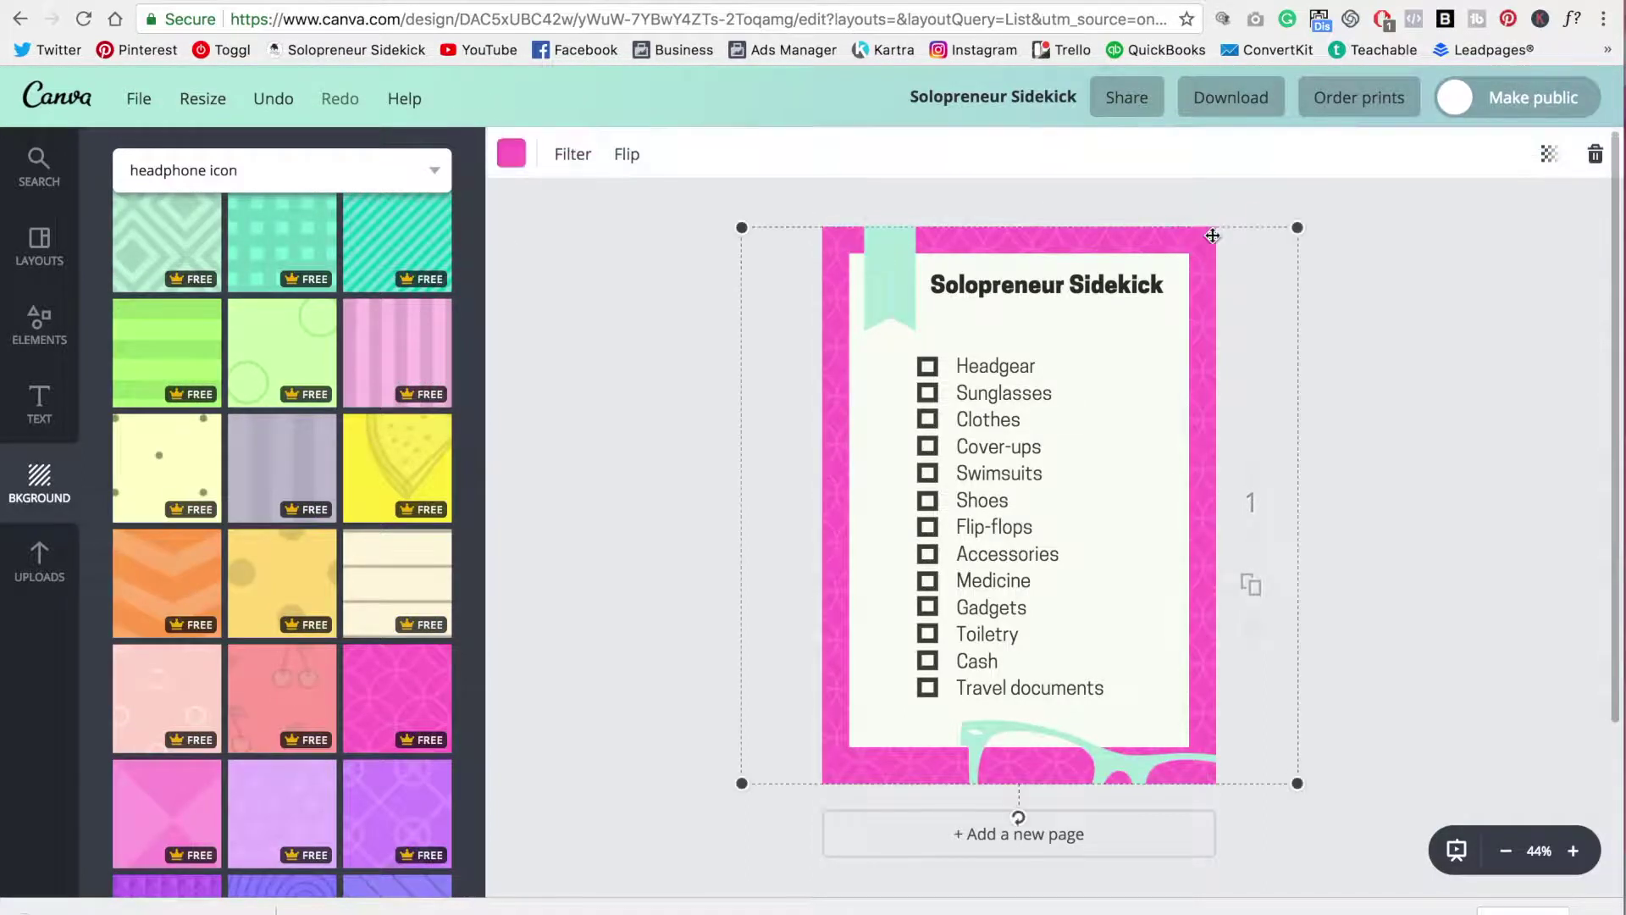
{"action": "left_click", "coordinate": [511, 153]}
{"action": "left_click", "coordinate": [542, 432]}
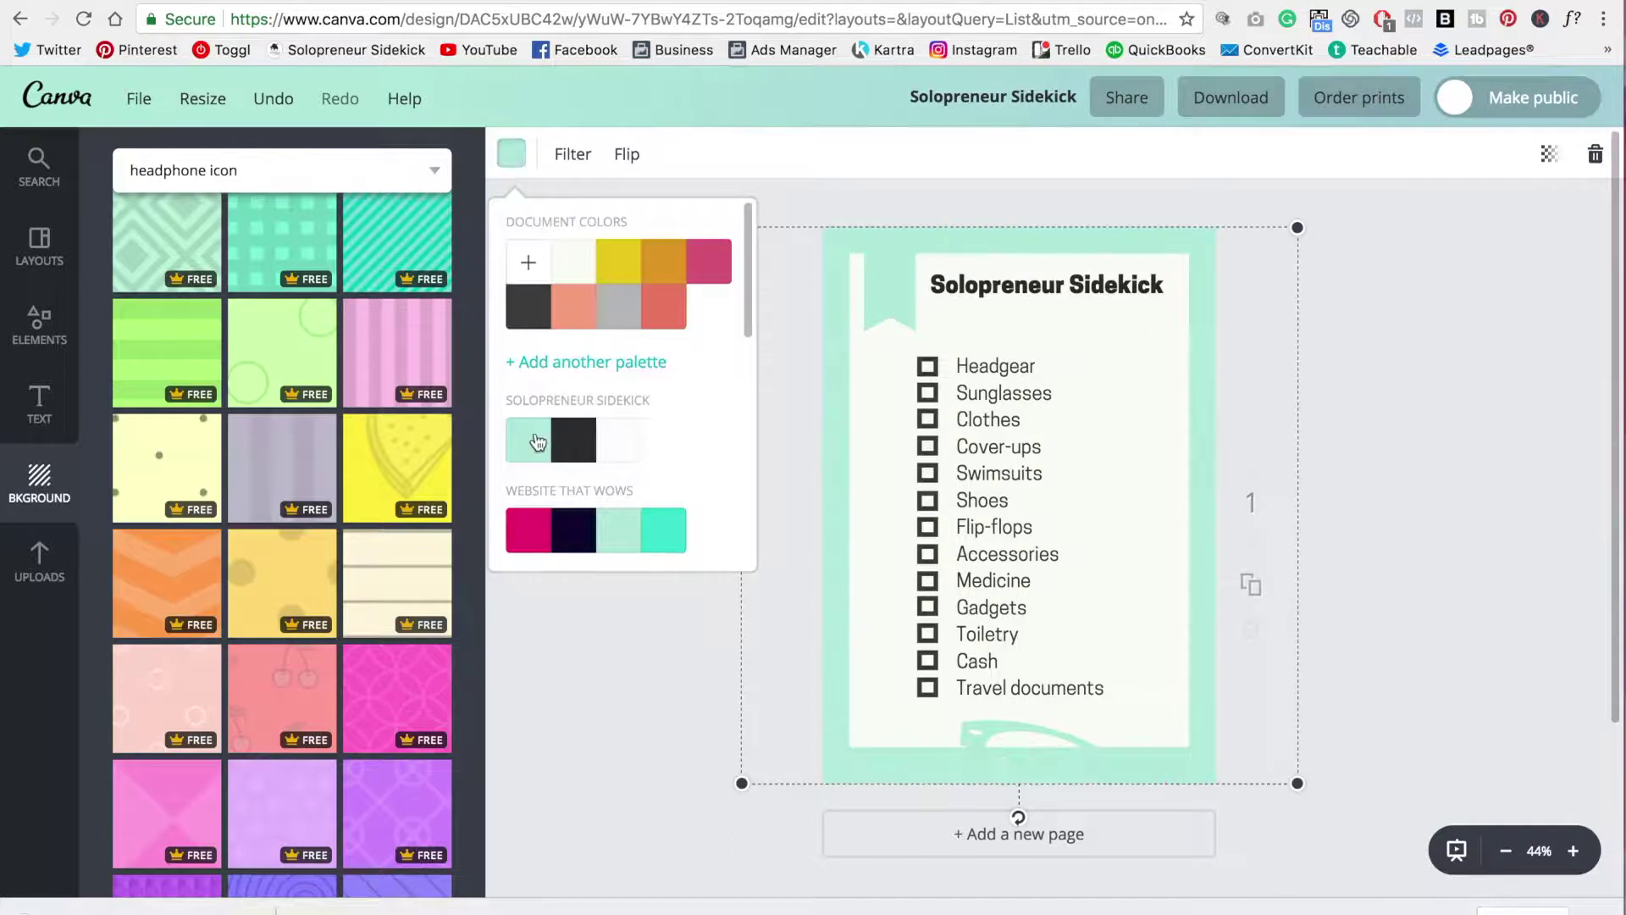
{"action": "left_click", "coordinate": [1436, 367]}
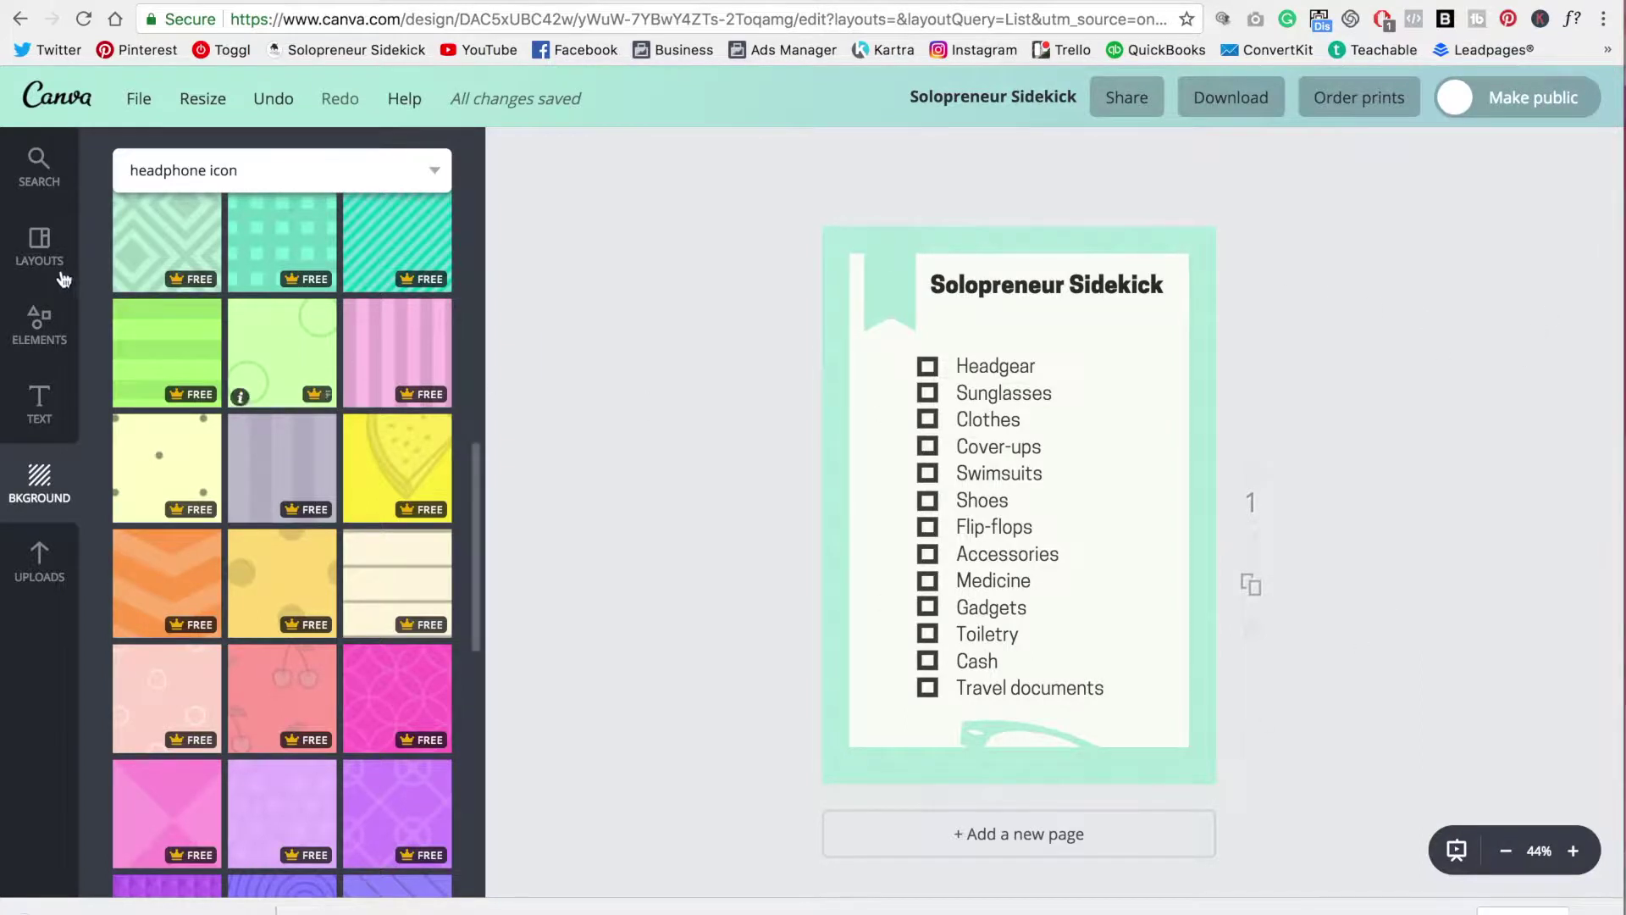
- Move the teal ribbon to the page's top-right corner and recolour it black
{"action": "left_click", "coordinate": [43, 247]}
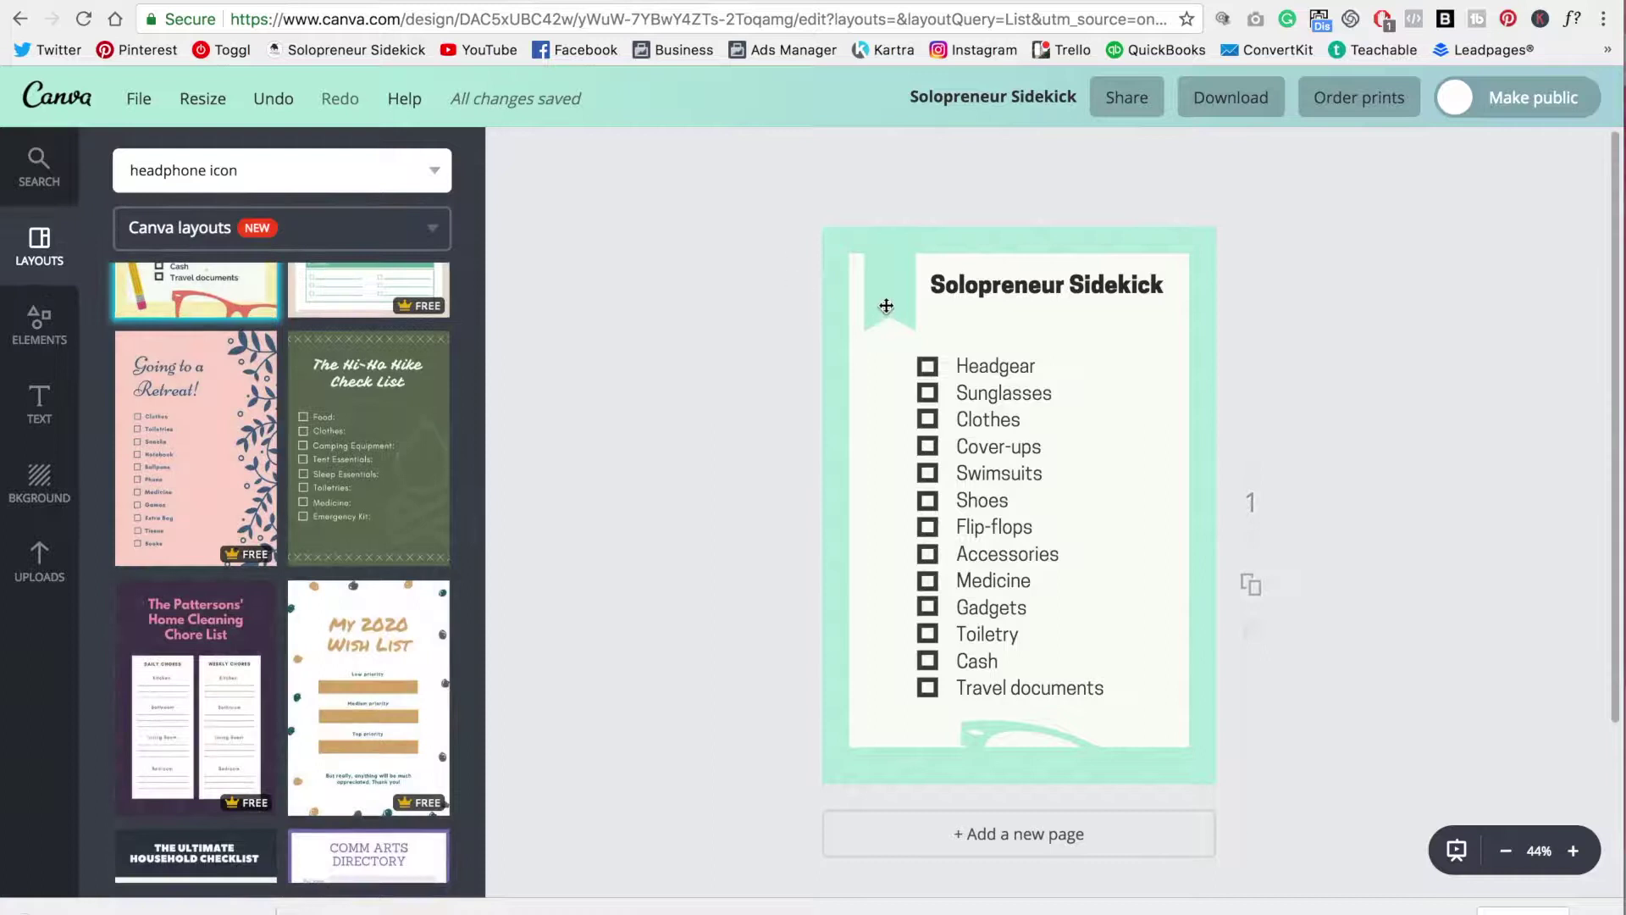
{"action": "left_click_drag", "start_coordinate": [886, 305], "coordinate": [1040, 303]}
{"action": "mouse_move", "coordinate": [1176, 298]}
{"action": "left_mouse_down"}
{"action": "mouse_move", "coordinate": [1143, 327]}
{"action": "mouse_move", "coordinate": [1136, 287]}
{"action": "mouse_move", "coordinate": [1154, 287]}
{"action": "left_mouse_up"}
{"action": "left_click", "coordinate": [511, 152]}
{"action": "left_click", "coordinate": [571, 439]}
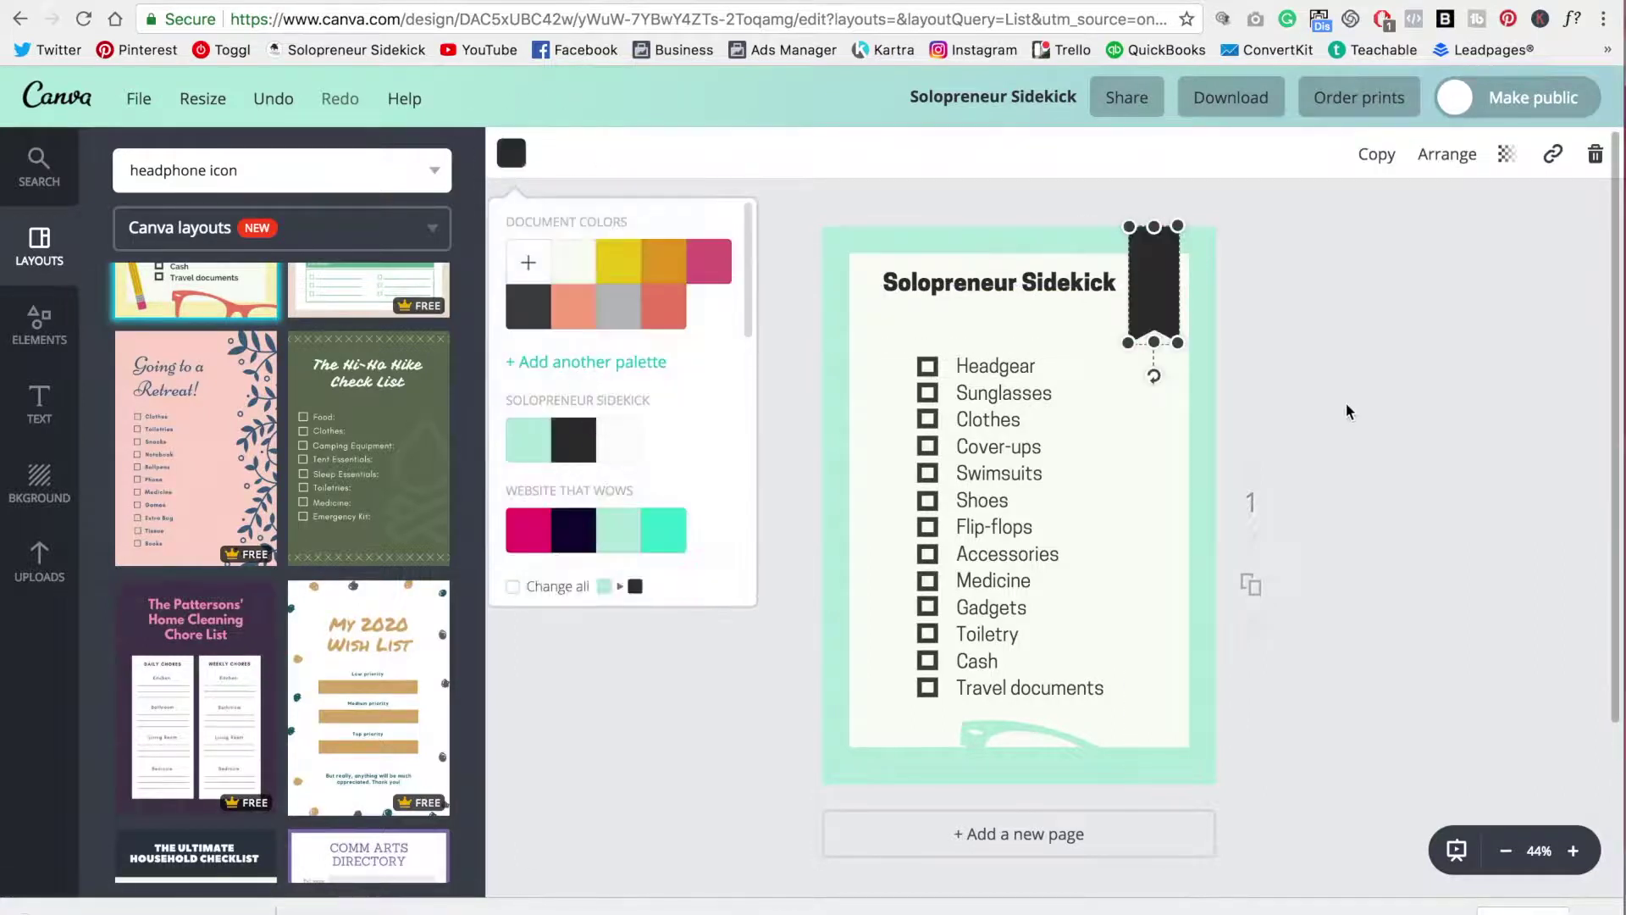
{"action": "left_click", "coordinate": [1351, 402]}
{"action": "left_click", "coordinate": [1372, 337]}
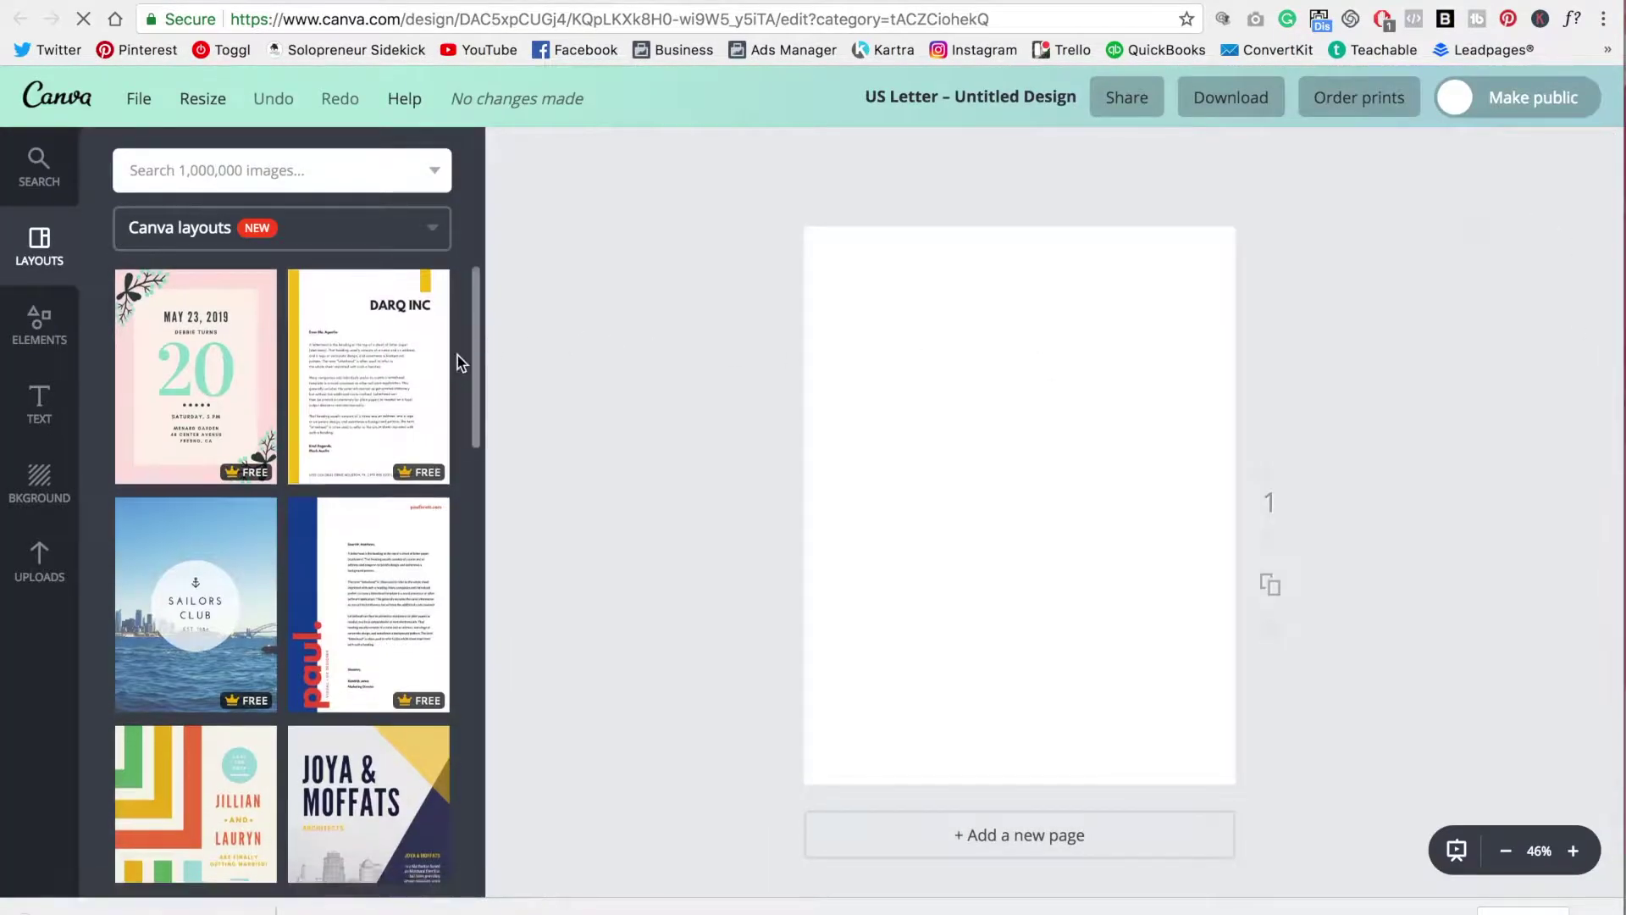
- Apply the Joya & Moffats layout to the blank first page
{"action": "scroll", "coordinate": [457, 354], "scroll_direction": "down", "scroll_amount": 1}
{"action": "scroll", "coordinate": [459, 319], "scroll_direction": "down", "scroll_amount": 2}
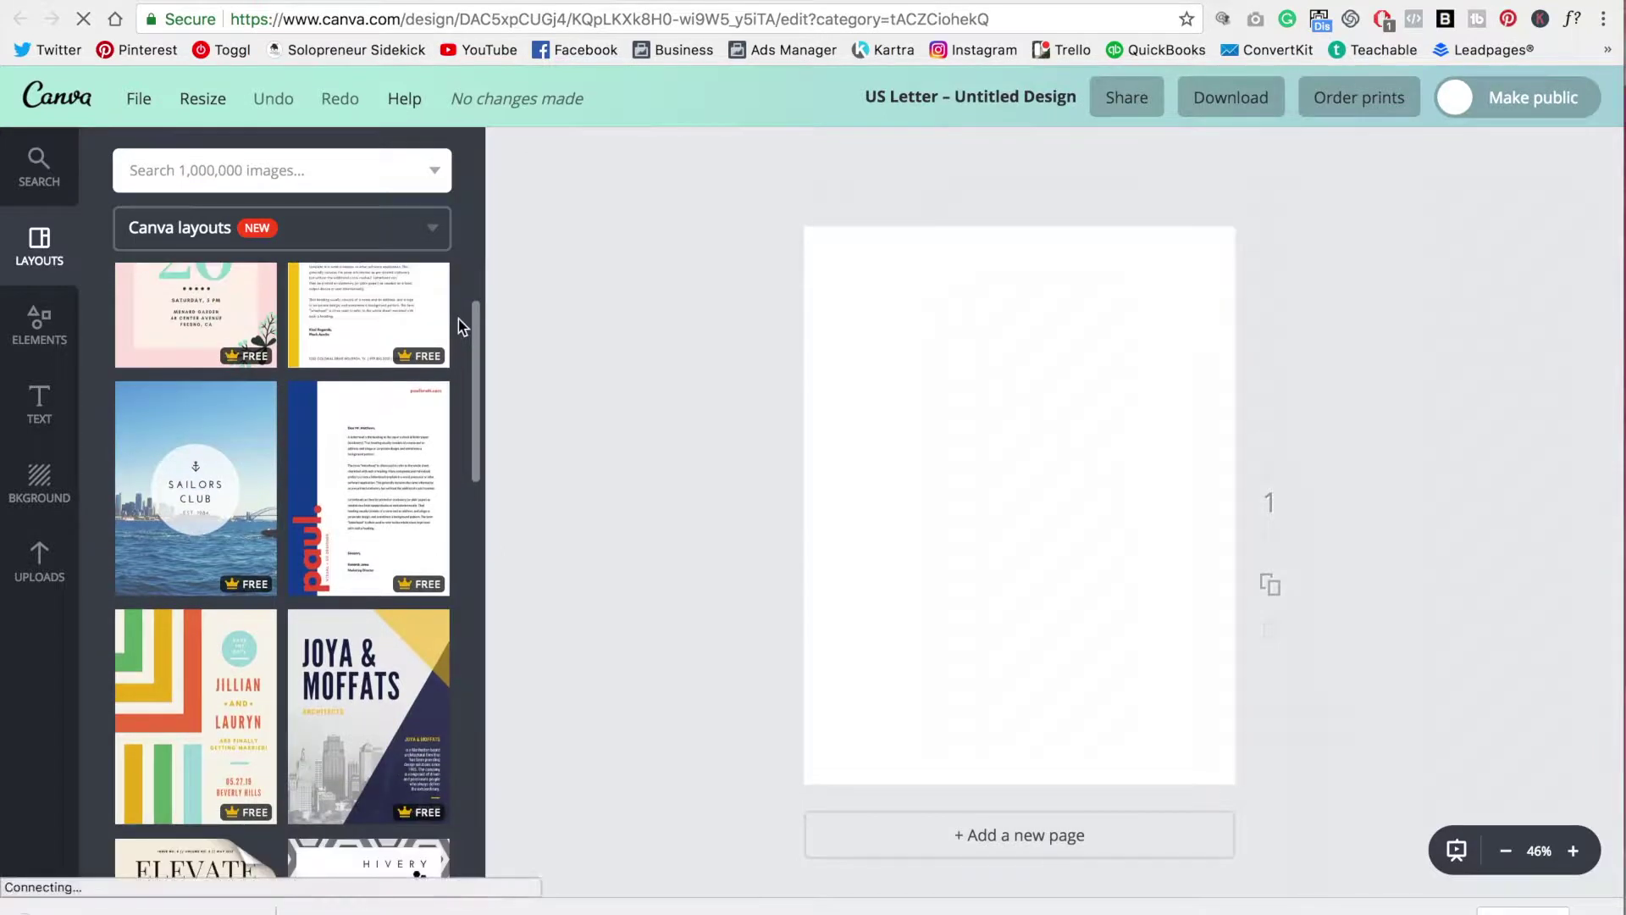
{"action": "scroll", "coordinate": [451, 353], "scroll_direction": "down", "scroll_amount": 2}
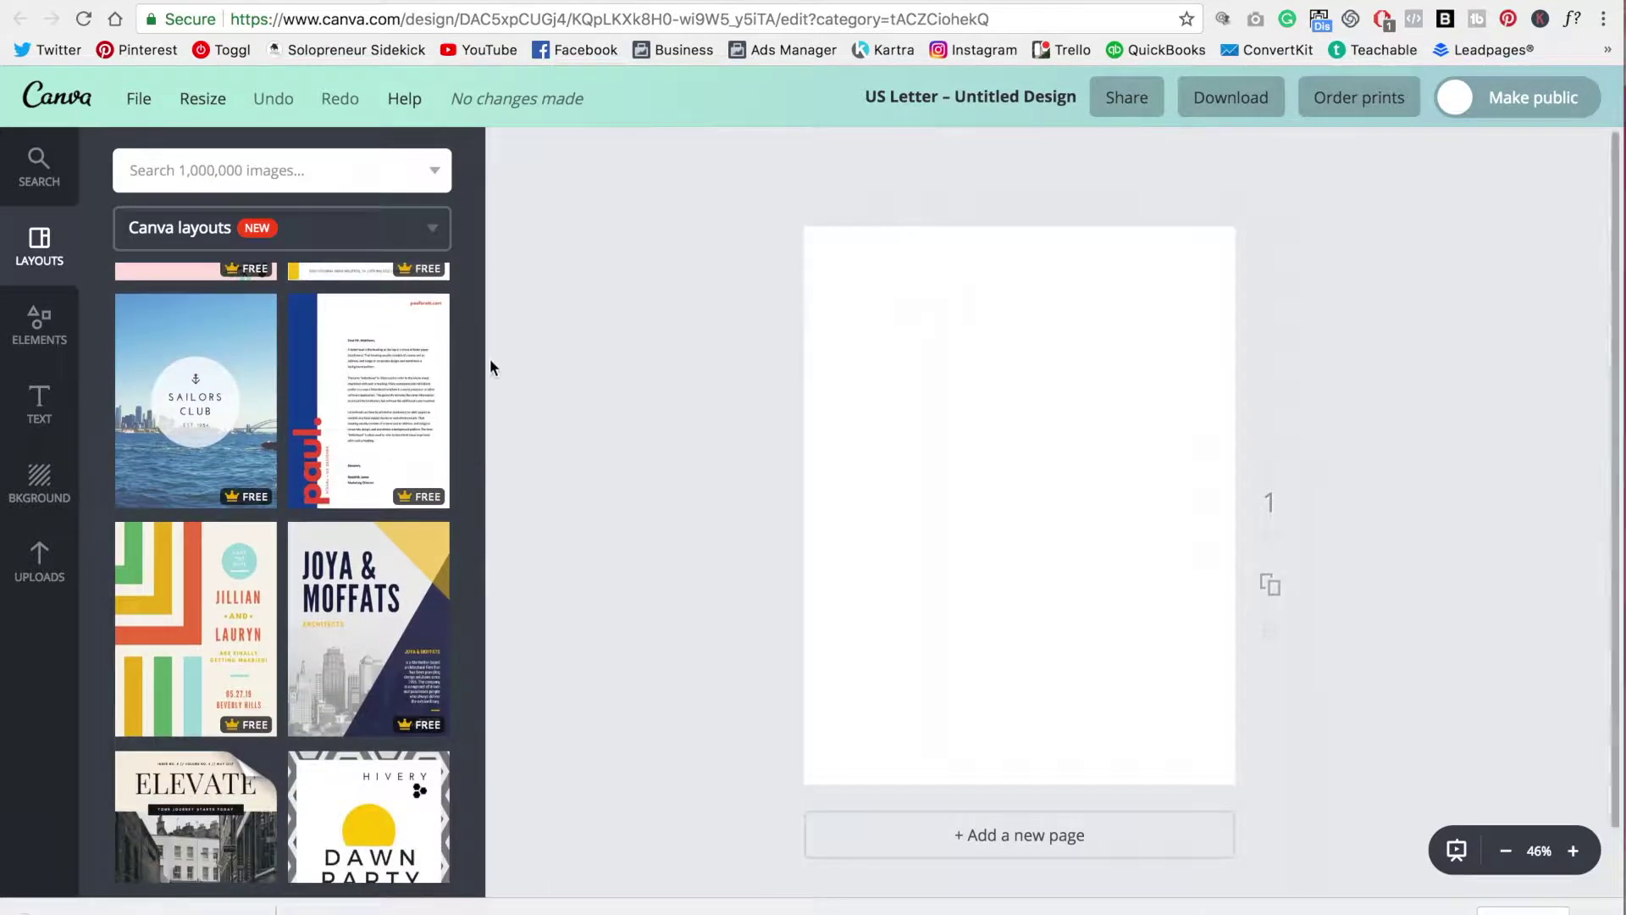
{"action": "left_click", "coordinate": [416, 659]}
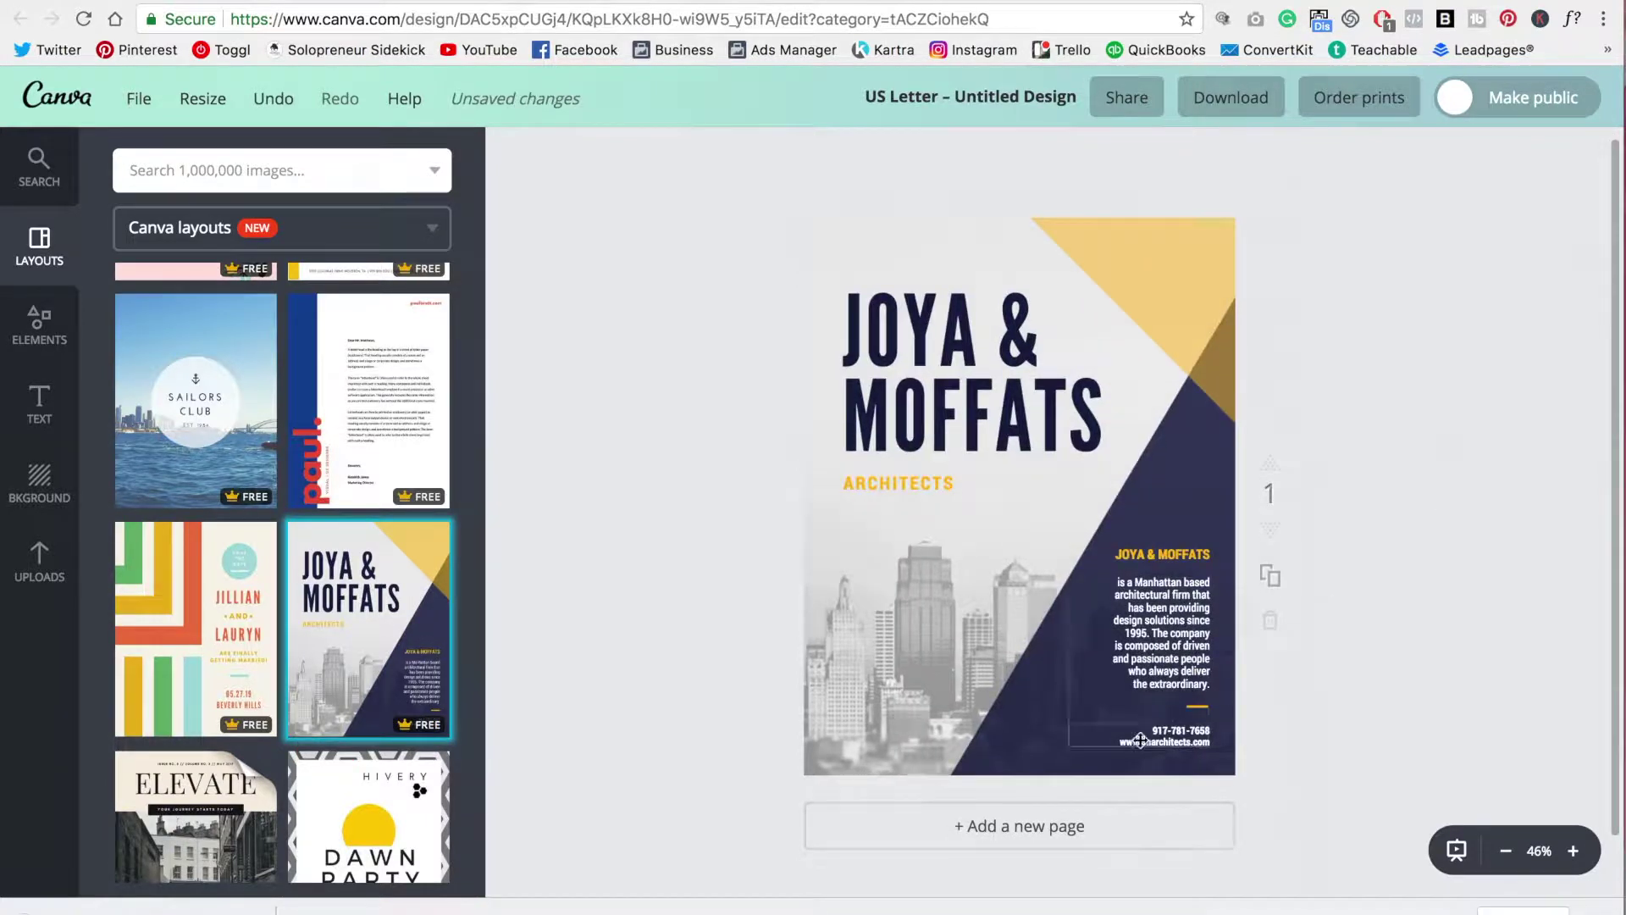
- Add a second page and fill it with the DARQ INC letterhead layout
{"action": "left_click", "coordinate": [1029, 839]}
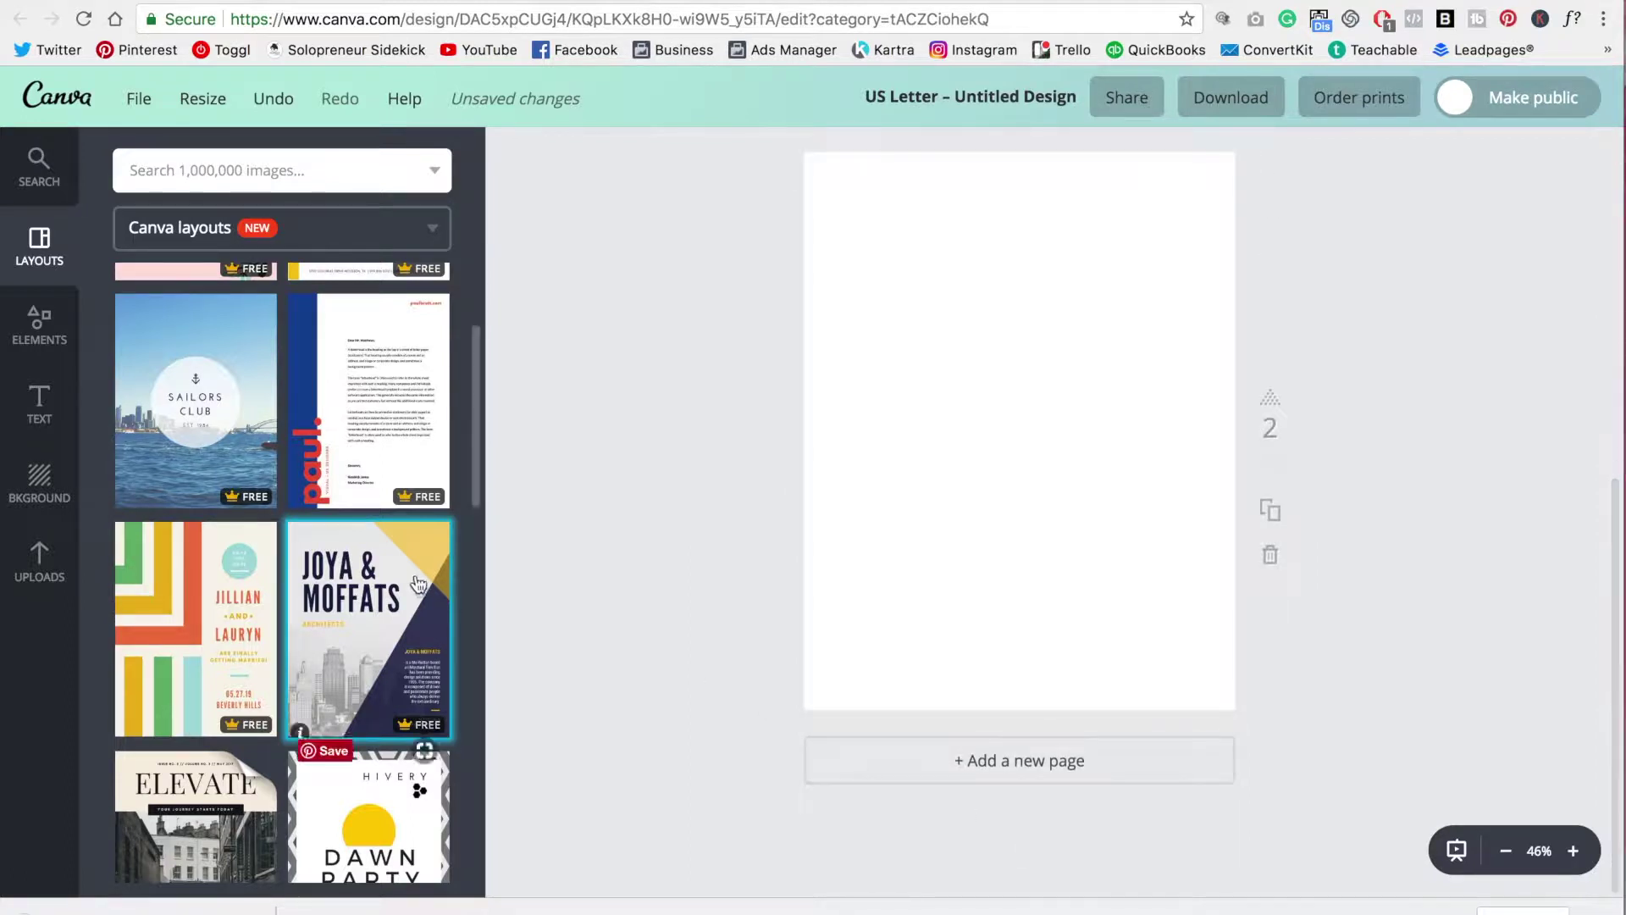
{"action": "scroll", "coordinate": [360, 373], "scroll_direction": "up", "scroll_amount": 3}
{"action": "left_click", "coordinate": [360, 373]}
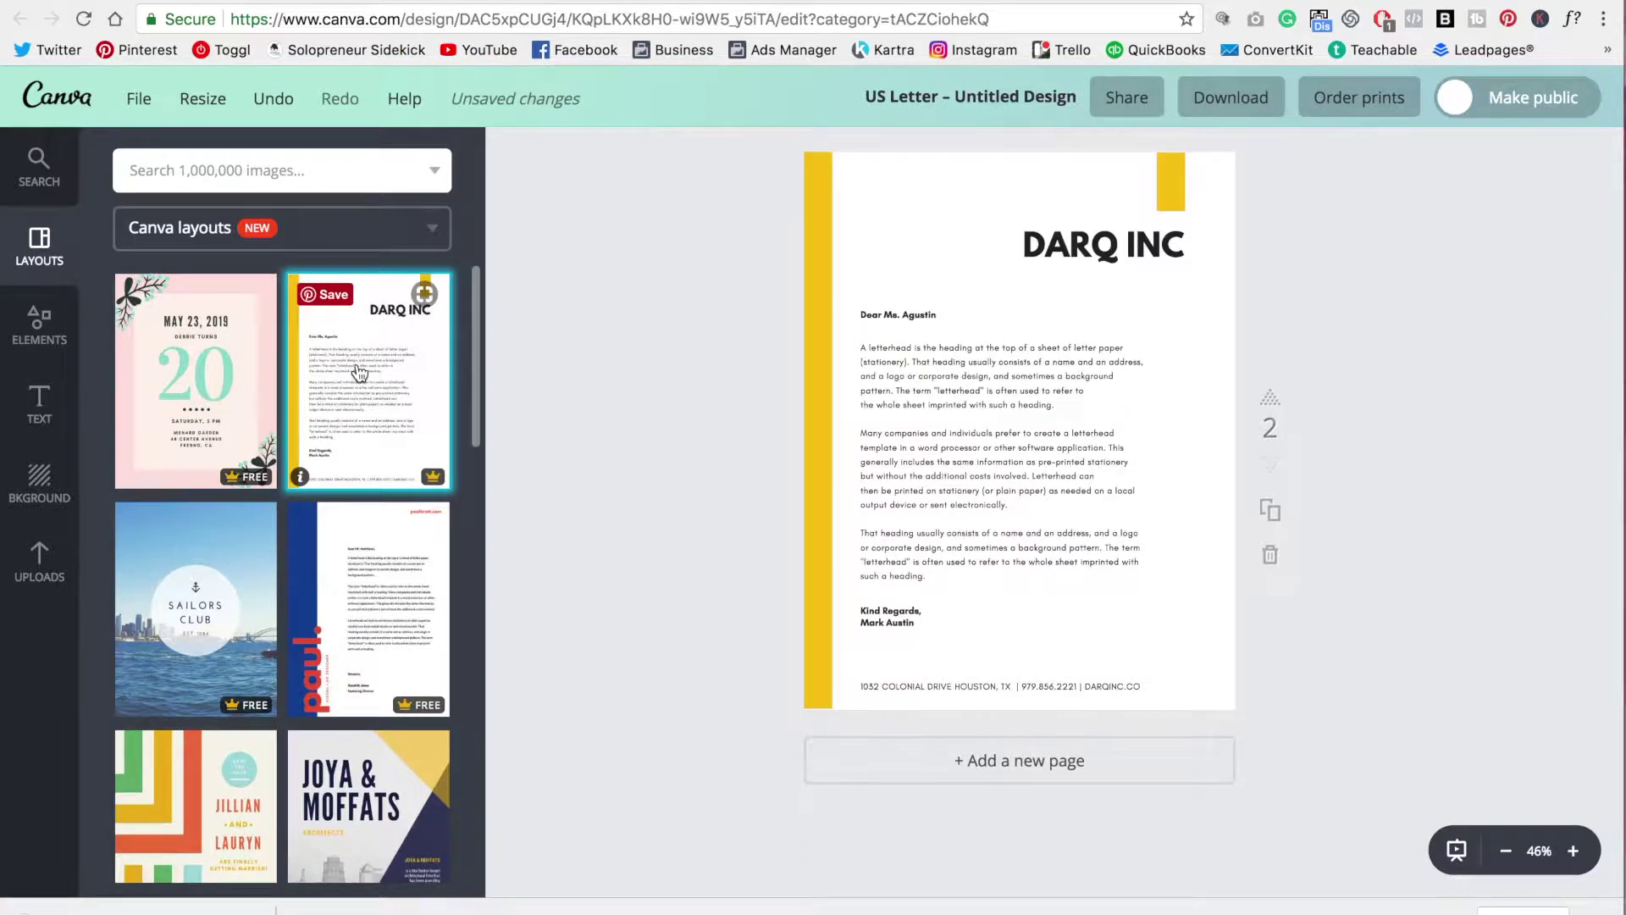
{"action": "scroll", "coordinate": [1479, 392], "scroll_direction": "up", "scroll_amount": 1}
{"action": "scroll", "coordinate": [1477, 388], "scroll_direction": "up", "scroll_amount": 7}
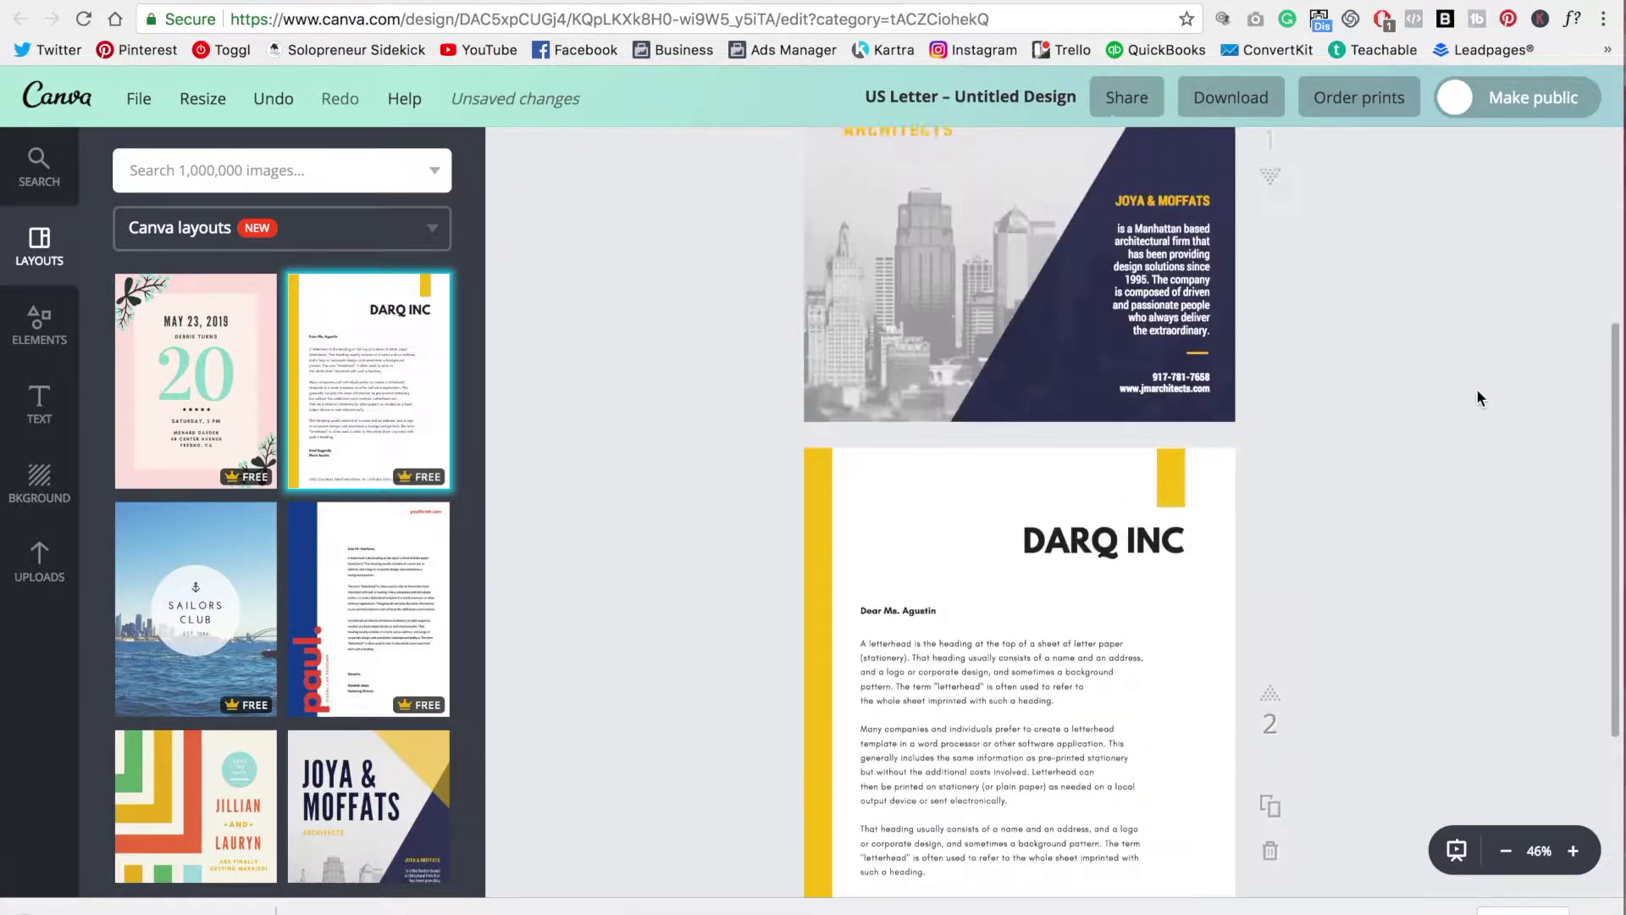
{"action": "scroll", "coordinate": [1482, 402], "scroll_direction": "down", "scroll_amount": 7}
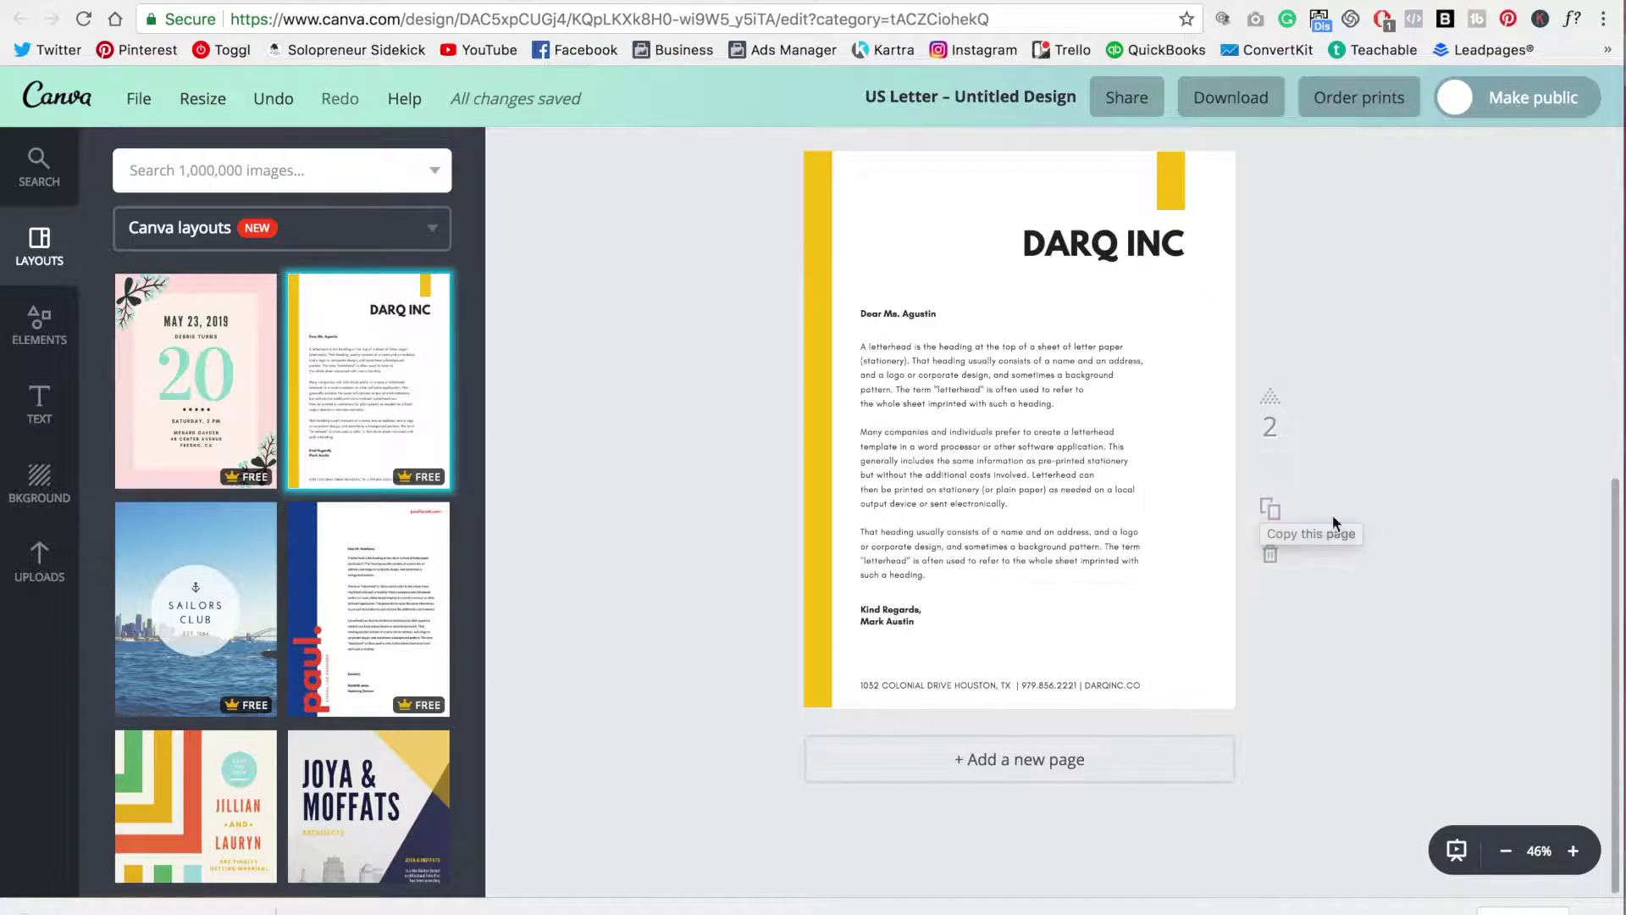
- Add and then remove an extra blank third page
{"action": "left_click", "coordinate": [1023, 768]}
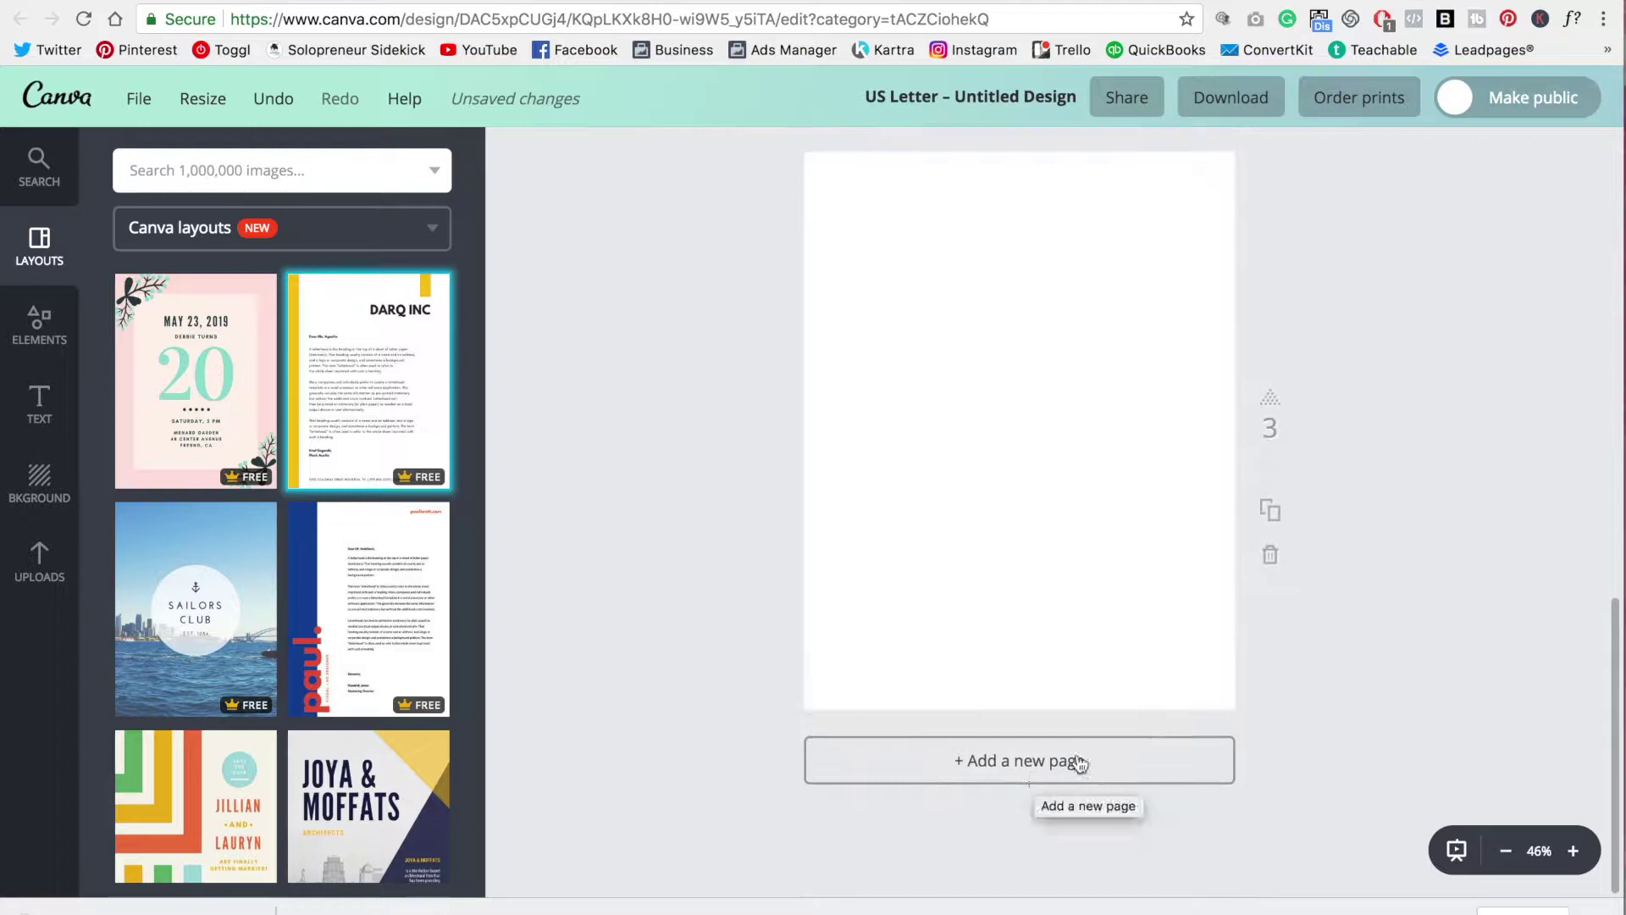
{"action": "left_click", "coordinate": [1270, 555]}
{"action": "scroll", "coordinate": [1416, 500], "scroll_direction": "up", "scroll_amount": 8}
{"action": "scroll", "coordinate": [1394, 481], "scroll_direction": "down", "scroll_amount": 3}
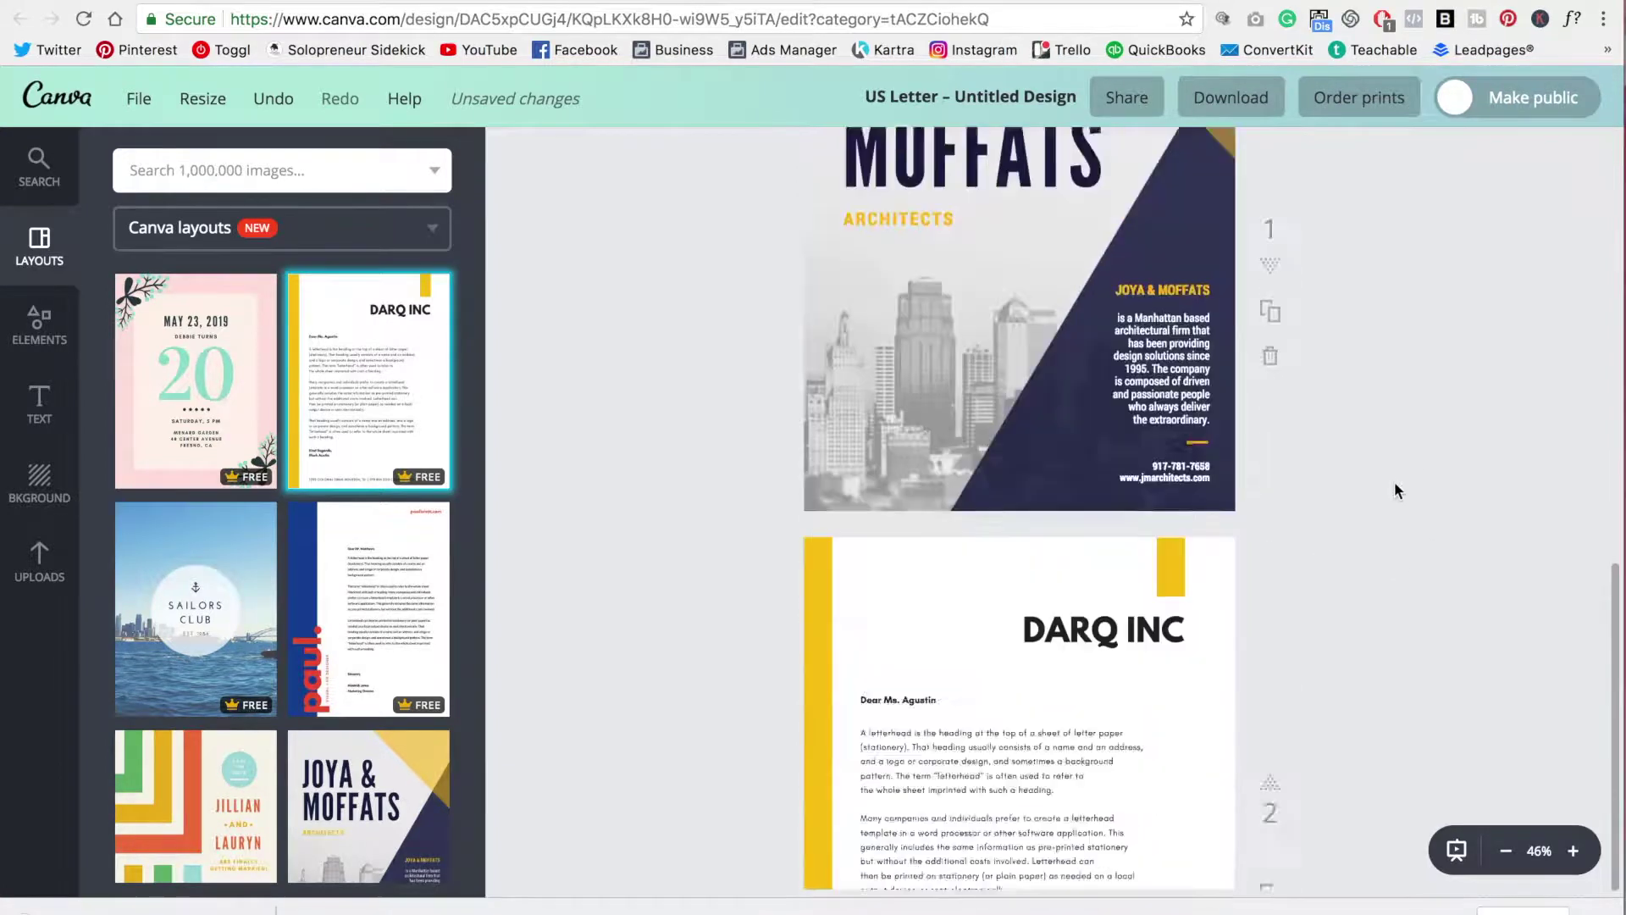
{"action": "scroll", "coordinate": [1396, 491], "scroll_direction": "down", "scroll_amount": 5}
- Recolour the letterhead's yellow logo block and side bar mint
{"action": "left_click", "coordinate": [1167, 182]}
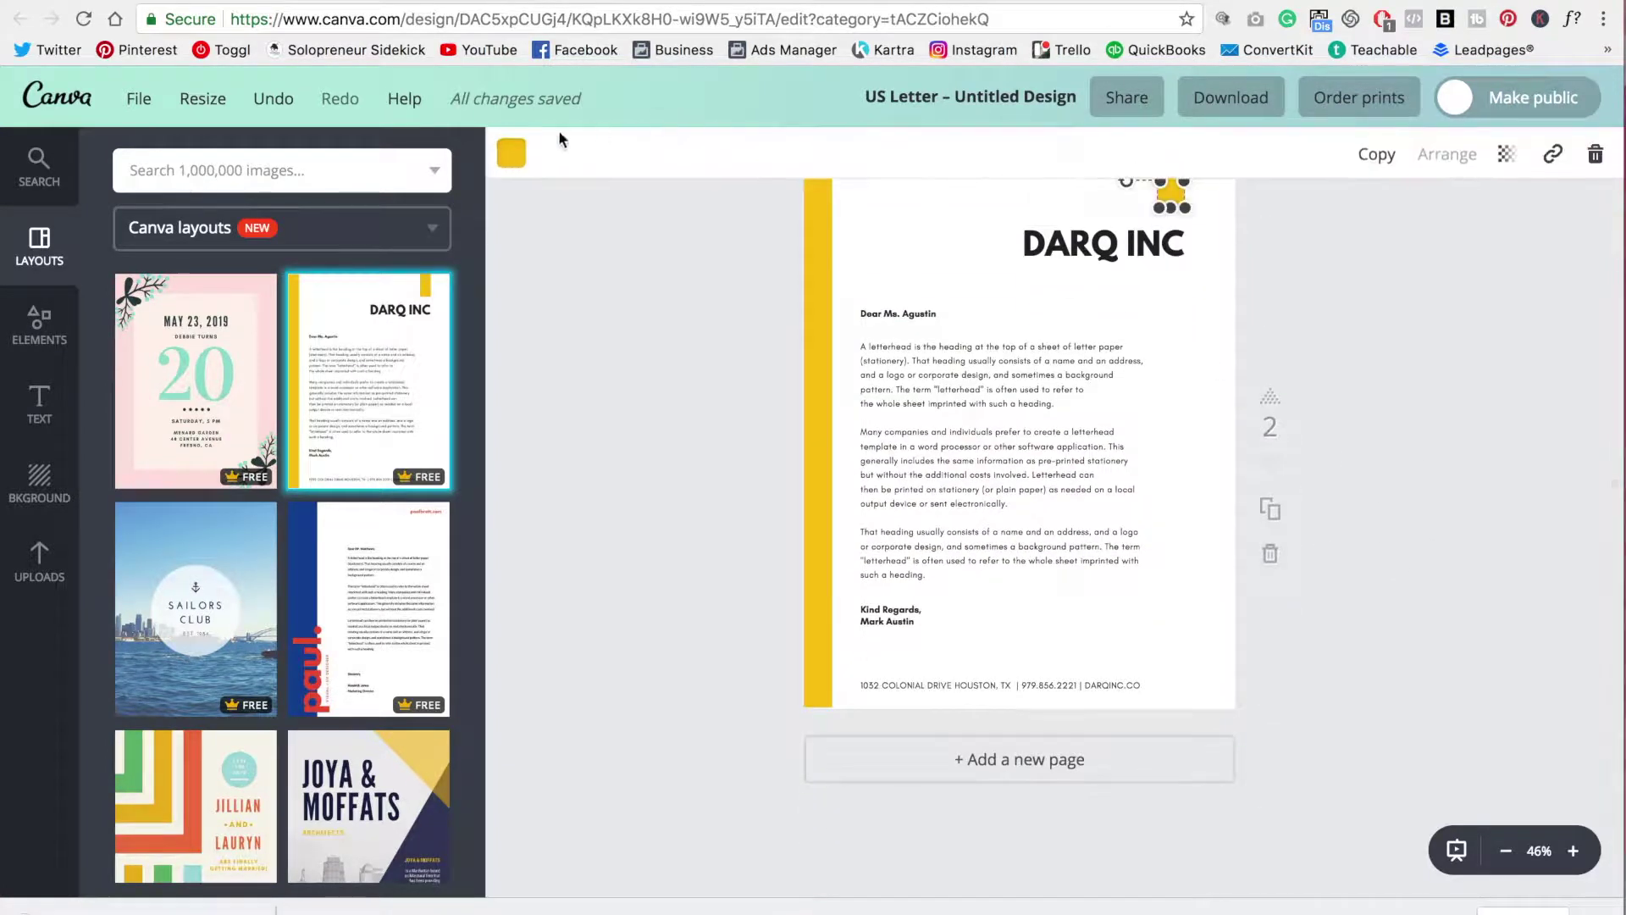
{"action": "left_click", "coordinate": [496, 400]}
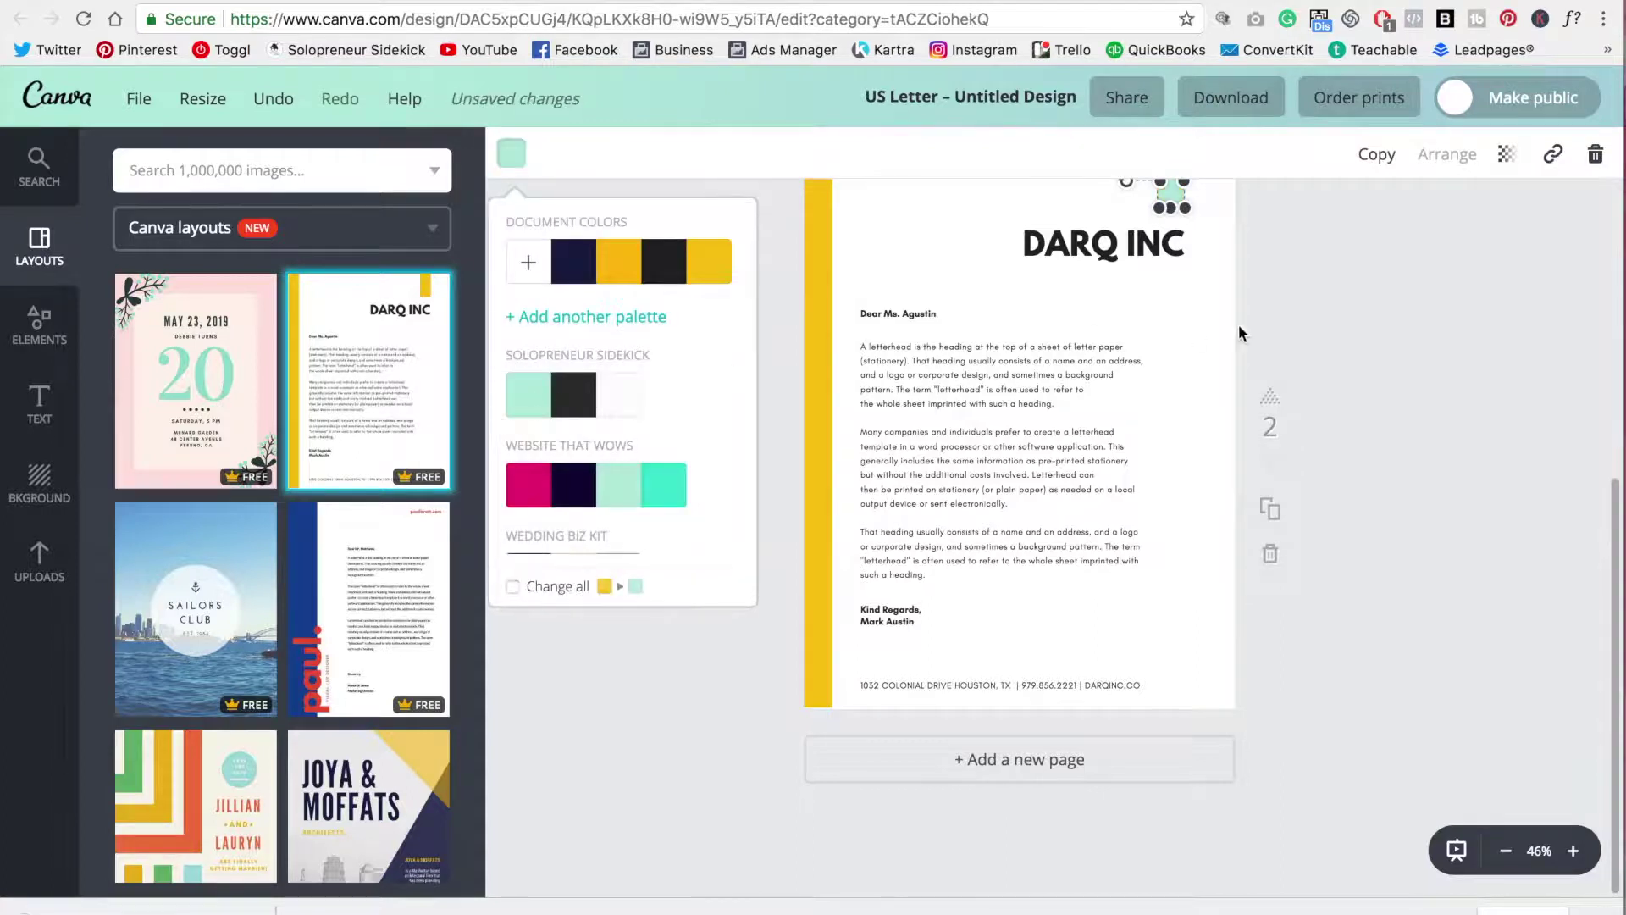
{"action": "left_click", "coordinate": [1381, 311]}
{"action": "left_click", "coordinate": [818, 288]}
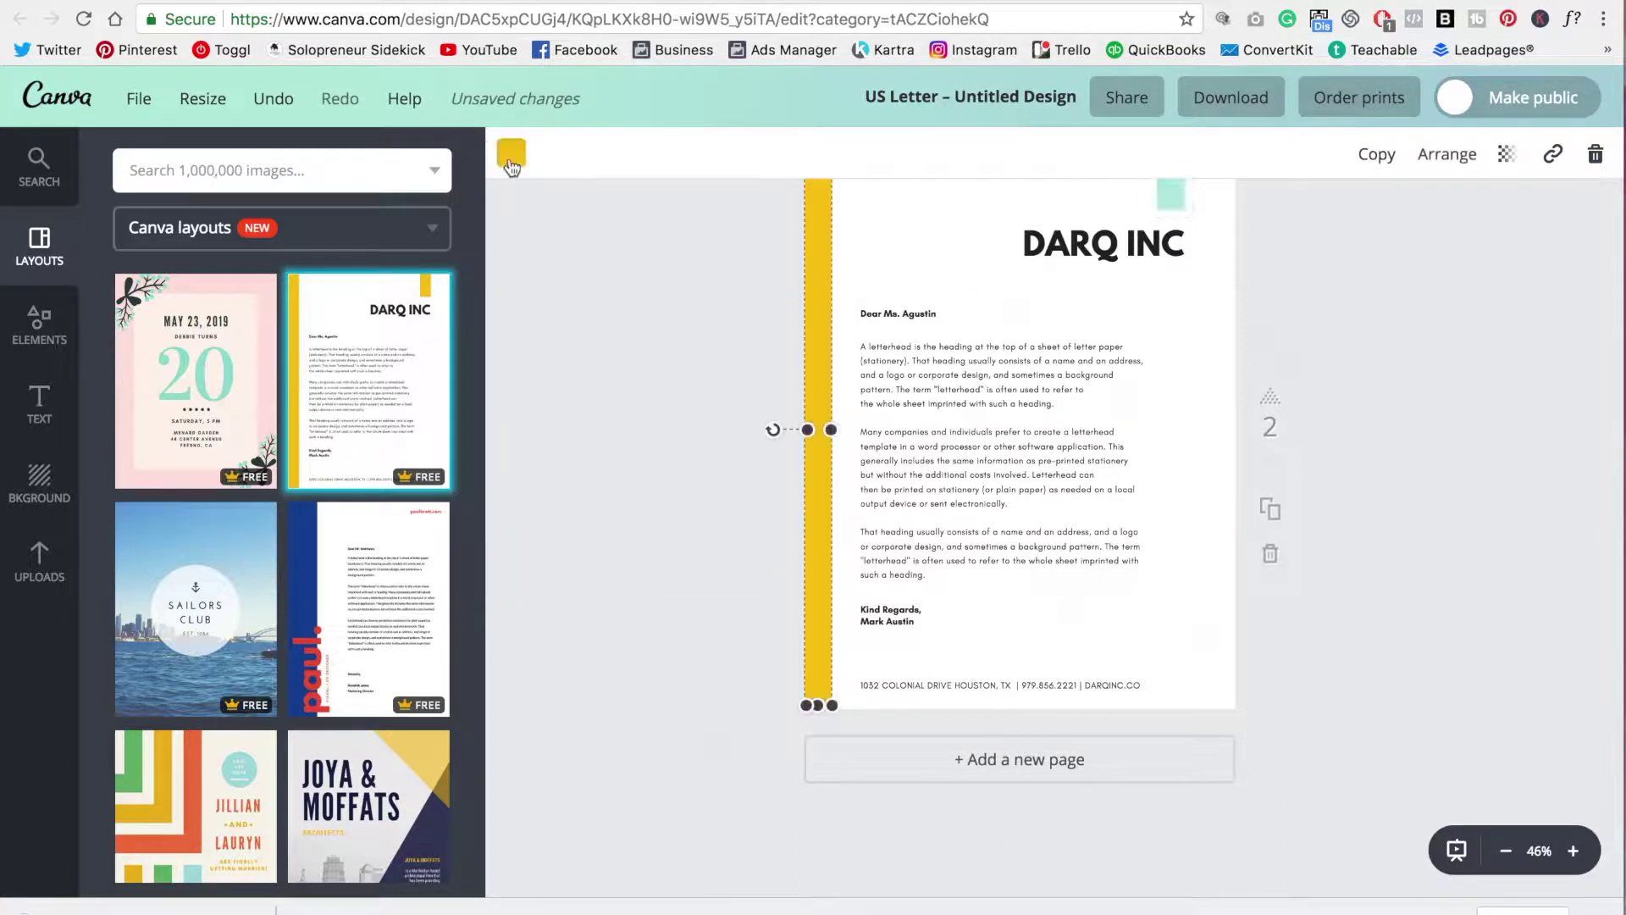
{"action": "left_click", "coordinate": [511, 152]}
{"action": "left_click", "coordinate": [539, 394]}
{"action": "left_click", "coordinate": [1410, 336]}
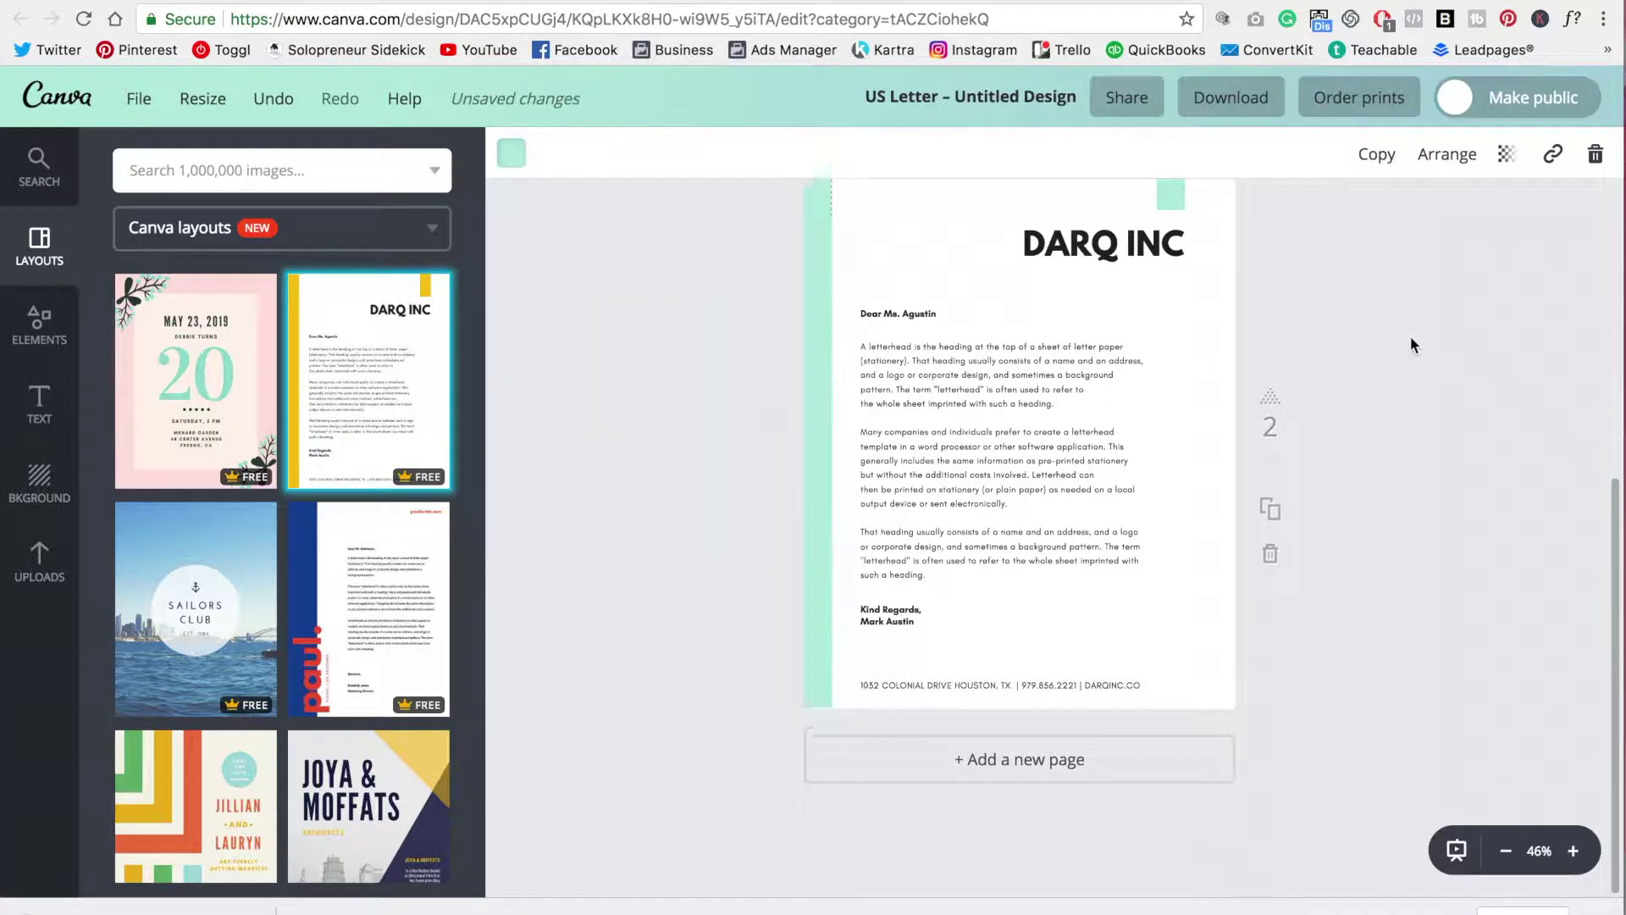
{"action": "left_click", "coordinate": [1415, 346]}
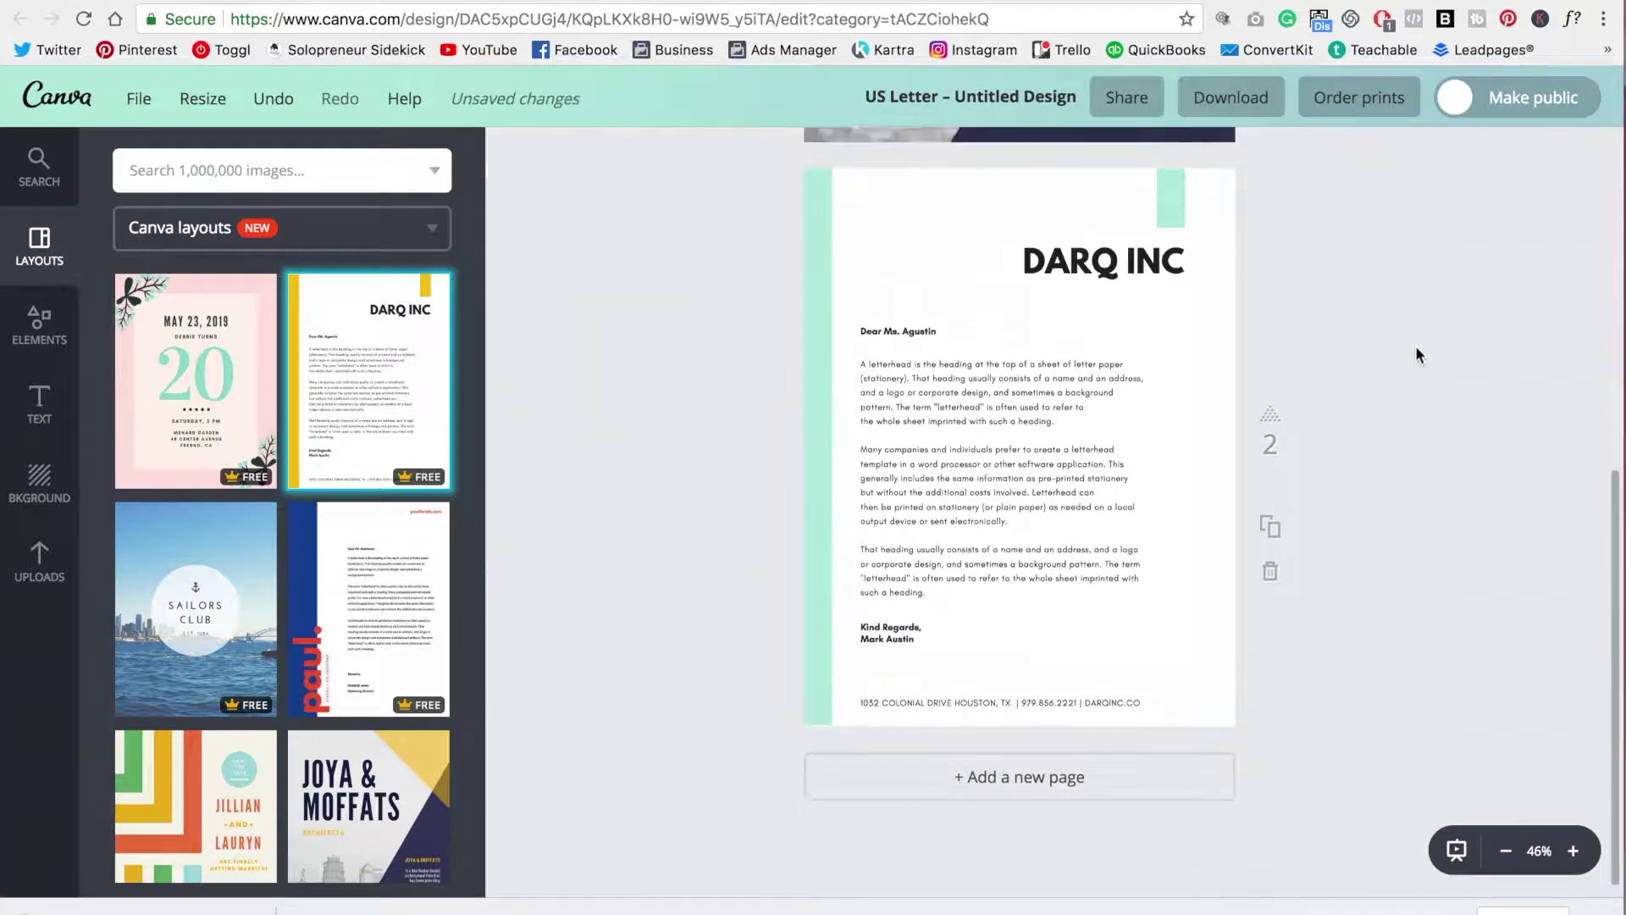
- Duplicate the DARQ INC letterhead page as page 3
{"action": "left_click", "coordinate": [1269, 533]}
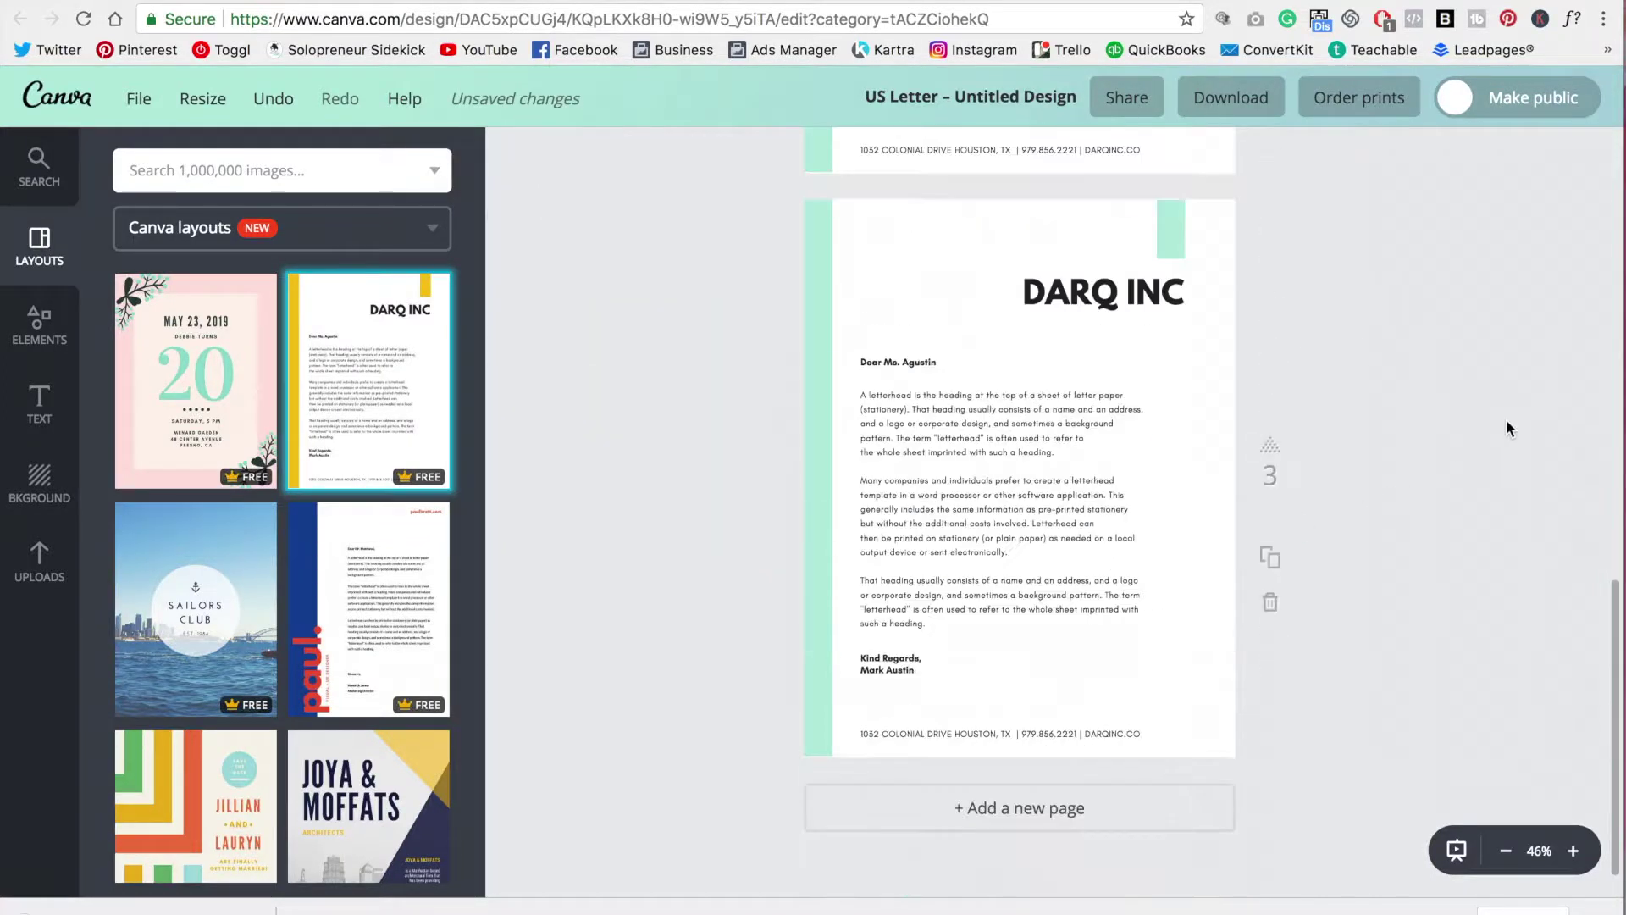
{"action": "scroll", "coordinate": [1440, 457], "scroll_direction": "up", "scroll_amount": 10}
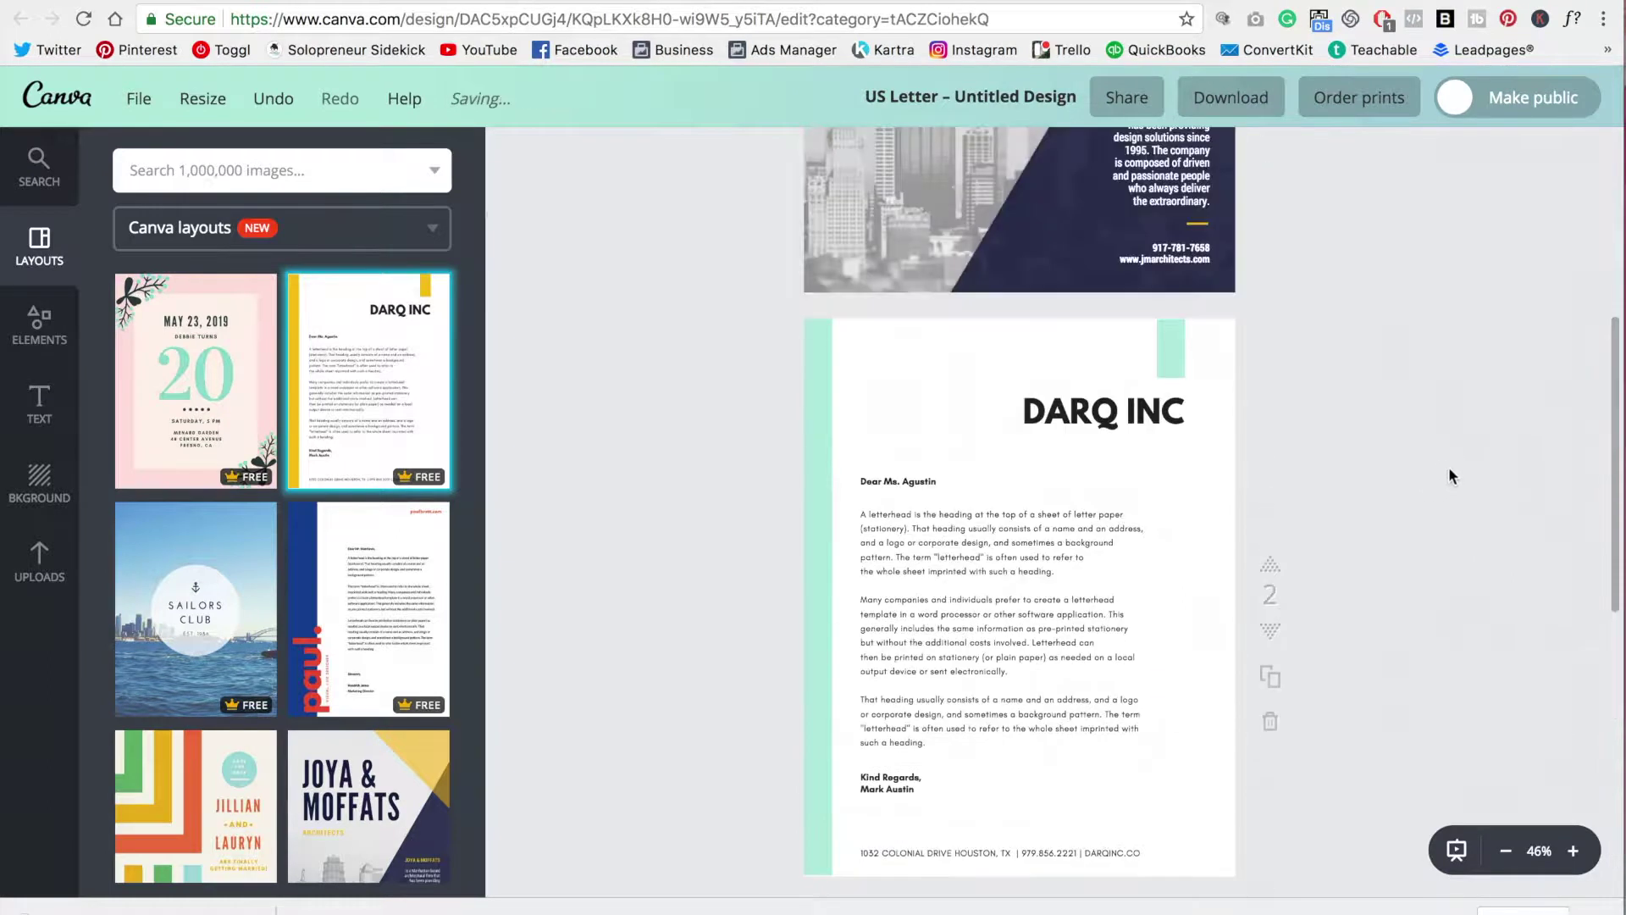
{"action": "scroll", "coordinate": [1461, 449], "scroll_direction": "up", "scroll_amount": 3}
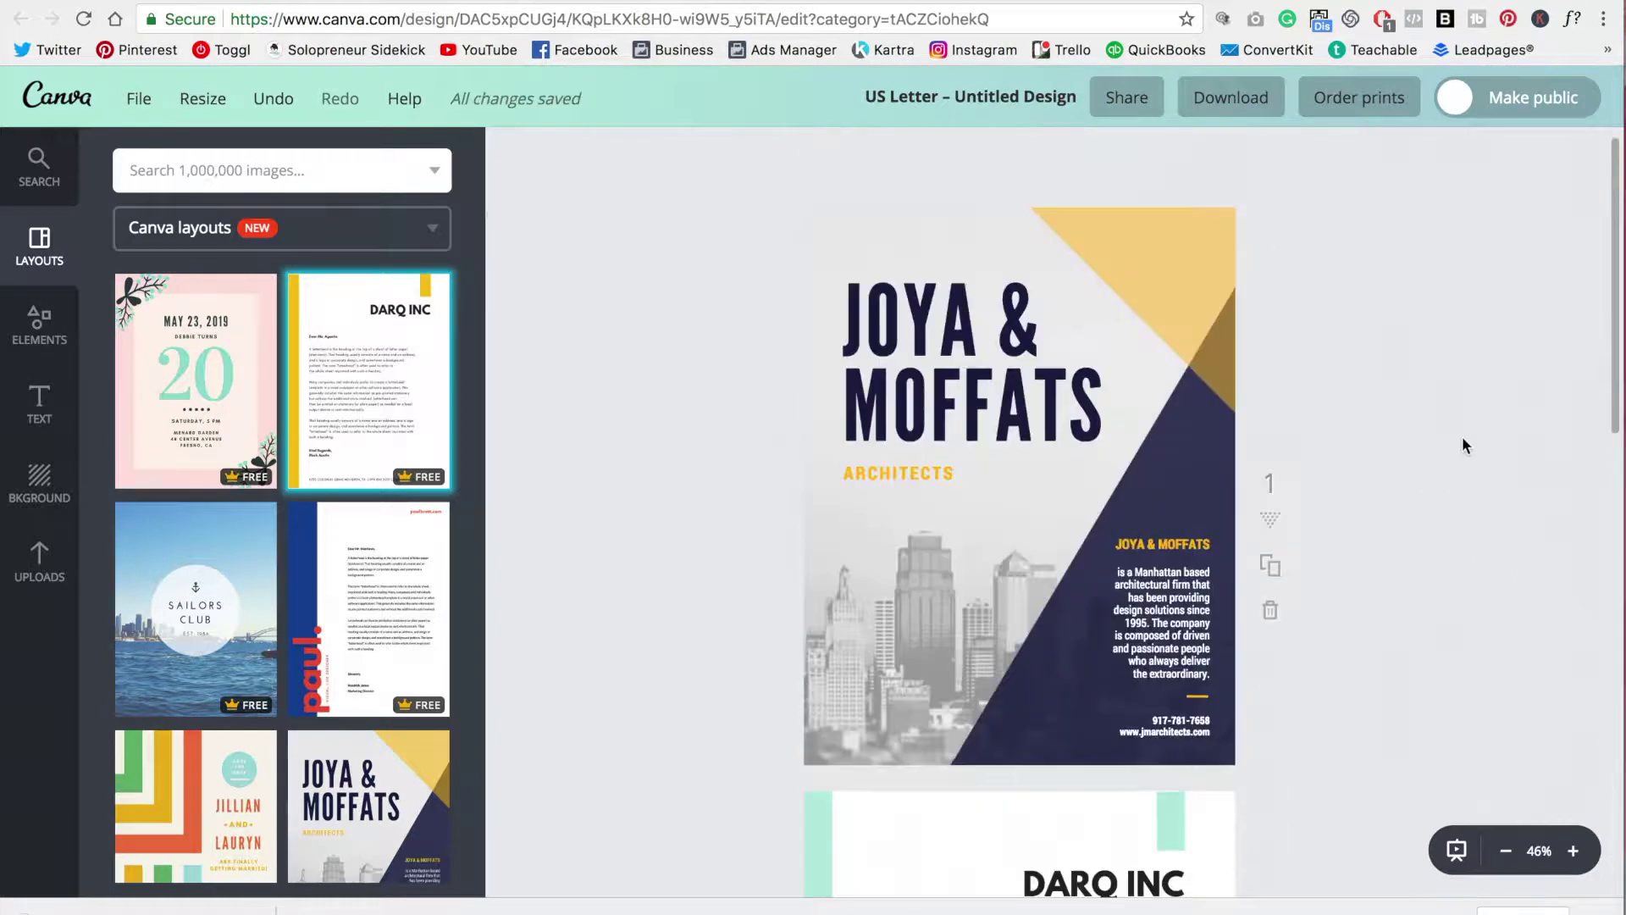
- Replace the JOYA & MOFFATS heading with SOLOPRENEUR SIDEKICK at font size 88
{"action": "left_click", "coordinate": [913, 385]}
{"action": "left_click", "coordinate": [905, 340]}
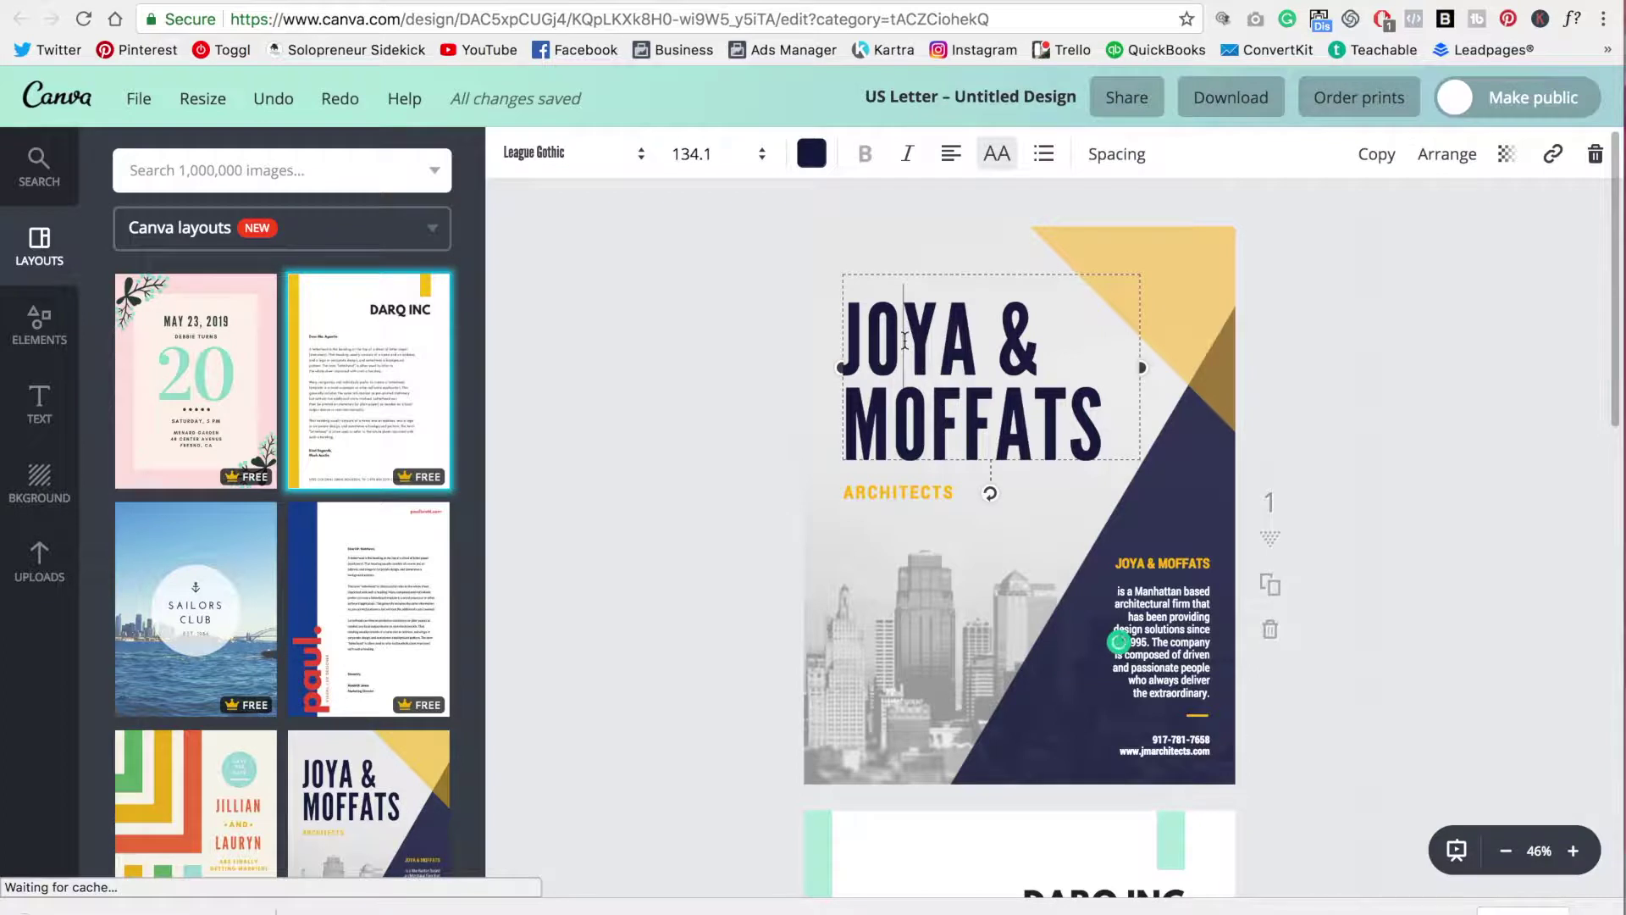
{"action": "key", "text": "ctrl+a"}
{"action": "type", "text": "SOL"}
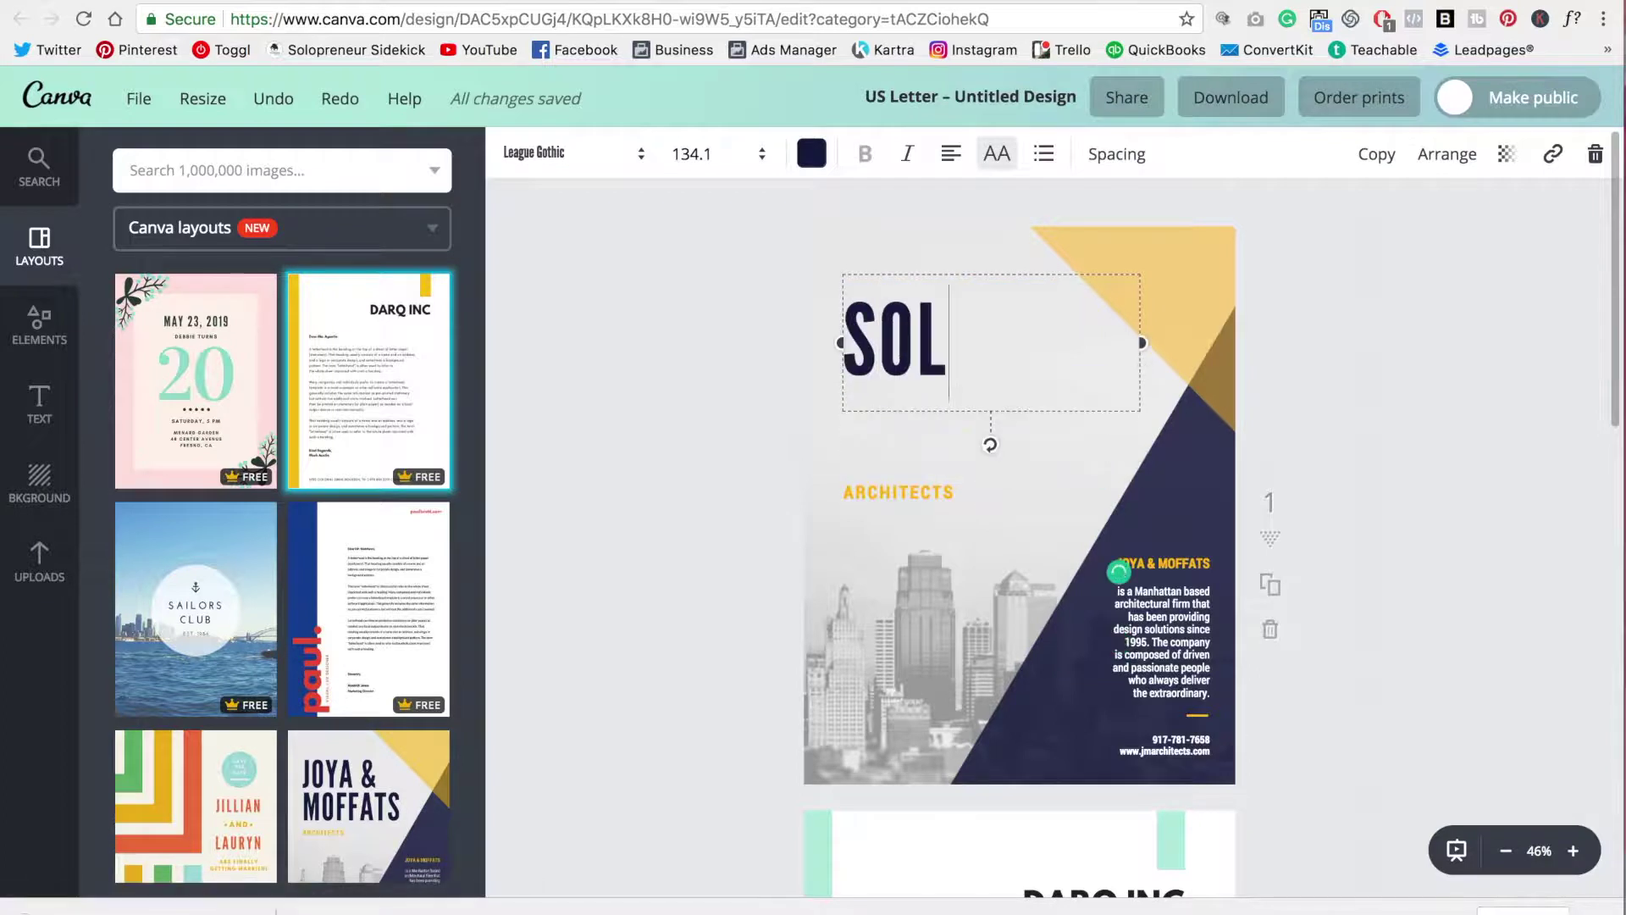
{"action": "type", "text": "OPRENEUR SIDEKICK"}
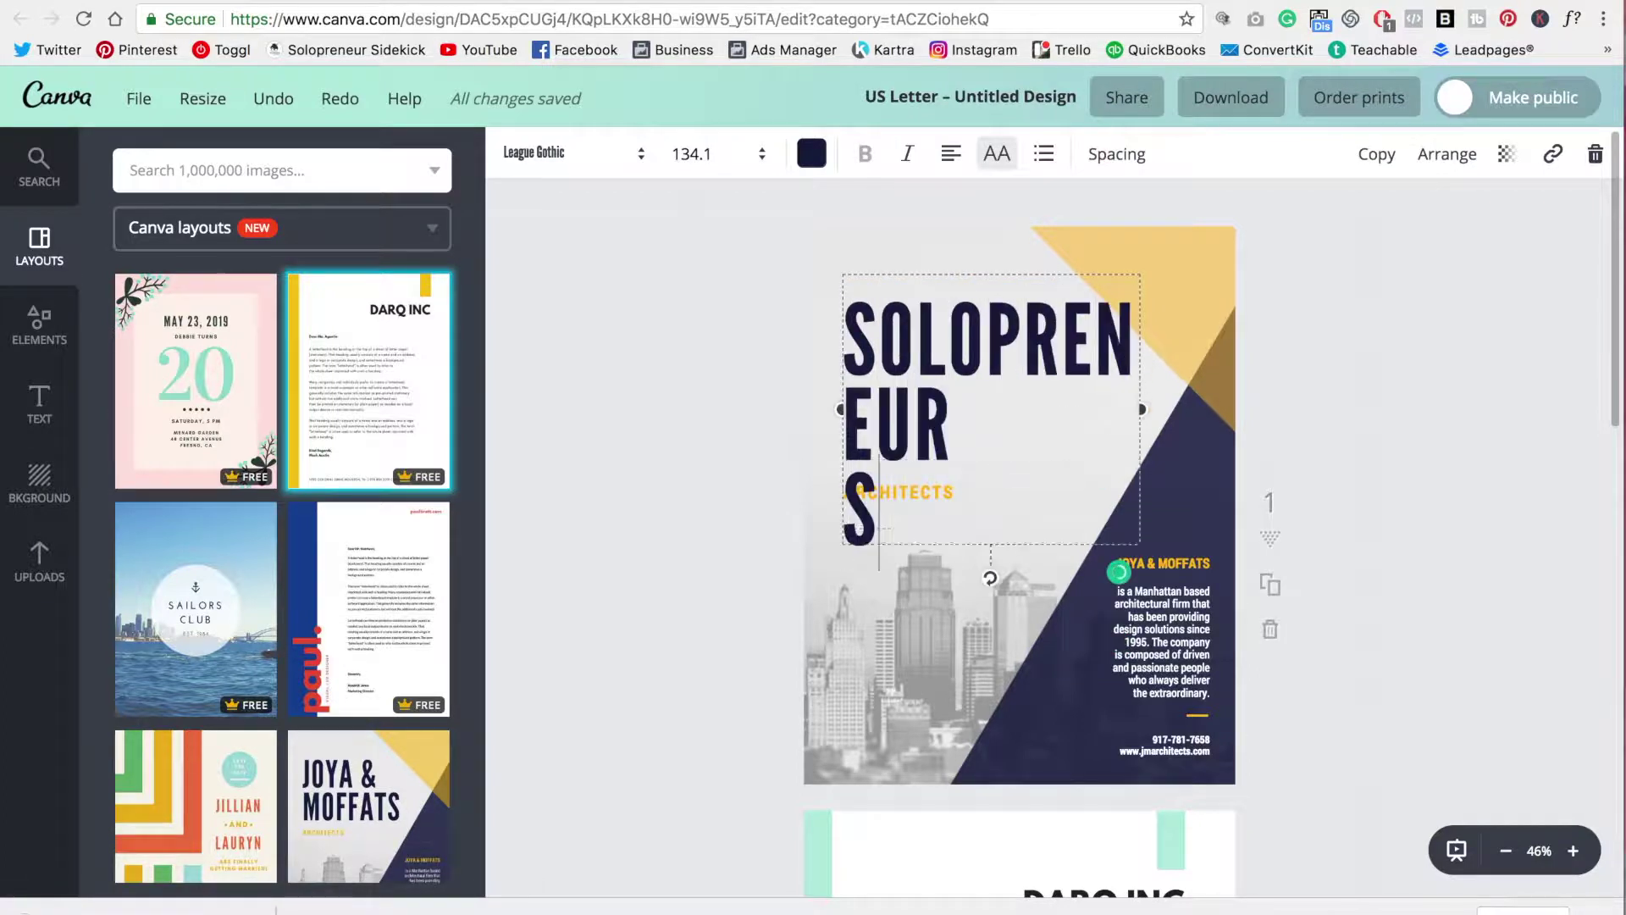
{"action": "left_click", "coordinate": [756, 158]}
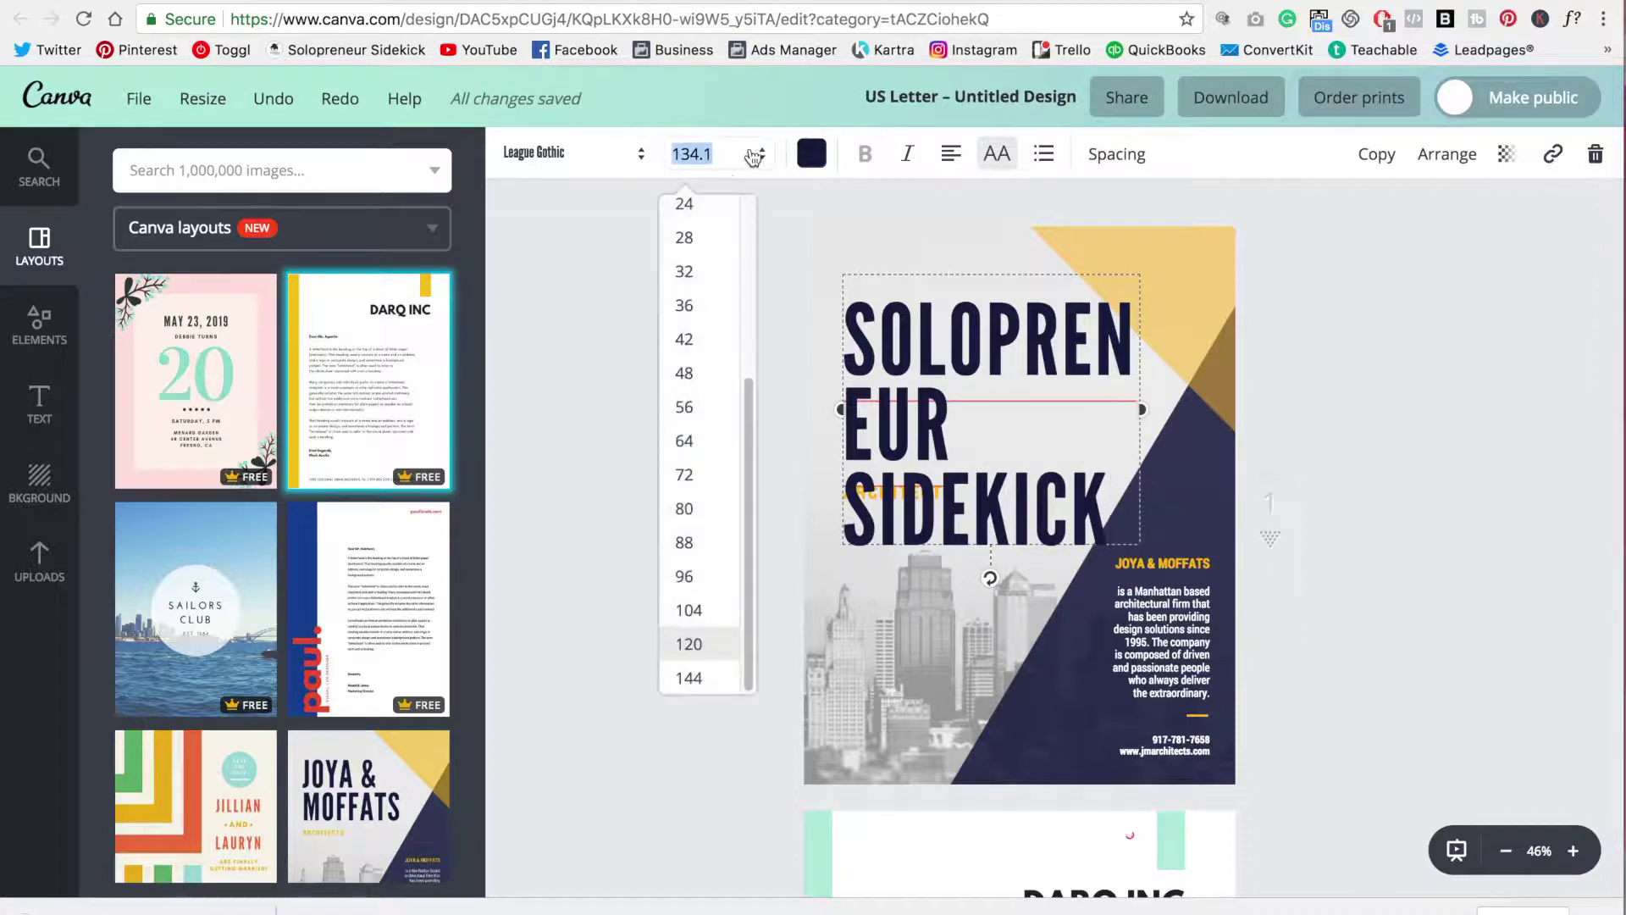
{"action": "left_click", "coordinate": [707, 481]}
{"action": "left_click", "coordinate": [715, 161]}
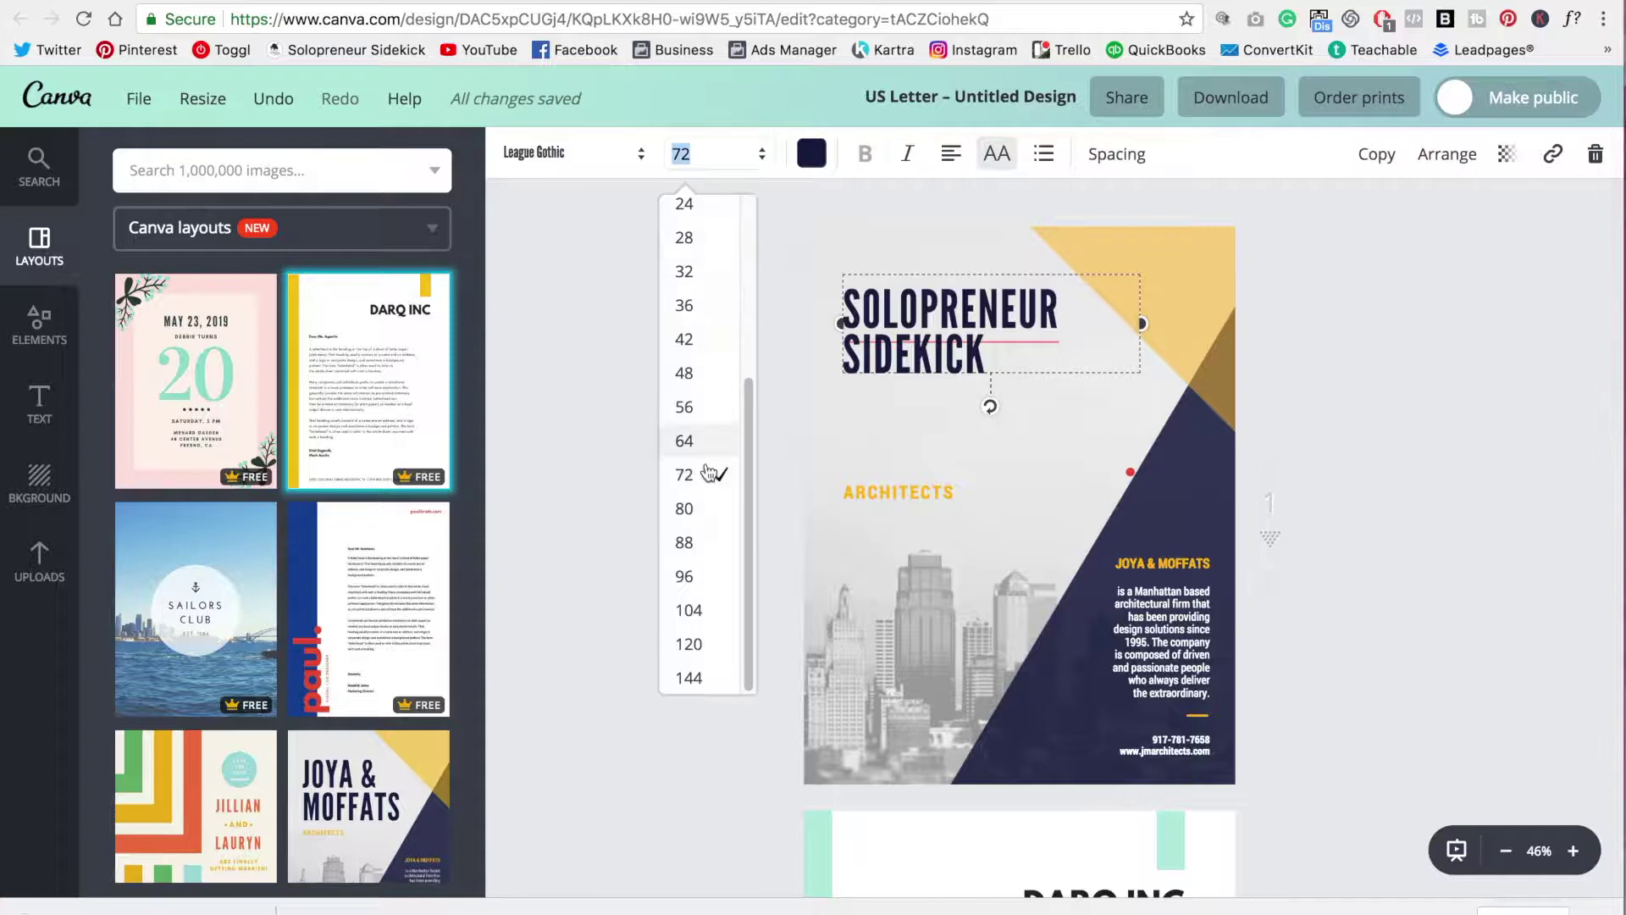
{"action": "left_click", "coordinate": [697, 543]}
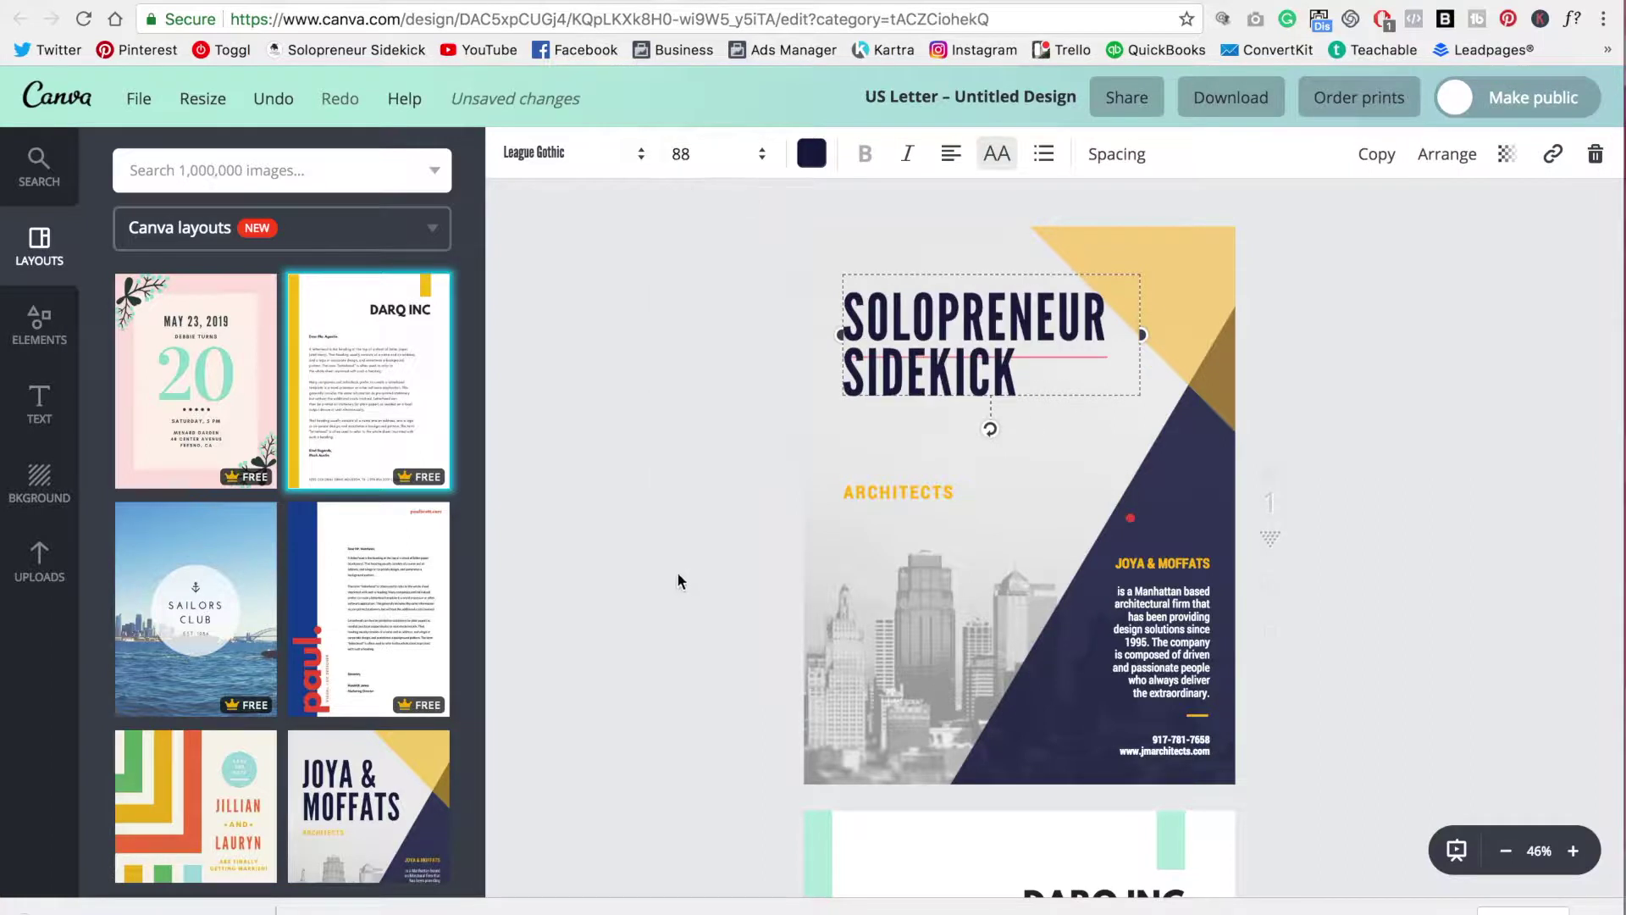
{"action": "left_click", "coordinate": [720, 526]}
- Change the ARCHITECTS subtitle to TECH VIDEOS and move it just below the title
{"action": "double_click", "coordinate": [916, 499]}
{"action": "type", "text": "TE"}
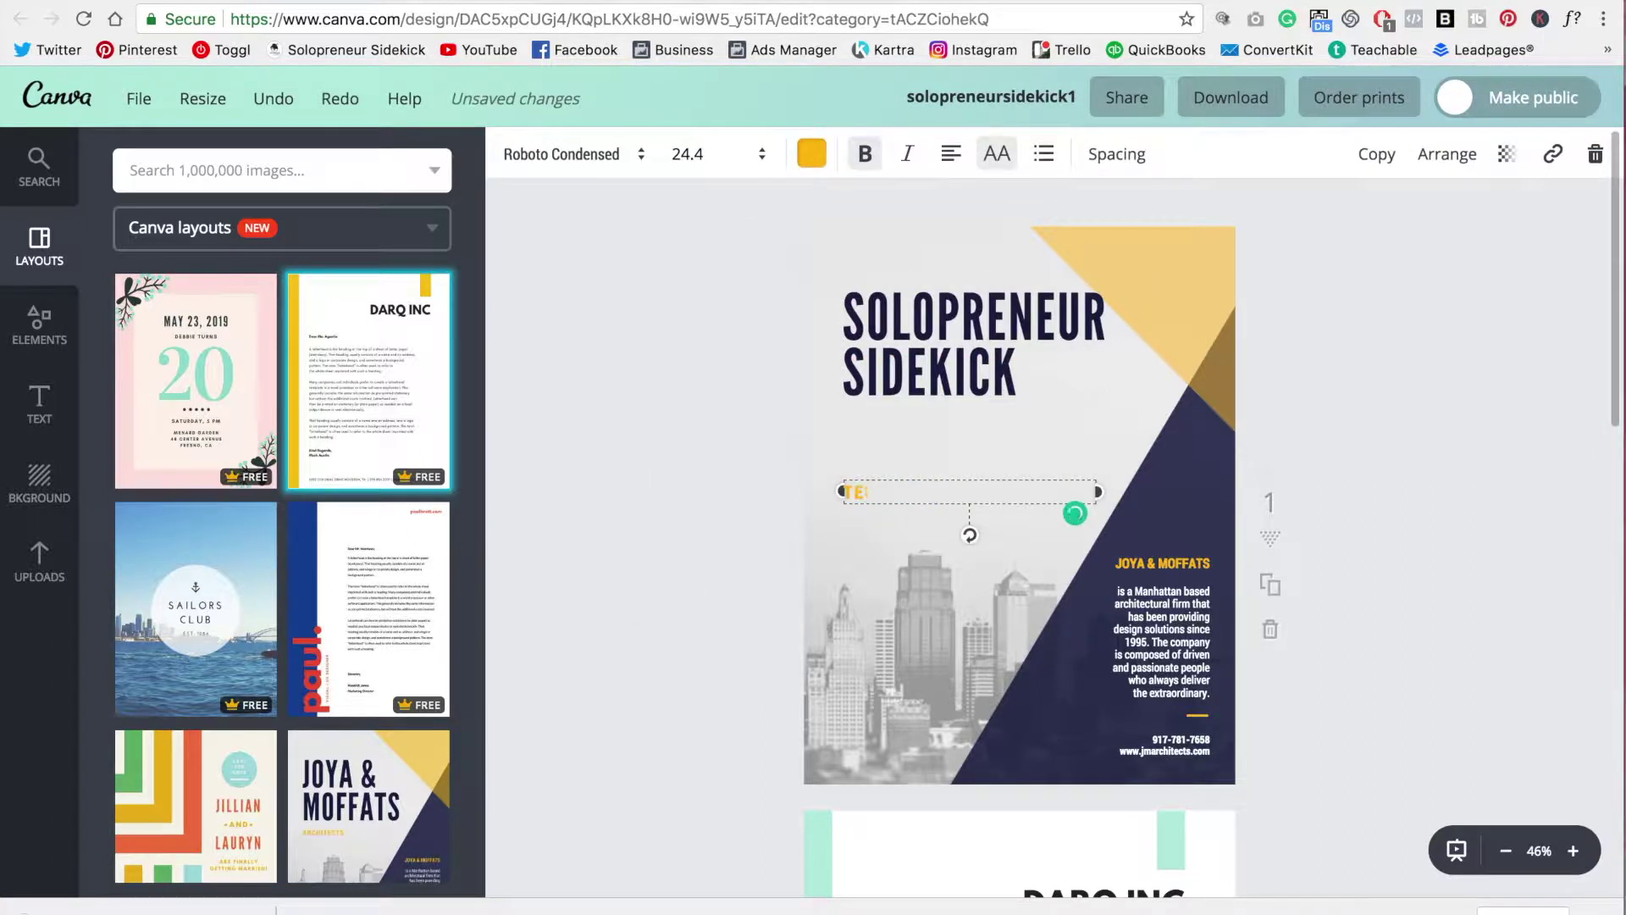
{"action": "type", "text": "CH VIDEOS"}
{"action": "left_click", "coordinate": [617, 534]}
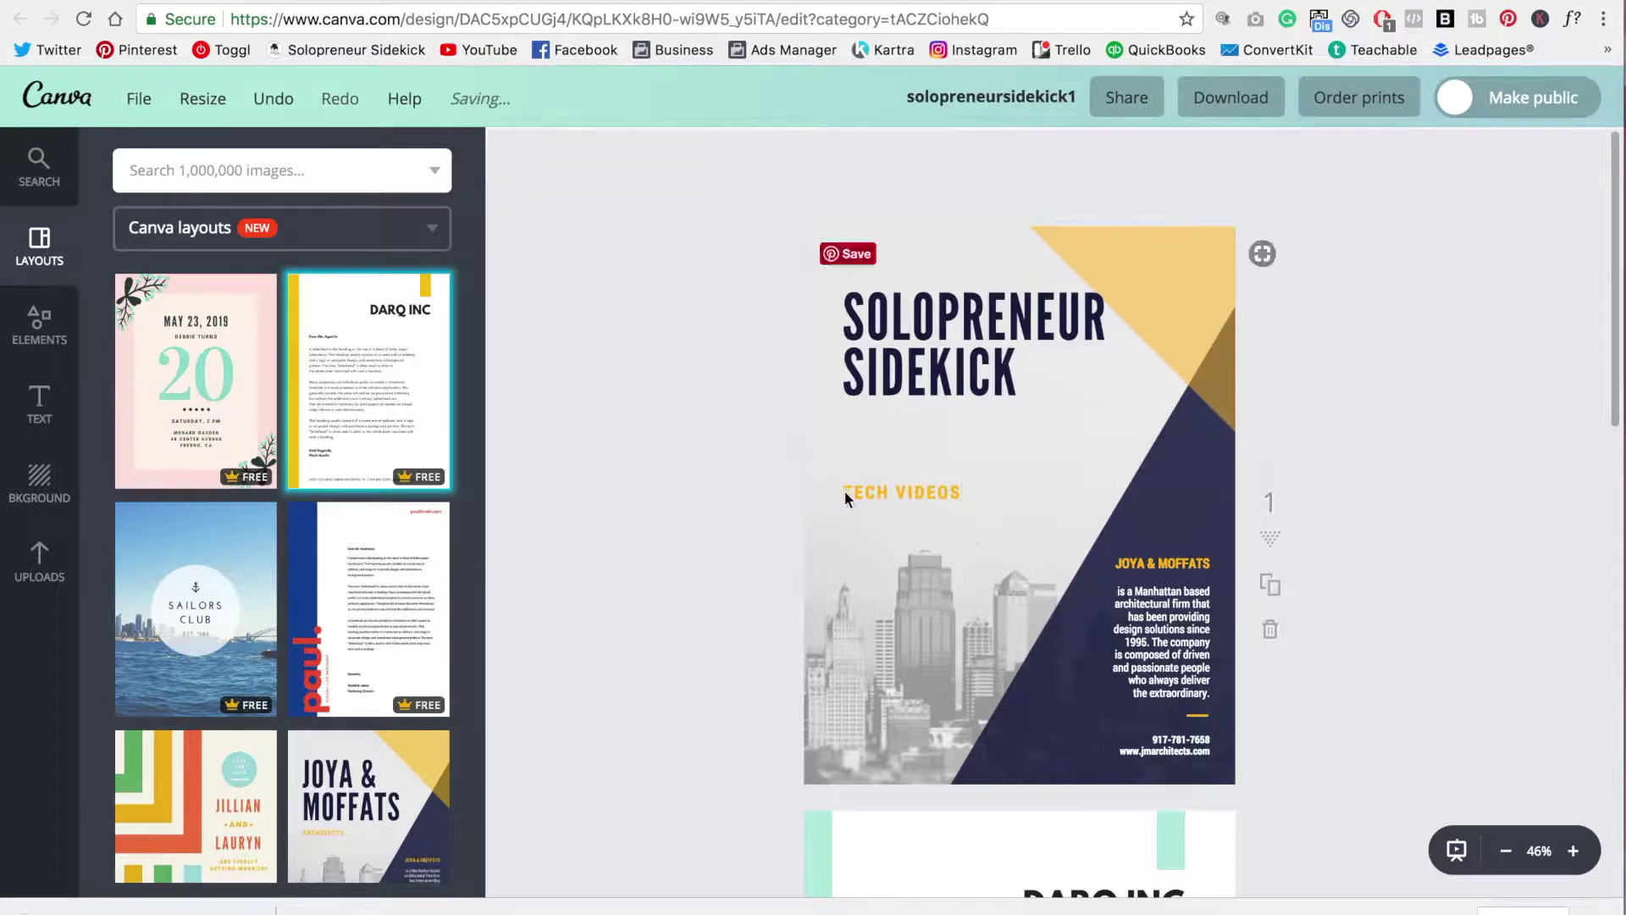
{"action": "left_click_drag", "start_coordinate": [871, 501], "coordinate": [867, 429]}
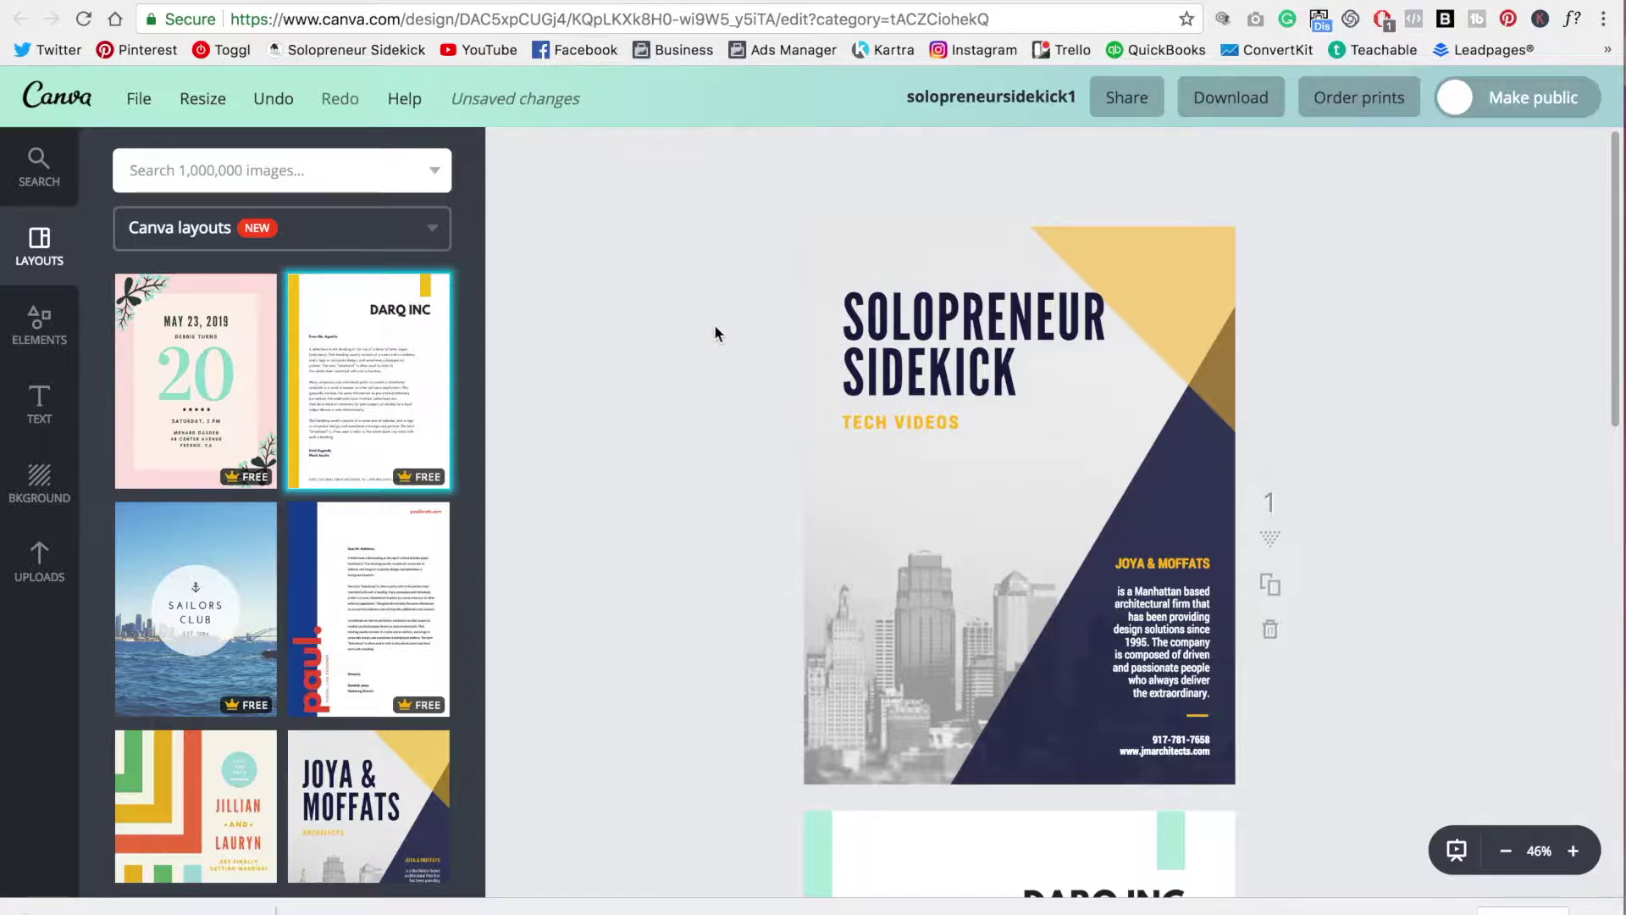
- Move the title and TECH VIDEOS subtitle together lower on the cover
{"action": "left_click", "coordinate": [898, 333]}
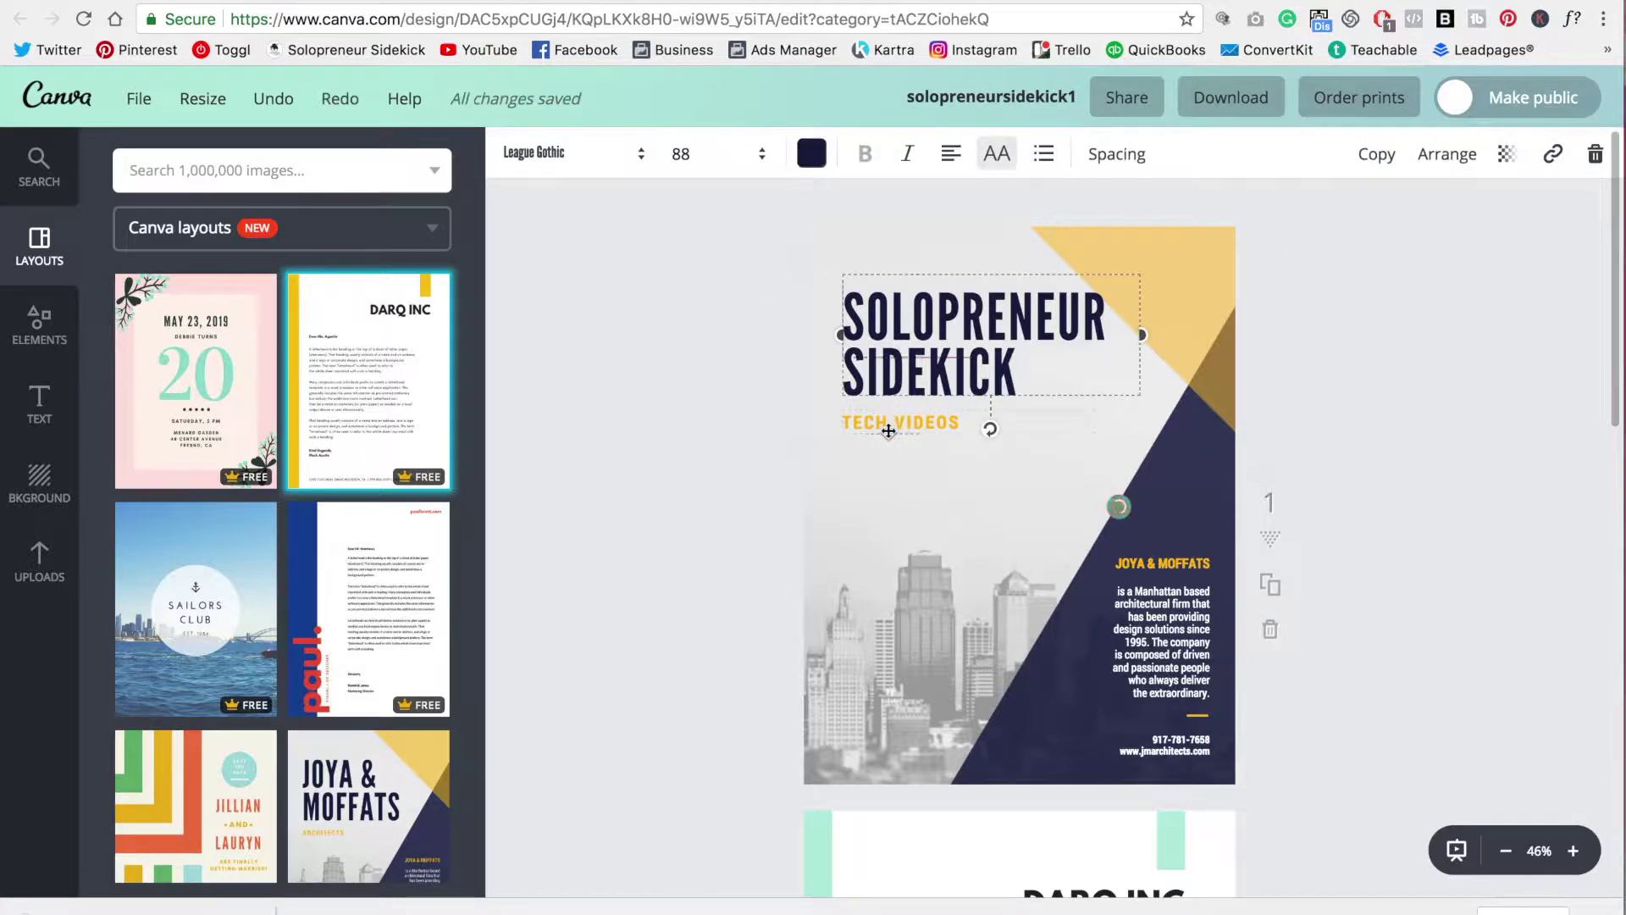
{"action": "left_click", "coordinate": [892, 428], "text": "shift"}
{"action": "left_click_drag", "start_coordinate": [894, 322], "coordinate": [893, 362]}
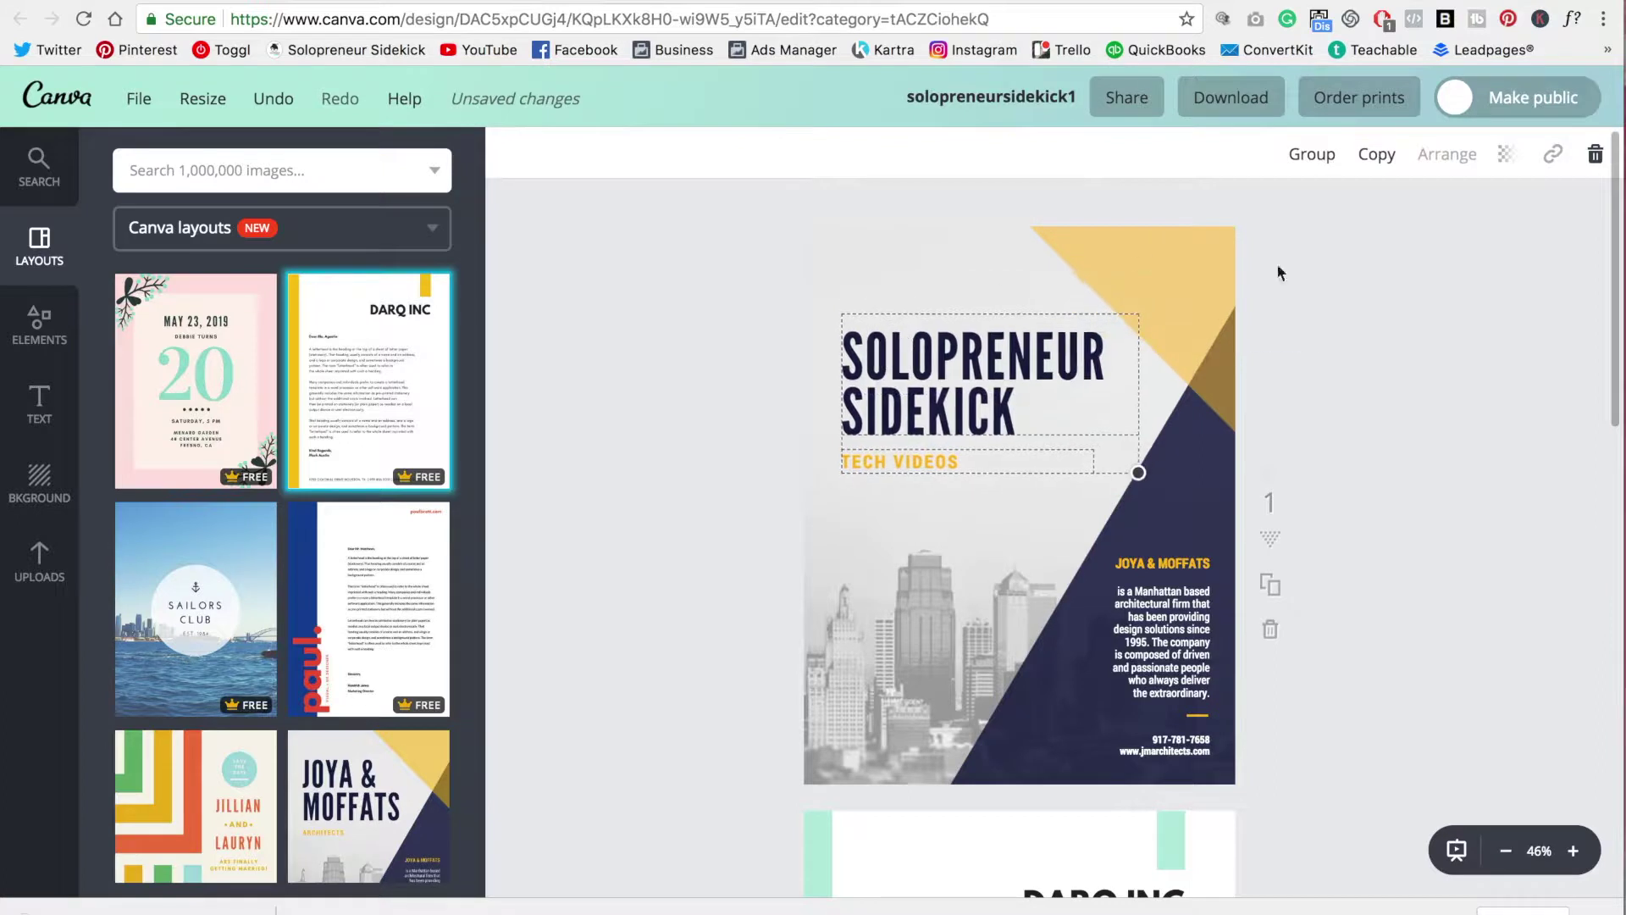
{"action": "left_click", "coordinate": [1328, 309]}
- Turn the top-right triangle mint and the navy diagonal shape dark grey
{"action": "left_click", "coordinate": [1200, 308]}
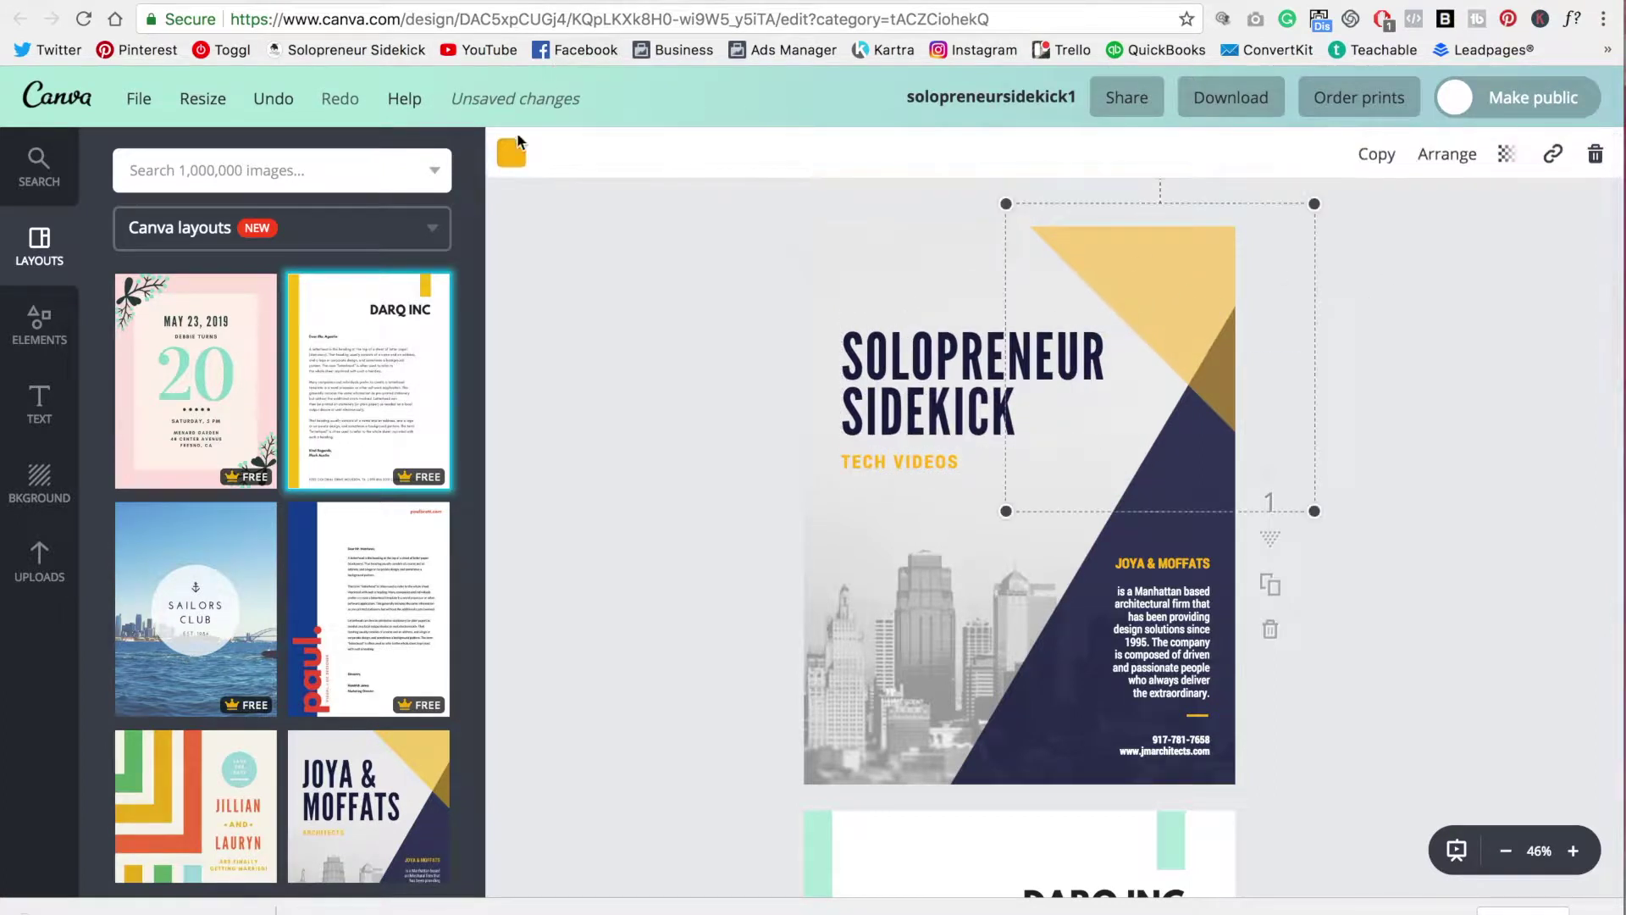
{"action": "left_click", "coordinate": [511, 153]}
{"action": "left_click", "coordinate": [537, 413]}
{"action": "left_click", "coordinate": [1454, 352]}
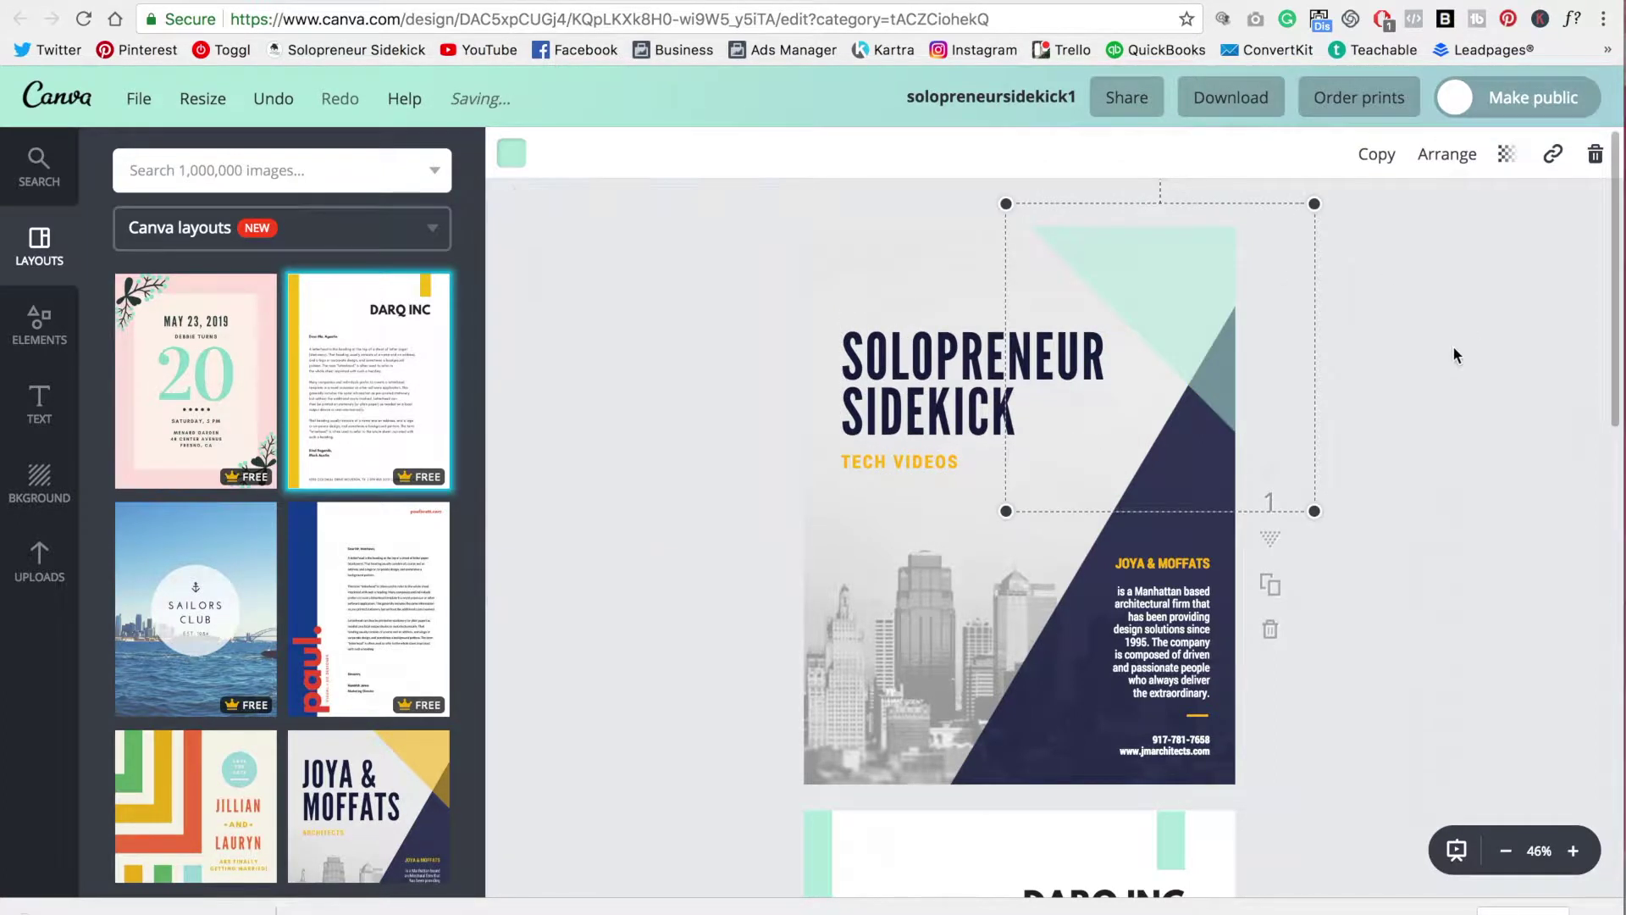
{"action": "left_click", "coordinate": [1029, 669]}
{"action": "left_click", "coordinate": [512, 154]}
- Recolour the TECH VIDEOS and JOYA & MOFFATS text mint
{"action": "left_click", "coordinate": [573, 409]}
{"action": "left_click", "coordinate": [974, 355]}
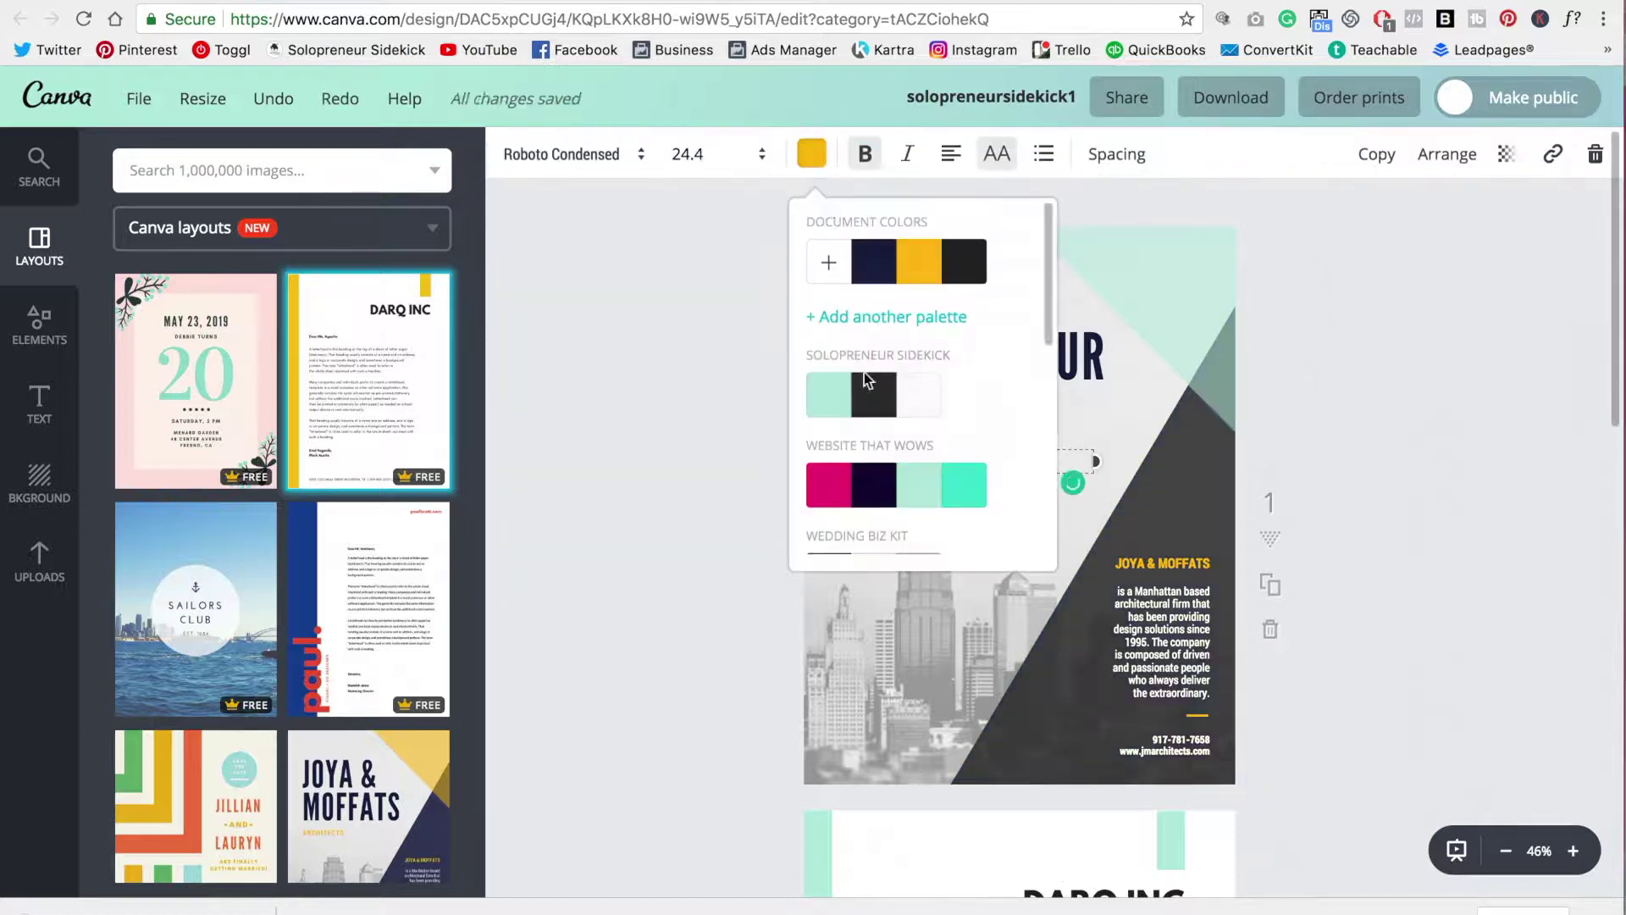
{"action": "left_click", "coordinate": [811, 153]}
{"action": "left_click", "coordinate": [1162, 564]}
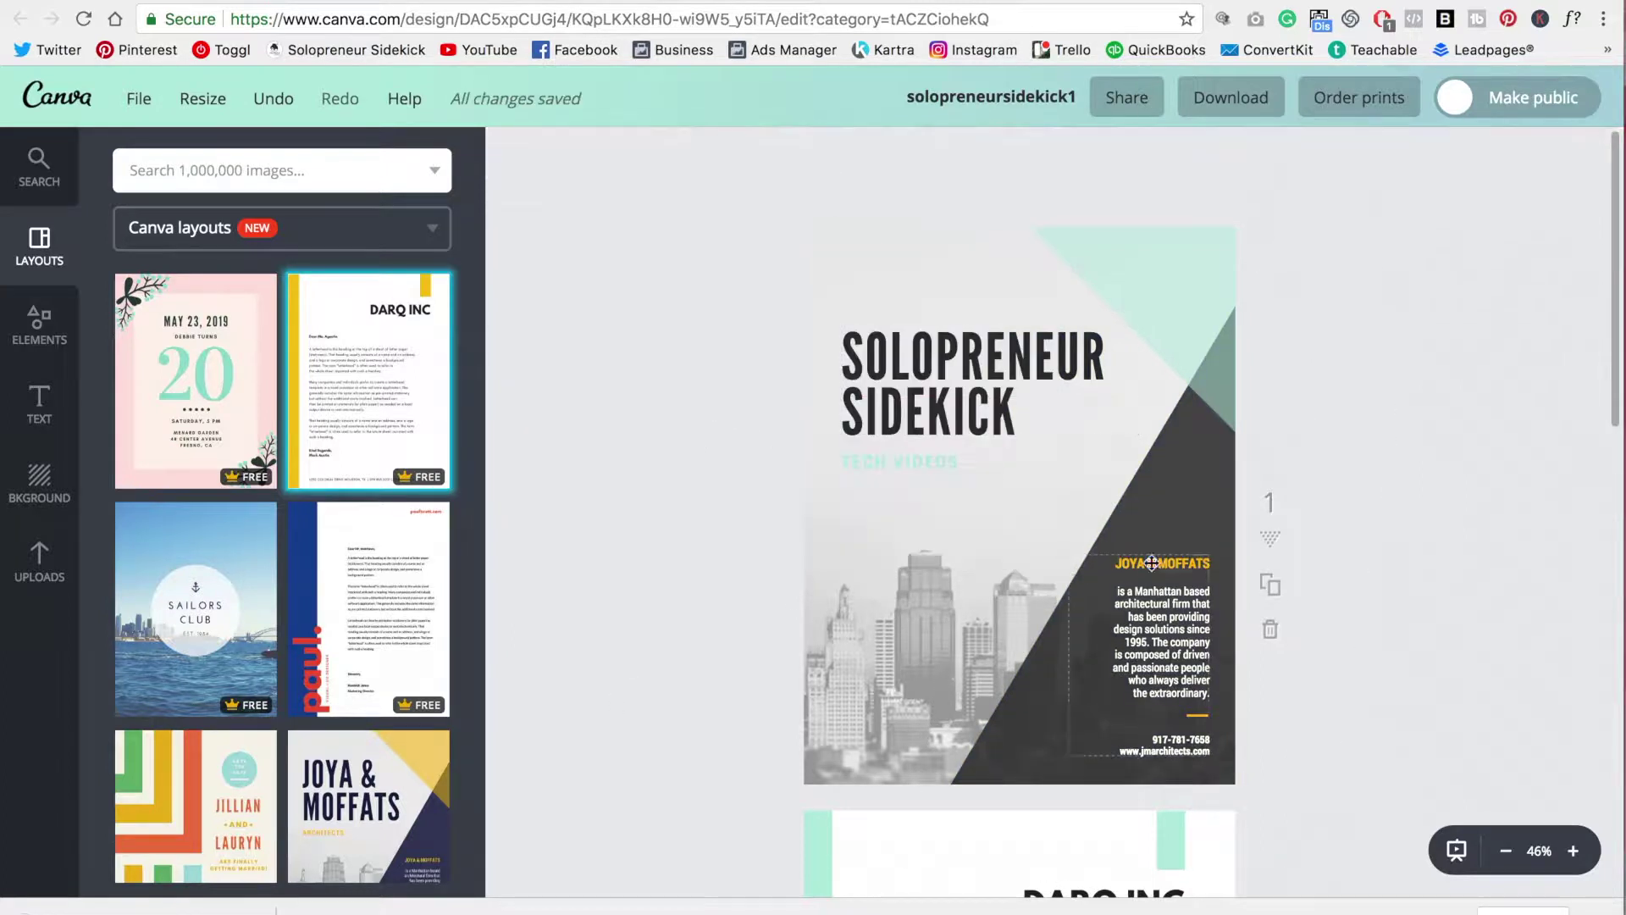
{"action": "left_click", "coordinate": [812, 154]}
{"action": "left_click", "coordinate": [828, 395]}
{"action": "left_click", "coordinate": [1196, 724]}
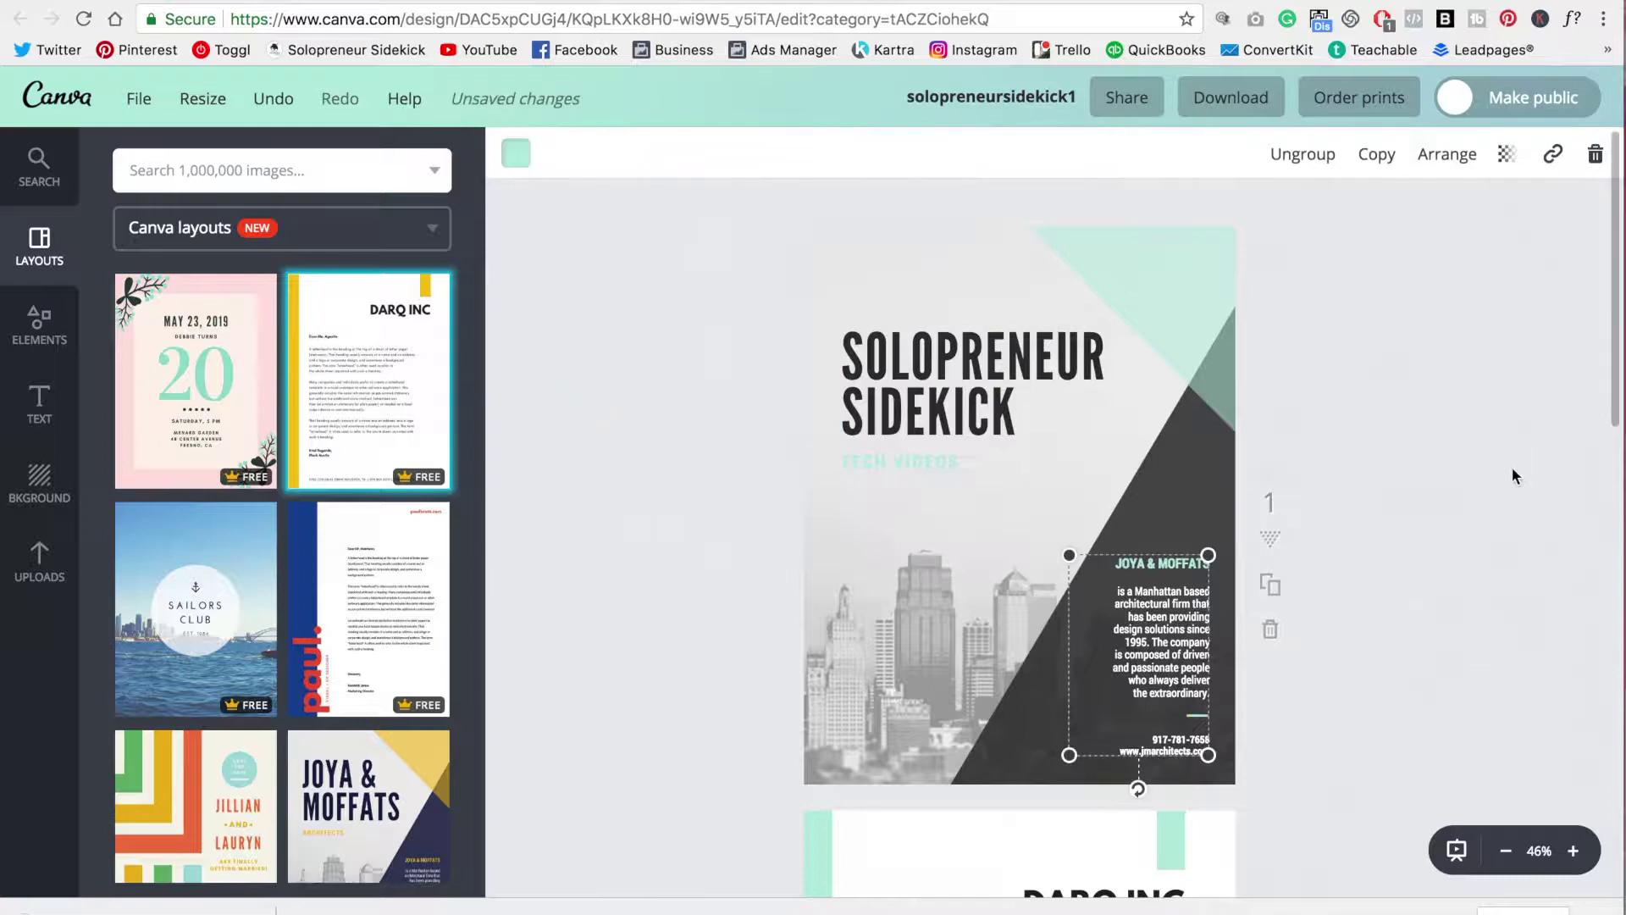
{"action": "left_click", "coordinate": [863, 573]}
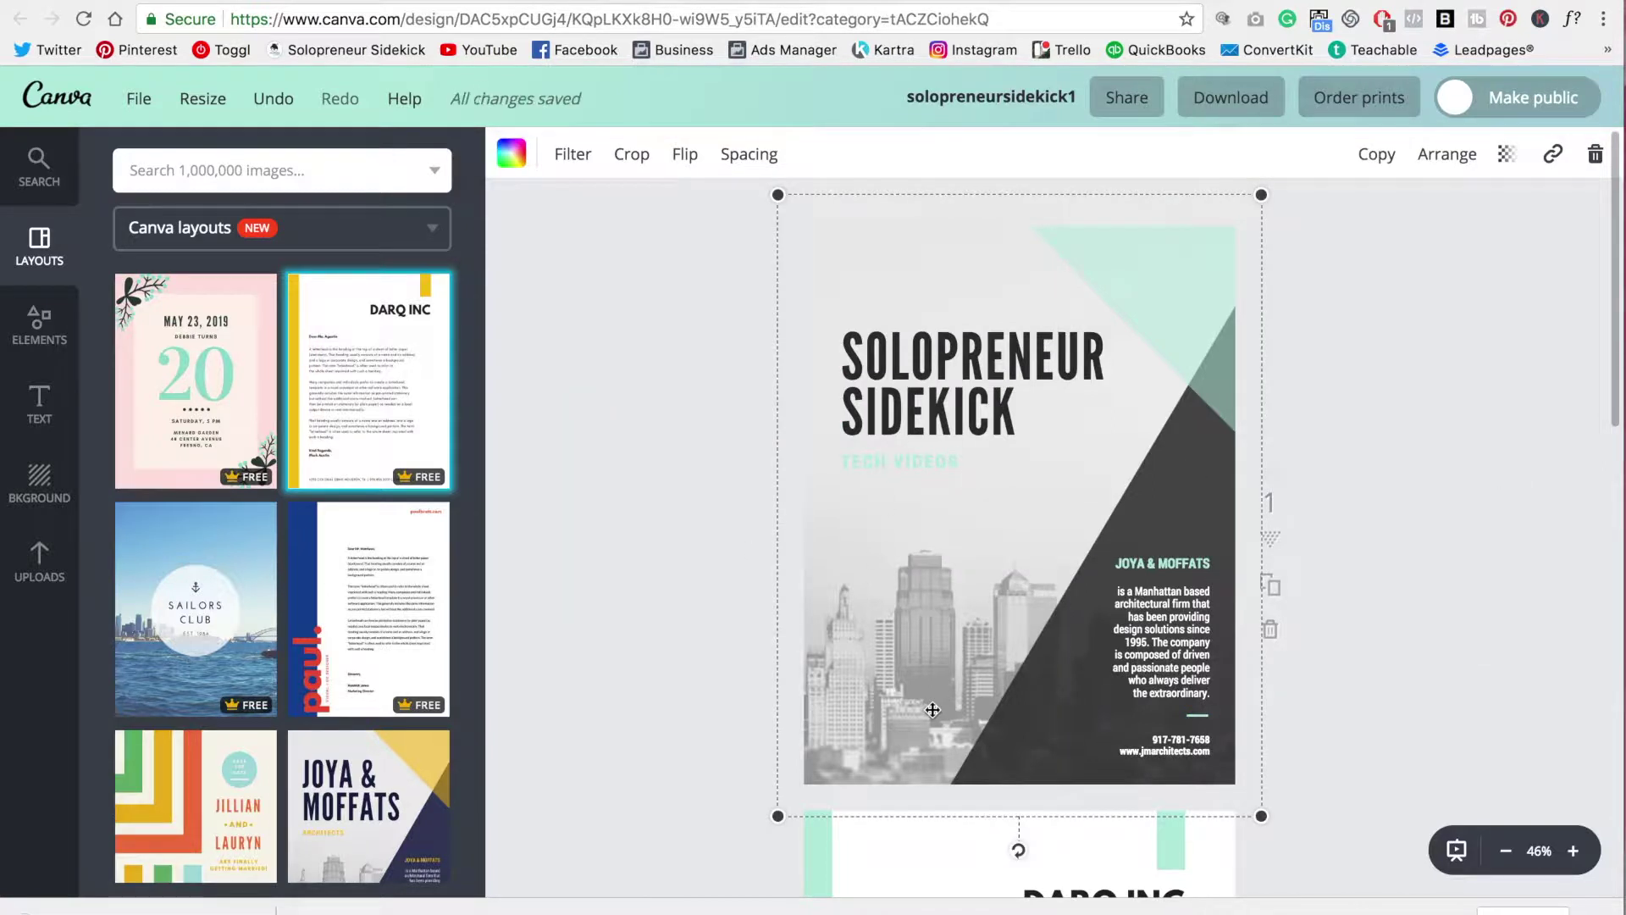
- Swap the cover's city skyline background for the uploaded desk photo with keyboard and pencil
{"action": "key", "text": "ctrl+z"}
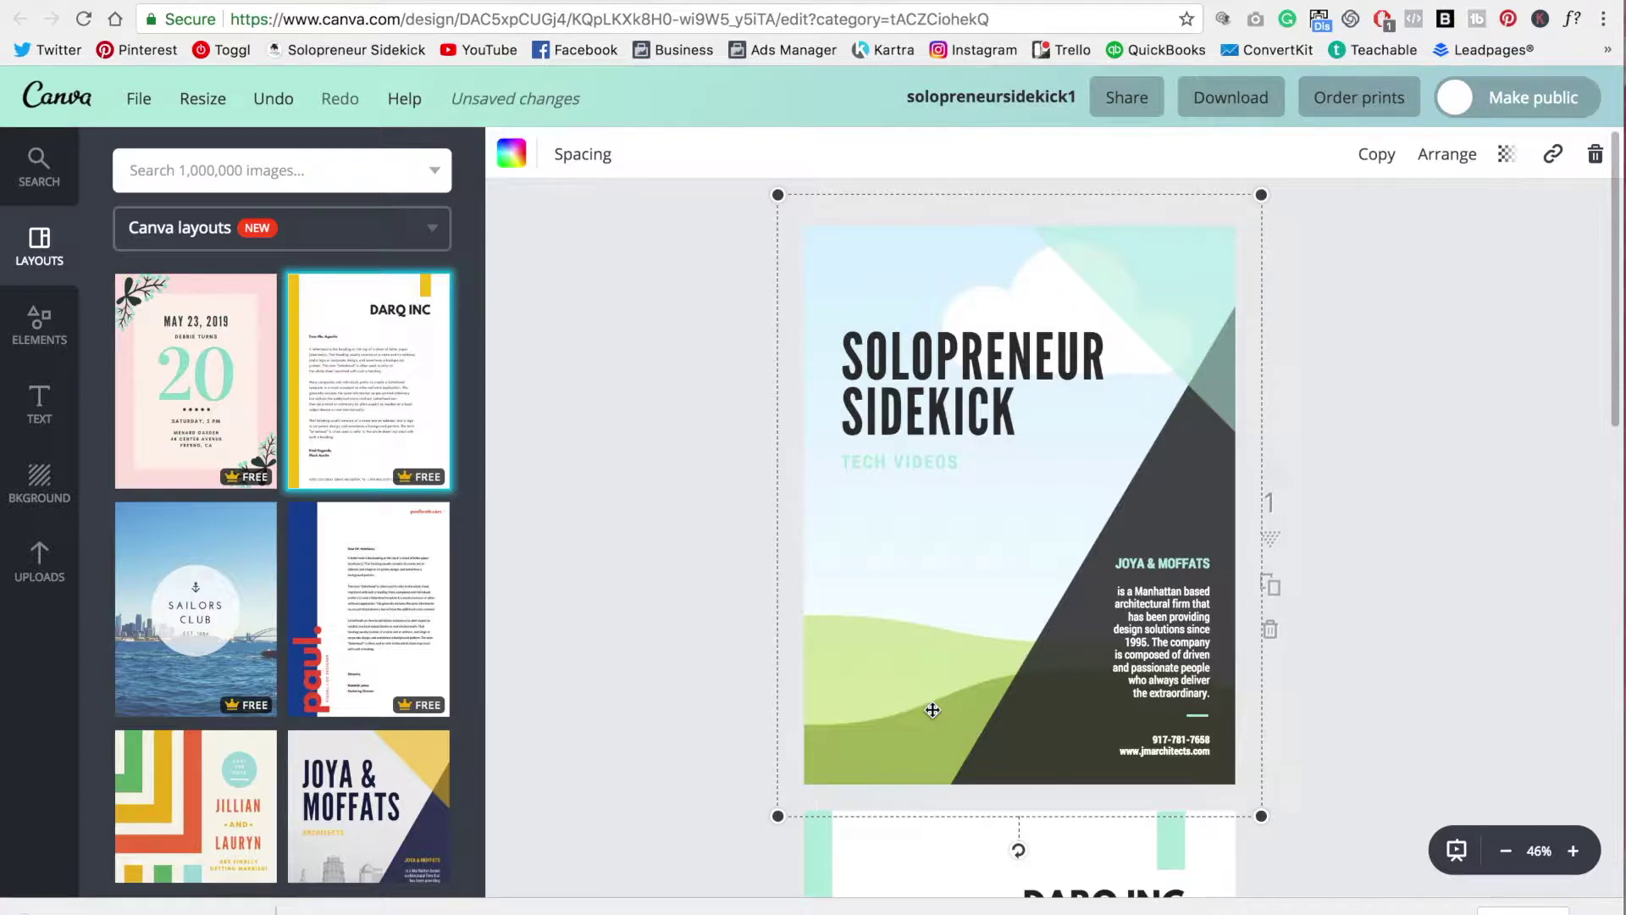
{"action": "left_click", "coordinate": [59, 579]}
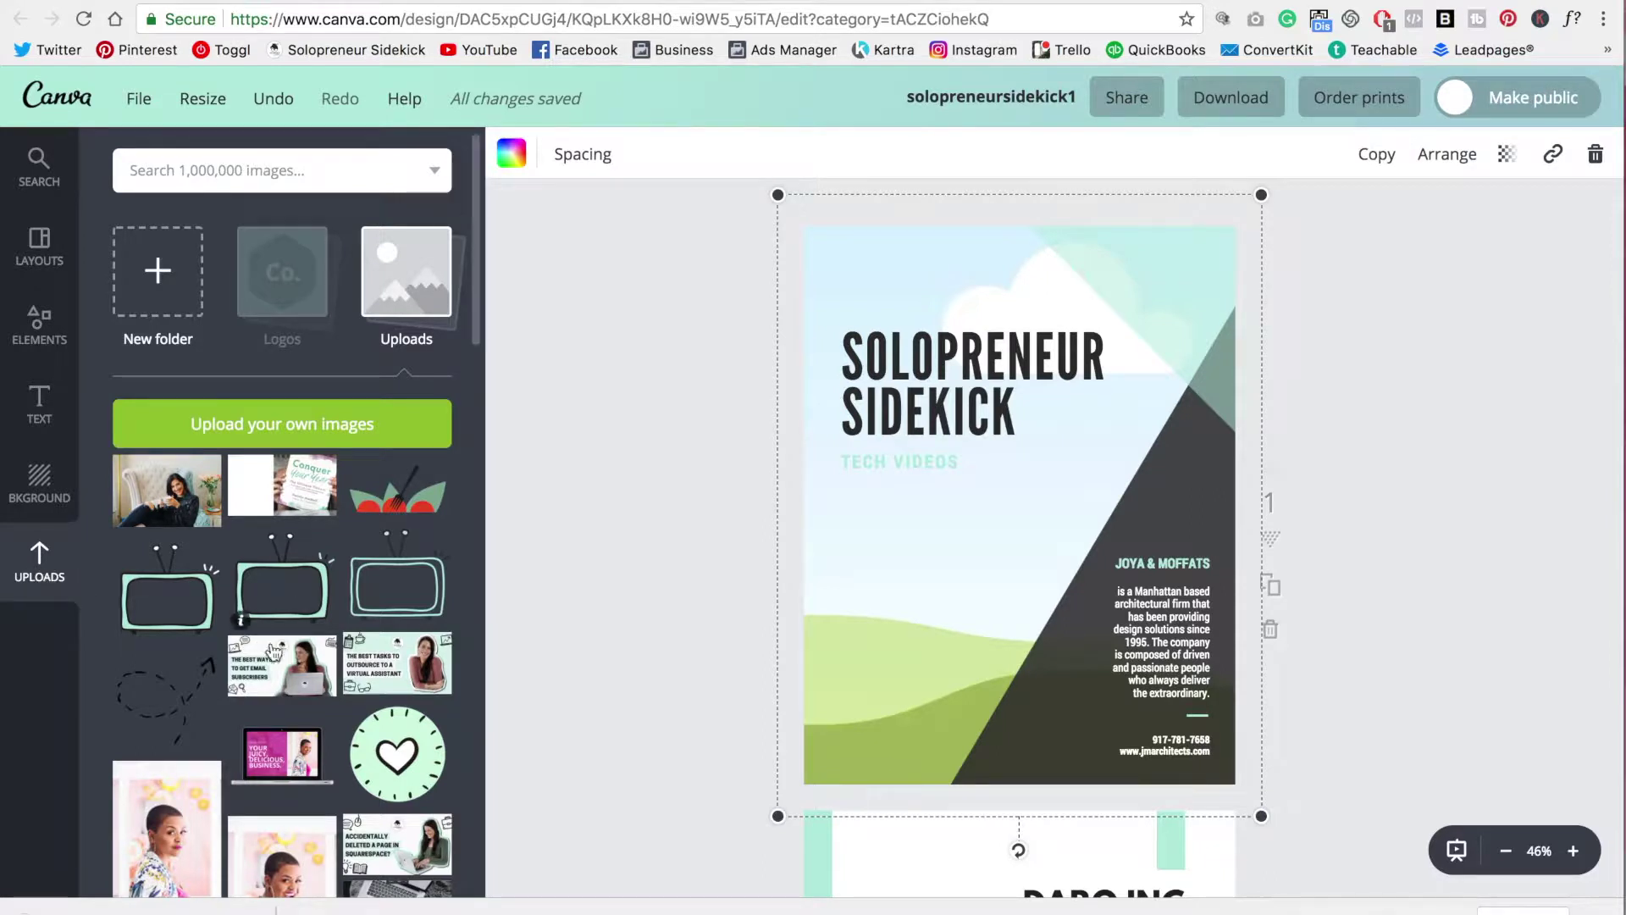
{"action": "scroll", "coordinate": [410, 619], "scroll_direction": "down", "scroll_amount": 10}
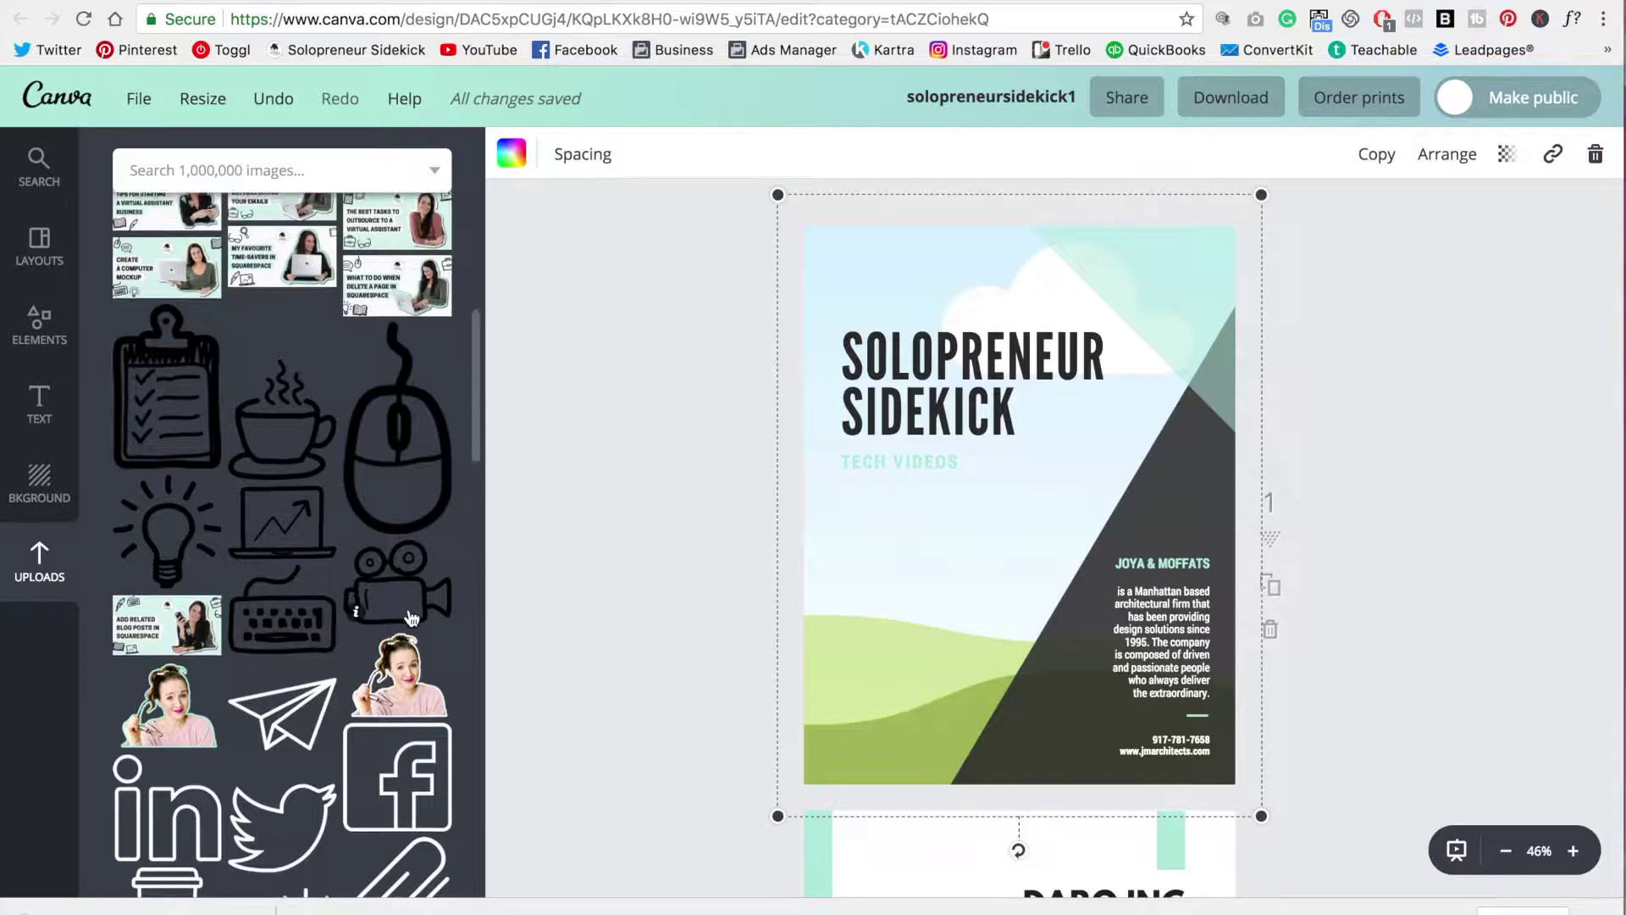
{"action": "scroll", "coordinate": [410, 619], "scroll_direction": "up", "scroll_amount": 10}
{"action": "scroll", "coordinate": [410, 619], "scroll_direction": "down", "scroll_amount": 15}
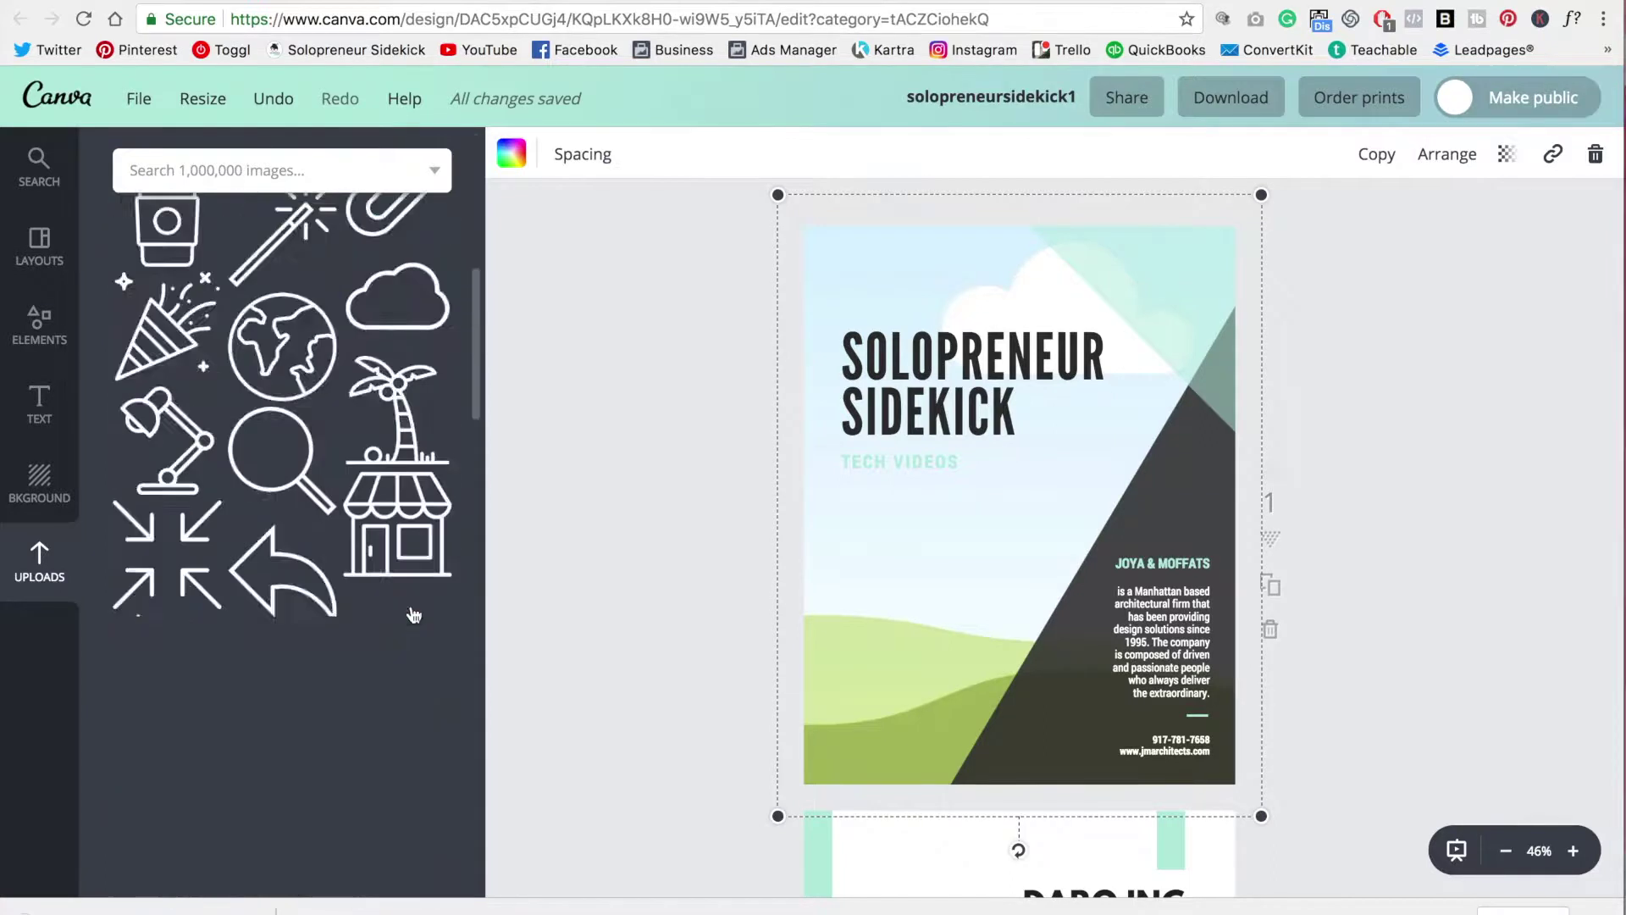
{"action": "scroll", "coordinate": [414, 607], "scroll_direction": "down", "scroll_amount": 5}
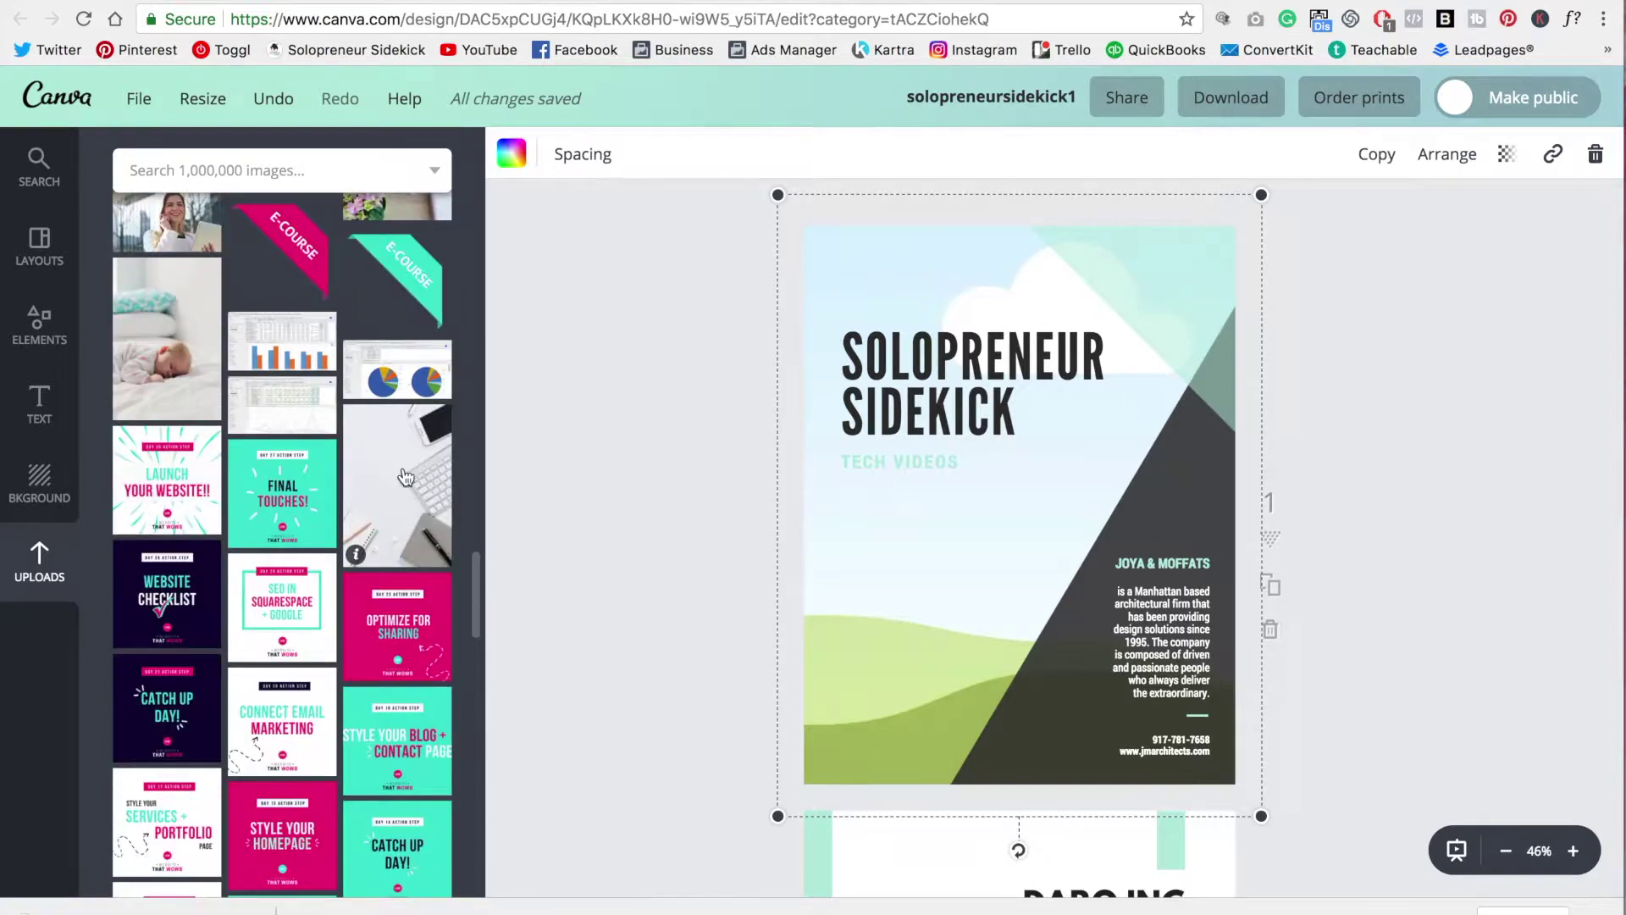
{"action": "left_click_drag", "start_coordinate": [405, 477], "coordinate": [920, 556]}
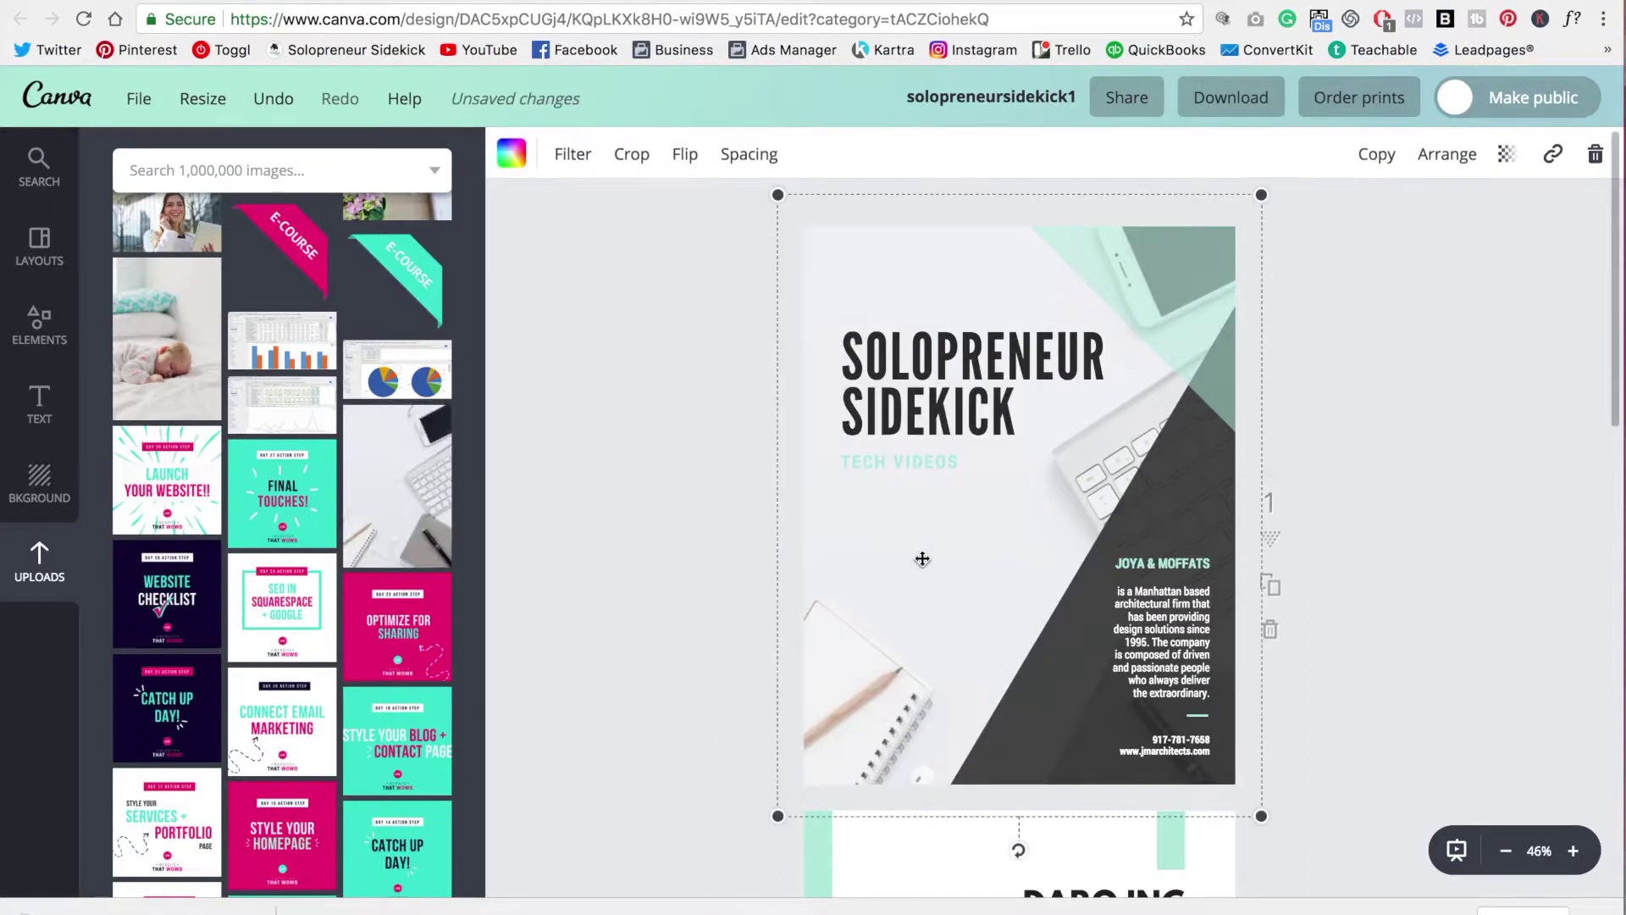
{"action": "left_click", "coordinate": [1425, 388]}
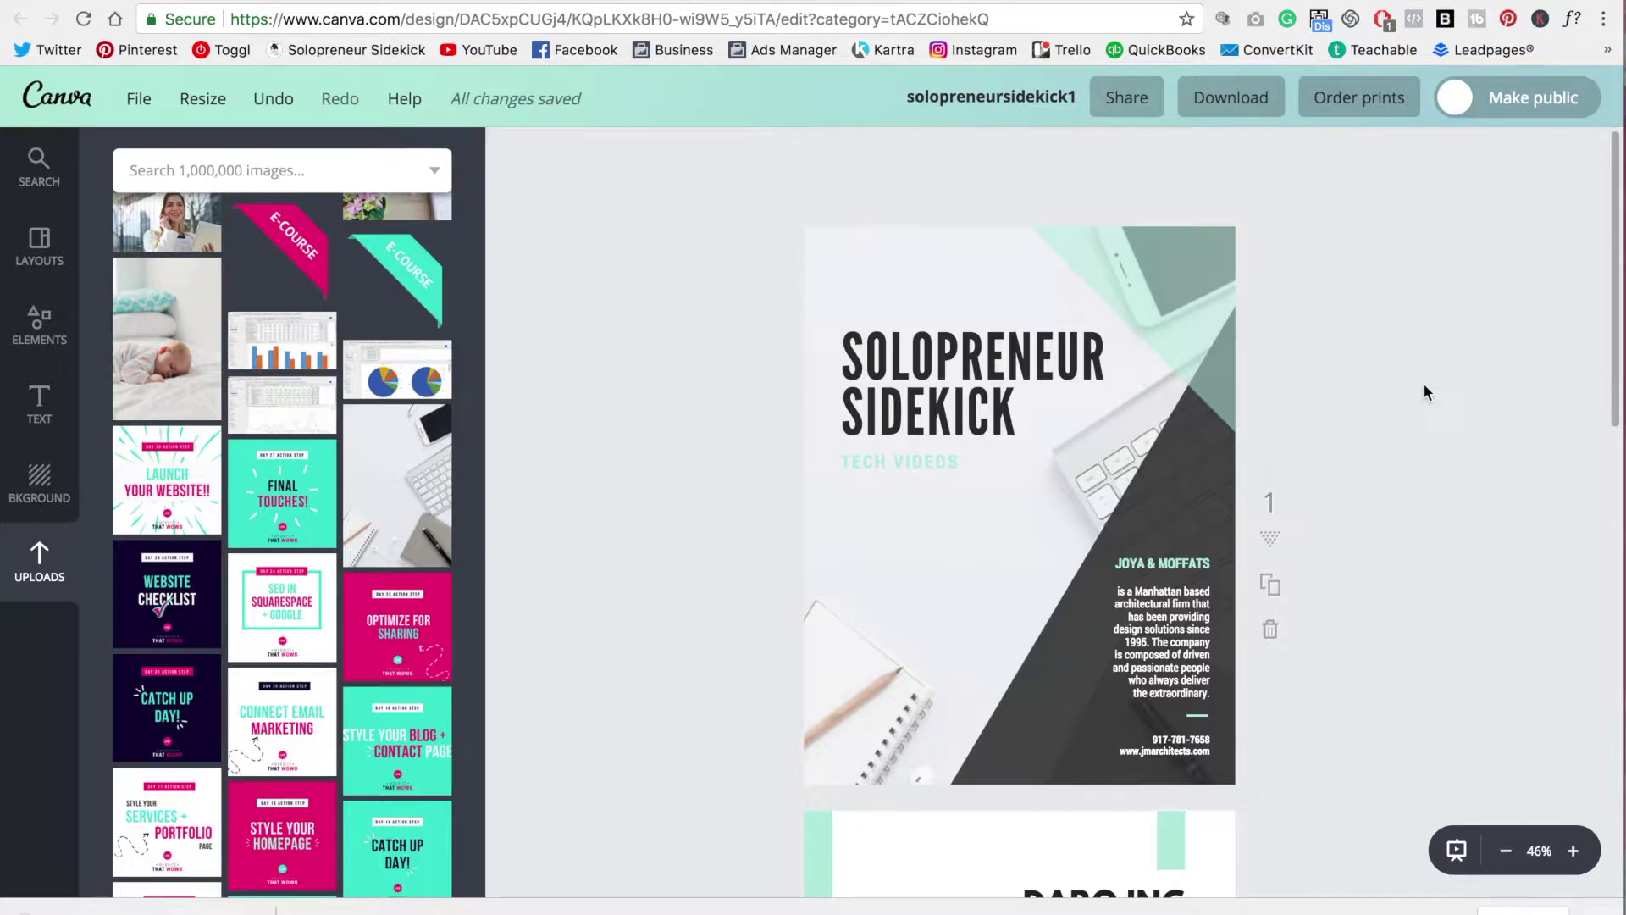
- Check the TECH VIDEOS subtitle, then scroll through the DARQ INC letterhead pages 2 and 3
{"action": "left_click", "coordinate": [890, 469]}
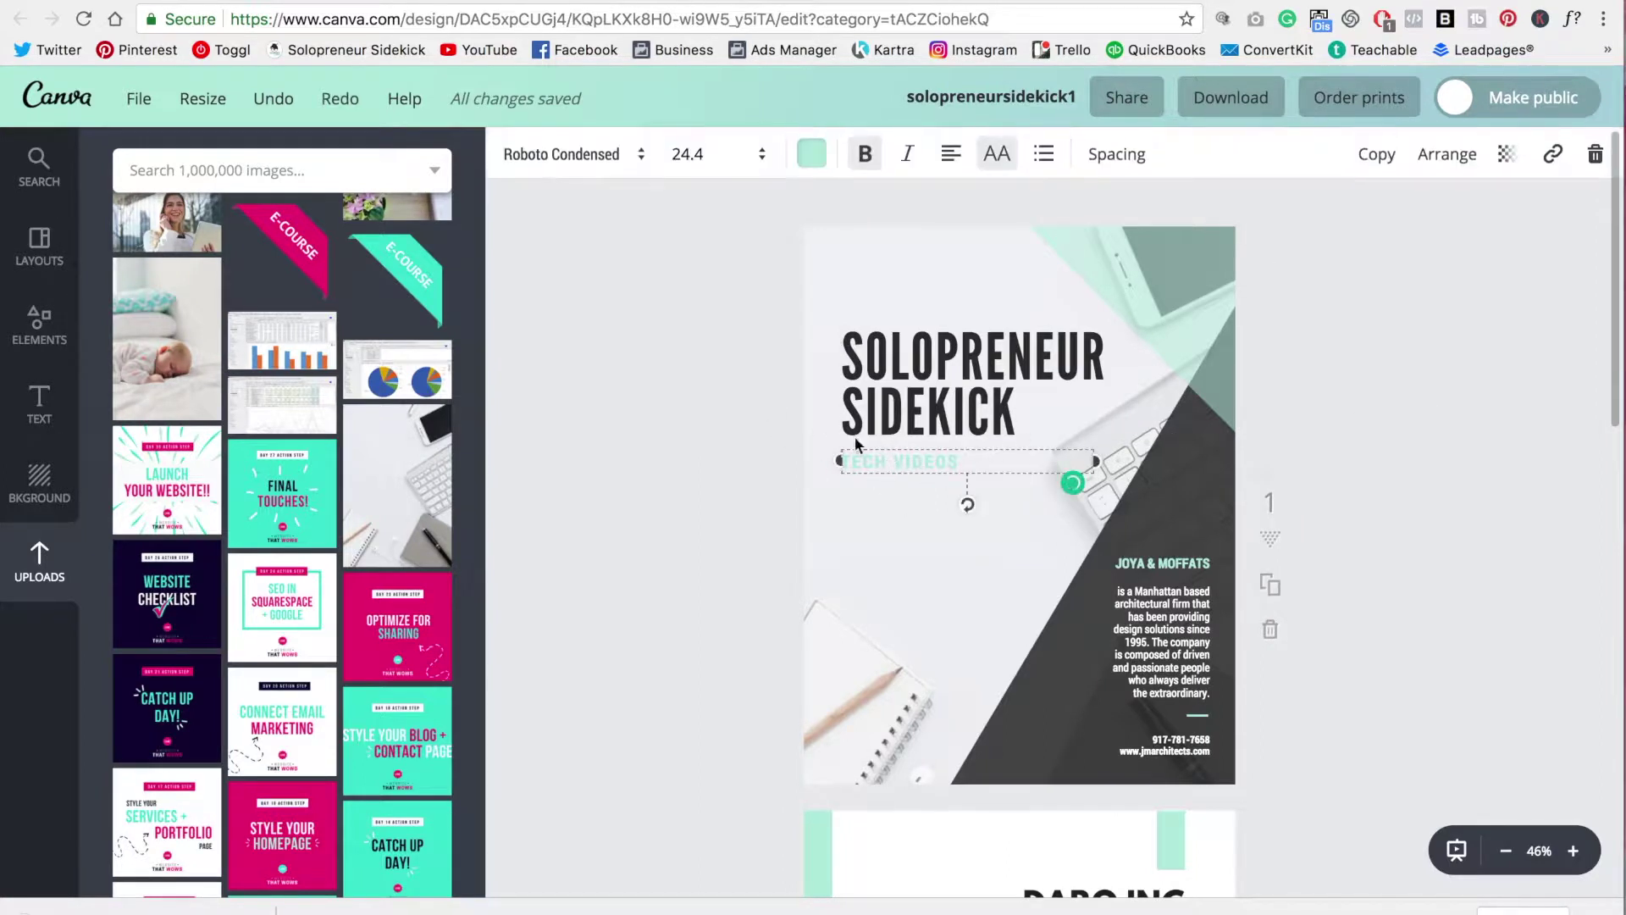
{"action": "left_click", "coordinate": [1472, 381]}
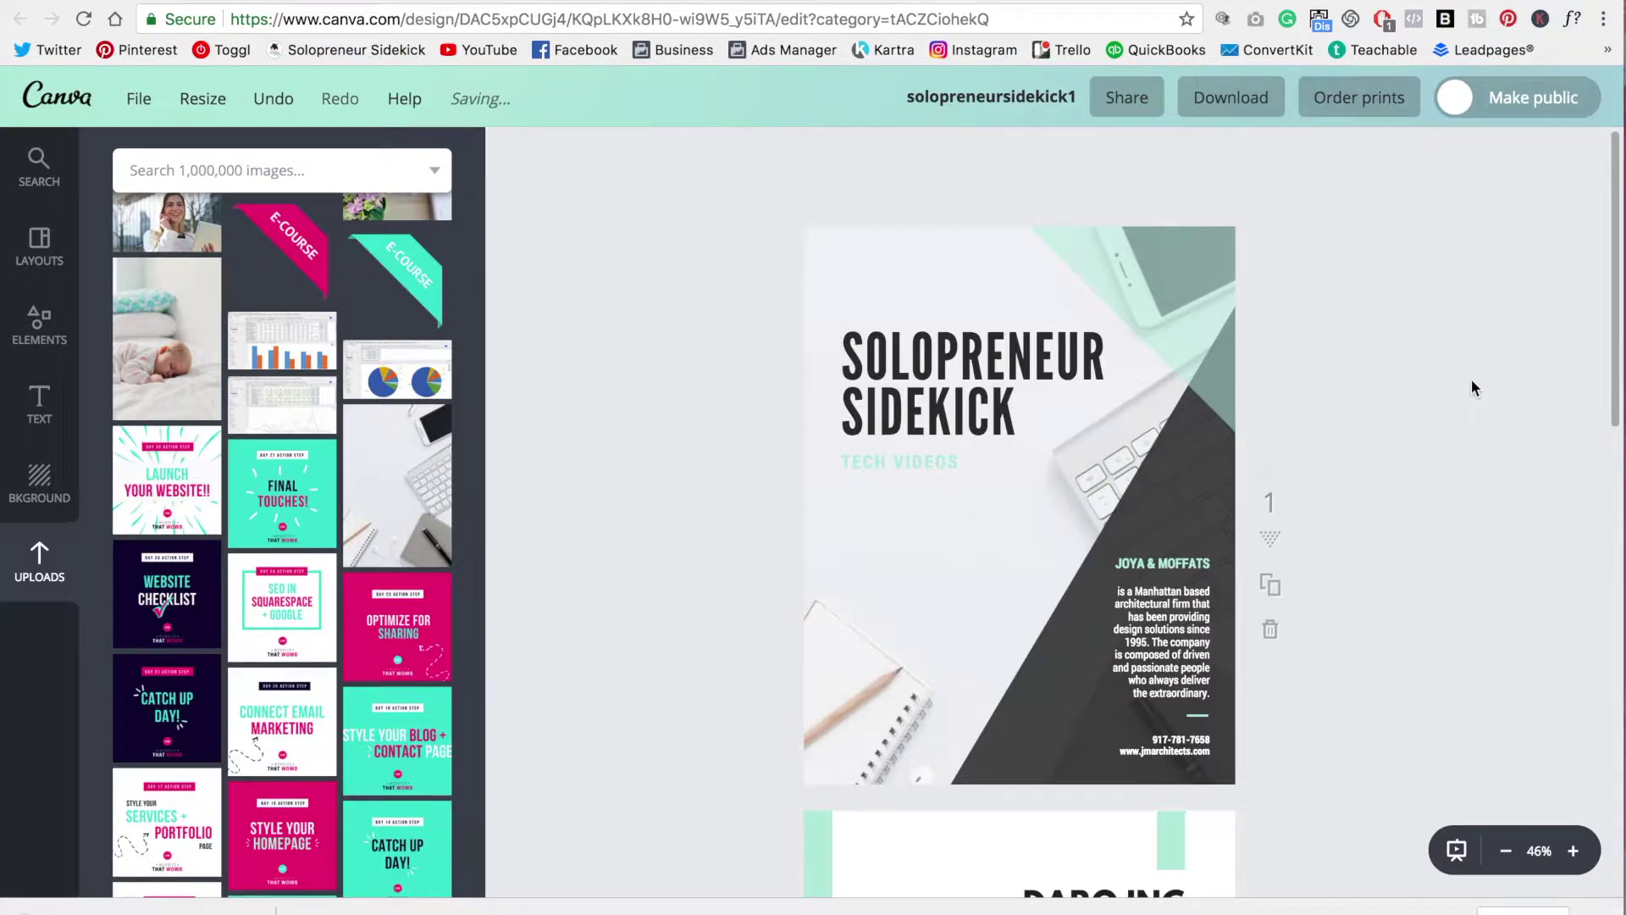
{"action": "scroll", "coordinate": [1481, 482], "scroll_direction": "down", "scroll_amount": 1}
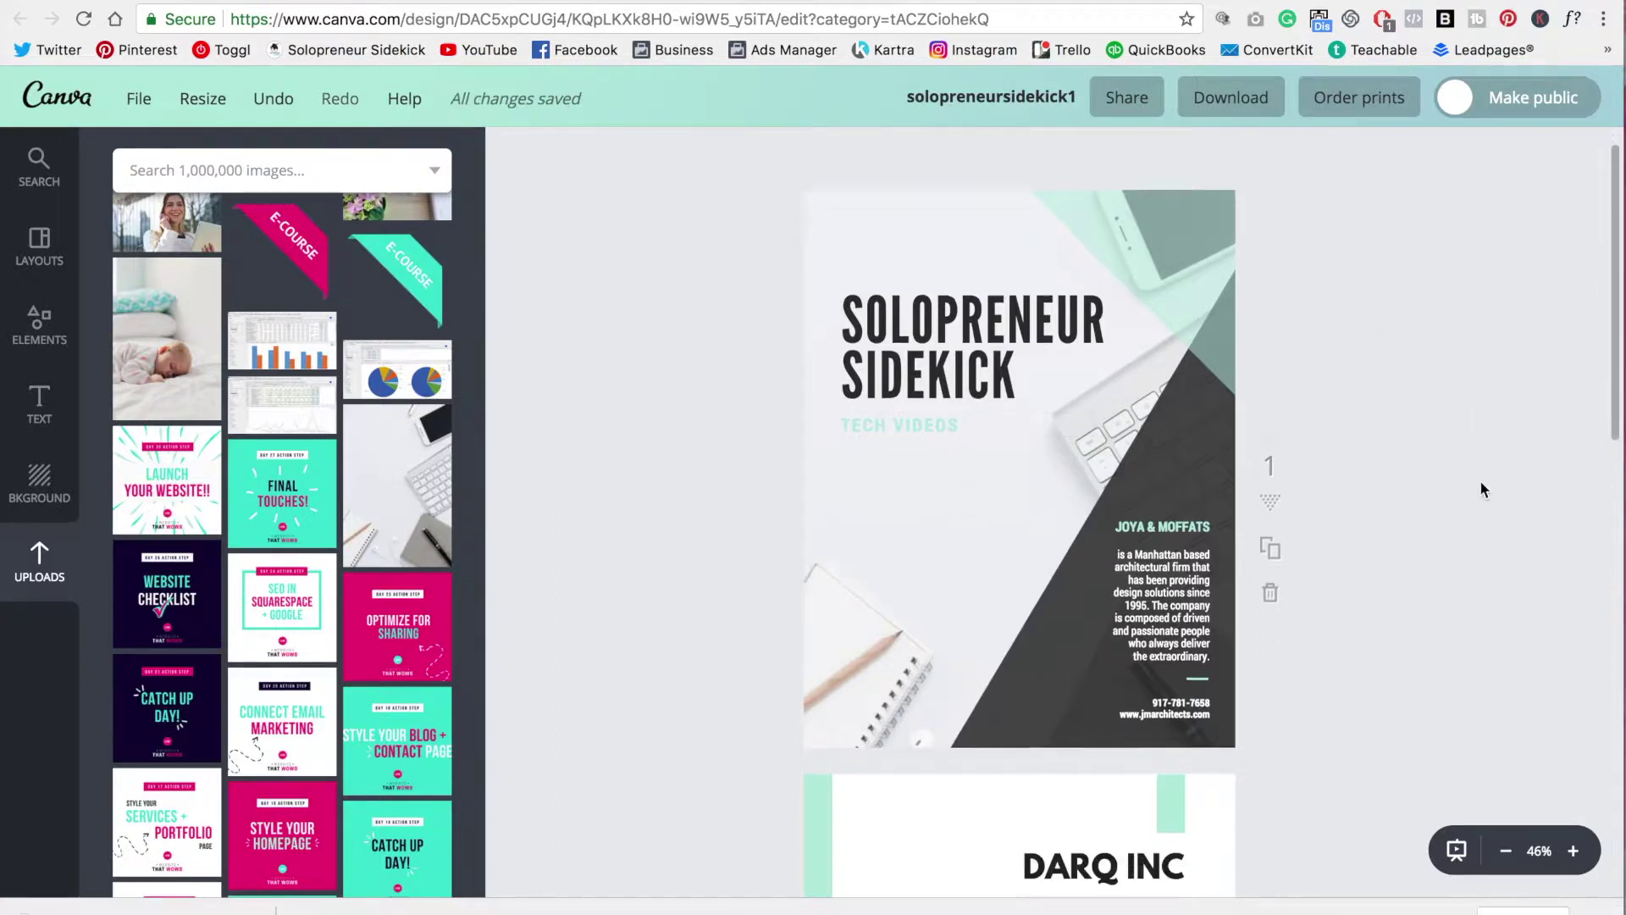
{"action": "scroll", "coordinate": [1482, 490], "scroll_direction": "down", "scroll_amount": 10}
{"action": "scroll", "coordinate": [1489, 491], "scroll_direction": "up", "scroll_amount": 3}
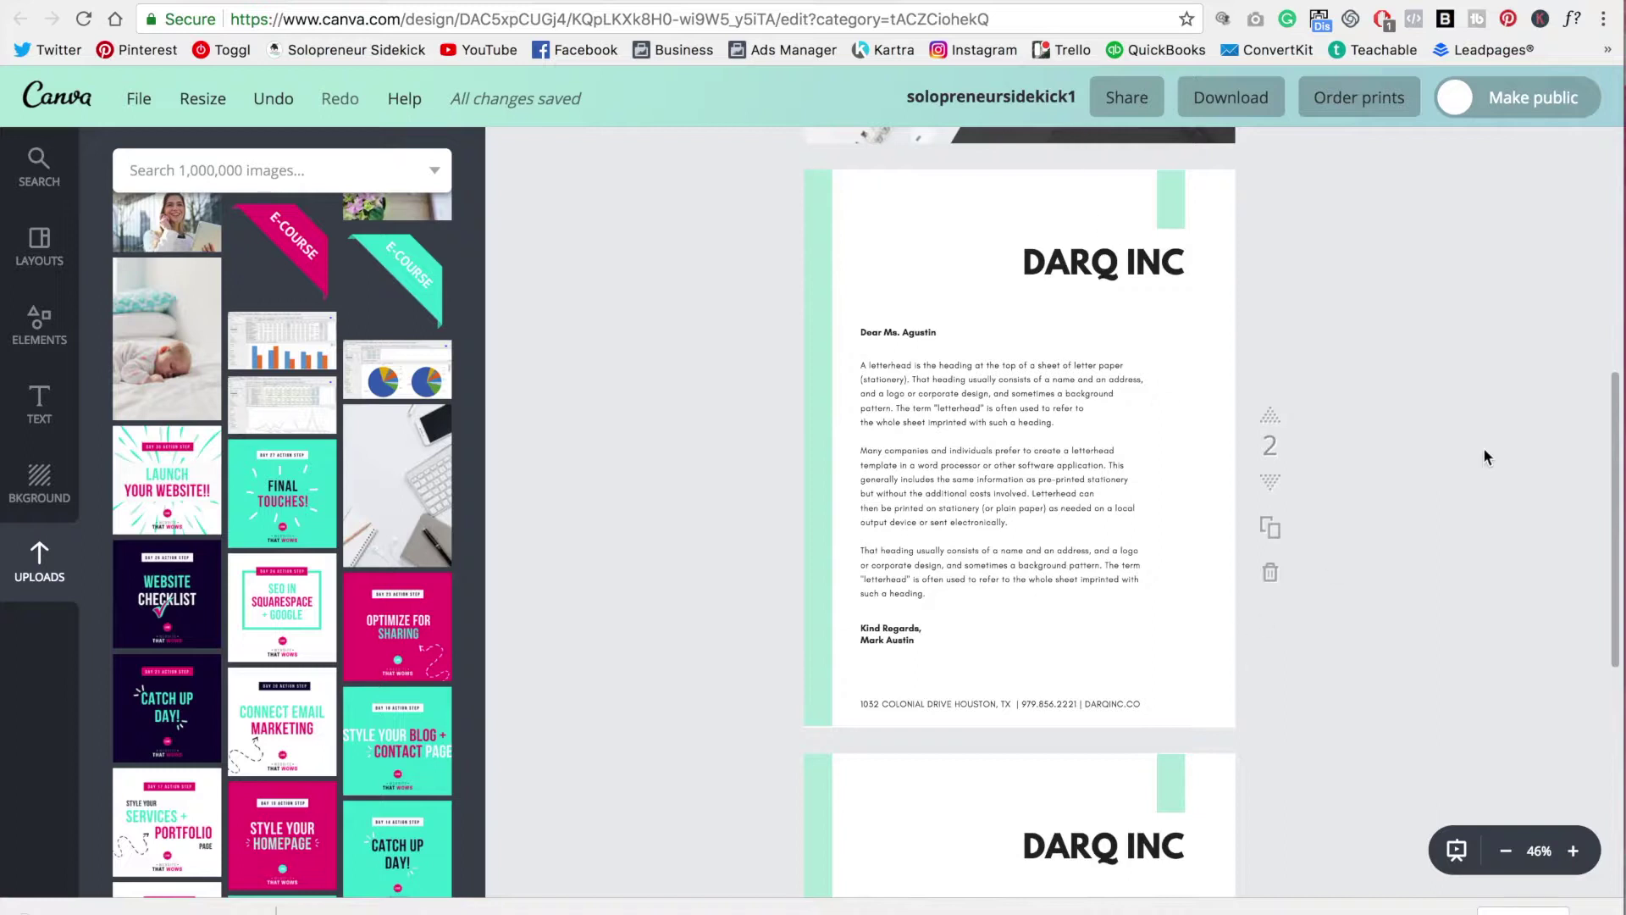
{"action": "scroll", "coordinate": [1484, 457], "scroll_direction": "down", "scroll_amount": 8}
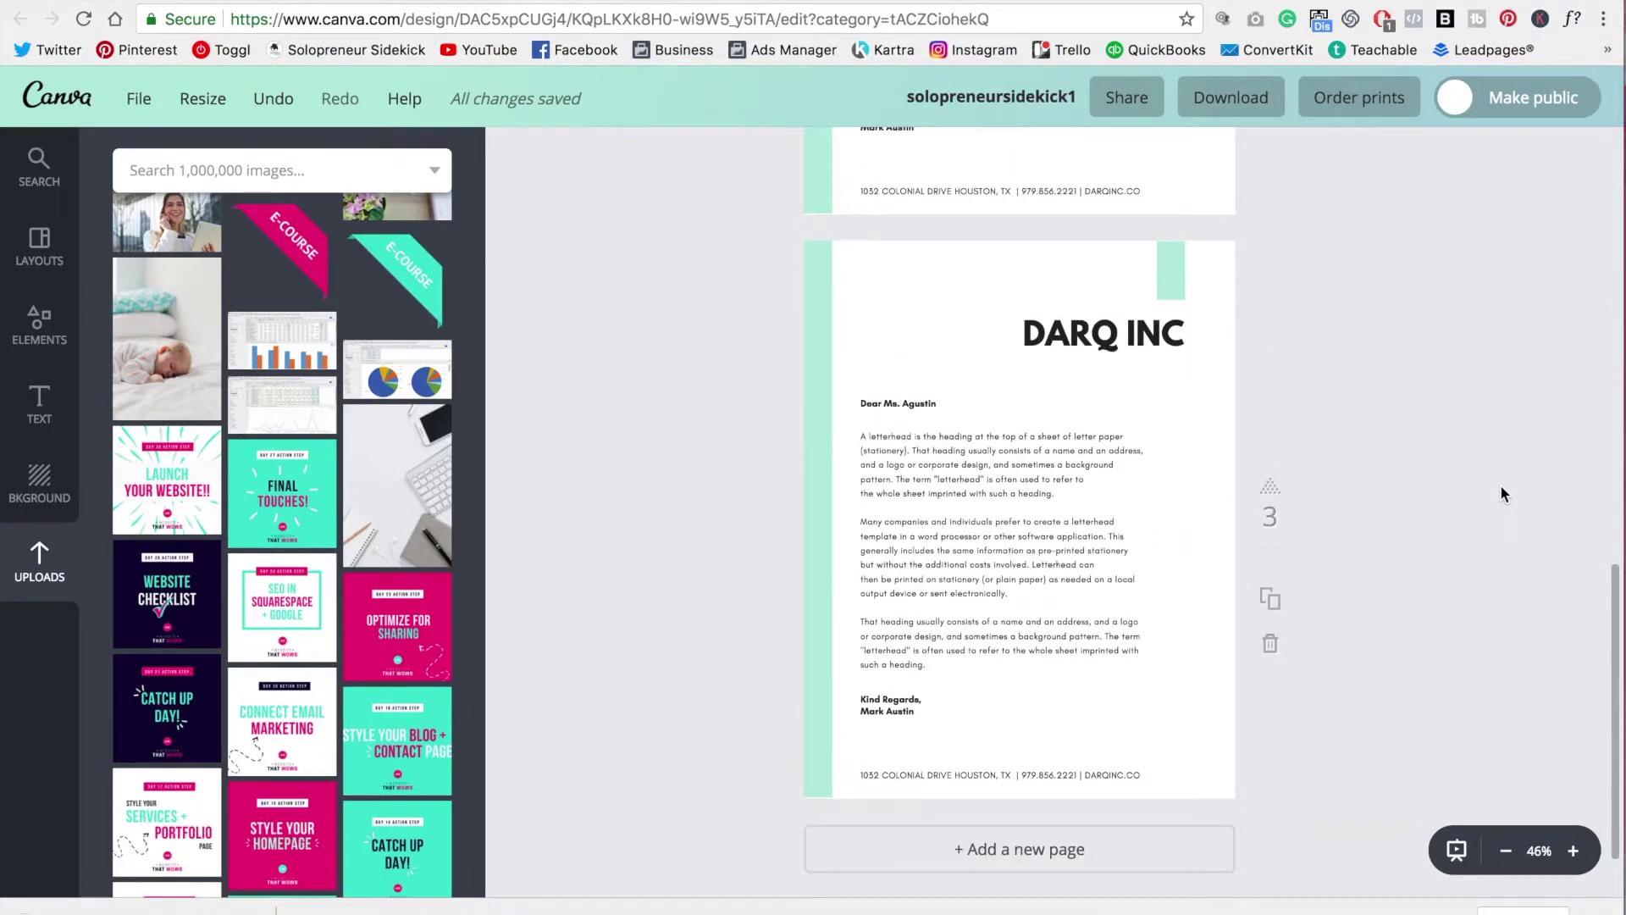
- Open the download options with PDF - Print (Recommended) chosen for all pages
{"action": "left_click", "coordinate": [1269, 99]}
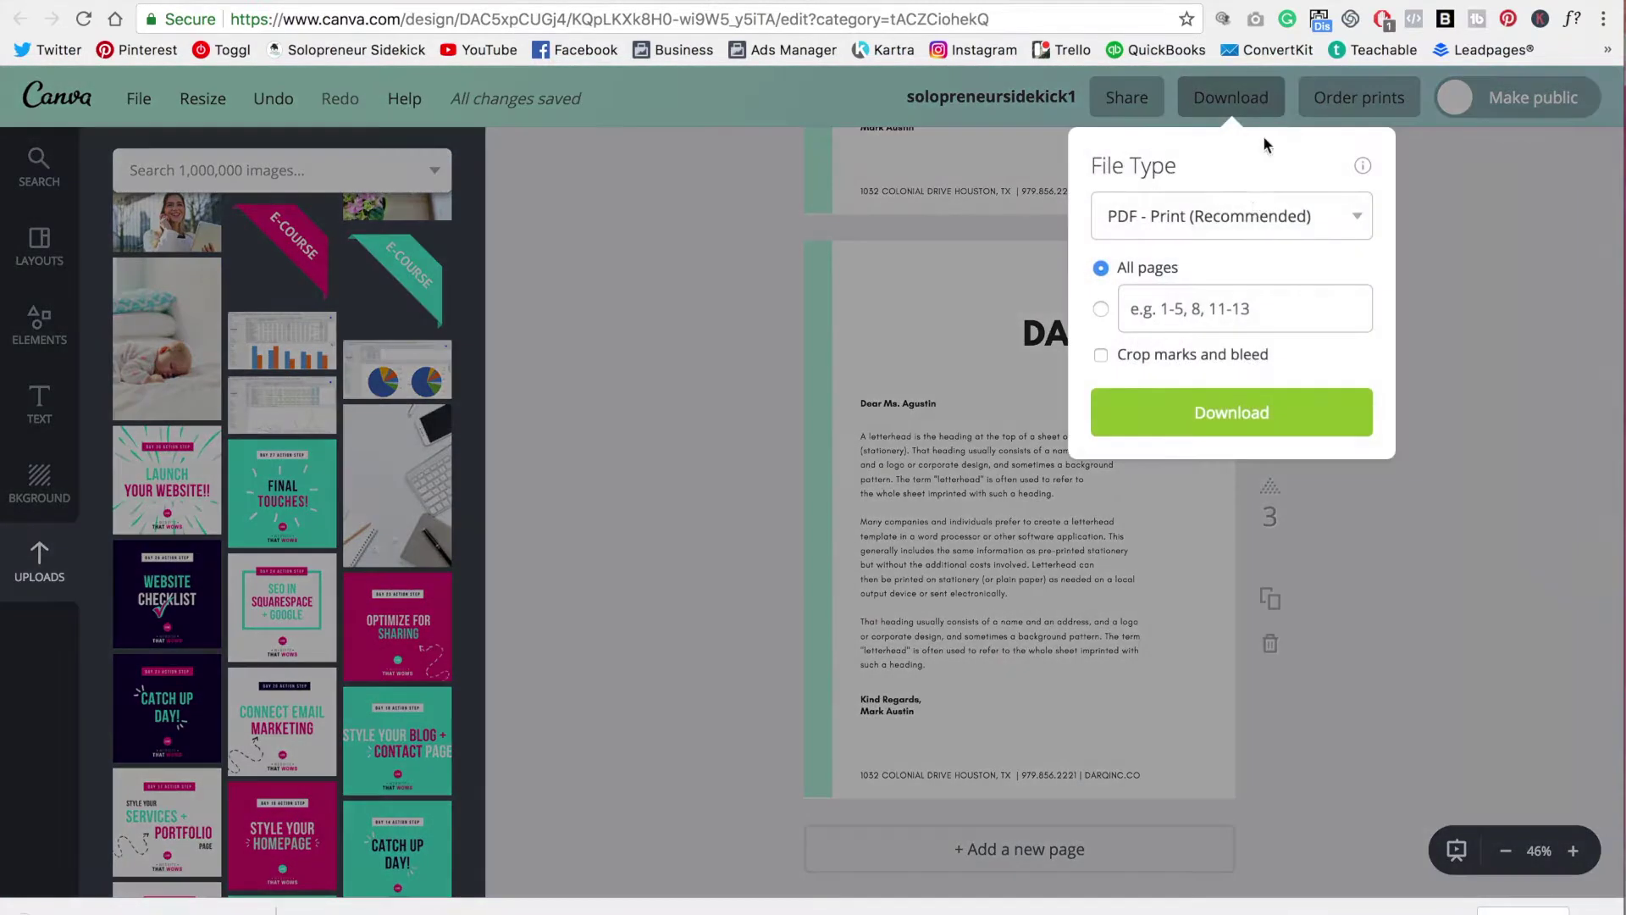
{"action": "left_click", "coordinate": [1252, 212]}
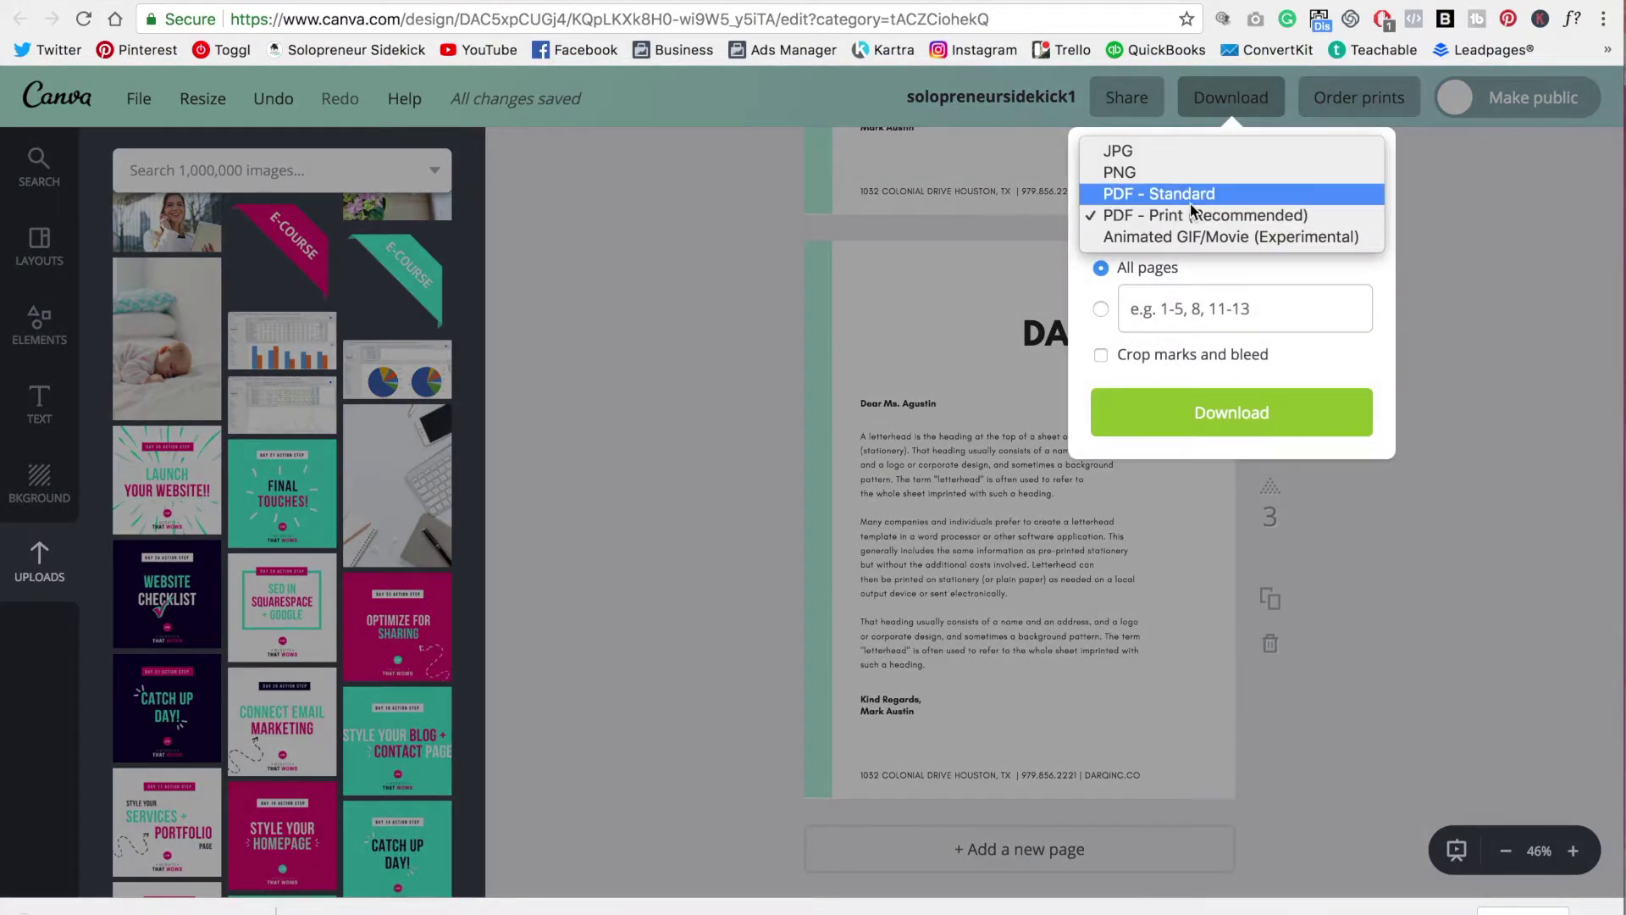
{"action": "left_click", "coordinate": [1554, 322]}
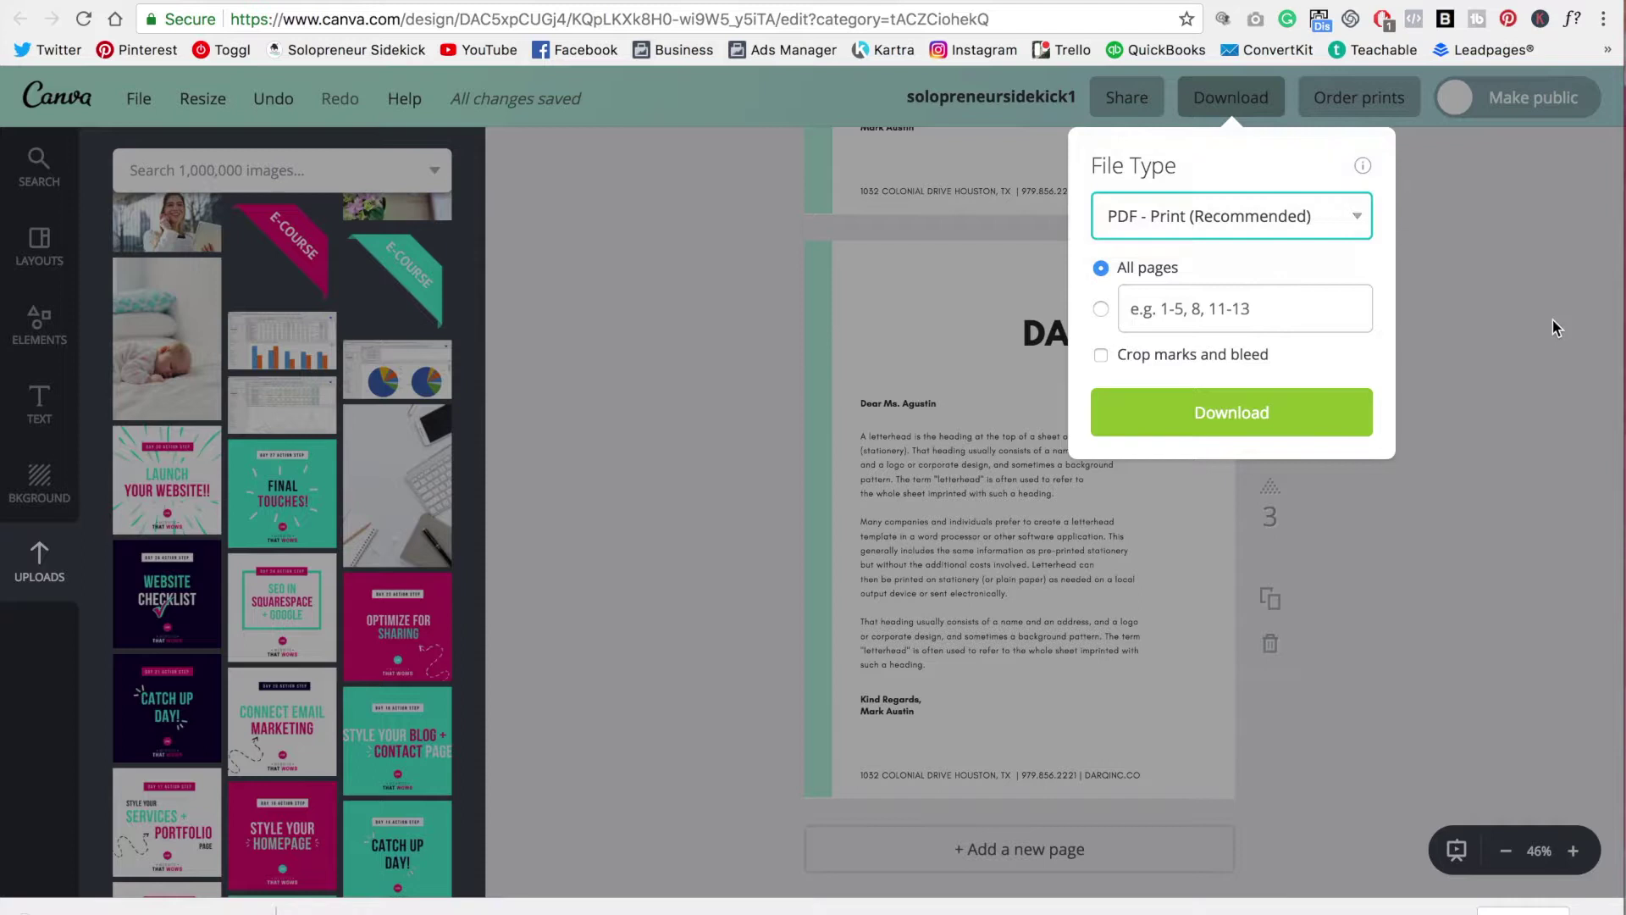